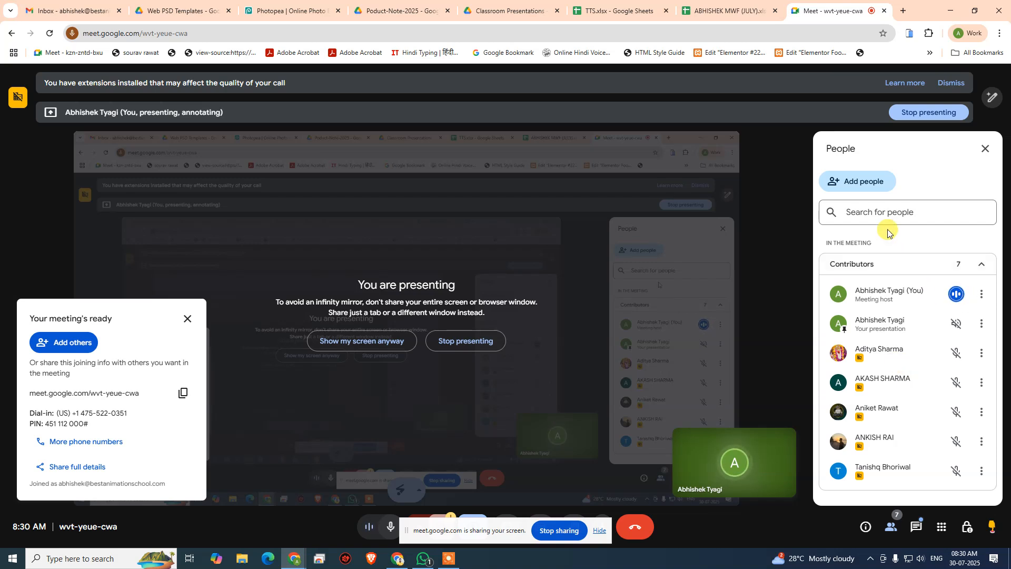
# Search Google for "google search console" in a new browser tab and start Google Search Console from its official page.
pyautogui.click(903, 11)
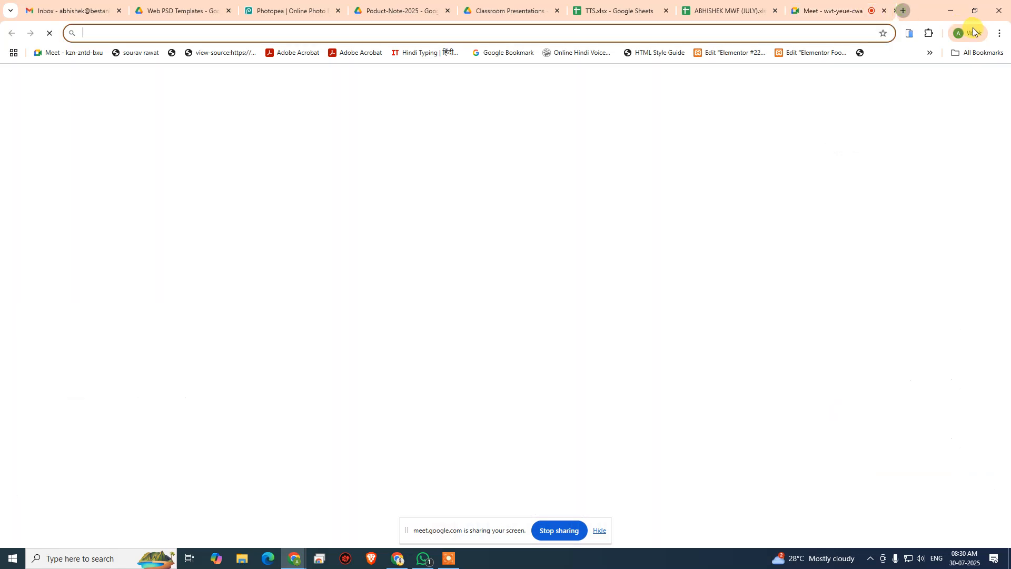
pyautogui.write('GOO')
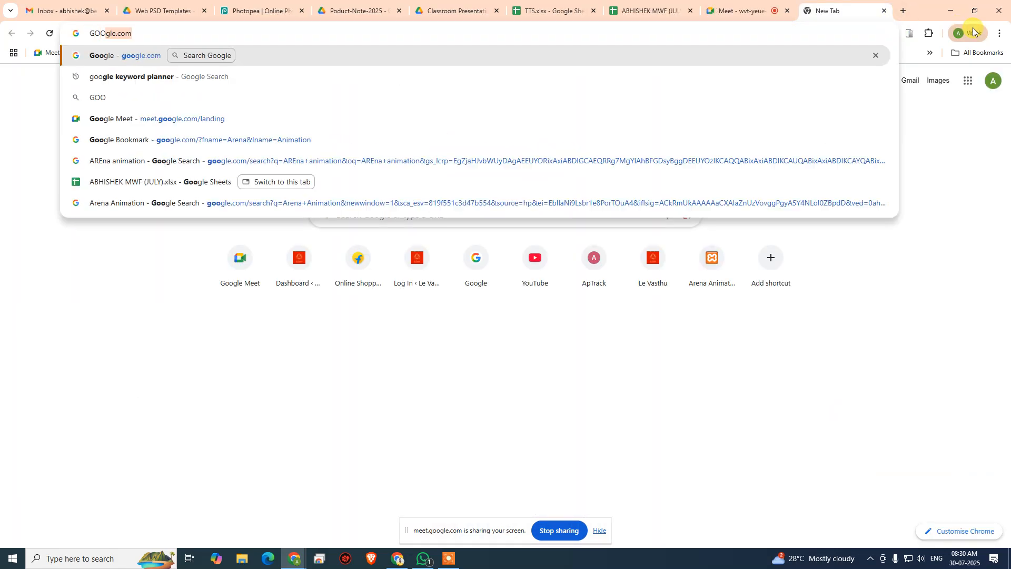
pyautogui.write('GLE SEARch console')
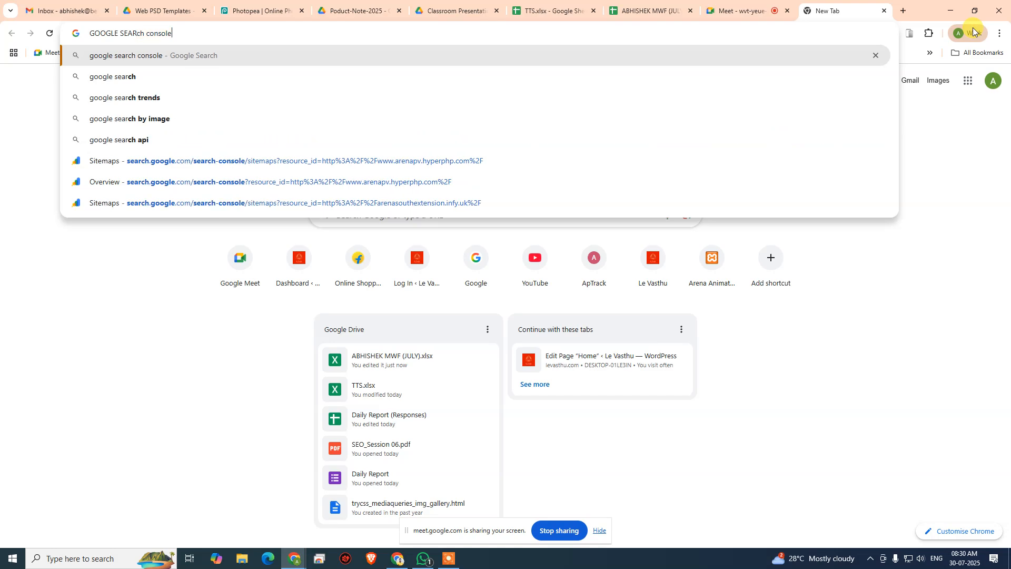
pyautogui.press('Return')
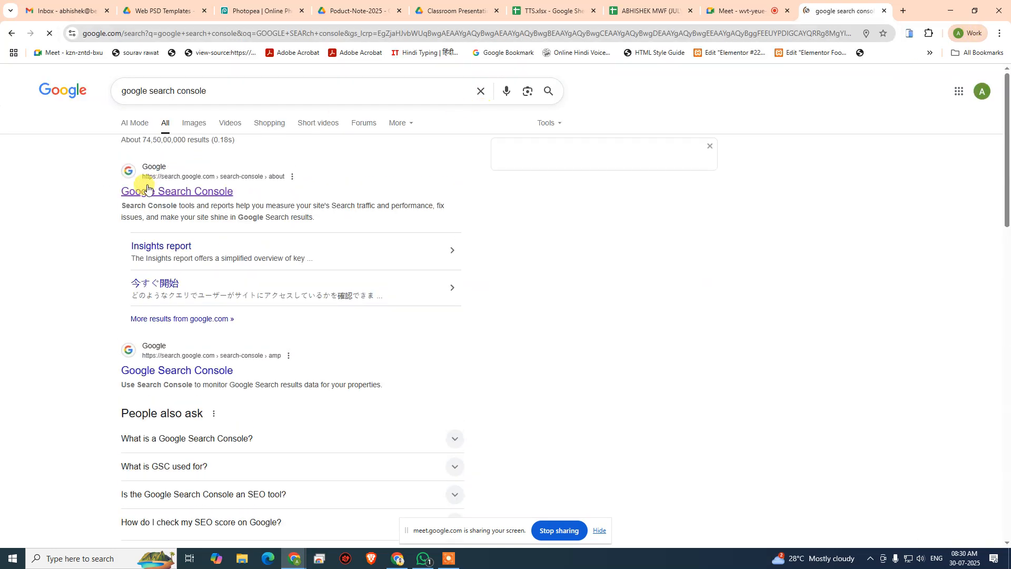
pyautogui.click(147, 188)
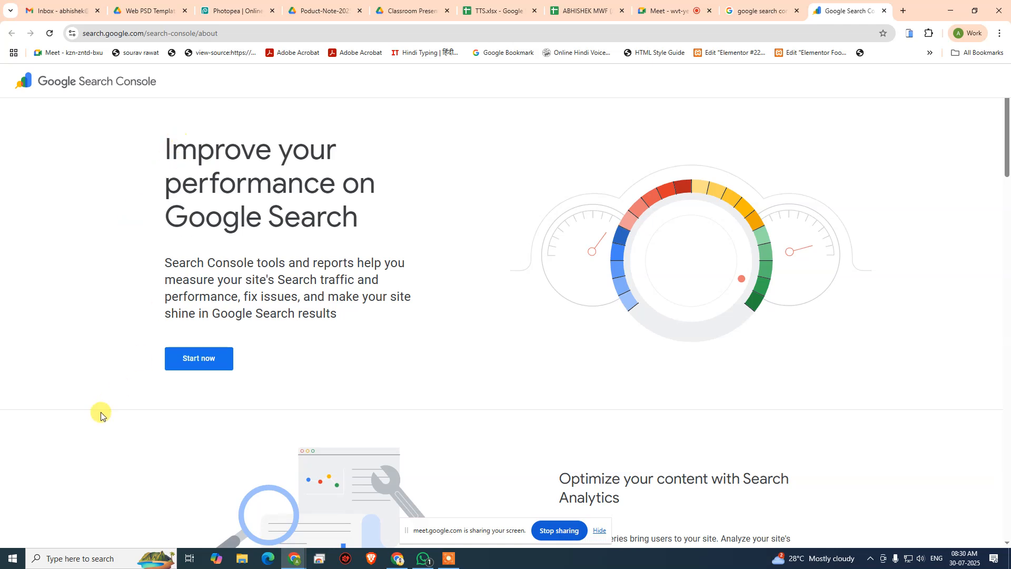
pyautogui.click(194, 360)
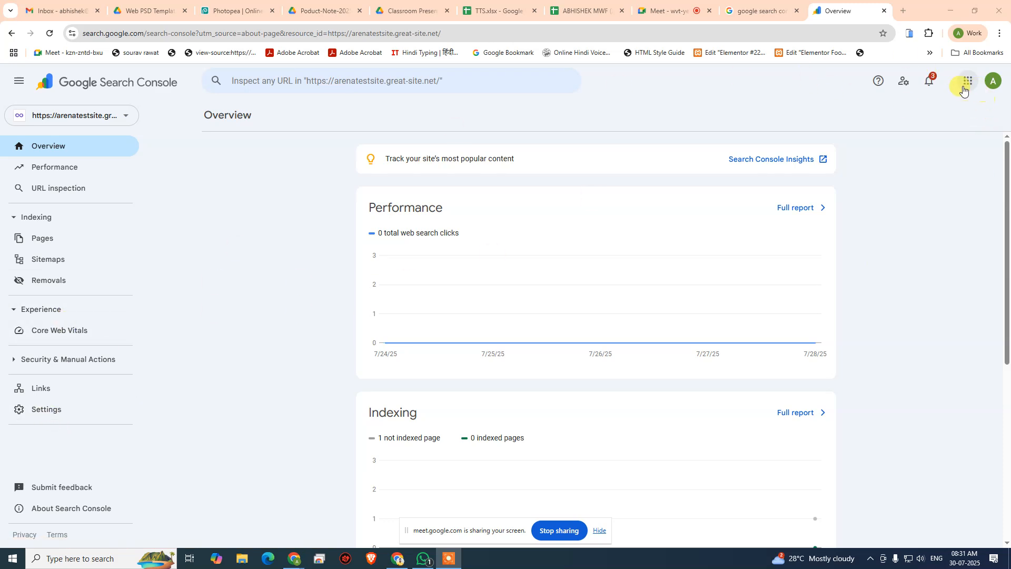
# Look at the Search Console user settings and the Google account options, closing both to return to the property overview.
pyautogui.click(901, 82)
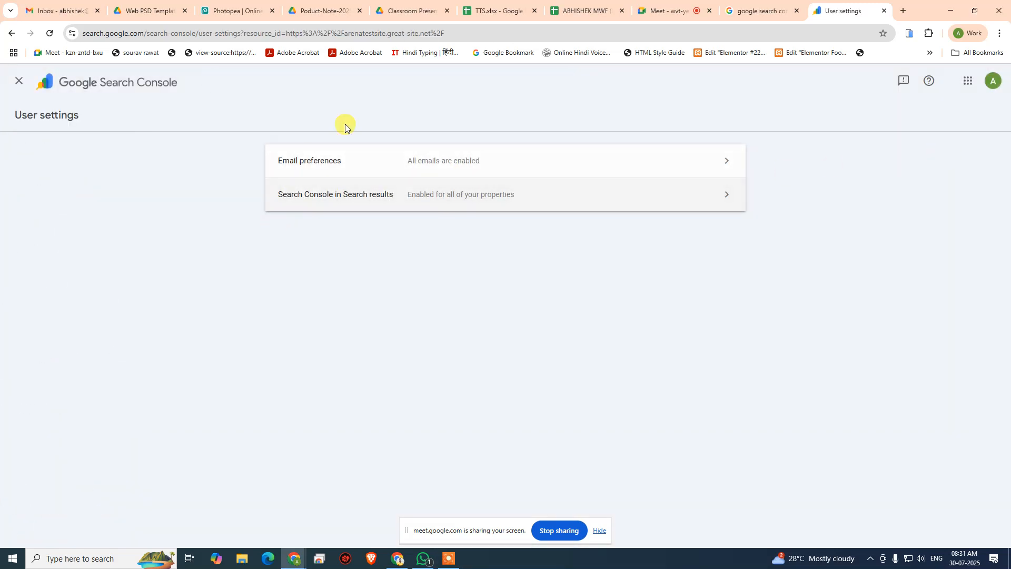
pyautogui.click(17, 83)
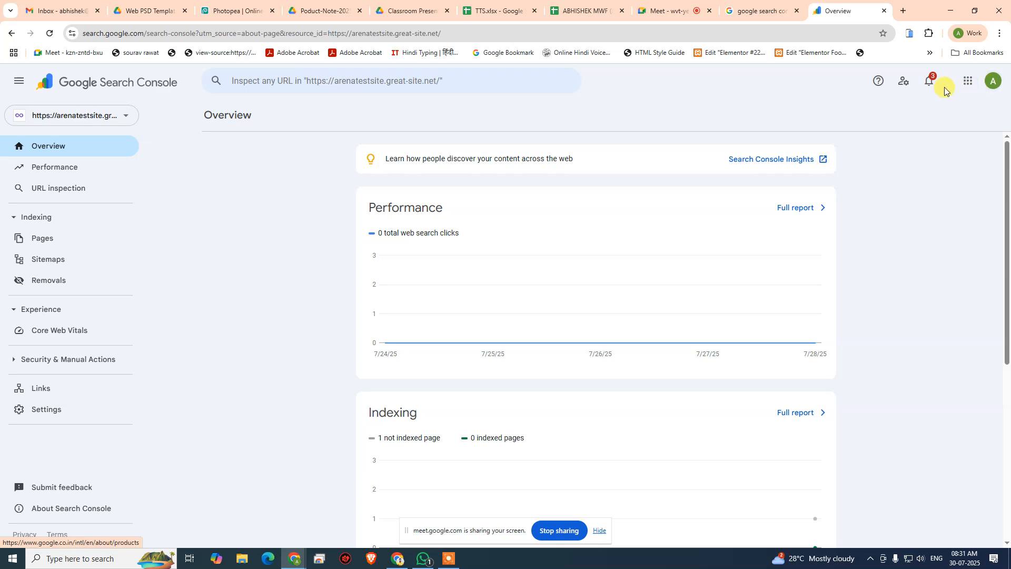
pyautogui.click(992, 82)
pyautogui.click(915, 337)
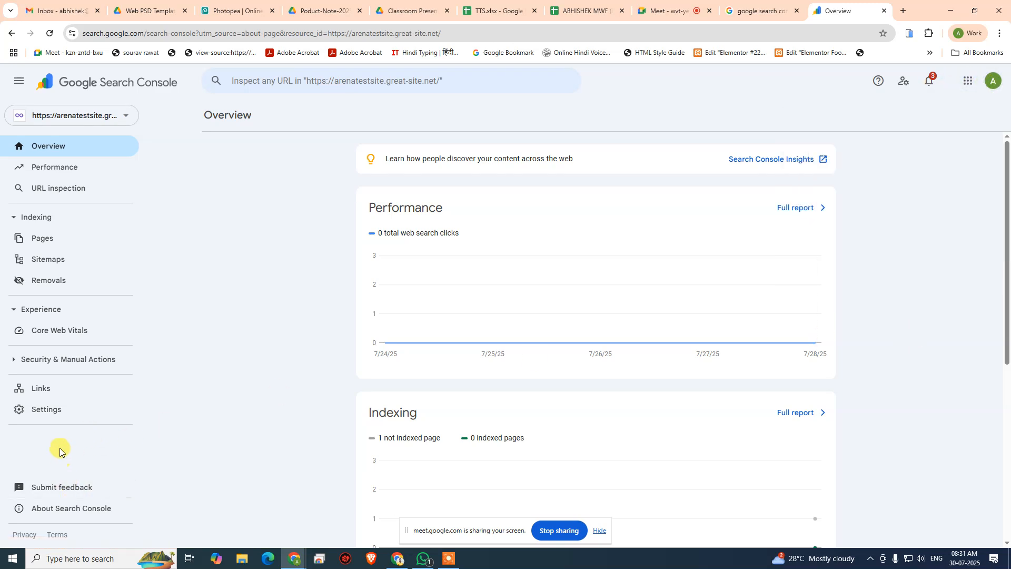
# Examine the permission levels offered for a new user in the property's Users and permissions settings, without adding anyone.
pyautogui.click(53, 409)
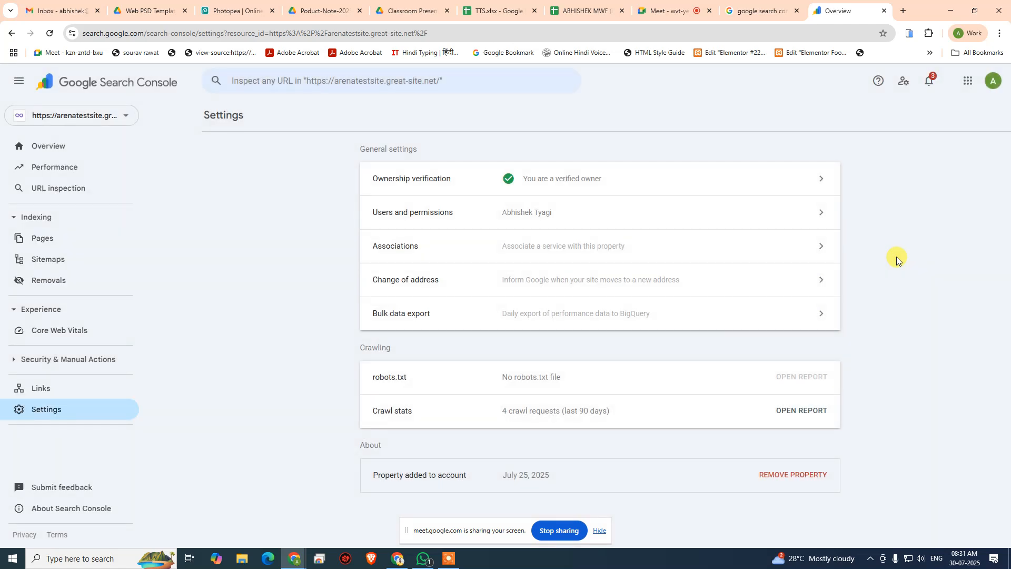
pyautogui.click(467, 213)
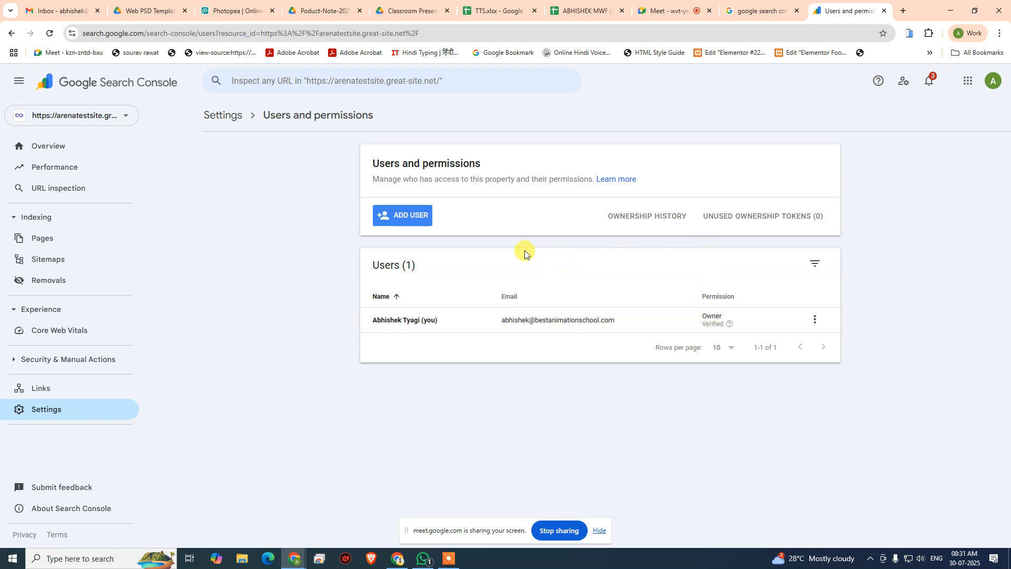
pyautogui.click(407, 221)
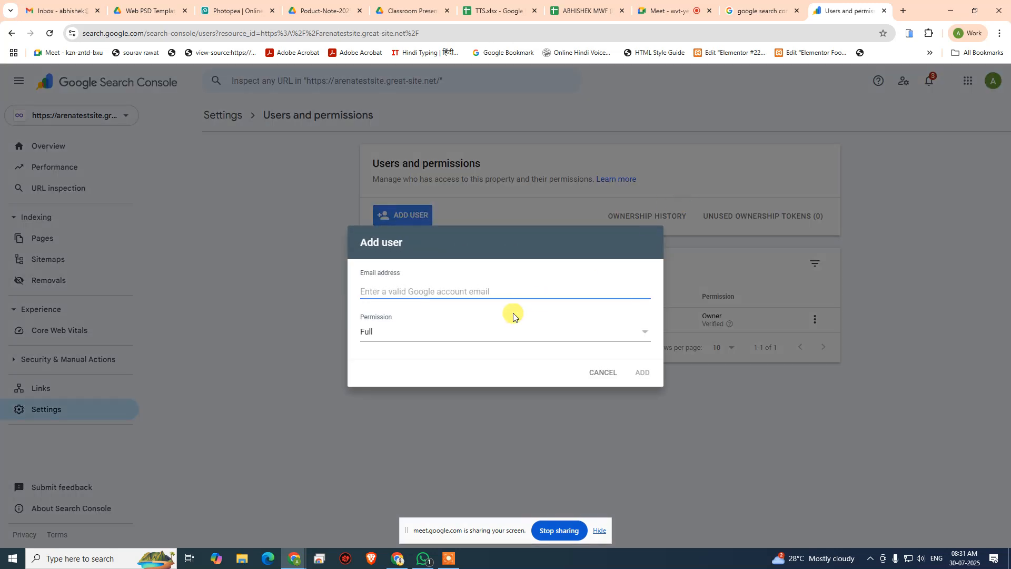
pyautogui.click(464, 337)
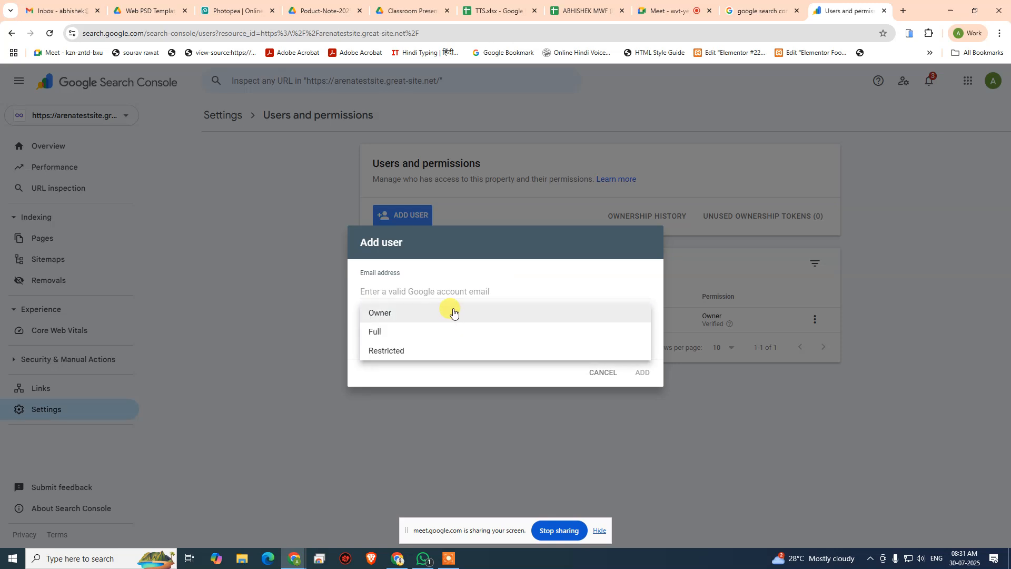
pyautogui.click(456, 378)
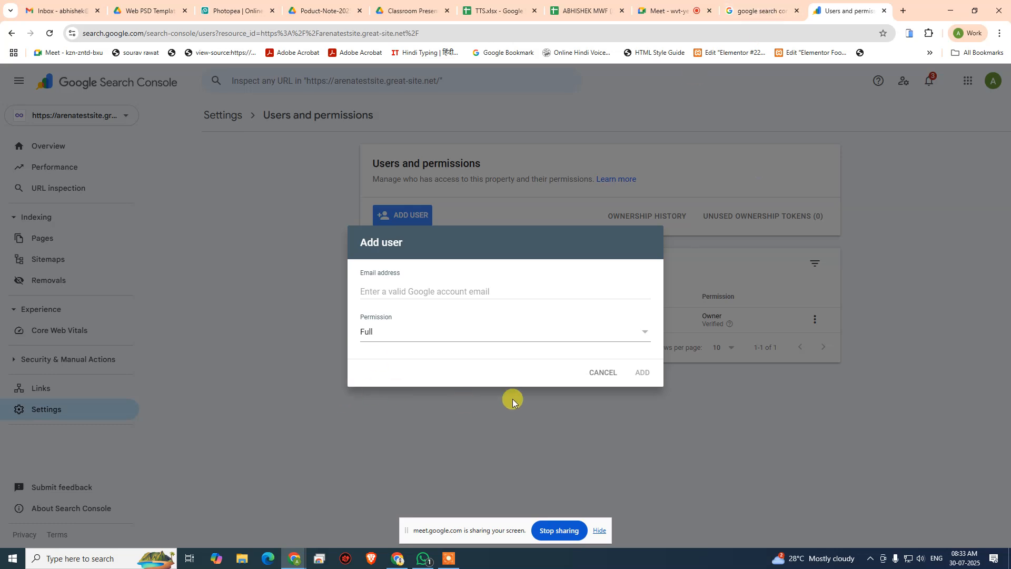
pyautogui.click(600, 374)
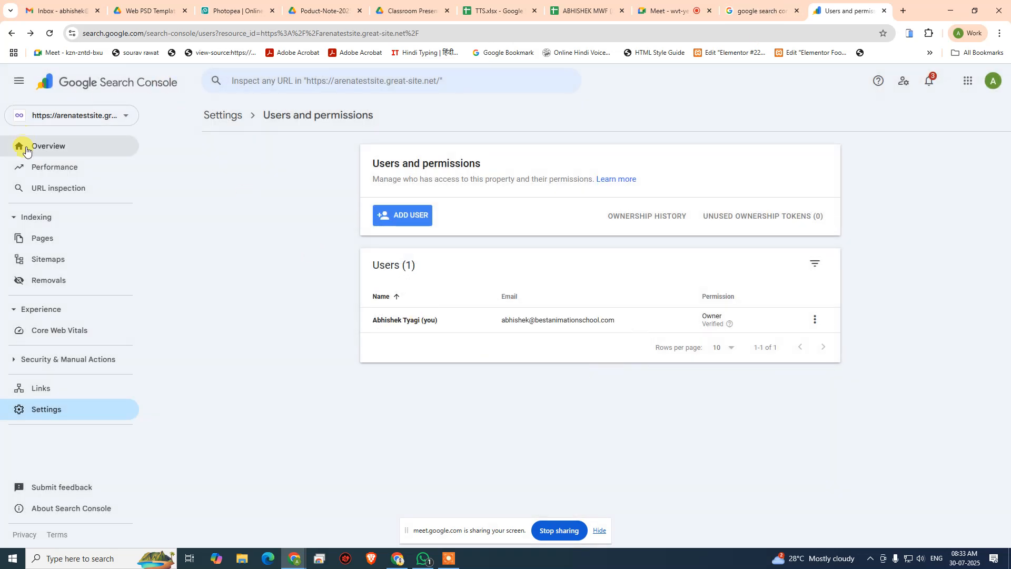
# Return to the property overview and look through the list of available properties without switching.
pyautogui.click(47, 145)
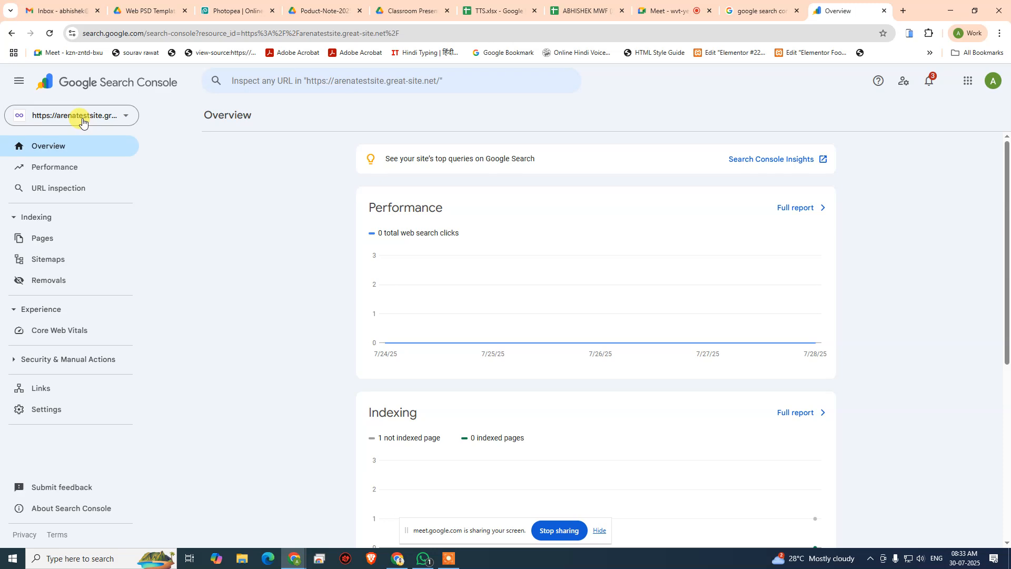
pyautogui.click(81, 116)
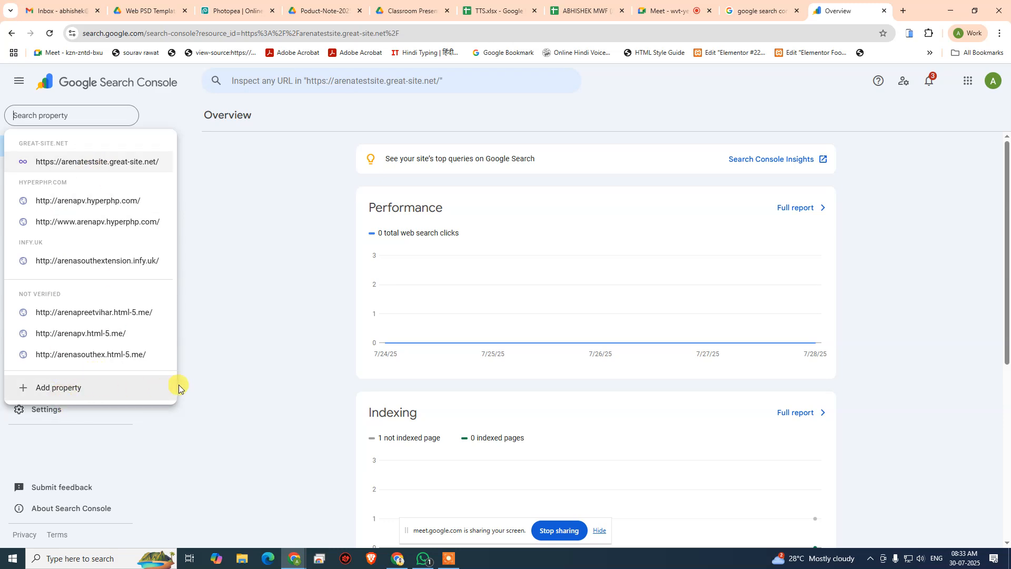
pyautogui.click(219, 380)
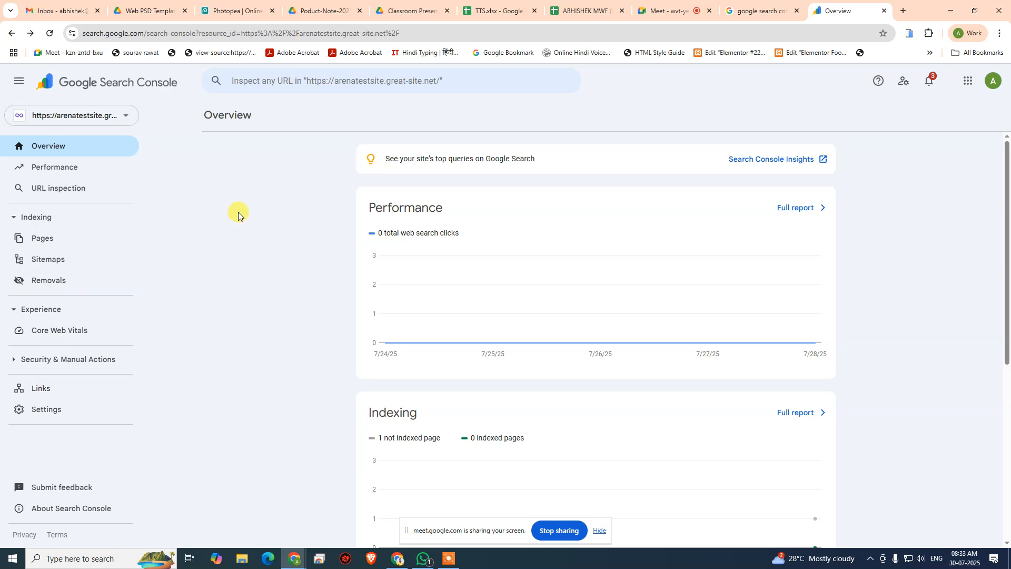
# Examine the robots.txt status in the property settings and read through the Crawl stats report.
pyautogui.click(51, 412)
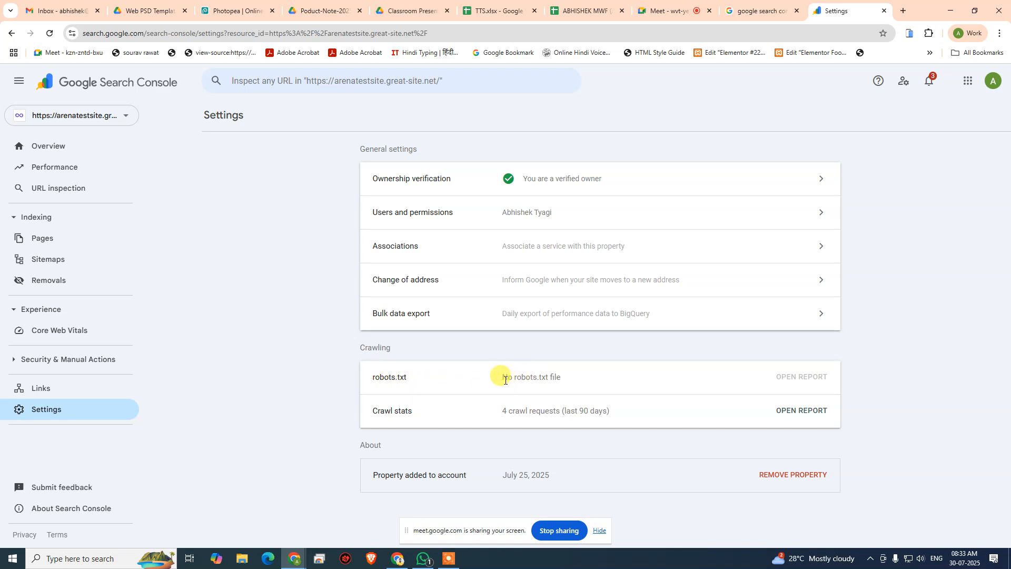
pyautogui.moveTo(504, 379); pyautogui.dragTo(569, 383)
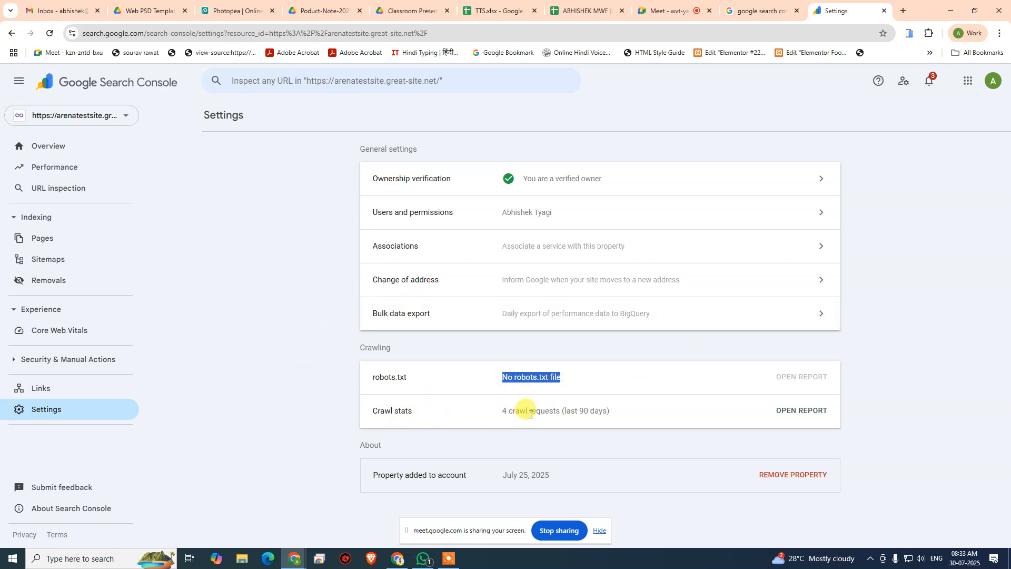
pyautogui.click(784, 411)
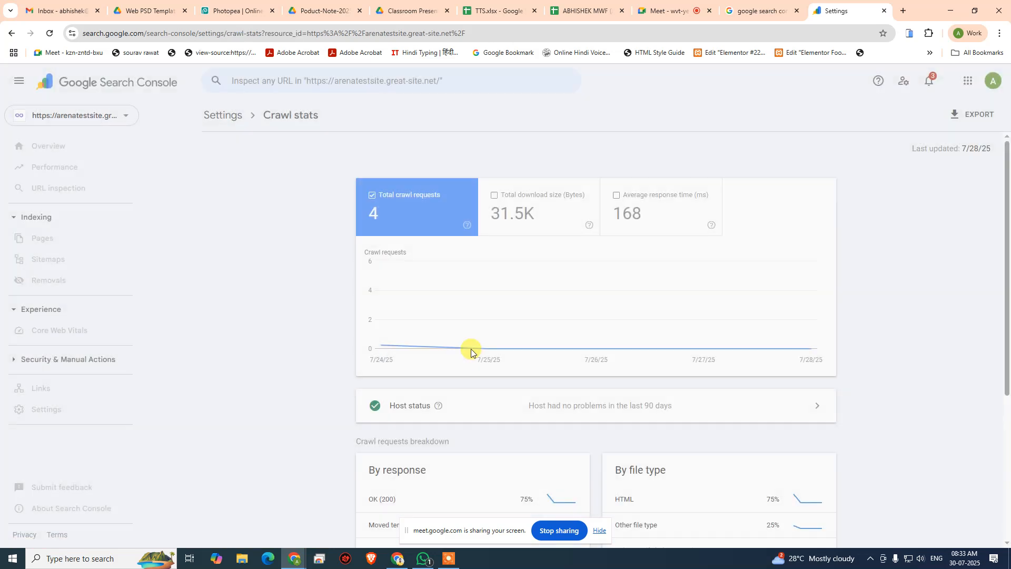
pyautogui.scroll(-3, 431, 255)
pyautogui.scroll(3, 431, 256)
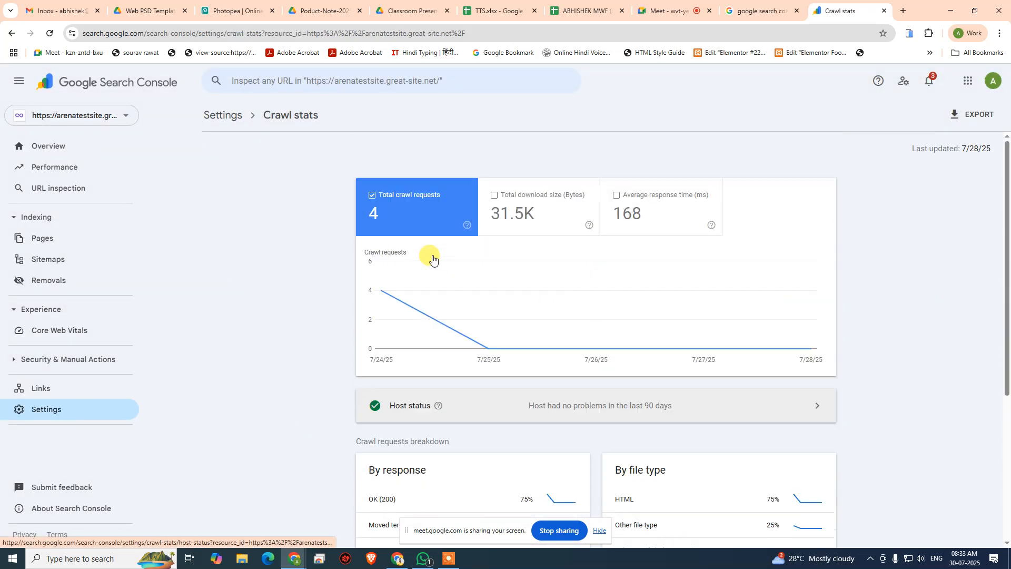
pyautogui.scroll(-4, 571, 448)
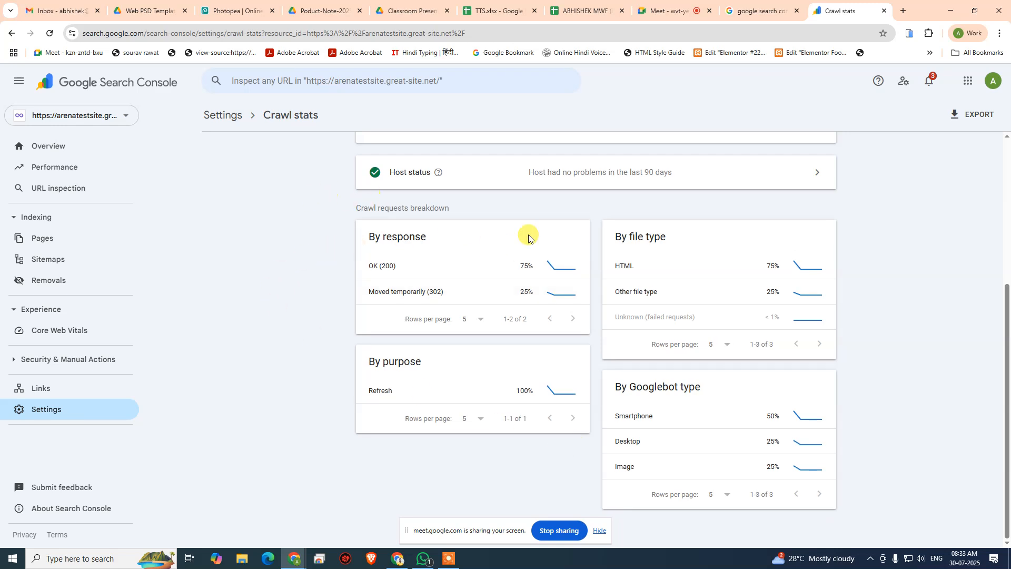
pyautogui.scroll(4, 571, 314)
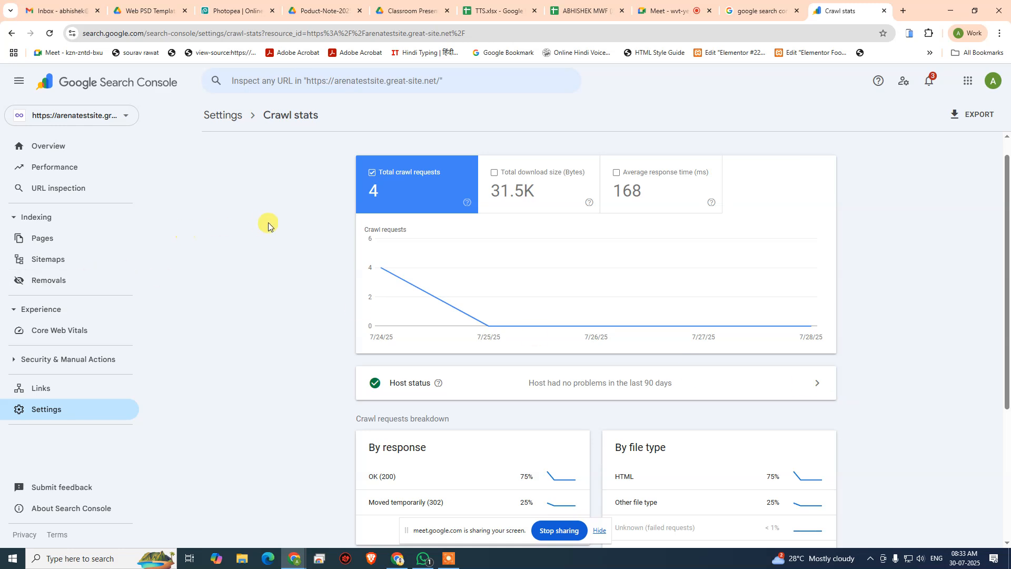
pyautogui.click(43, 126)
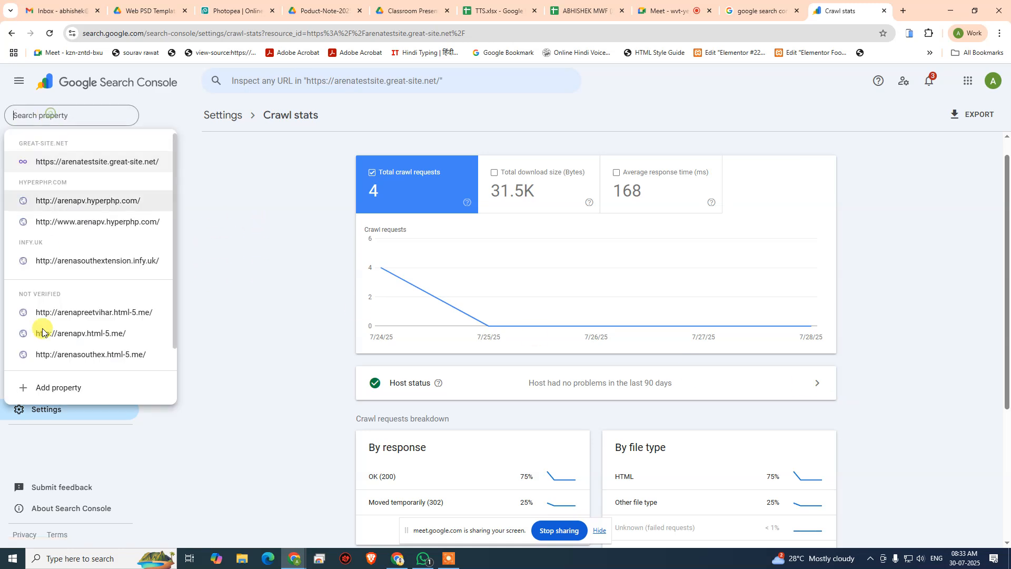
pyautogui.click(123, 166)
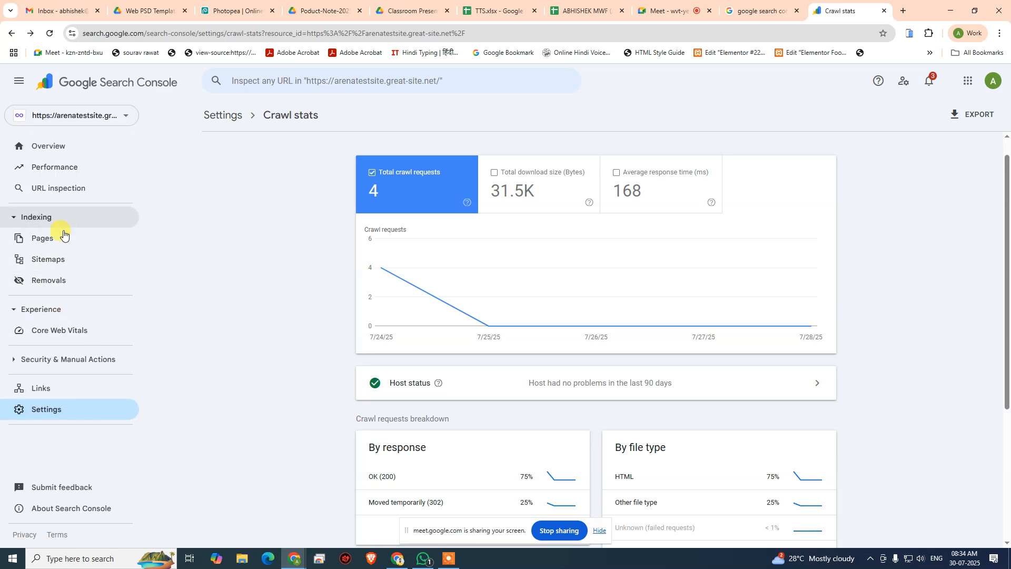
pyautogui.click(53, 259)
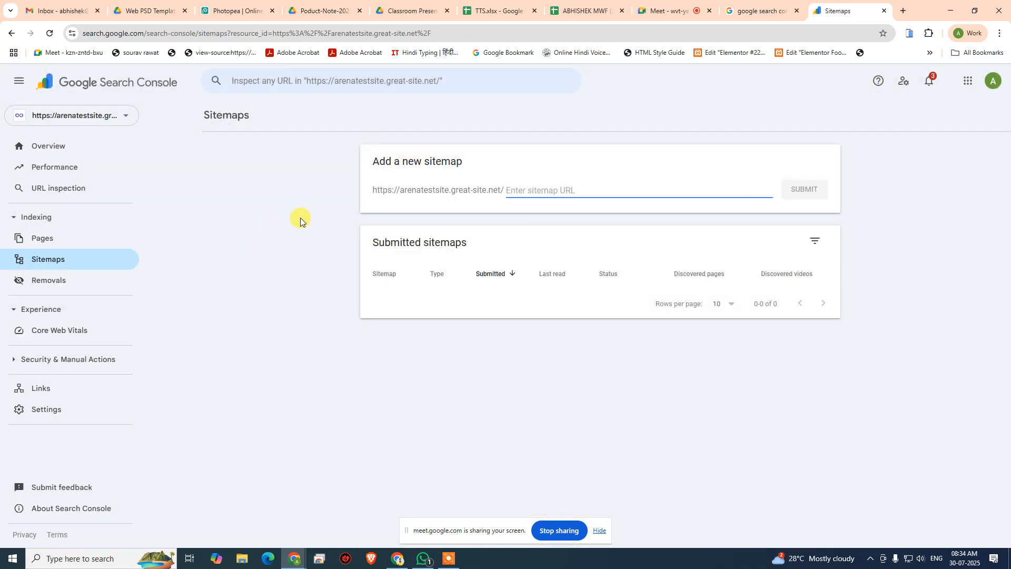
pyautogui.click(84, 124)
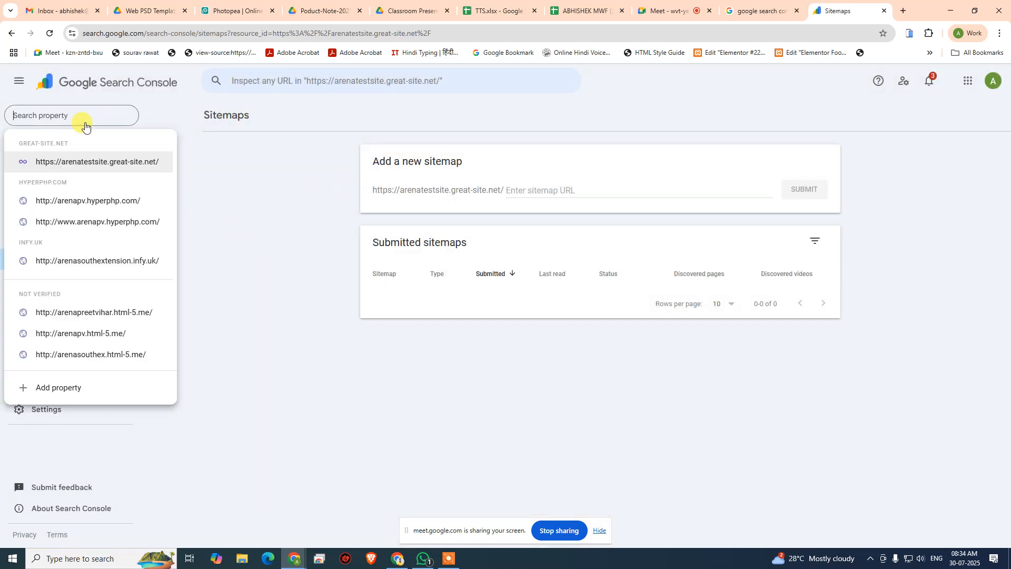
pyautogui.click(213, 153)
pyautogui.click(32, 113)
pyautogui.click(212, 202)
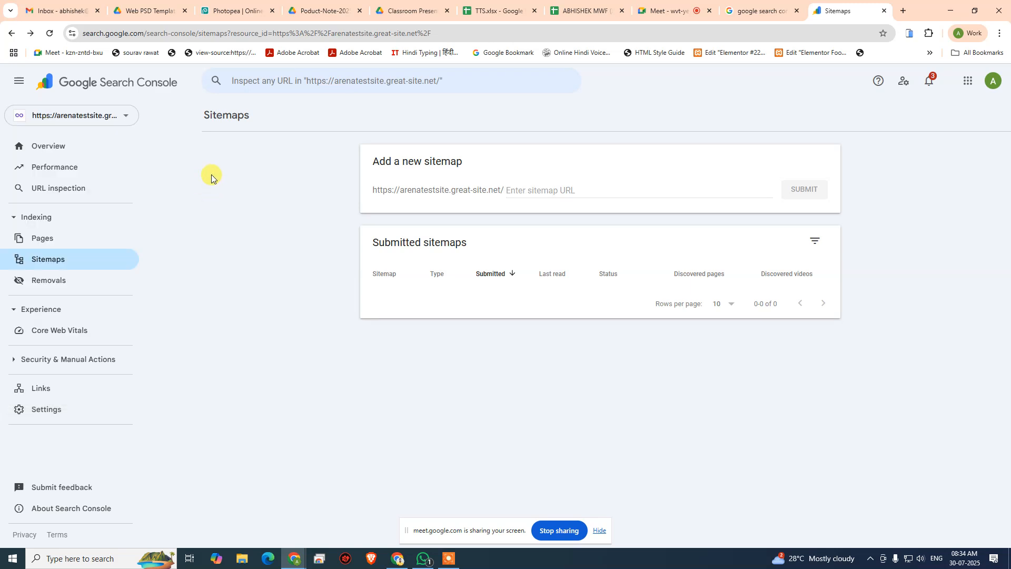
pyautogui.click(59, 411)
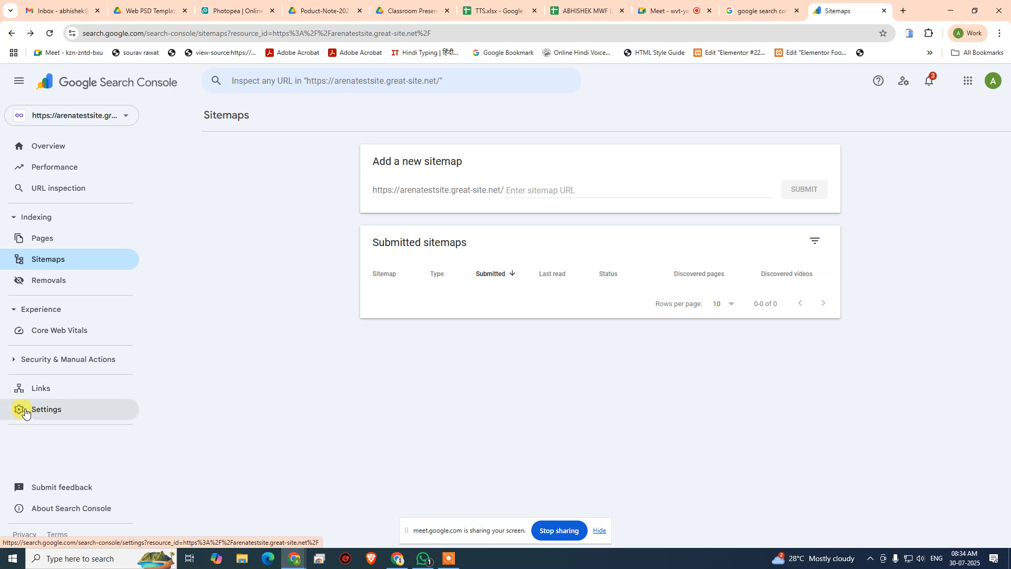
pyautogui.click(790, 474)
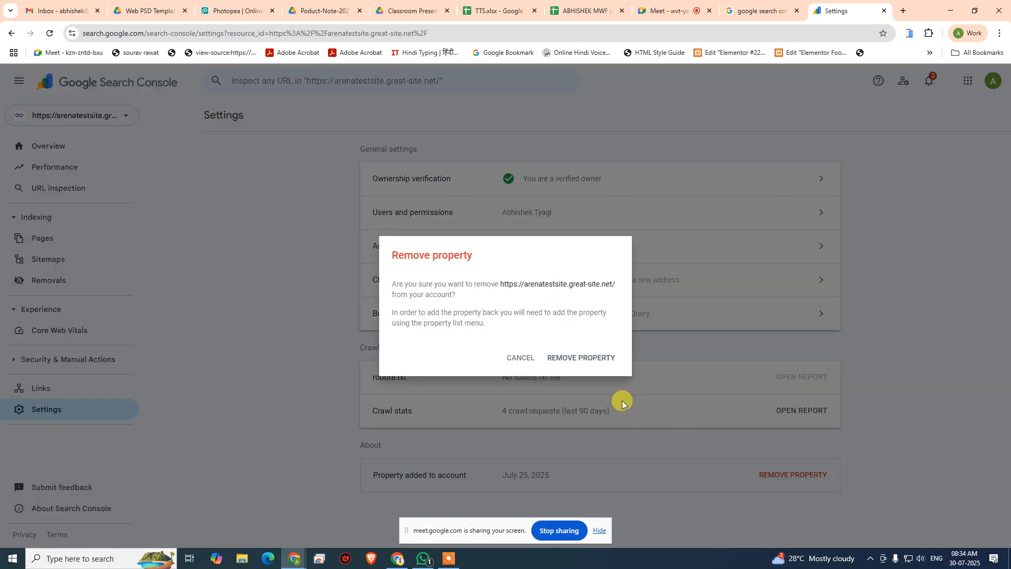
pyautogui.click(601, 360)
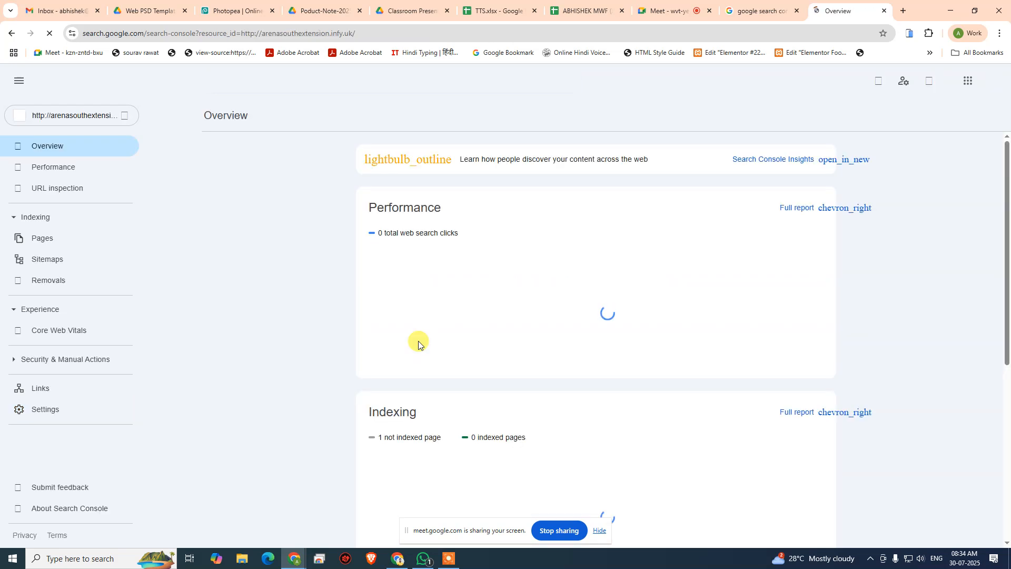
pyautogui.click(106, 114)
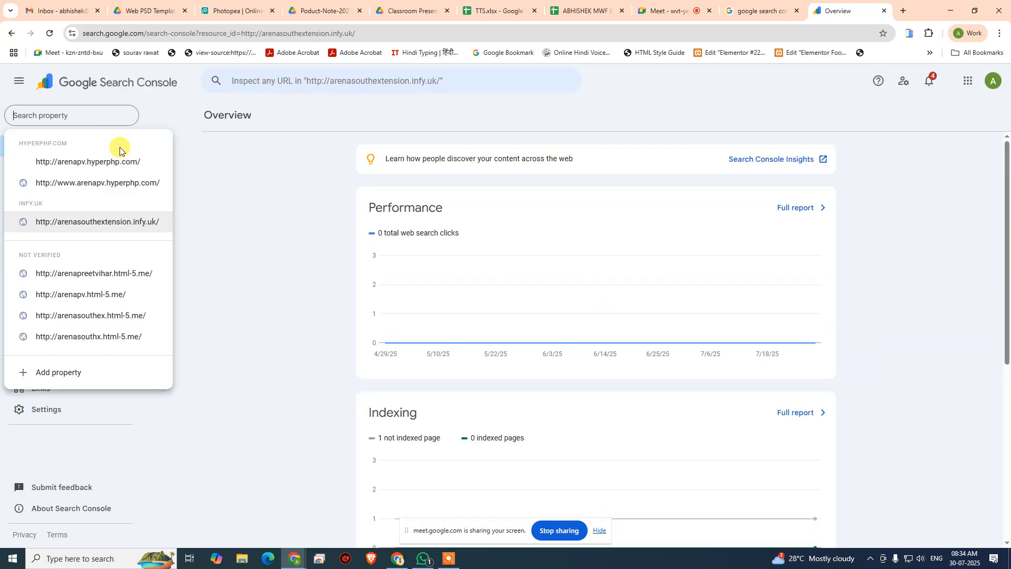
pyautogui.click(245, 360)
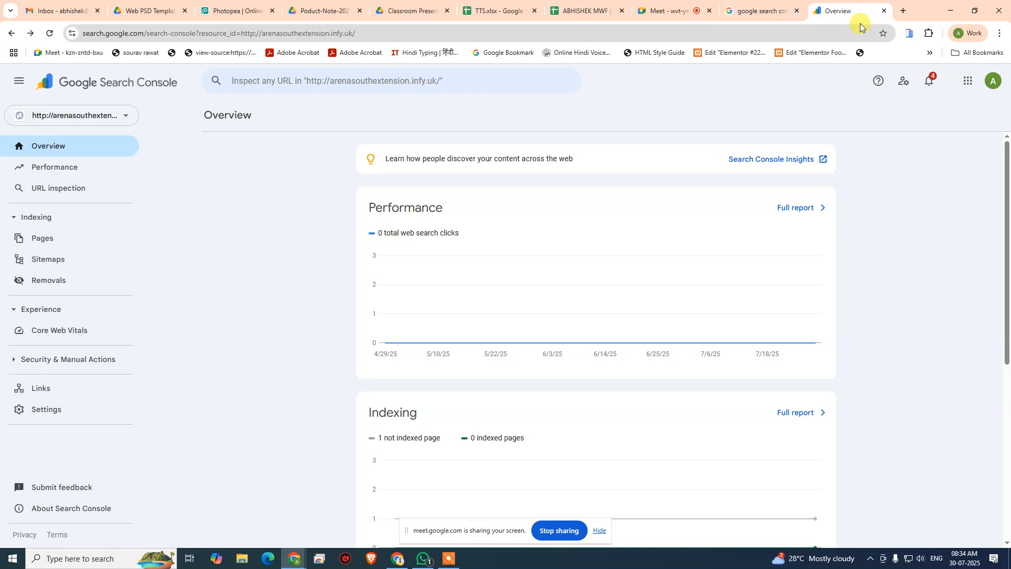
# Open infinityfree.com in a new browser tab, log in to the client area and look through the hosting accounts.
pyautogui.click(903, 13)
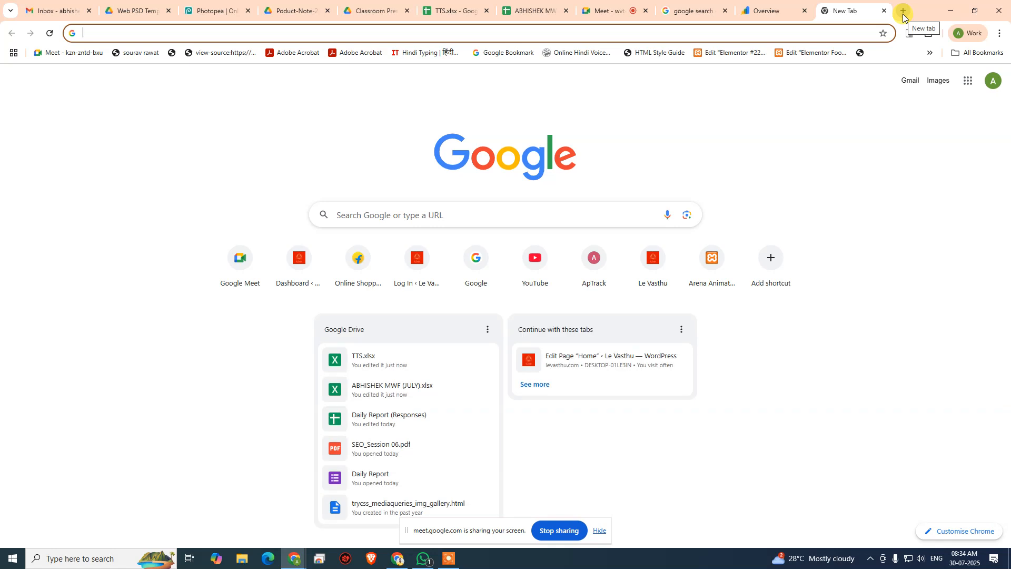
pyautogui.write('infinityfree.com')
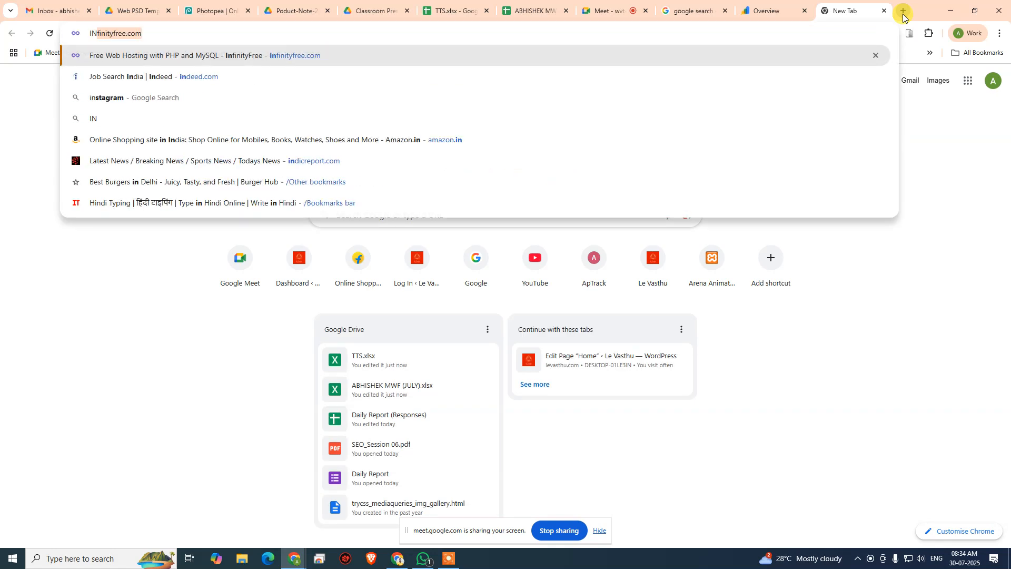
pyautogui.press('Return')
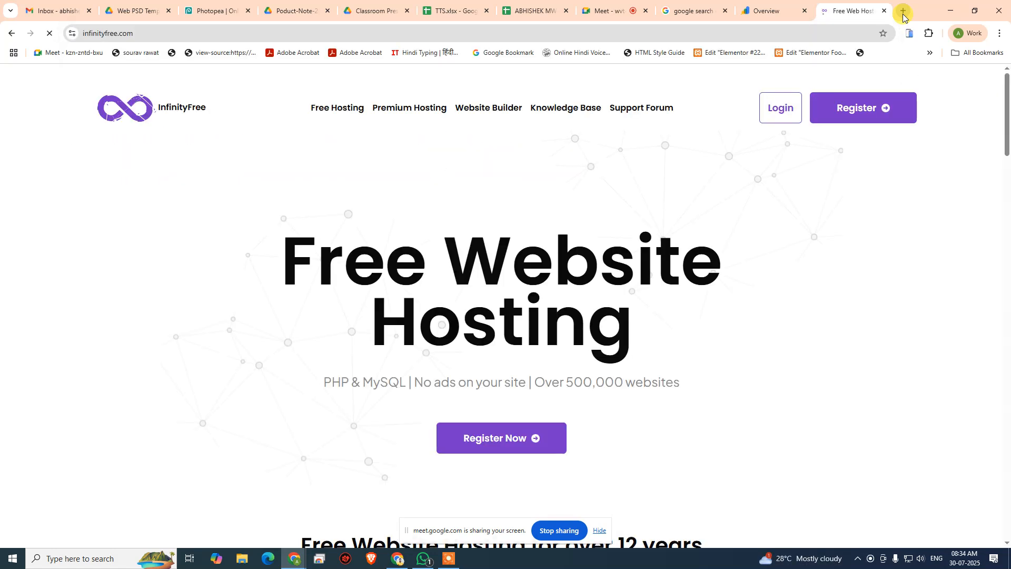
pyautogui.click(789, 120)
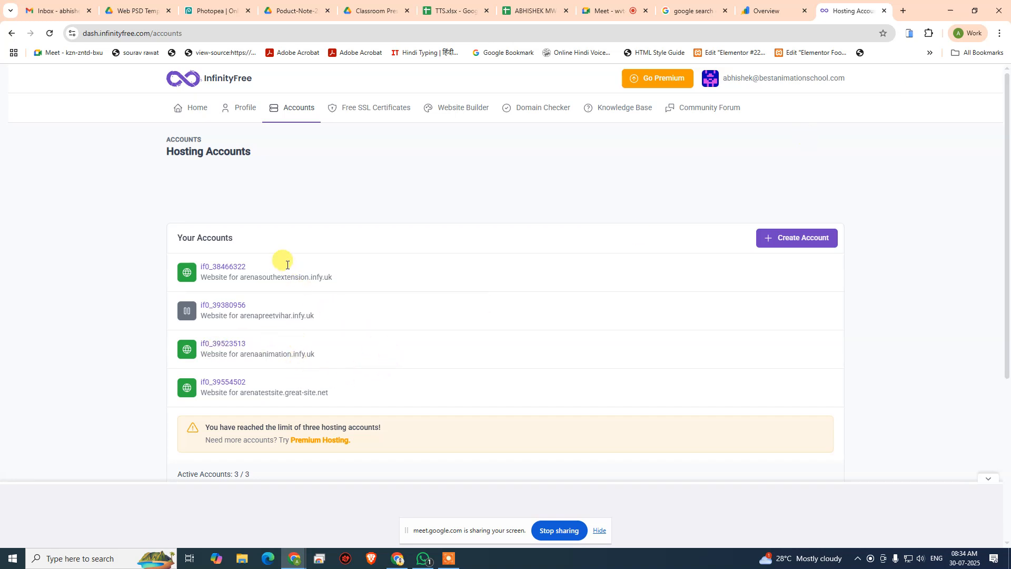
pyautogui.scroll(-2, 288, 316)
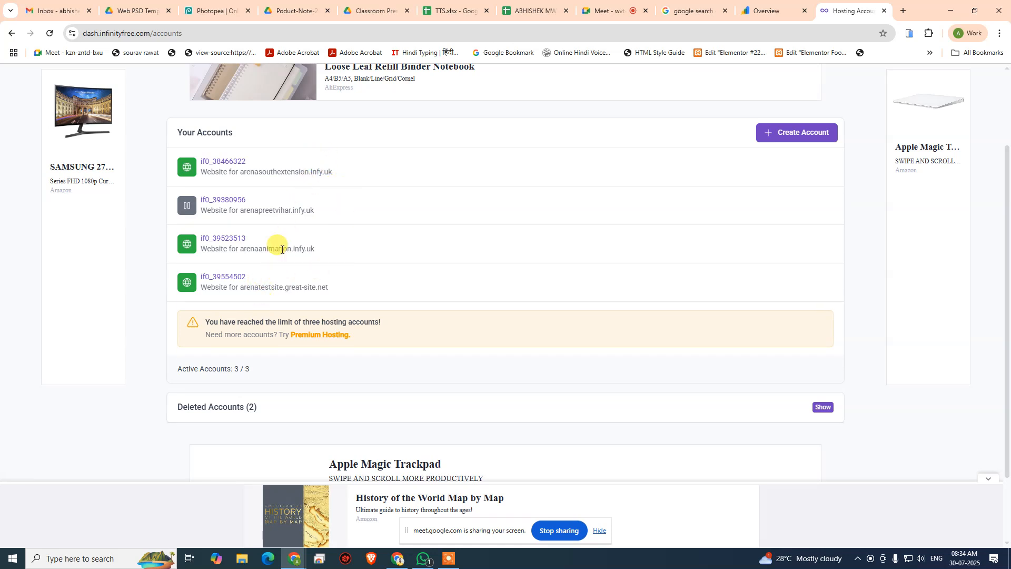
pyautogui.scroll(2, 270, 238)
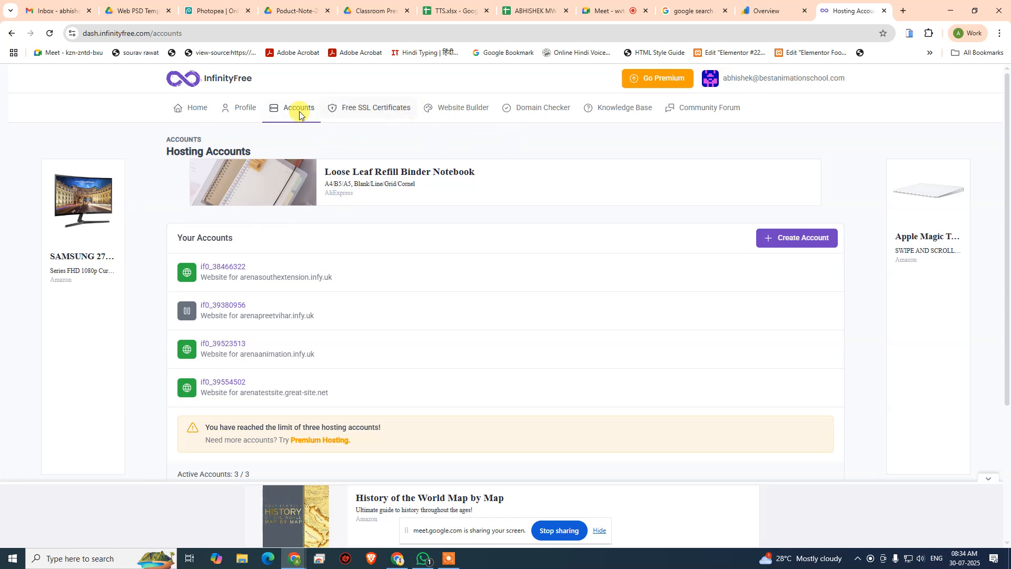
pyautogui.scroll(-2, 316, 337)
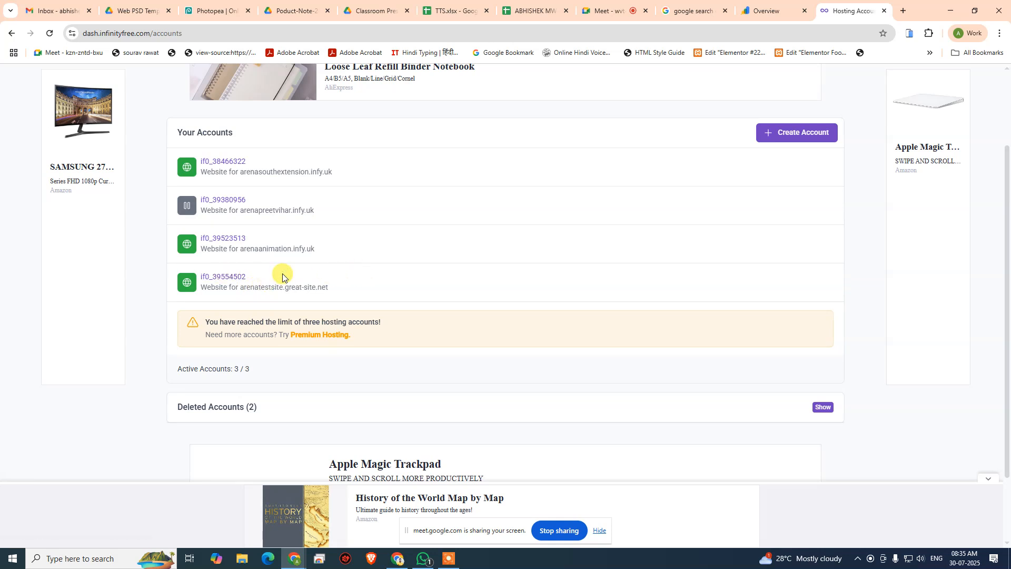
# Deactivate the hosting account for arenatestsite.great-site.net from its account settings.
pyautogui.click(218, 277)
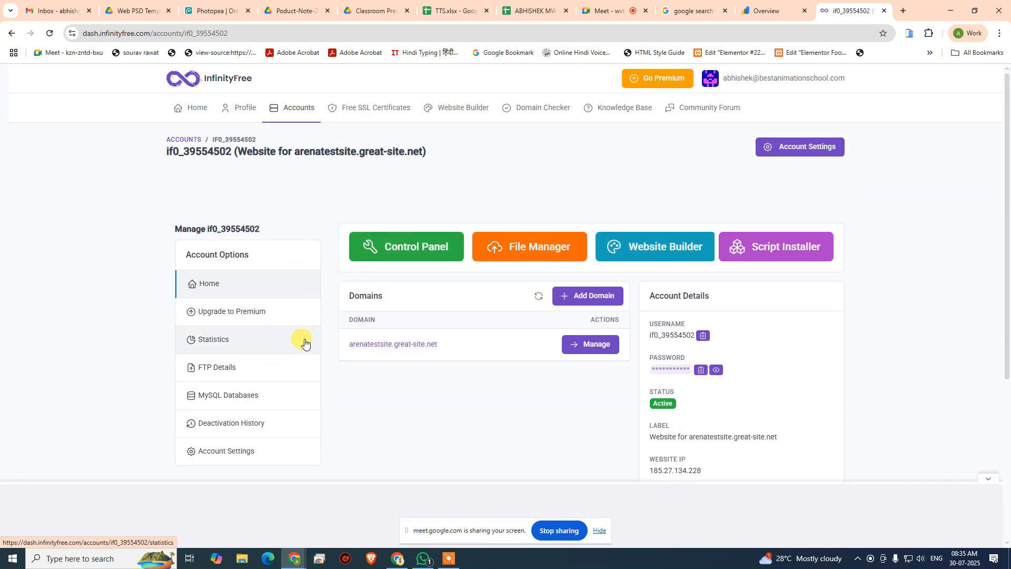
pyautogui.scroll(-2, 300, 376)
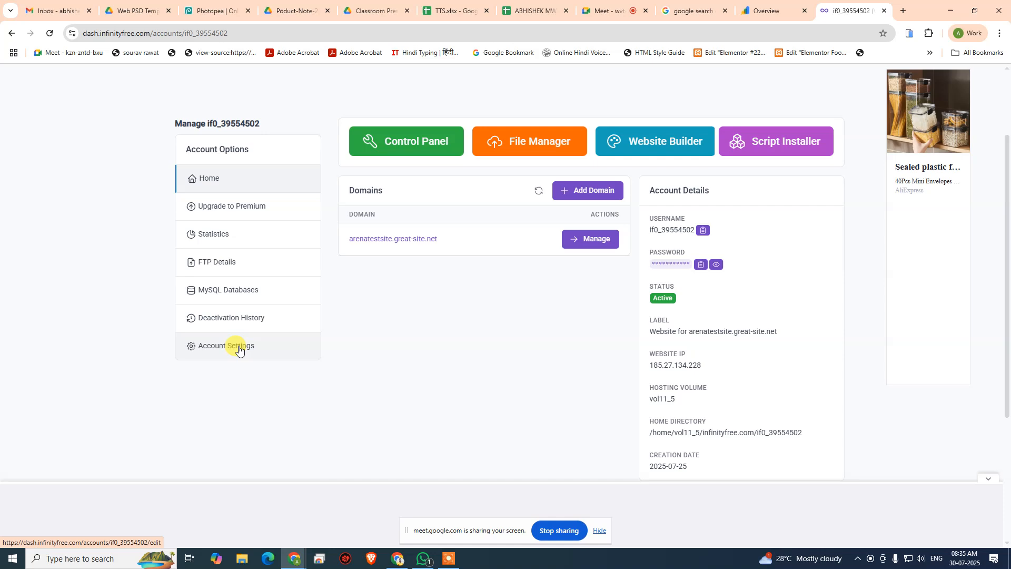
pyautogui.click(239, 346)
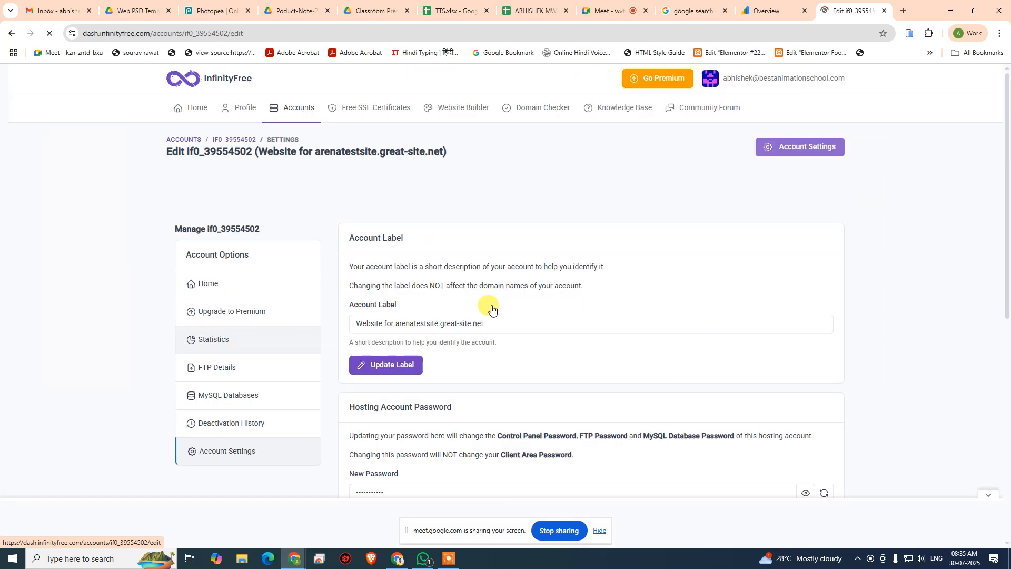
pyautogui.scroll(-5, 490, 337)
pyautogui.scroll(-2, 489, 358)
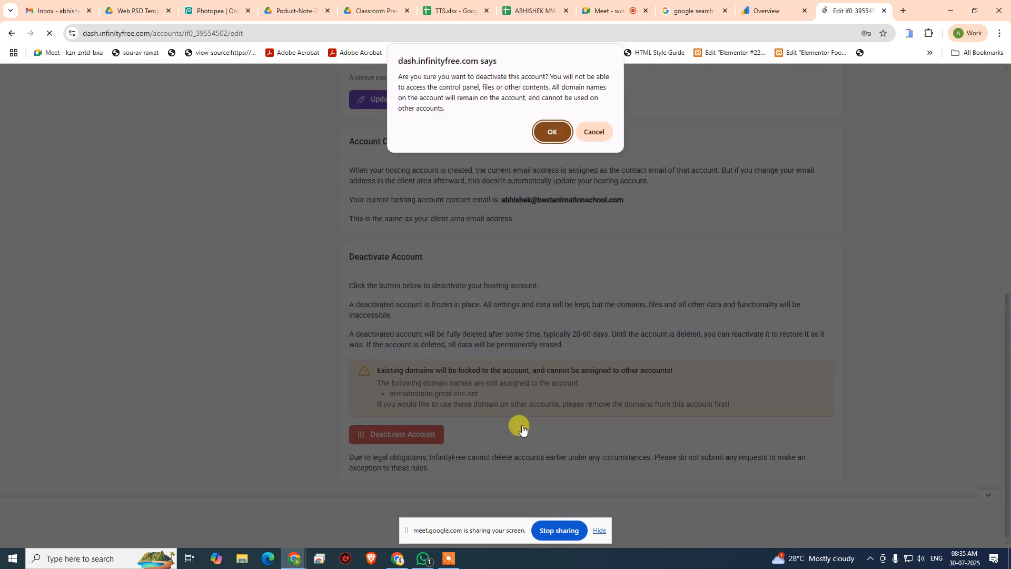
pyautogui.click(558, 130)
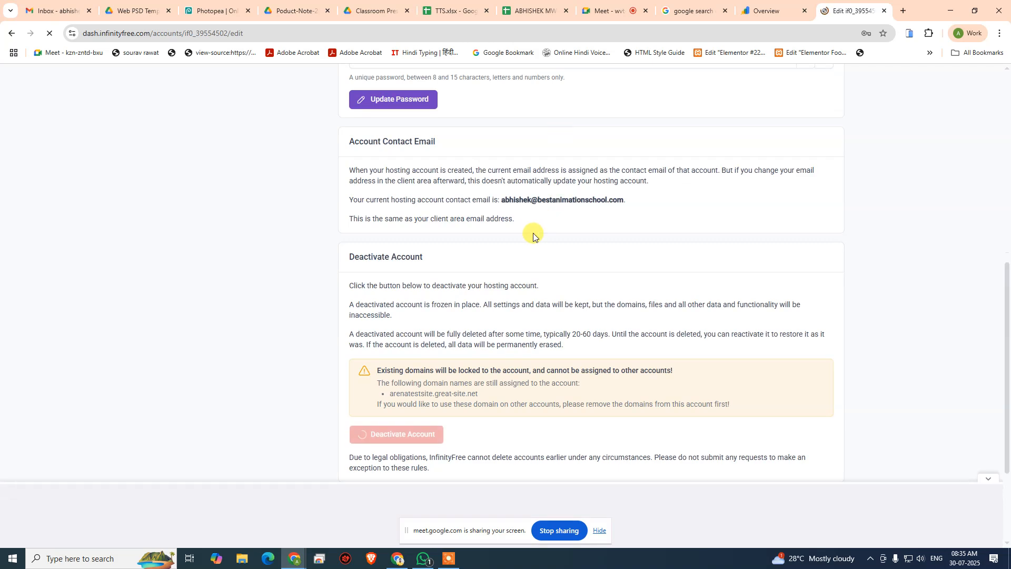
pyautogui.scroll(-4, 391, 205)
pyautogui.scroll(4, 392, 205)
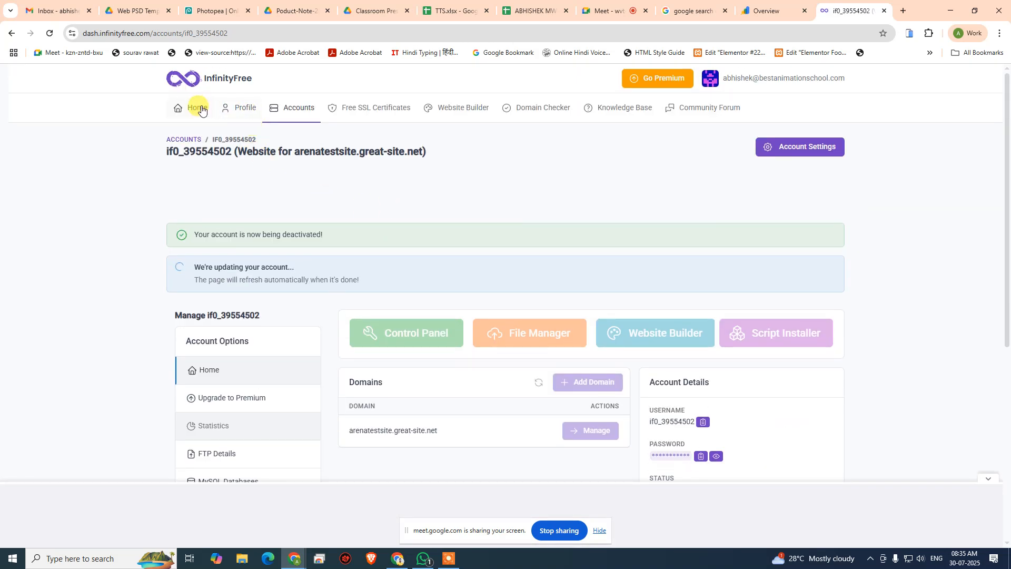
# Return to the hosting accounts and deactivate the account for arenasouthextension.infy.uk.
pyautogui.click(292, 110)
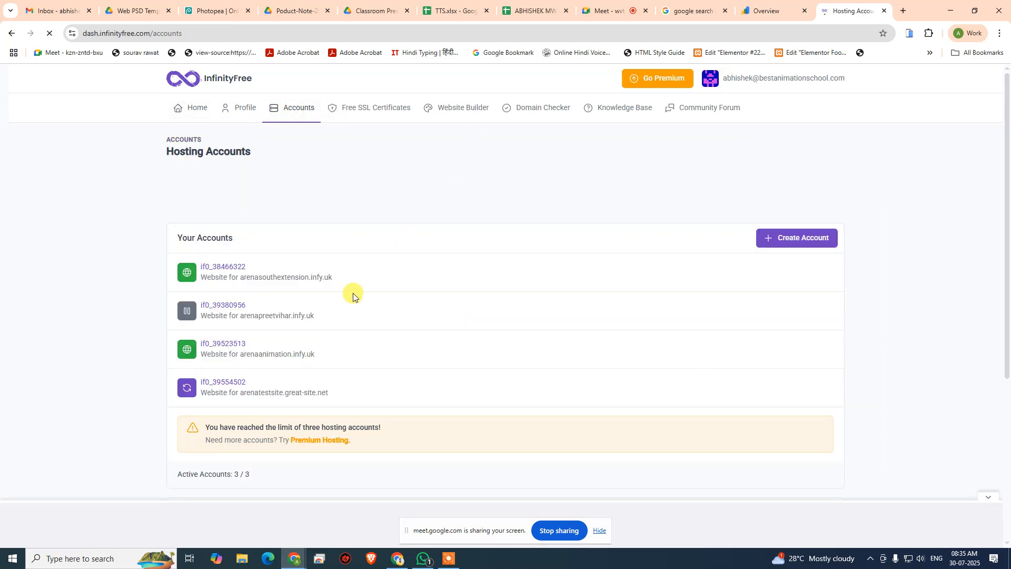
pyautogui.scroll(-4, 301, 402)
pyautogui.scroll(4, 303, 403)
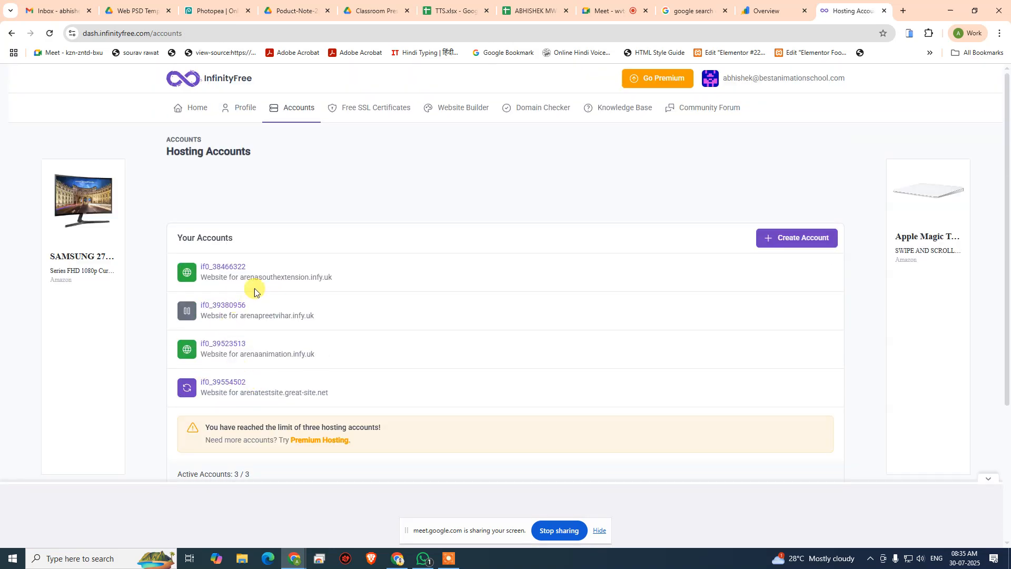
pyautogui.click(233, 266)
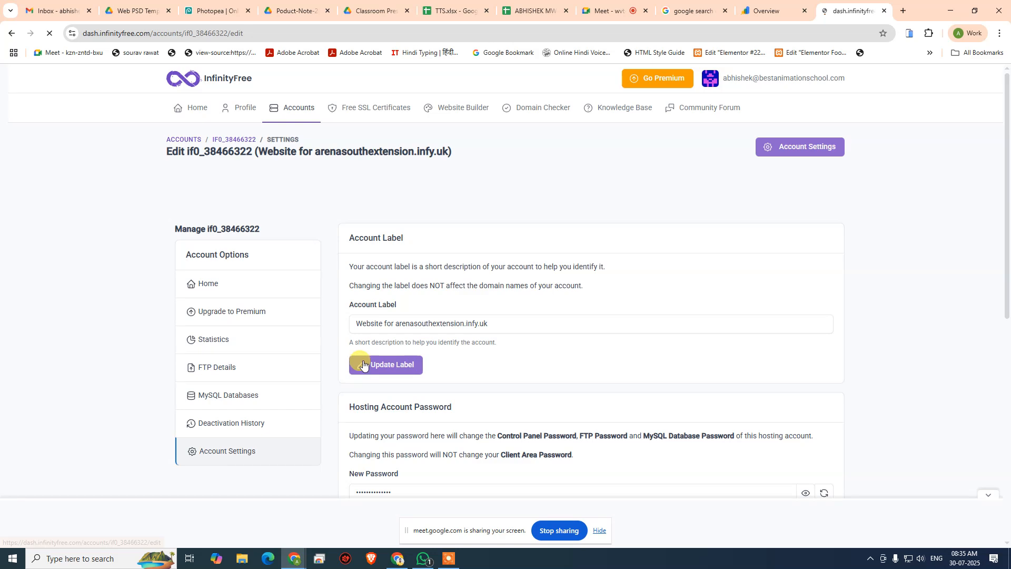
pyautogui.scroll(-3, 334, 391)
pyautogui.scroll(-5, 371, 411)
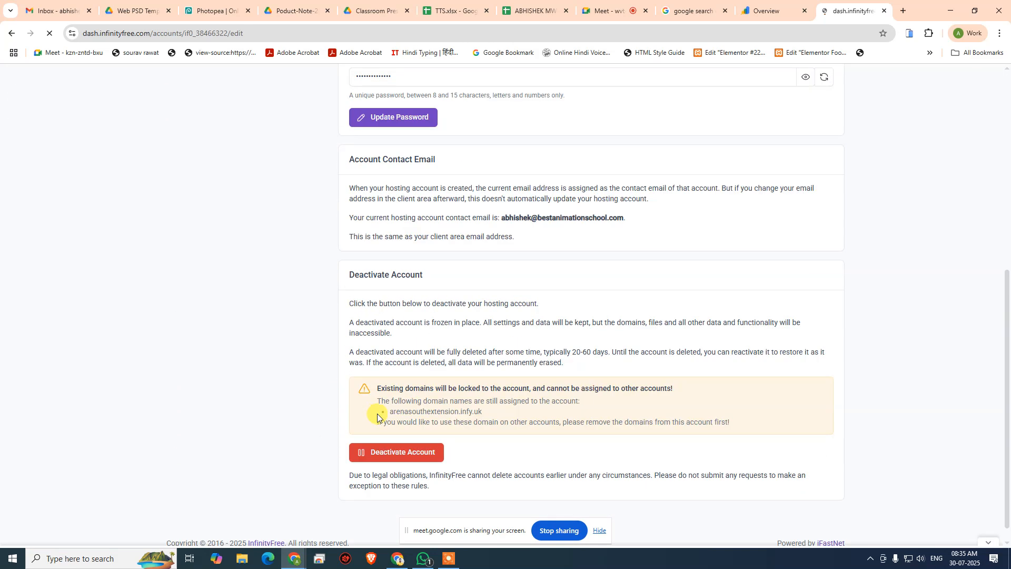
pyautogui.click(405, 450)
pyautogui.click(551, 132)
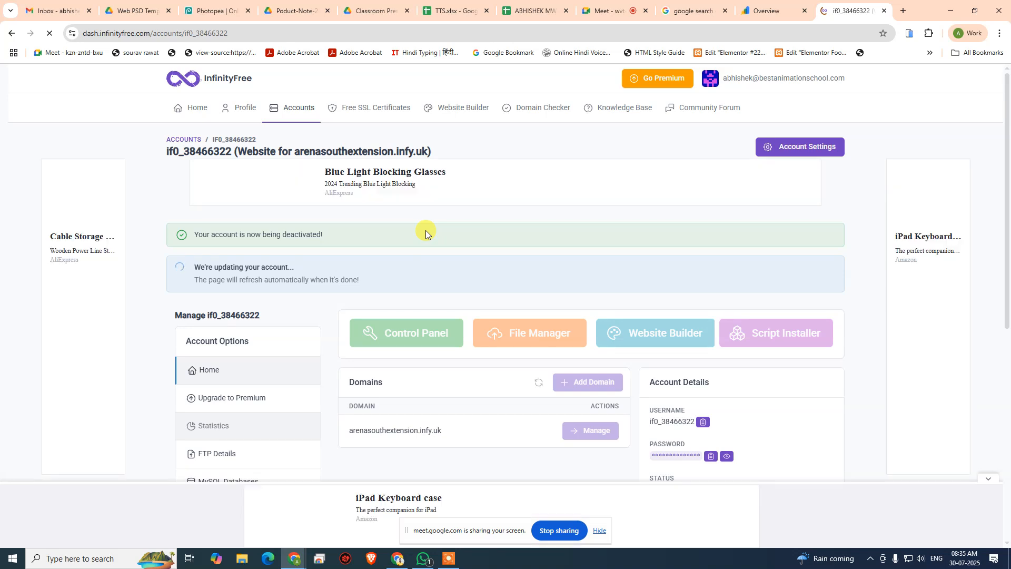
# Go back to the hosting accounts, check their status and show the deleted accounts.
pyautogui.click(299, 112)
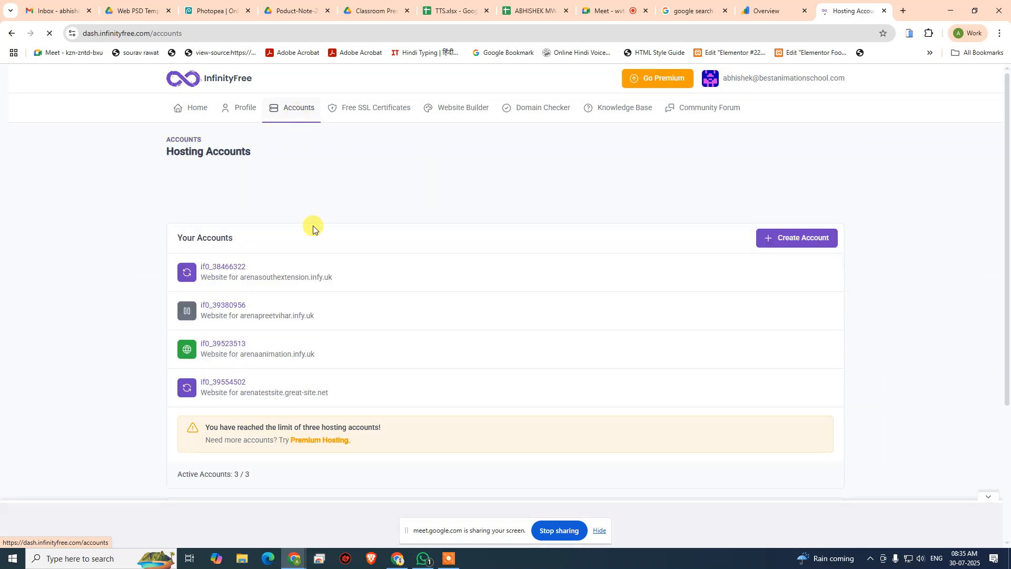
pyautogui.scroll(-4, 295, 281)
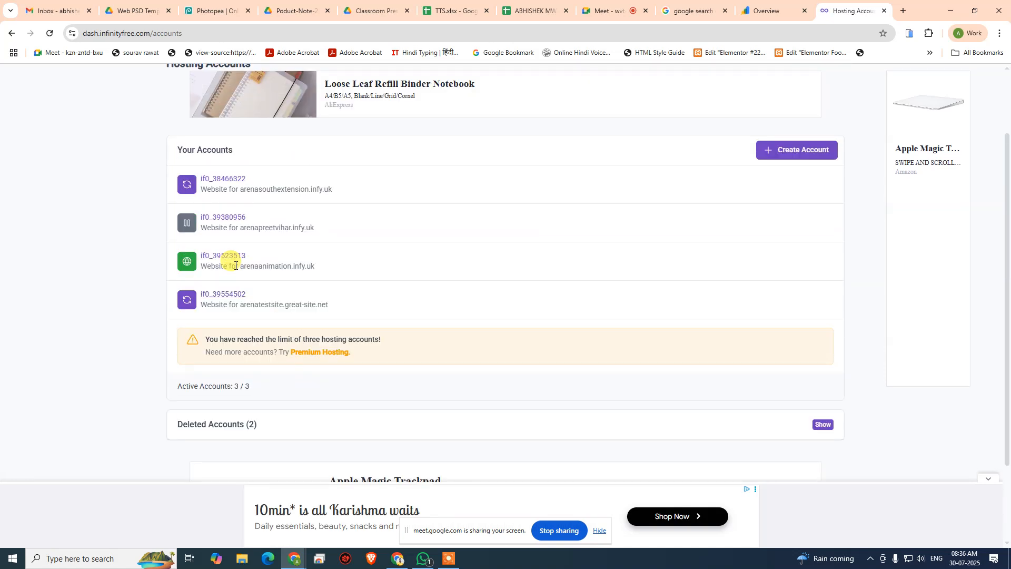
pyautogui.click(819, 423)
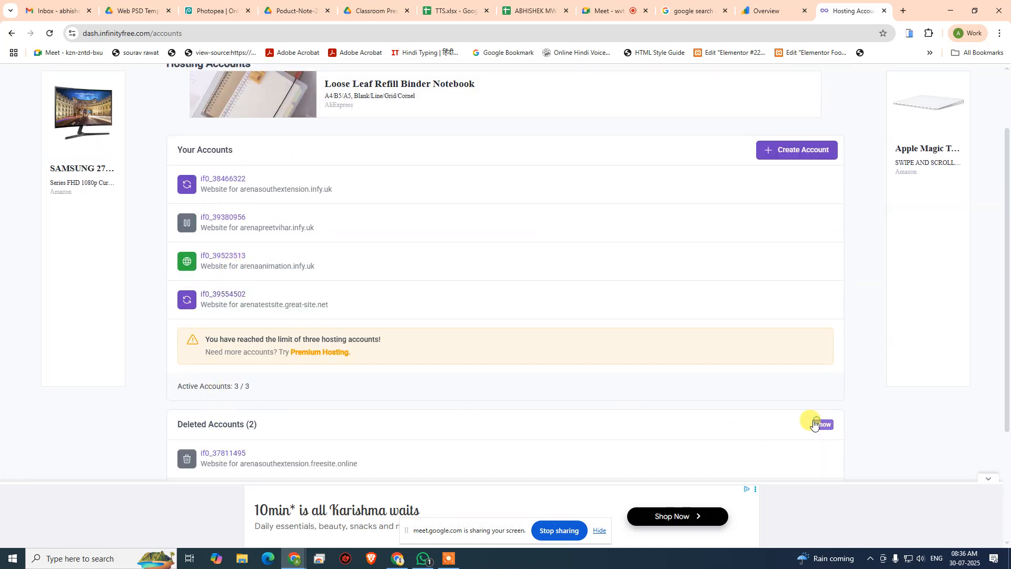
pyautogui.scroll(-3, 298, 271)
pyautogui.scroll(5, 226, 326)
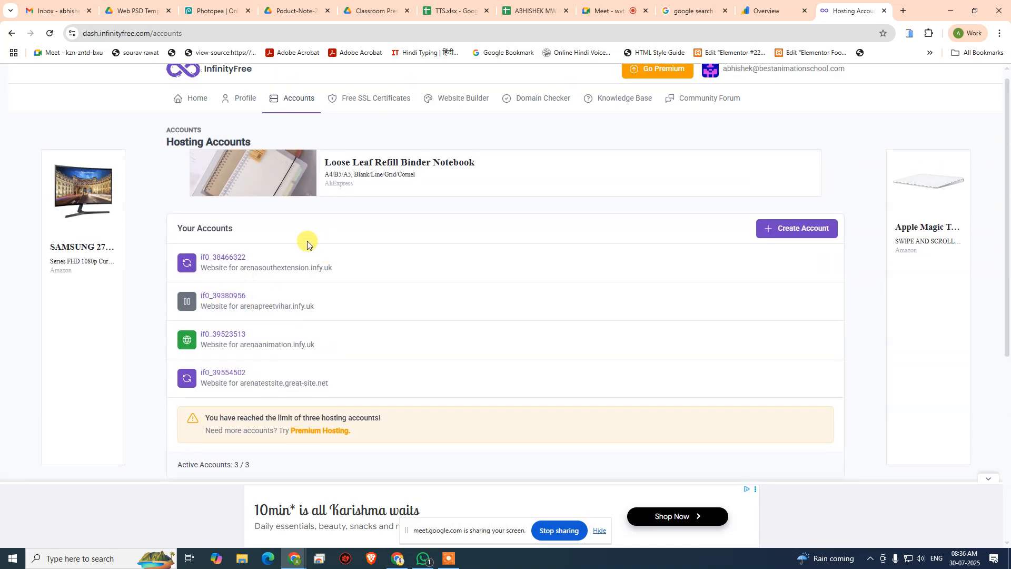
pyautogui.scroll(1, 255, 216)
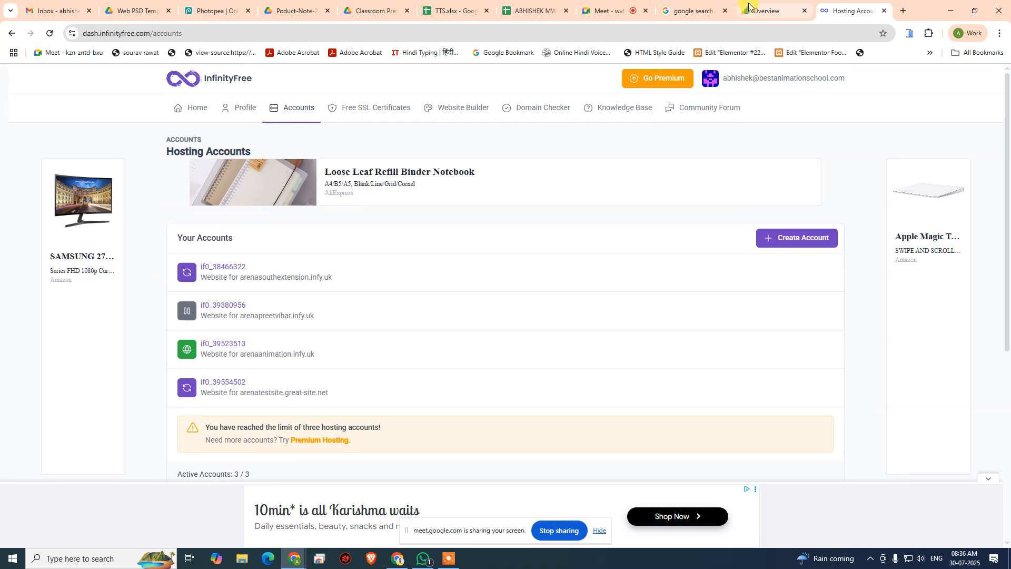
# Open the hyperphp.com web hosting site in a new browser tab.
pyautogui.click(904, 11)
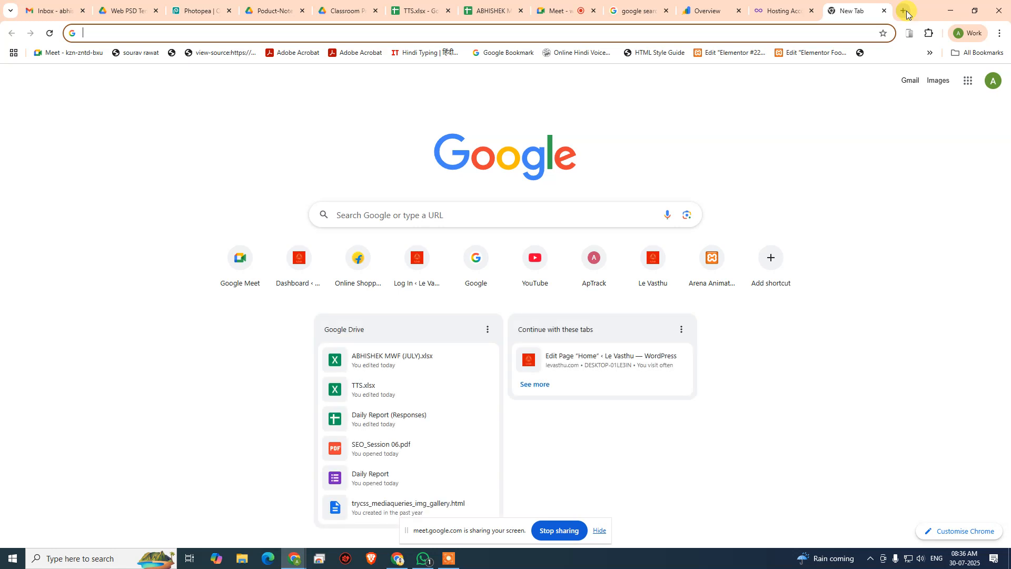
pyautogui.write('HY')
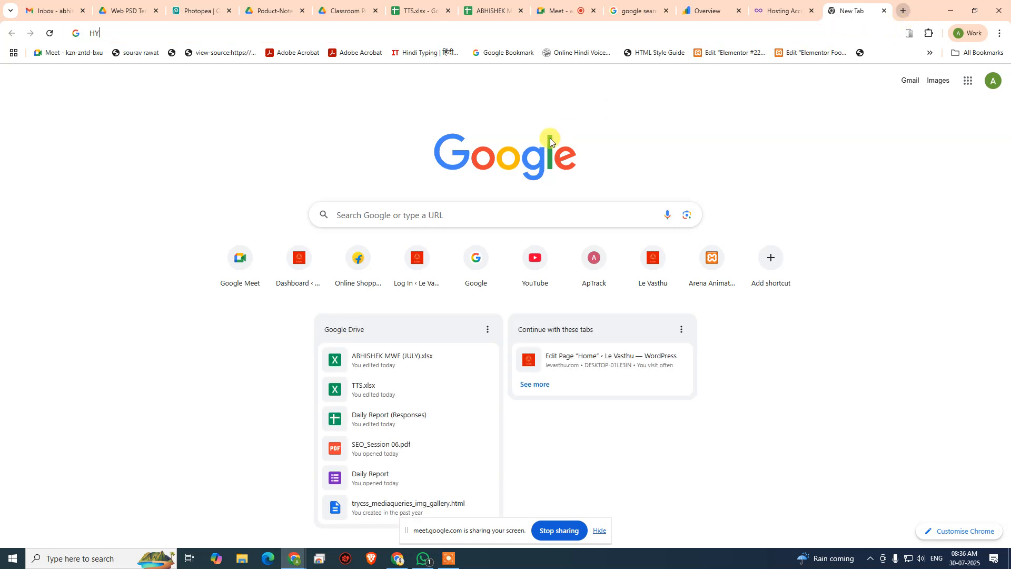
pyautogui.write('PERPH P')
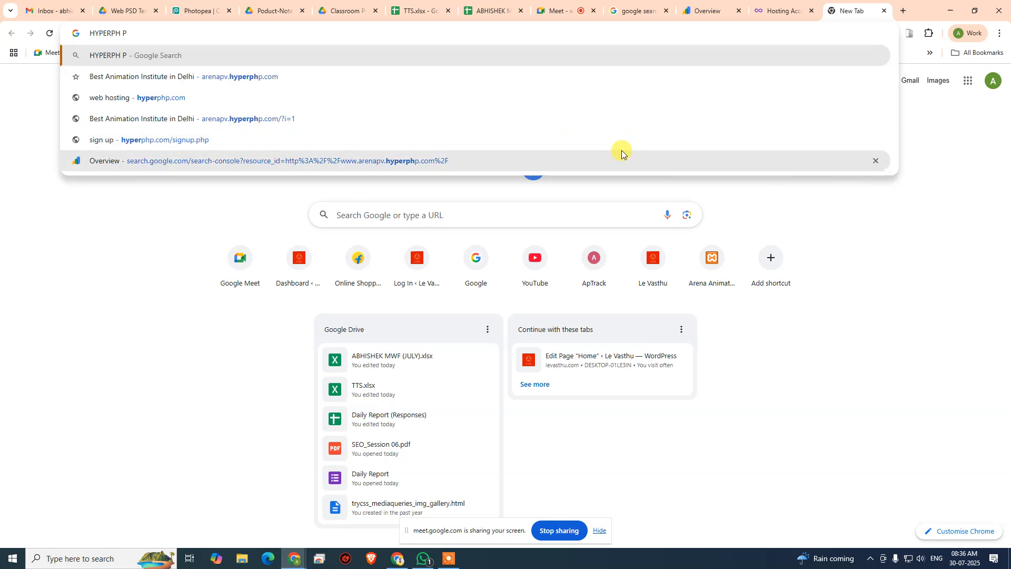
pyautogui.press('Up')
pyautogui.press('Up')
pyautogui.press('Up')
pyautogui.press('Up')
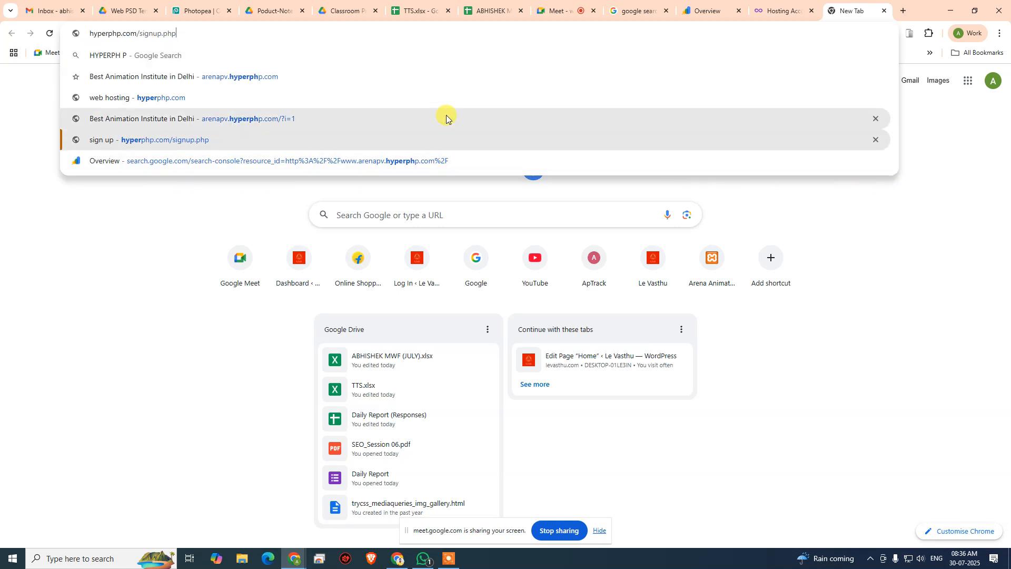
pyautogui.press('Return')
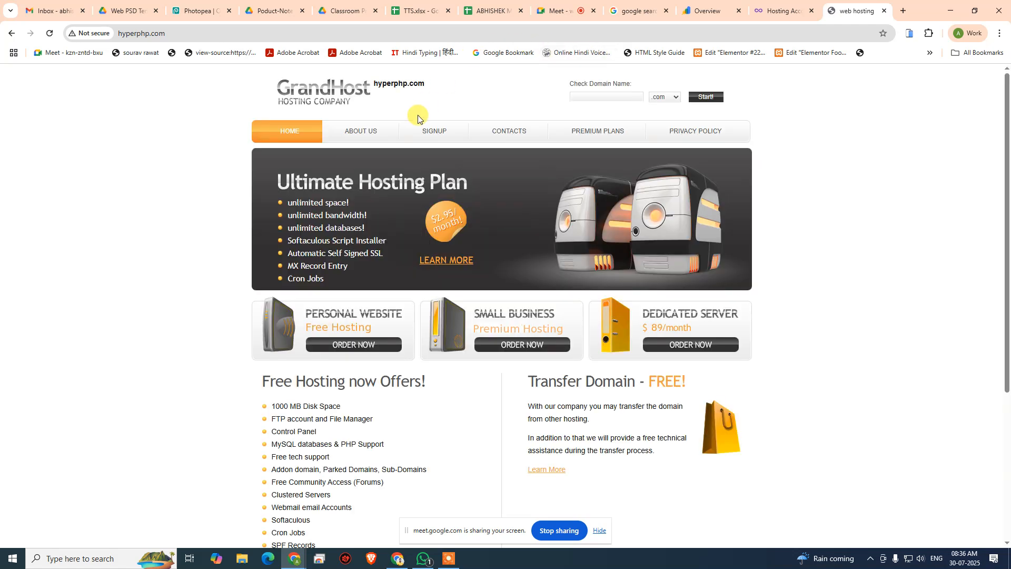
# Open the hyperphp.com free hosting signup form and try to load its security code image.
pyautogui.click(461, 133)
pyautogui.scroll(-4, 582, 176)
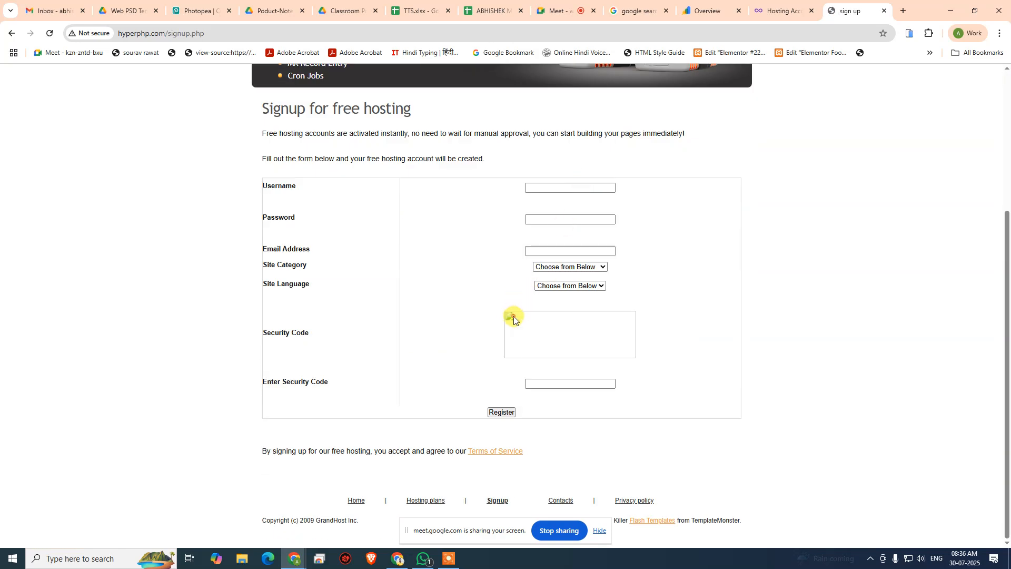
pyautogui.rightClick(513, 316)
pyautogui.click(545, 331)
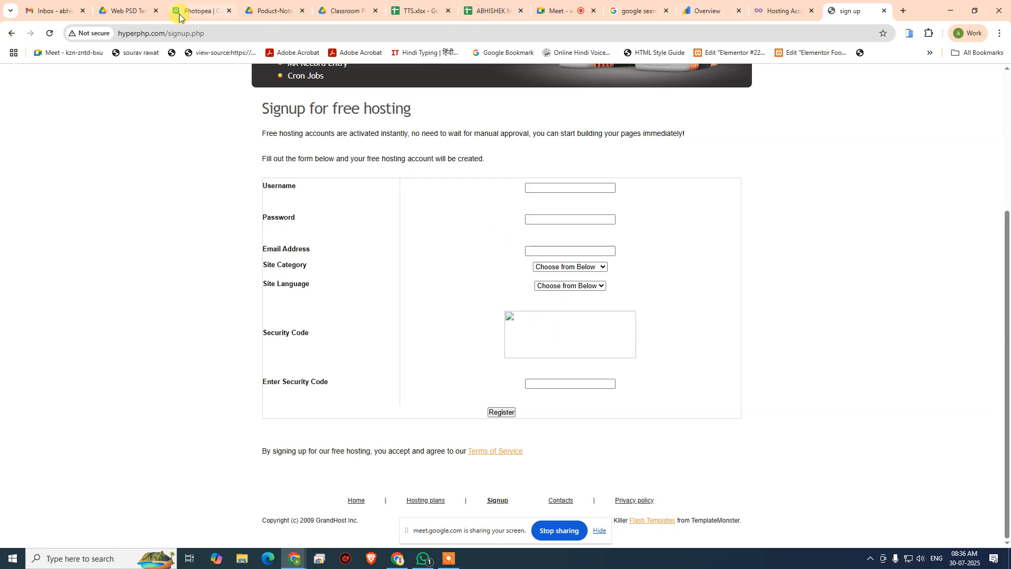
# Switch to Gmail and read the starred hyperphp.com emails about activating arenapv.hyperphp.com and the login details of the new hosting account.
pyautogui.click(43, 5)
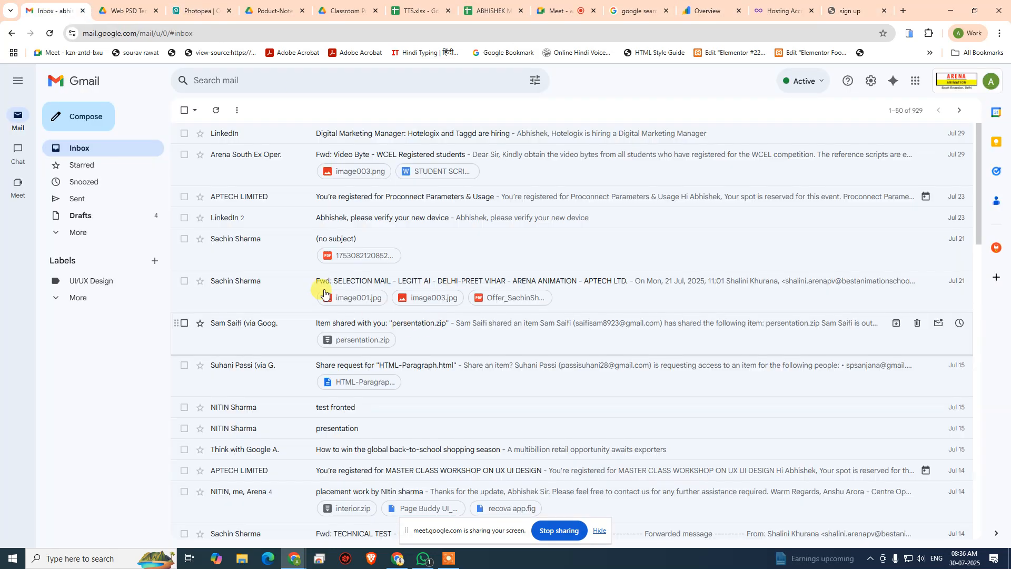
pyautogui.click(98, 166)
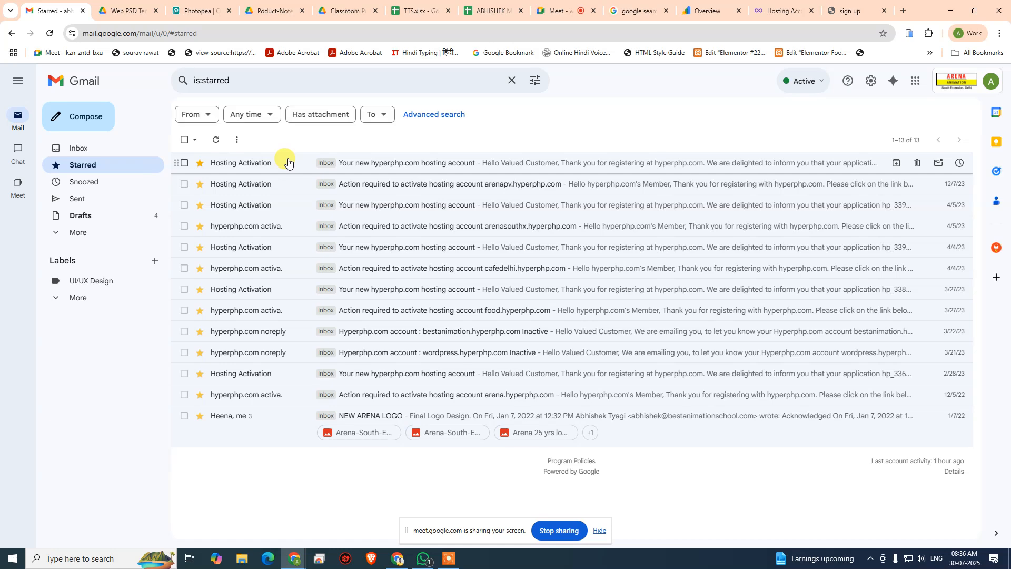
pyautogui.click(488, 187)
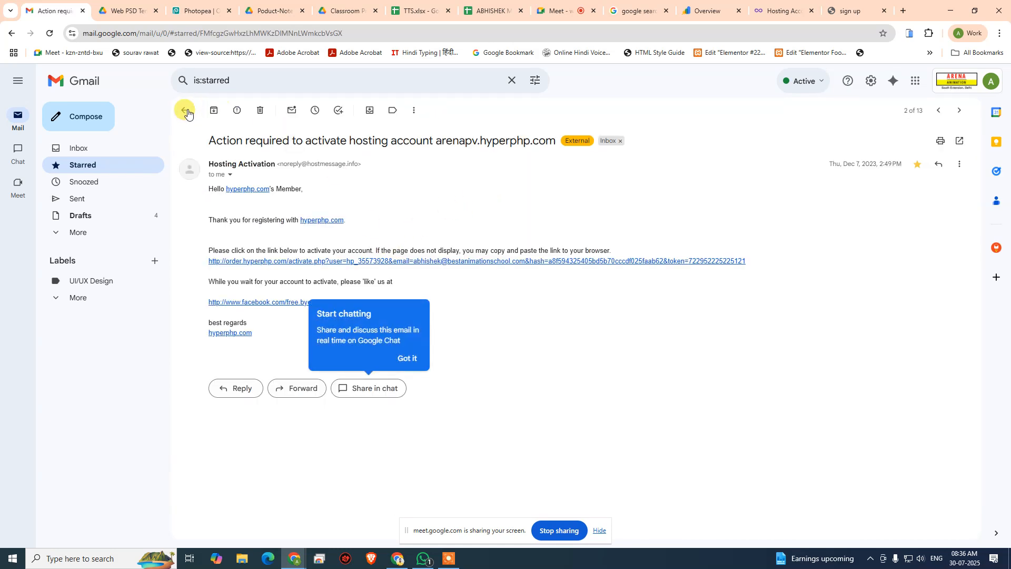
pyautogui.click(185, 110)
pyautogui.click(449, 205)
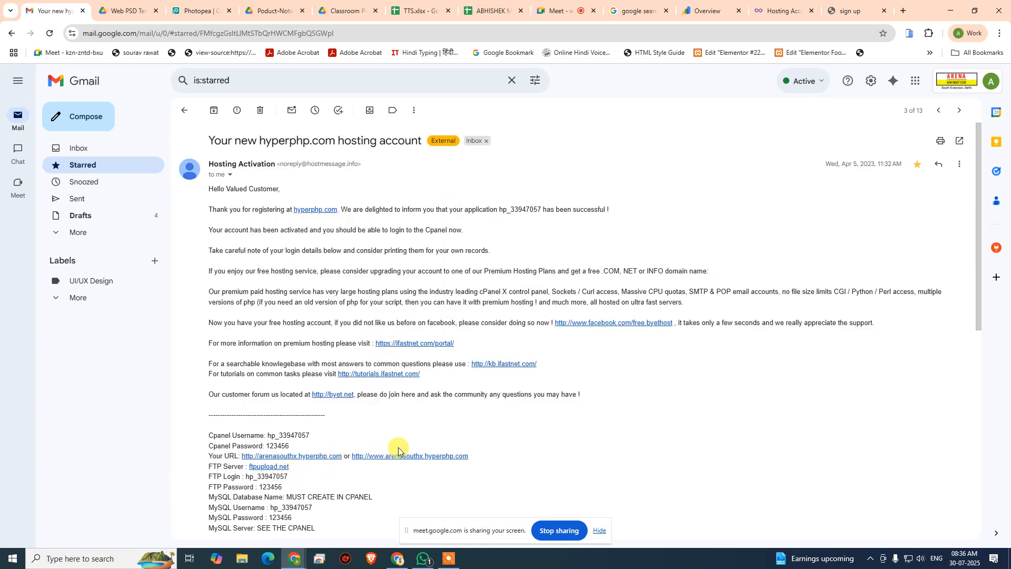
pyautogui.scroll(-1, 399, 452)
pyautogui.scroll(-2, 400, 452)
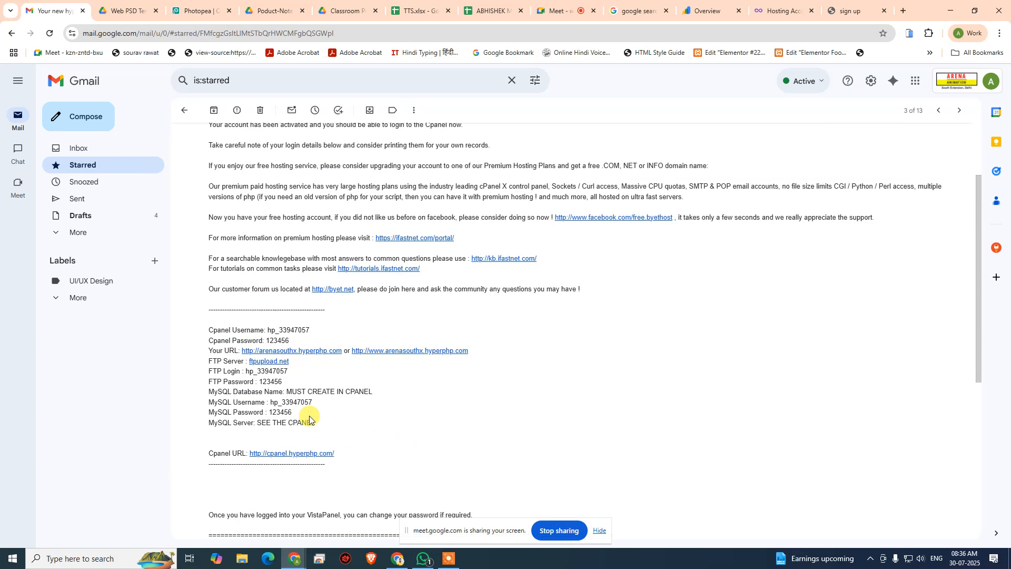
# Return to the starred emails and read the login details of the cafedelhi.hyperphp.com hosting account.
pyautogui.click(188, 108)
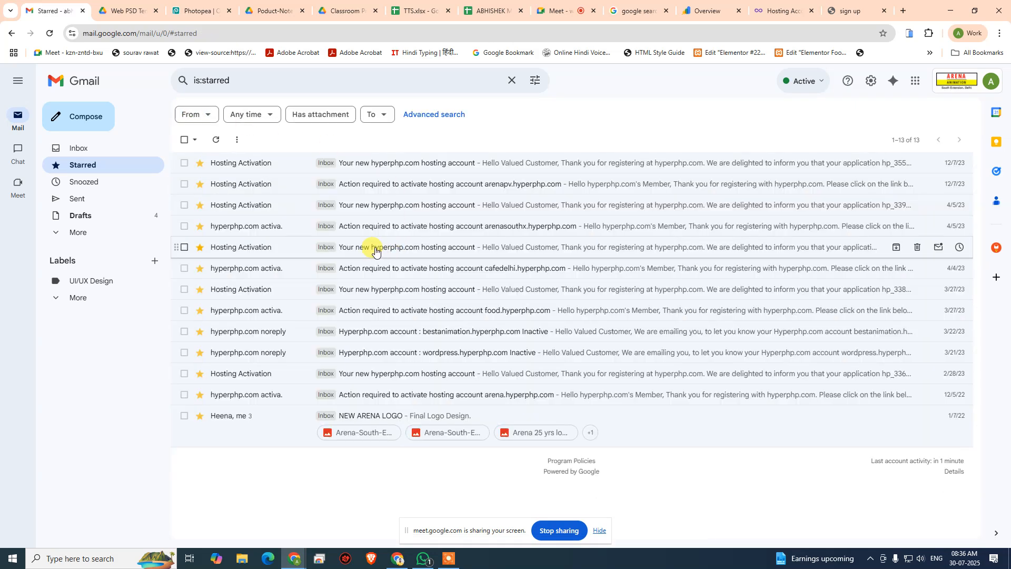
pyautogui.click(521, 250)
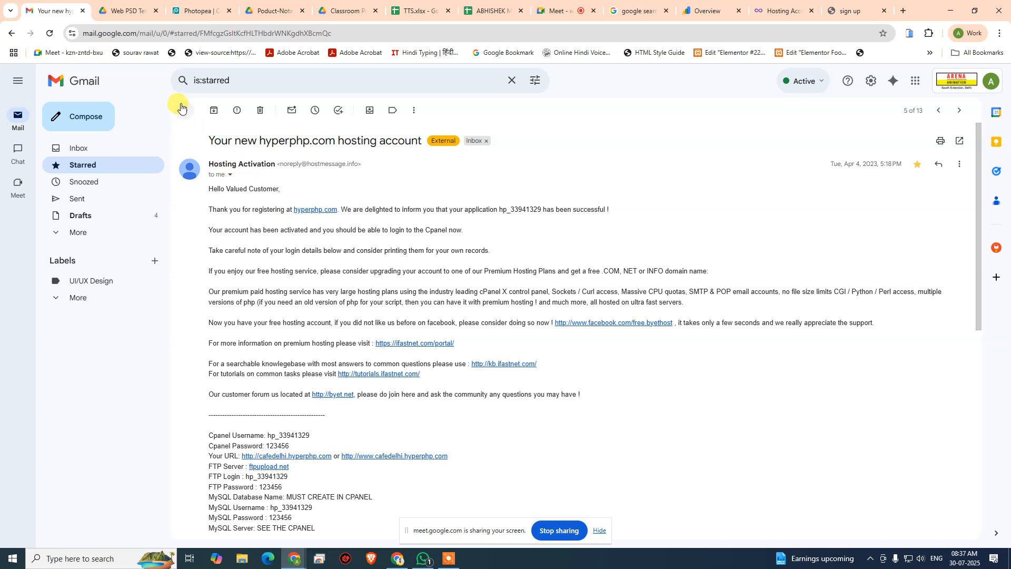
pyautogui.scroll(-3, 295, 279)
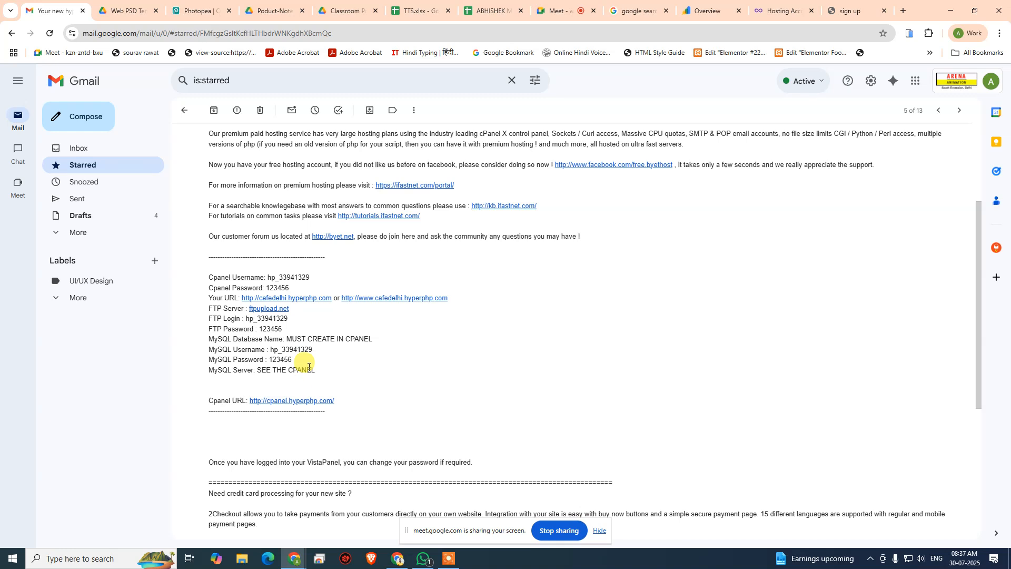
# Open the control panel login linked in the email and enter the cafedelhi.hyperphp.com account's cPanel username copied from it.
pyautogui.click(259, 401)
pyautogui.click(58, 2)
pyautogui.doubleClick(288, 278)
pyautogui.hotkey('ctrl', 'c')
pyautogui.click(136, 4)
pyautogui.hotkey('ctrl', 'v')
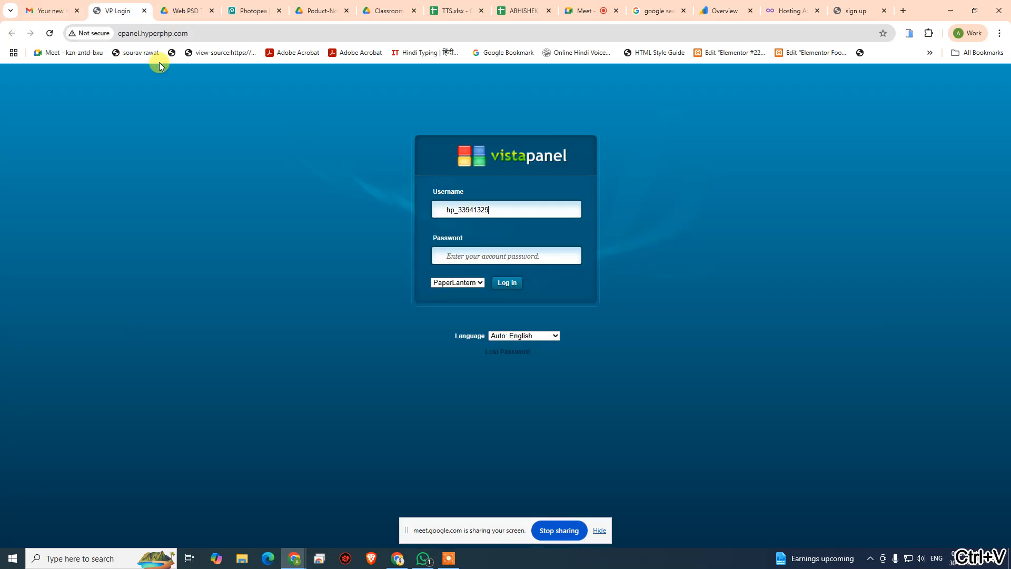
# Copy the account password from the email, try to log in to the control panel with it, and close the login tab.
pyautogui.click(45, 6)
pyautogui.doubleClick(277, 287)
pyautogui.hotkey('ctrl', 'c')
pyautogui.click(131, 12)
pyautogui.click(449, 255)
pyautogui.hotkey('ctrl', 'v')
pyautogui.click(501, 279)
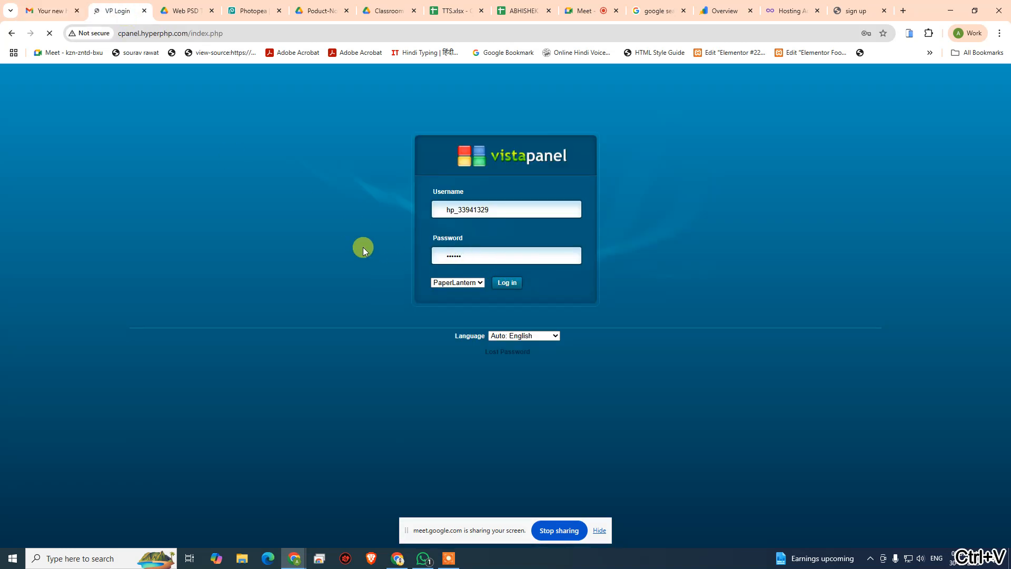
pyautogui.click(144, 10)
# Search the starred emails for ARENAPV and open the new hosting account email at its arenapv.hyperphp.com login details.
pyautogui.scroll(3, 199, 136)
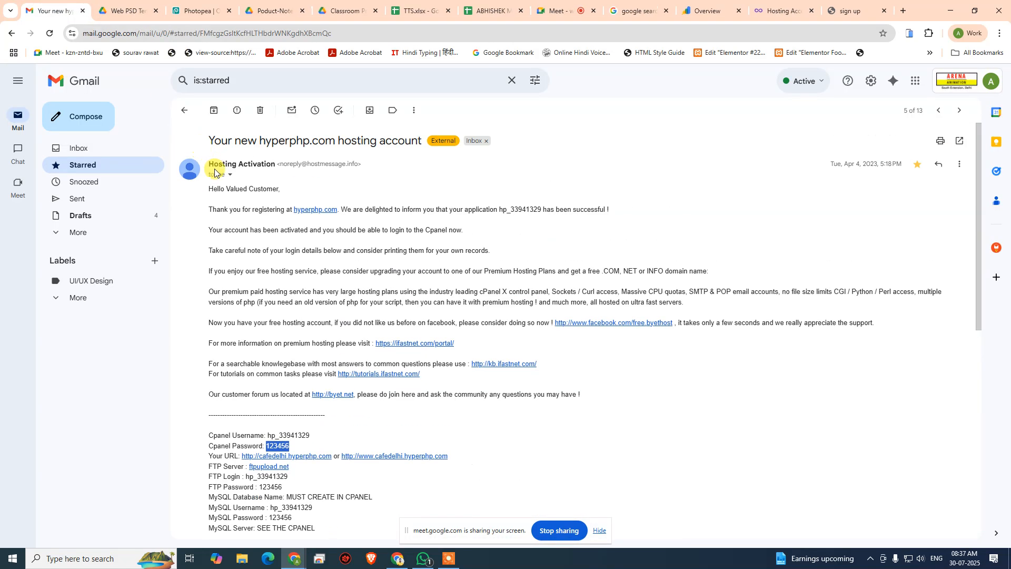
pyautogui.click(185, 111)
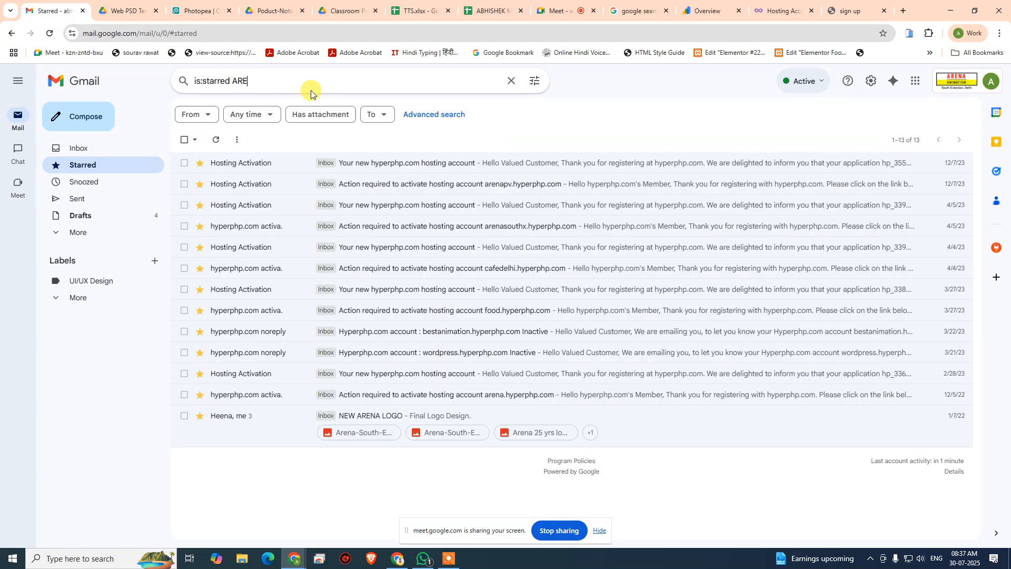
pyautogui.write('NAPV')
pyautogui.press('Return')
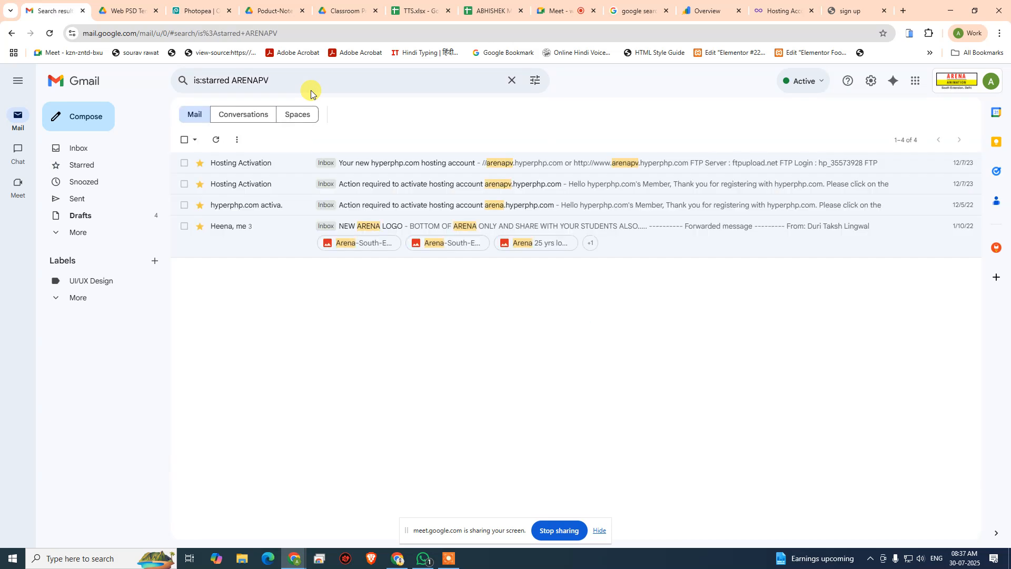
pyautogui.click(609, 163)
pyautogui.scroll(-1, 401, 383)
pyautogui.scroll(-2, 401, 382)
# Open the linked control panel login page and enter the arenapv.hyperphp.com account's cPanel username copied from the email.
pyautogui.click(291, 399)
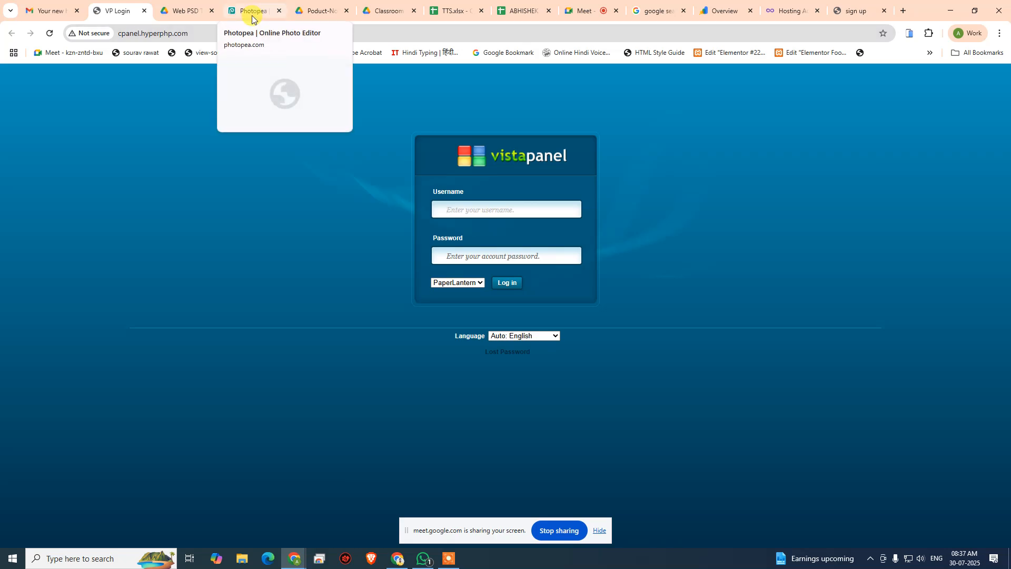
pyautogui.click(55, 10)
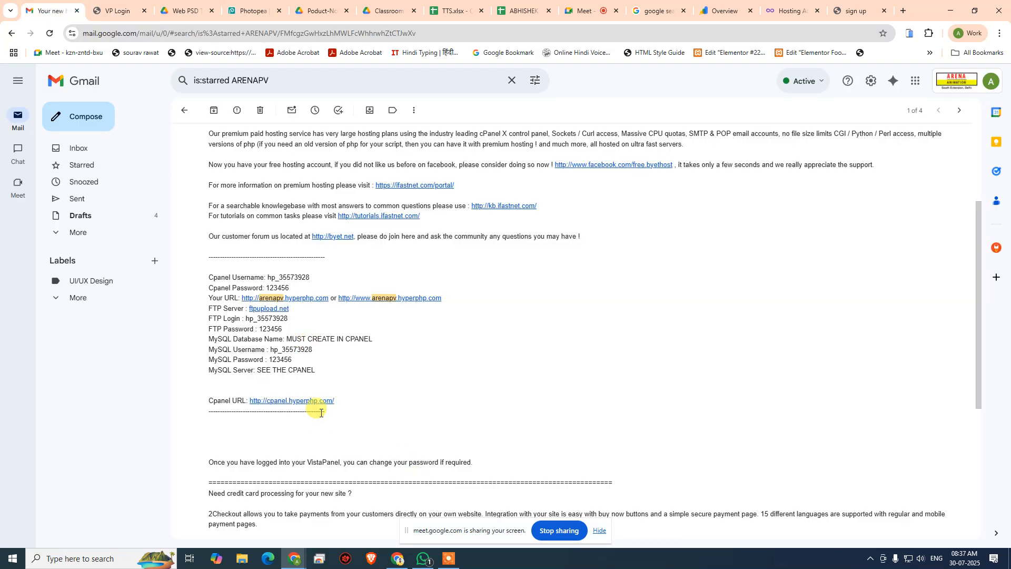
pyautogui.doubleClick(285, 276)
pyautogui.hotkey('ctrl', 'c')
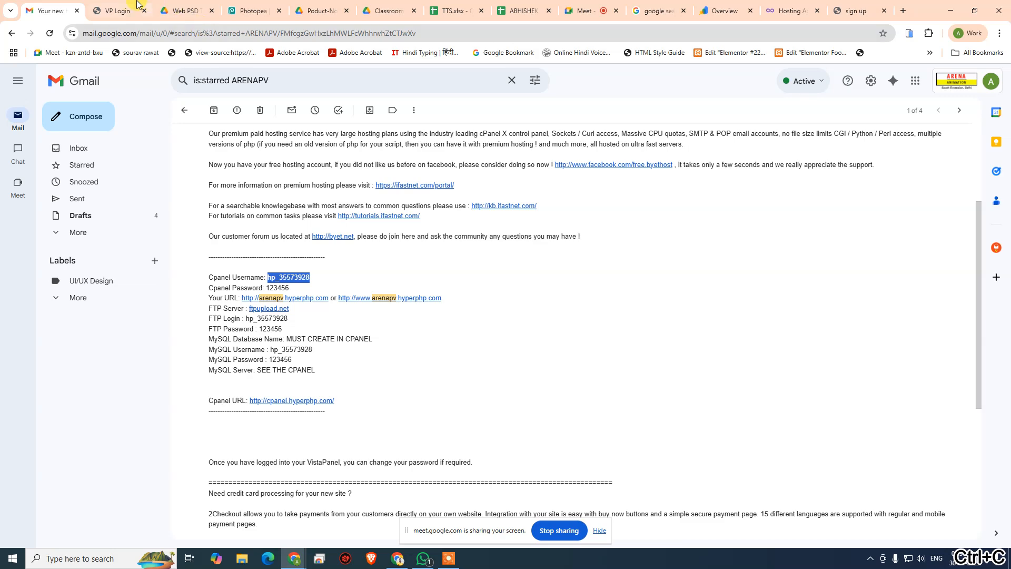
pyautogui.click(117, 10)
pyautogui.click(462, 209)
pyautogui.hotkey('ctrl', 'v')
# Copy the cPanel password from the email into the password field and log in to the control panel.
pyautogui.click(59, 6)
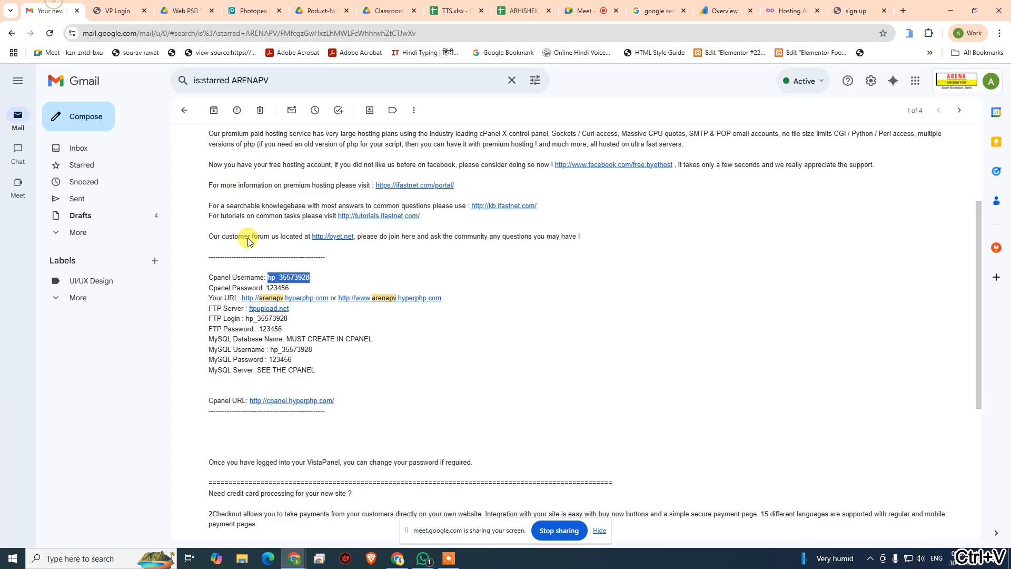
pyautogui.doubleClick(277, 287)
pyautogui.hotkey('ctrl', 'c')
pyautogui.click(113, 10)
pyautogui.click(501, 256)
pyautogui.hotkey('ctrl', 'v')
pyautogui.click(507, 283)
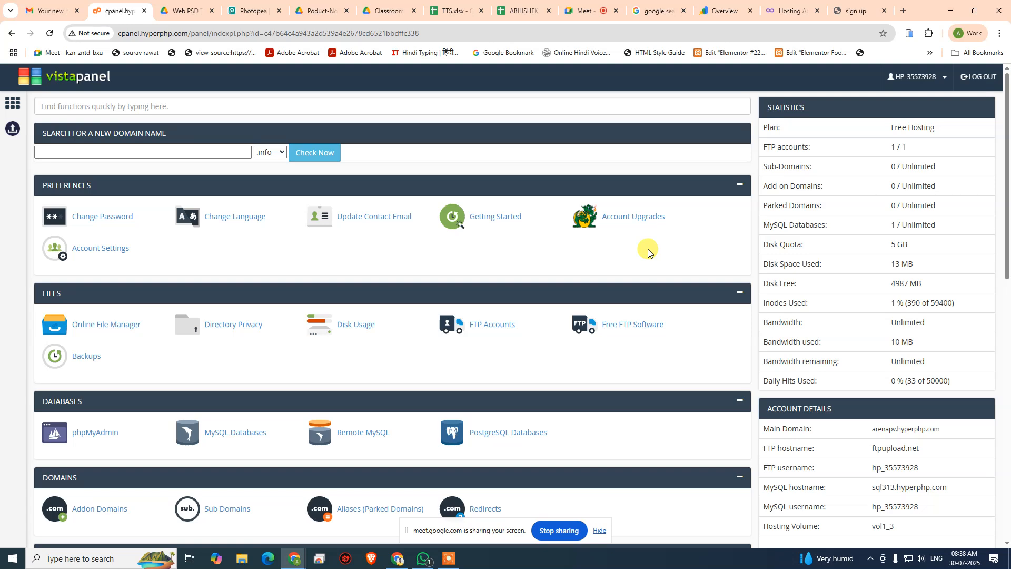
# Look through the hosting control panel's functions and open the Sub Domains page.
pyautogui.scroll(-1, 725, 351)
pyautogui.scroll(-7, 726, 369)
pyautogui.scroll(8, 651, 454)
pyautogui.scroll(-2, 316, 323)
pyautogui.scroll(-3, 316, 340)
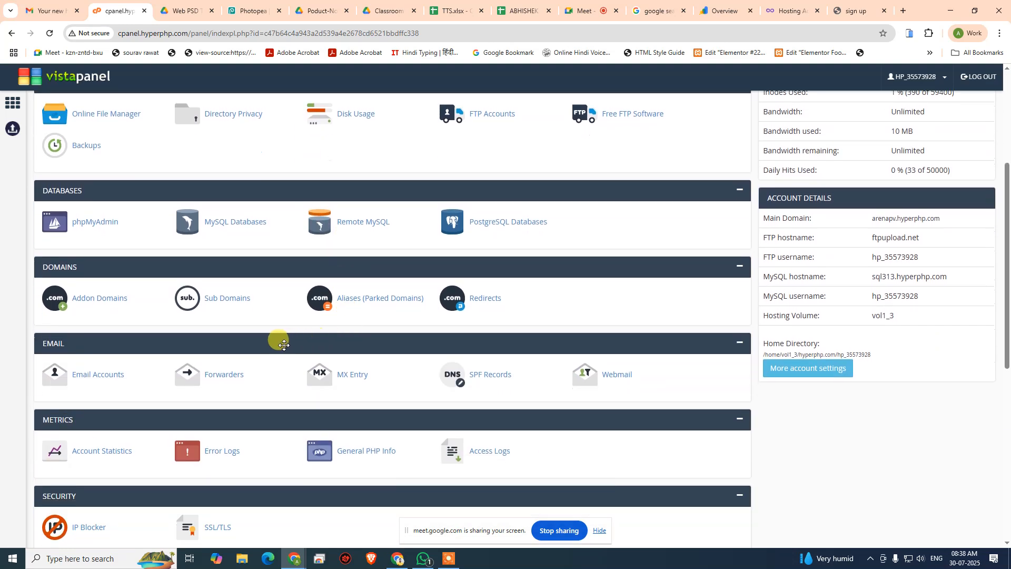
pyautogui.click(239, 254)
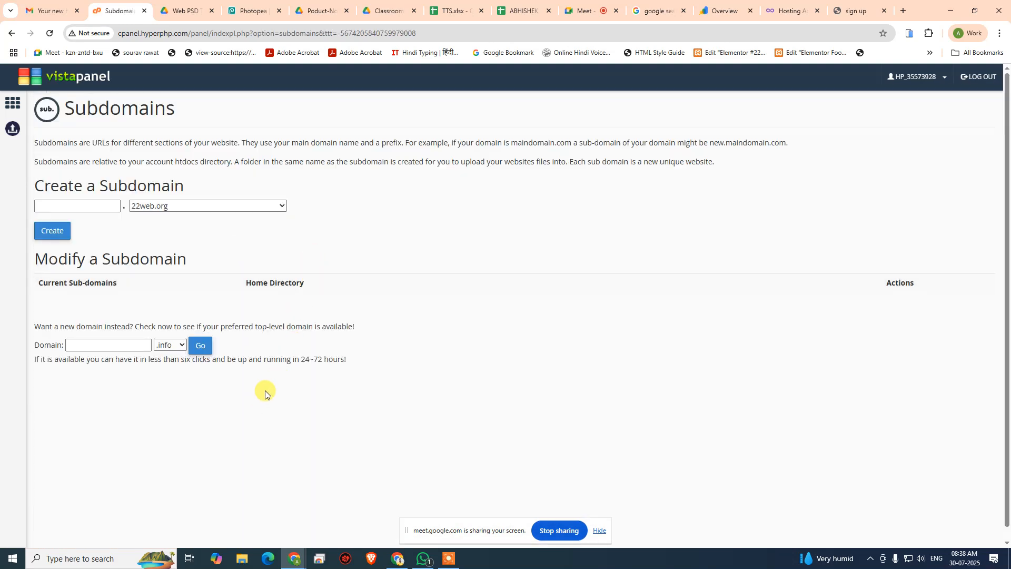
# Create a subdomain named arenasouthx under the html-5.me domain.
pyautogui.click(69, 205)
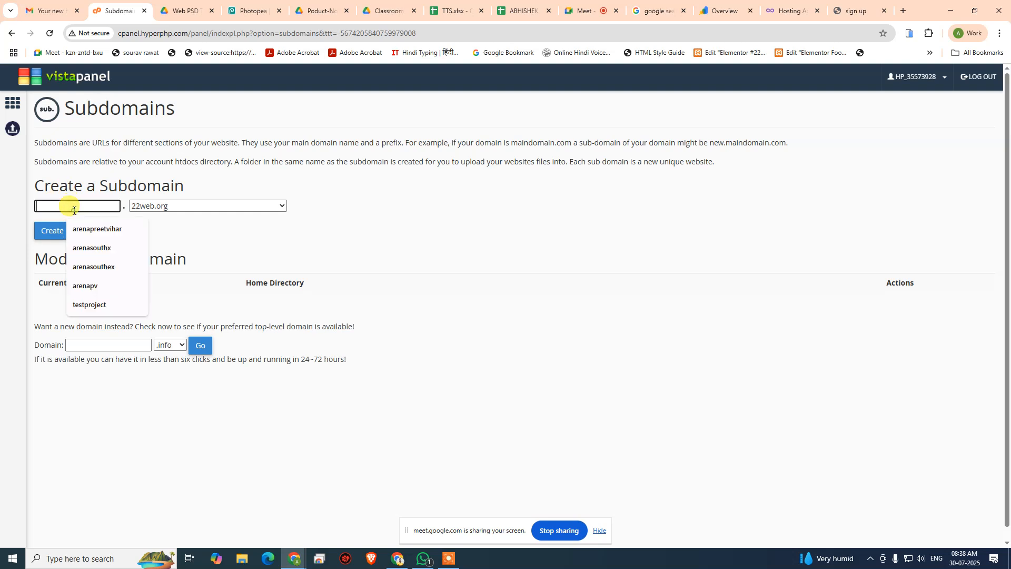
pyautogui.click(119, 245)
pyautogui.click(175, 210)
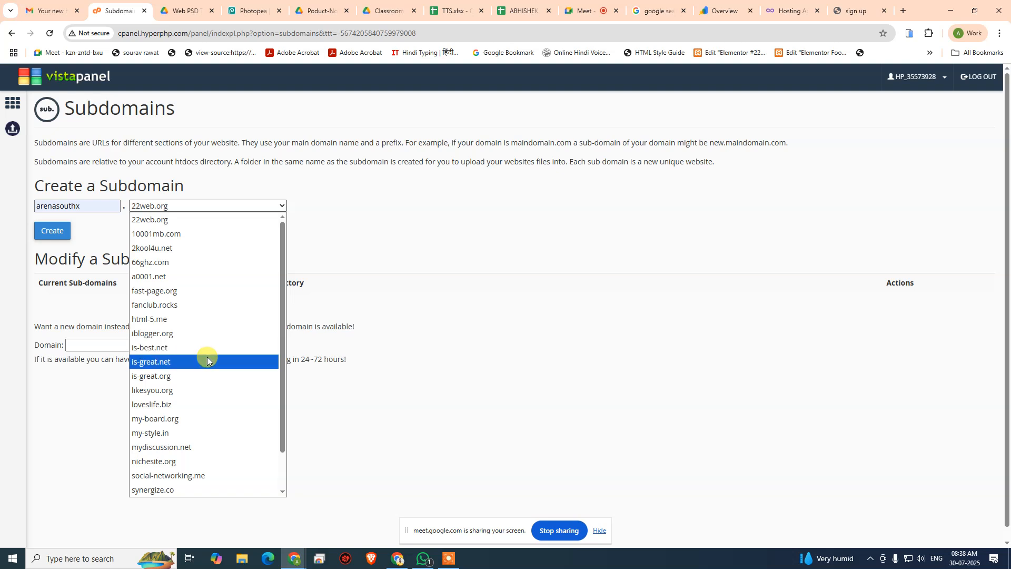
pyautogui.scroll(-1, 210, 350)
pyautogui.scroll(1, 221, 342)
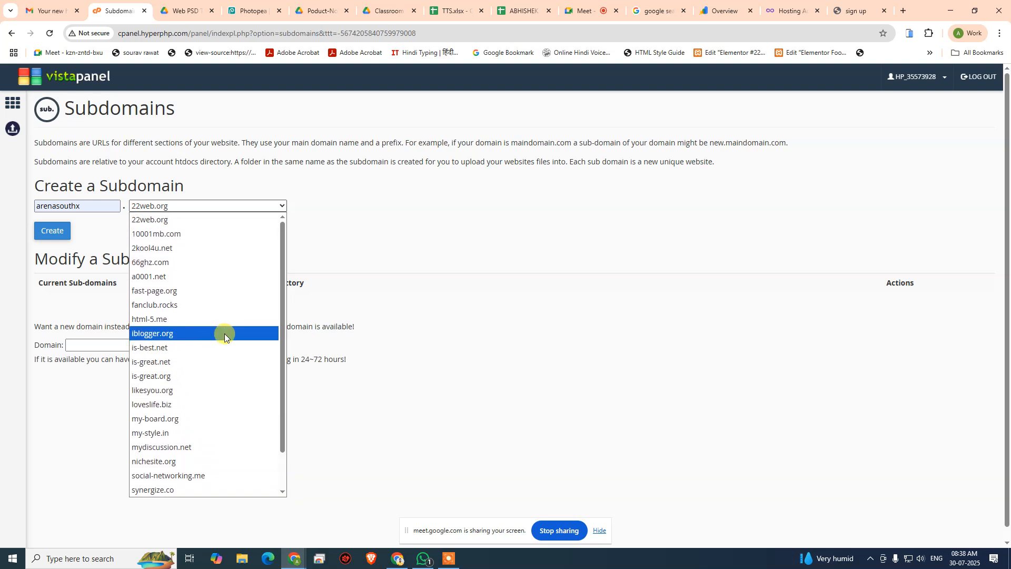
pyautogui.click(211, 319)
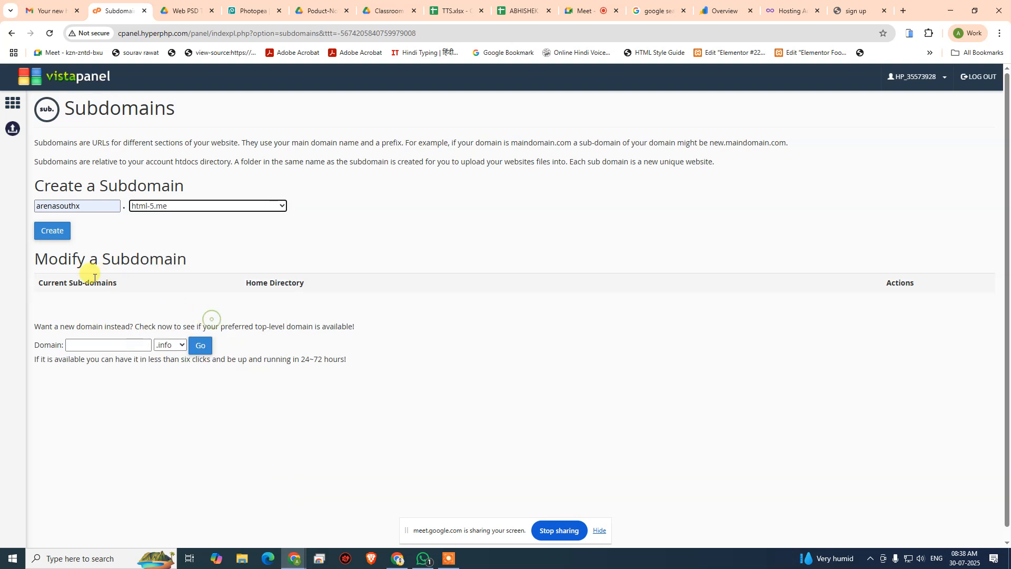
pyautogui.click(65, 240)
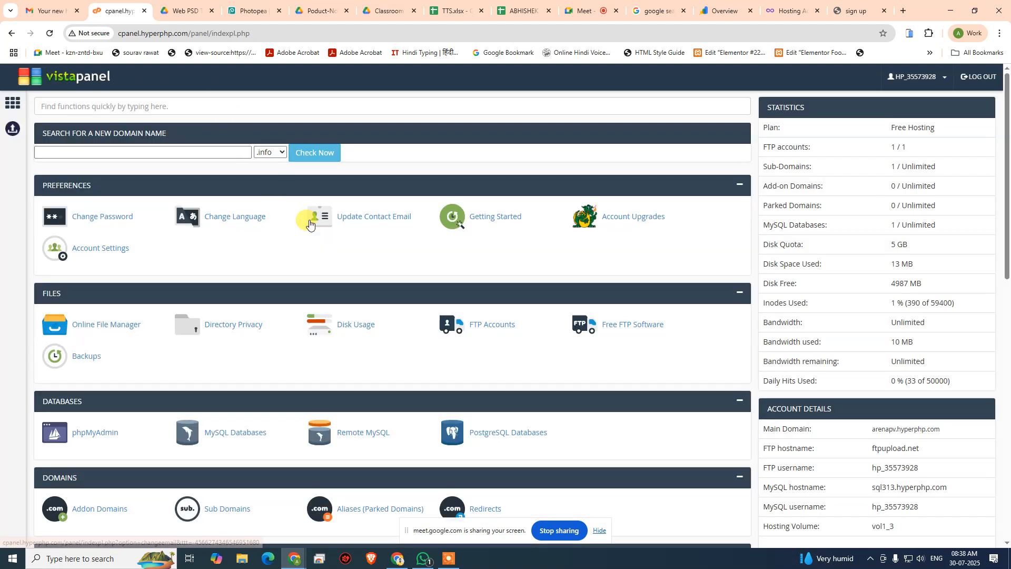
# Open the online file manager at the arenasouthx.html-5.me folder and copy its domain name from the breadcrumb with the page inspector.
pyautogui.click(92, 324)
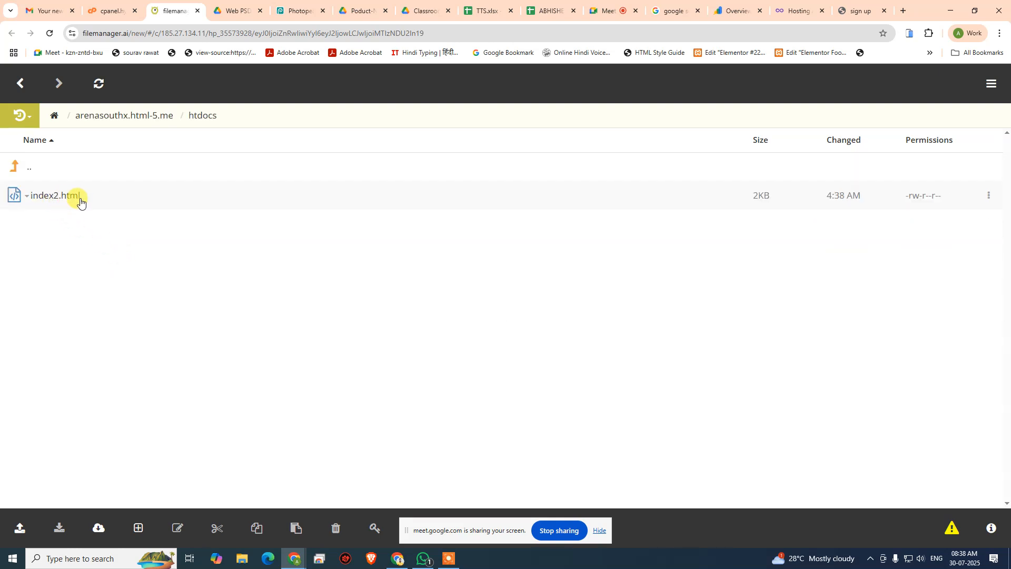
pyautogui.click(19, 85)
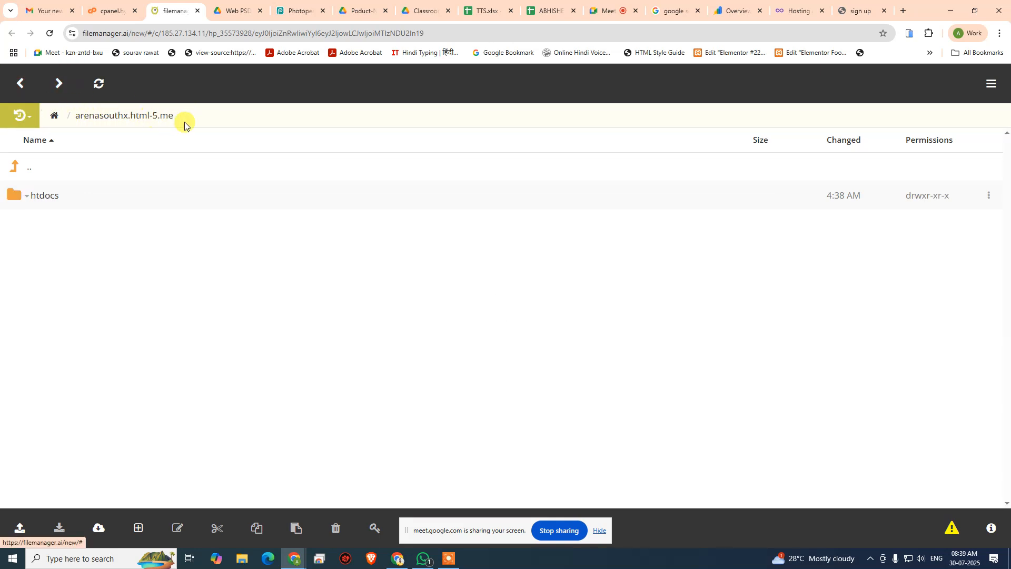
pyautogui.rightClick(157, 116)
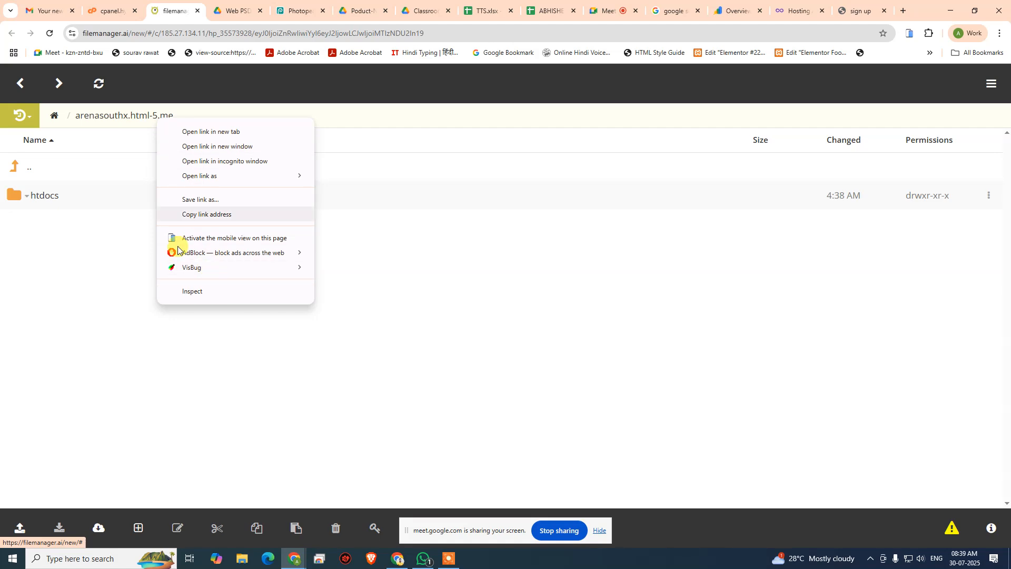
pyautogui.click(180, 292)
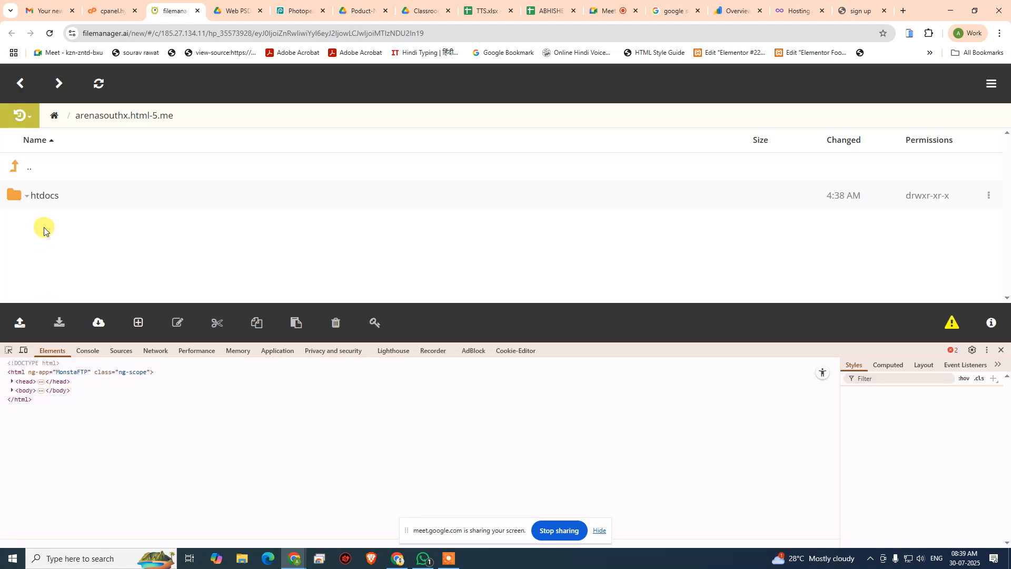
pyautogui.click(15, 338)
pyautogui.click(8, 350)
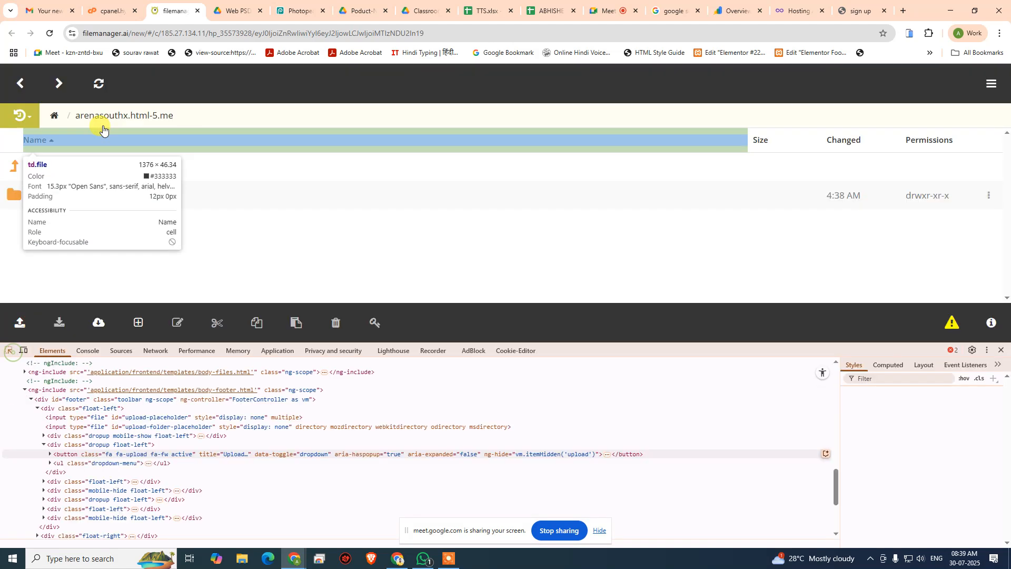
pyautogui.click(106, 117)
pyautogui.hotkey('ctrl', 'c')
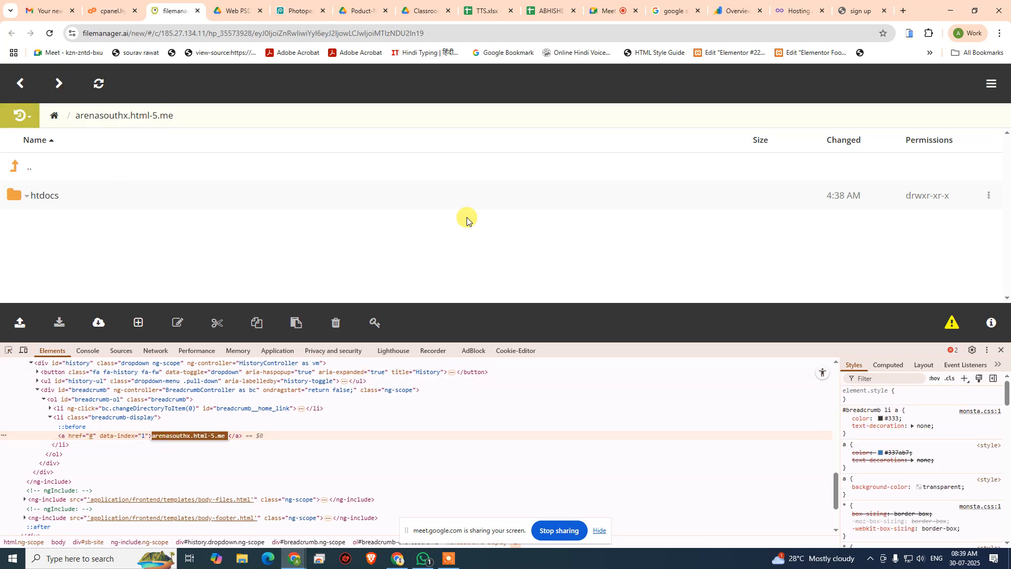
# Load arenasouthx.html-5.me in a new browser tab to check the site, and close the hyperphp.com signup tab.
pyautogui.click(909, 11)
pyautogui.hotkey('ctrl', 'v')
pyautogui.press('Return')
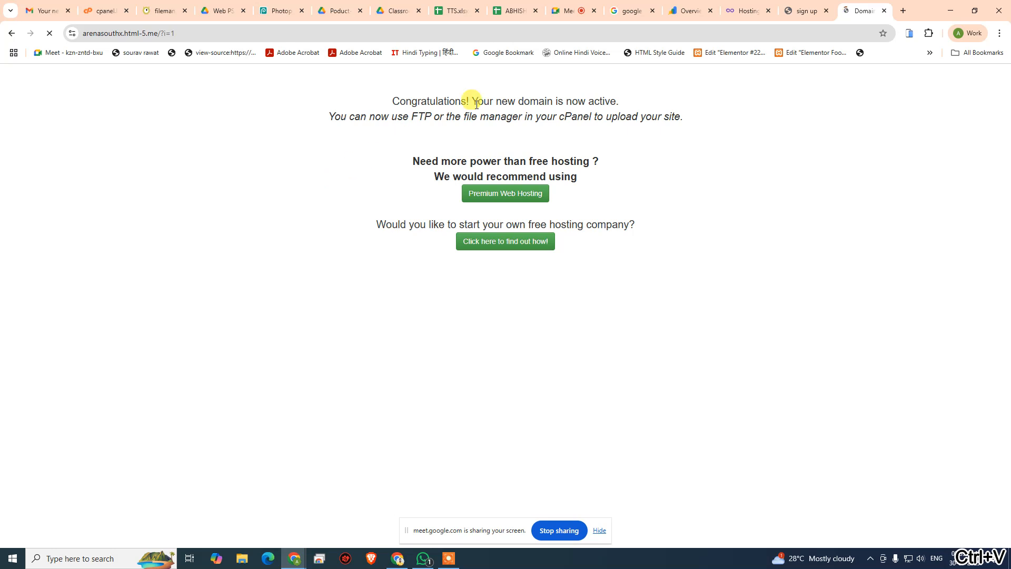
pyautogui.moveTo(383, 101); pyautogui.dragTo(674, 114)
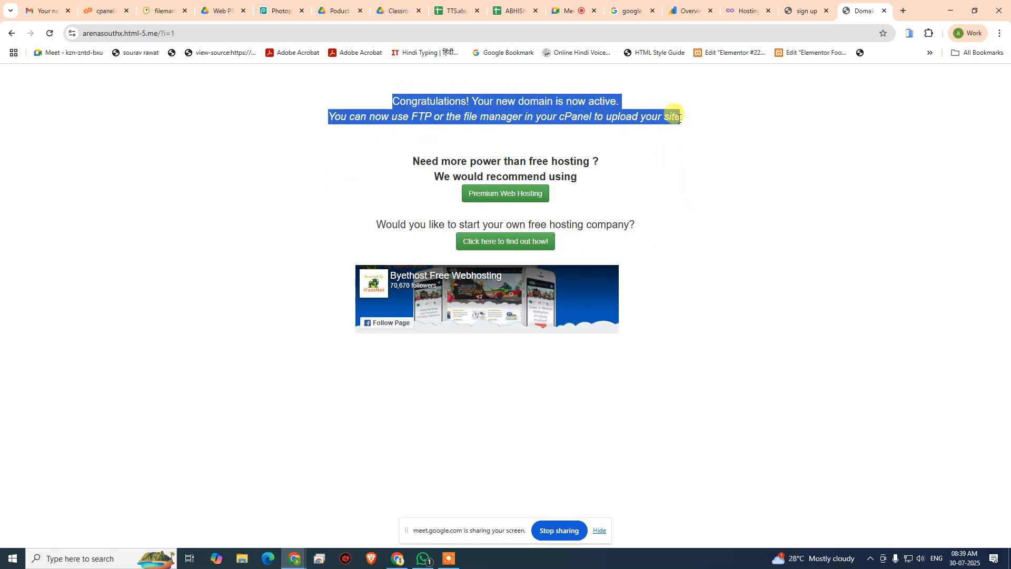
pyautogui.click(679, 118)
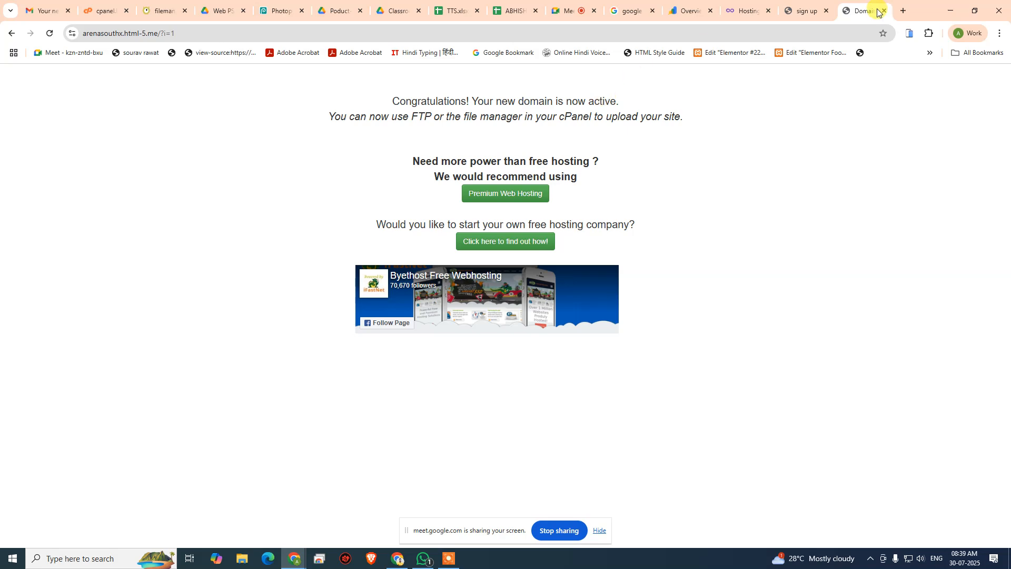
pyautogui.click(806, 9)
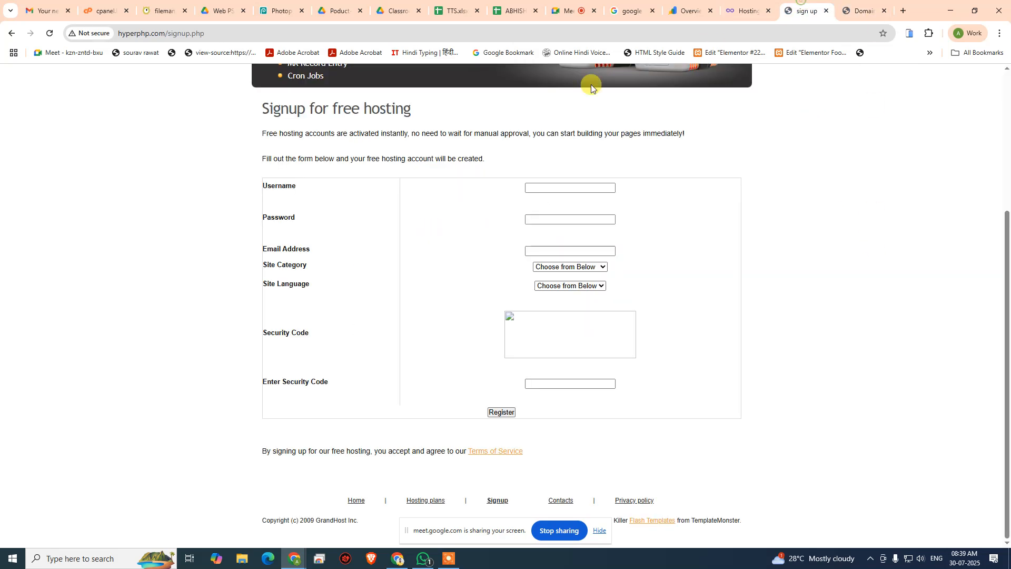
pyautogui.middleClick(806, 10)
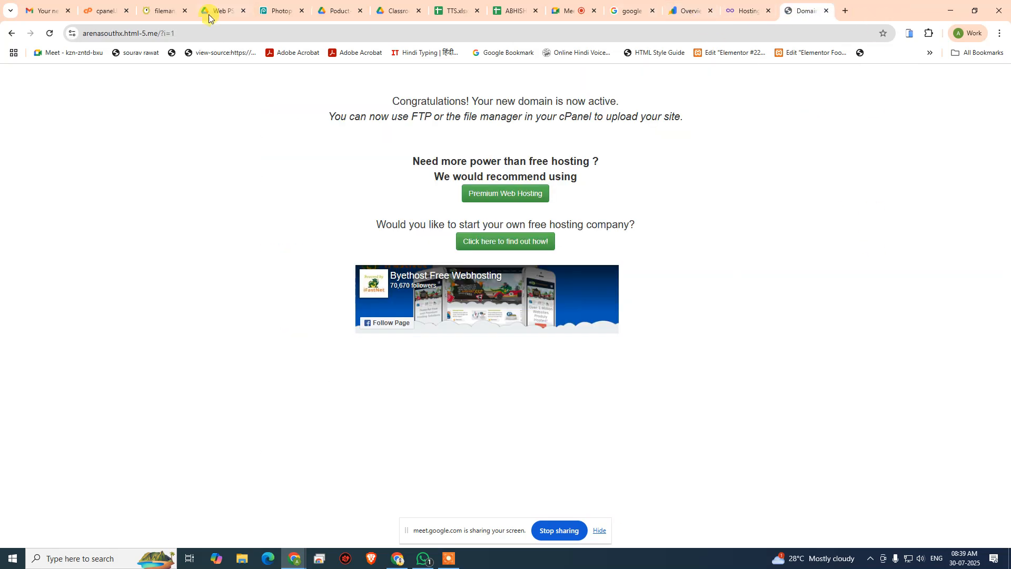
# Return to the file manager, close the page inspector and open the htdocs folder of arenasouthx.html-5.me.
pyautogui.click(106, 9)
pyautogui.click(182, 10)
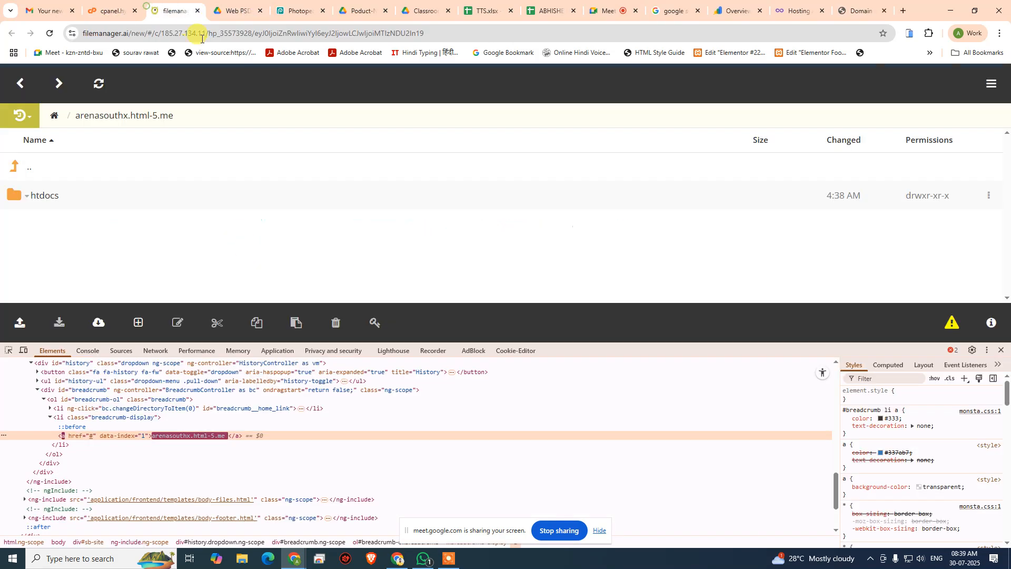
pyautogui.click(1000, 350)
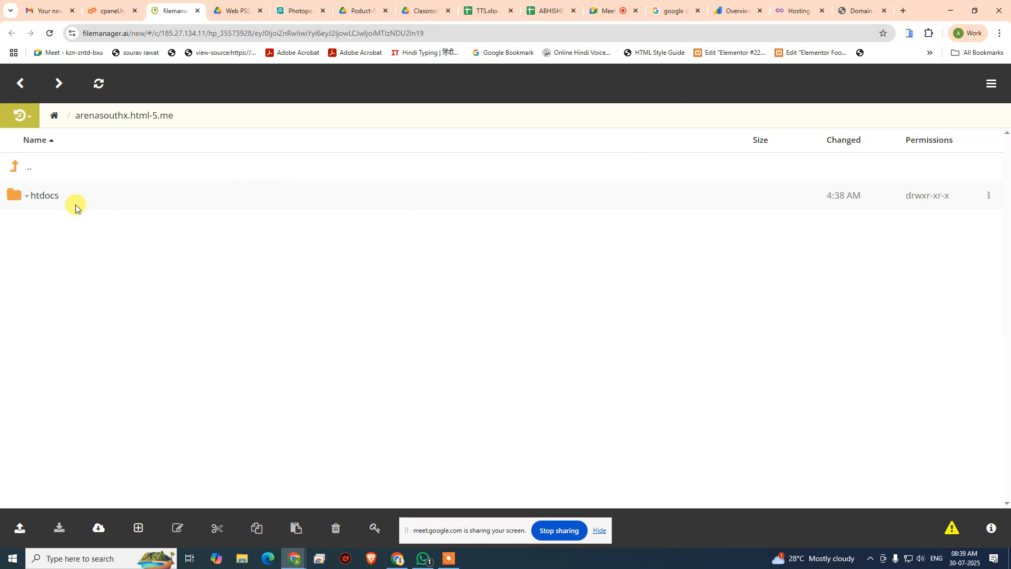
pyautogui.click(33, 196)
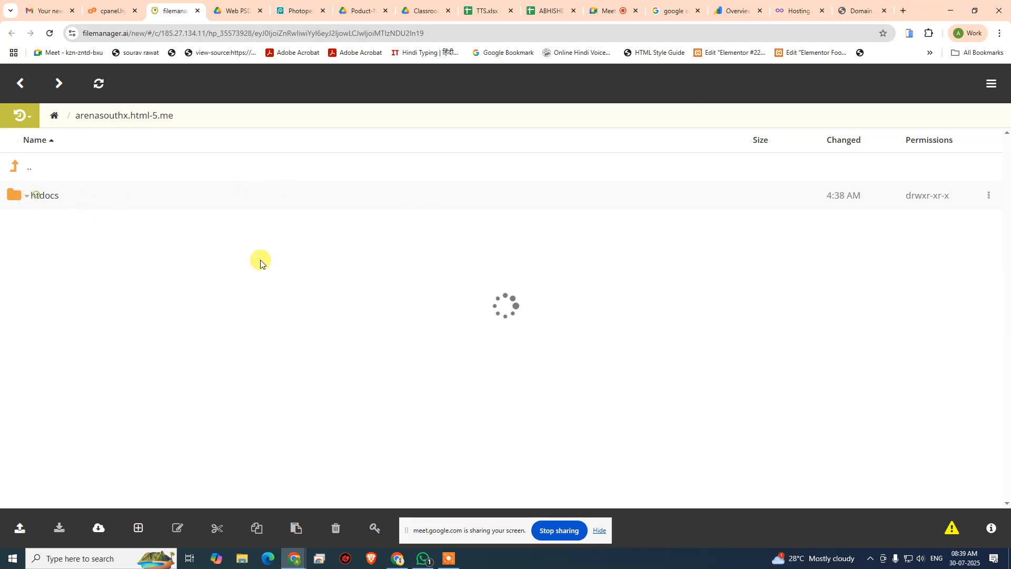
pyautogui.click(135, 300)
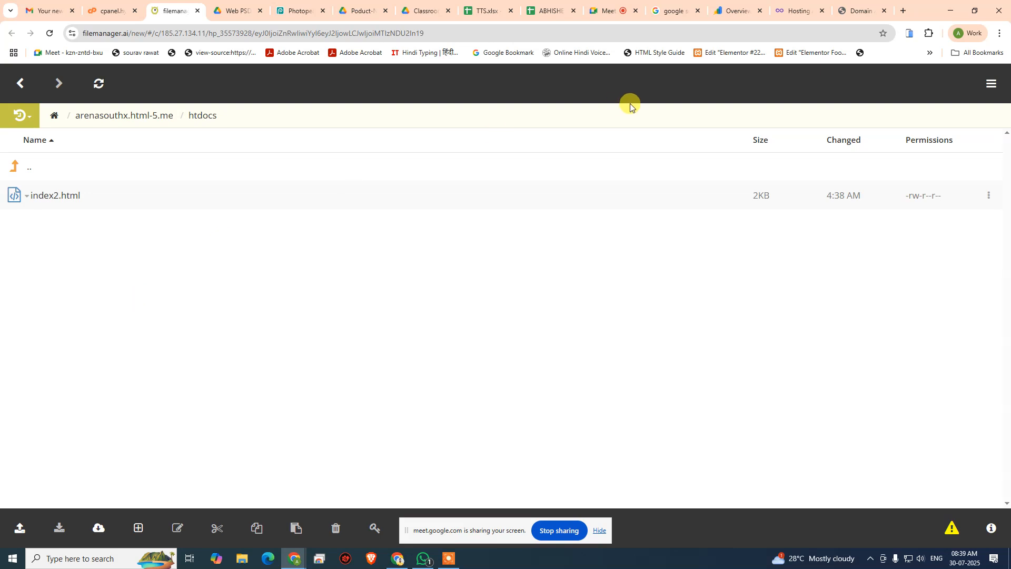
# In Google Search Console, start adding a property and enter arenasouthx.html-5.me as its URL prefix.
pyautogui.click(724, 9)
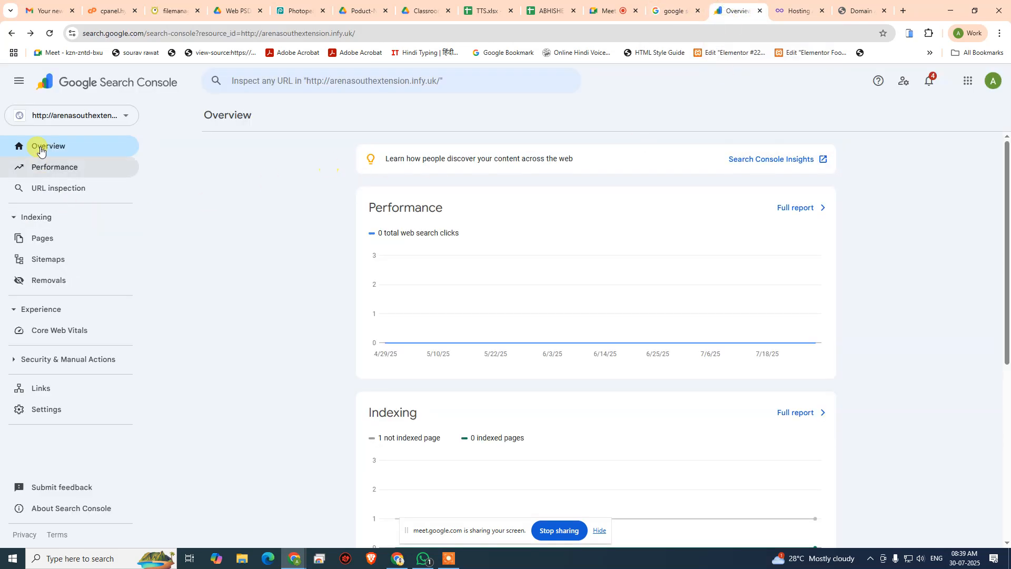
pyautogui.click(50, 116)
pyautogui.click(51, 367)
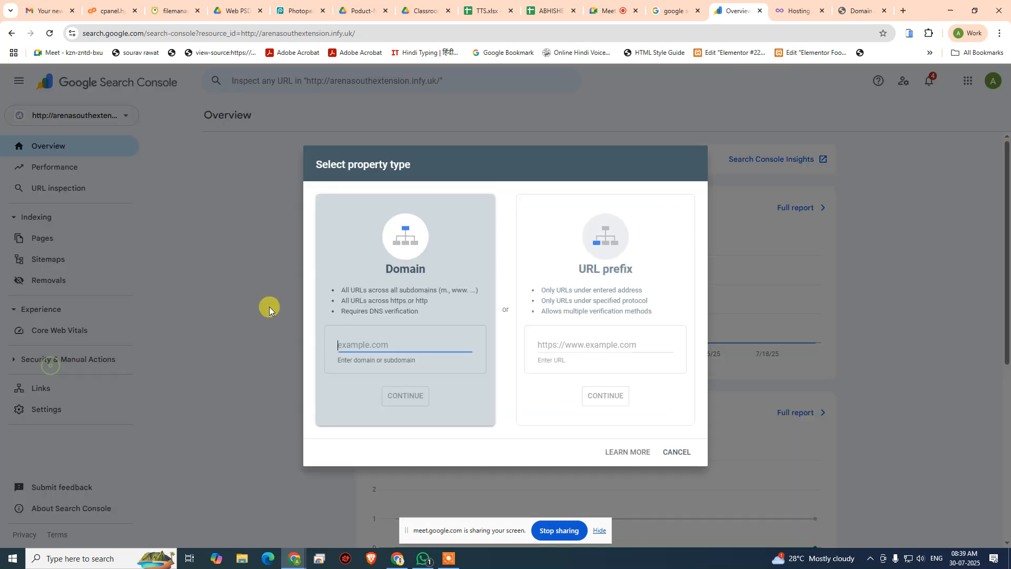
pyautogui.click(583, 341)
pyautogui.hotkey('ctrl', 'v')
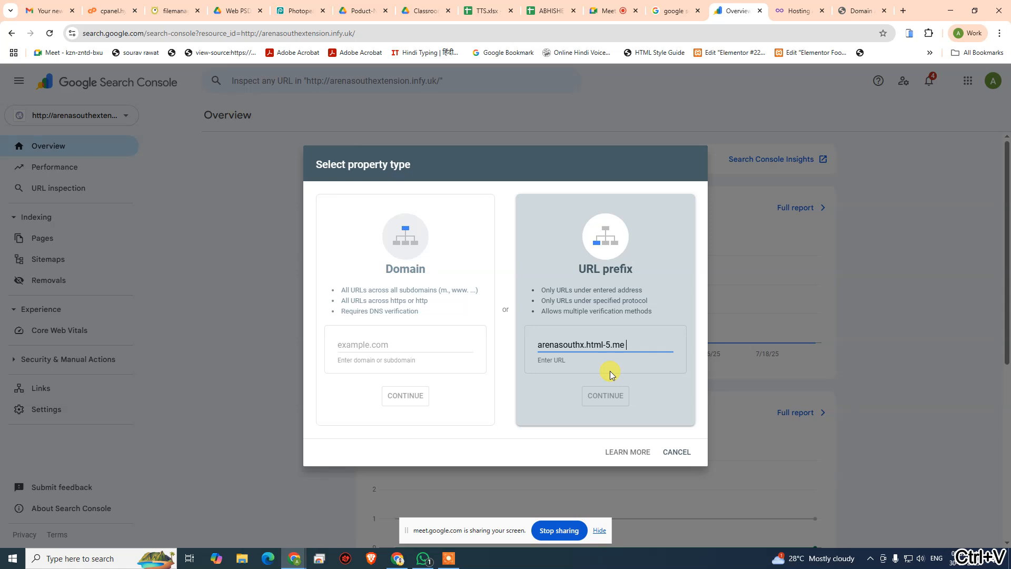
pyautogui.click(848, 3)
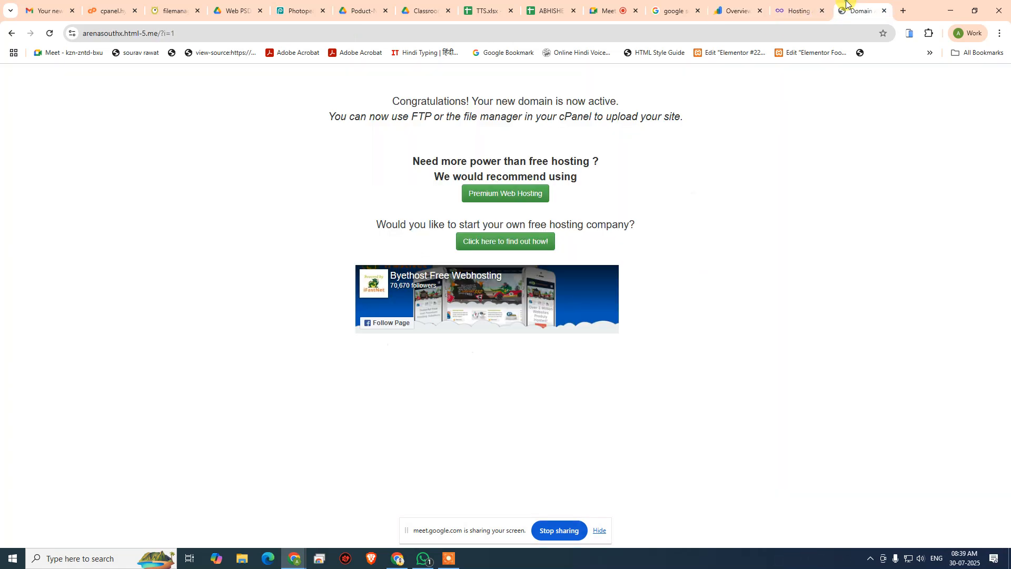
pyautogui.click(497, 31)
pyautogui.hotkey('ctrl', 'c')
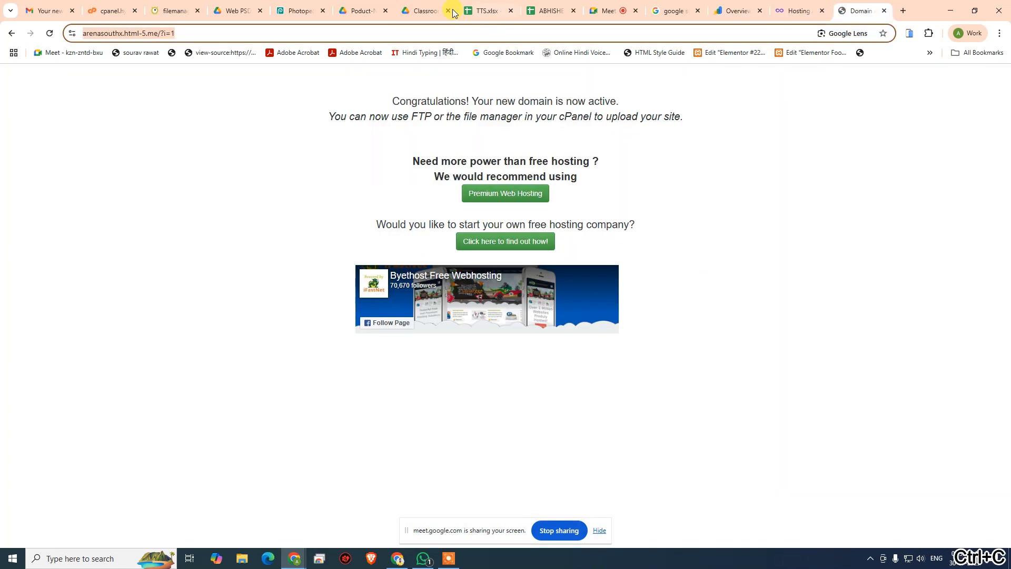
pyautogui.click(715, 11)
pyautogui.hotkey('ctrl', 'a')
pyautogui.hotkey('ctrl', 'v')
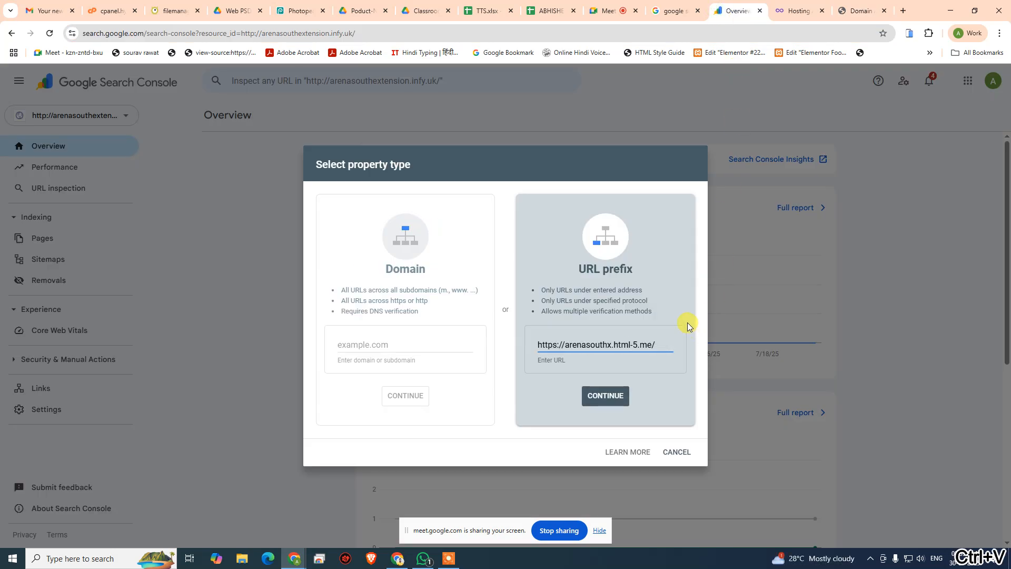
pyautogui.click(611, 400)
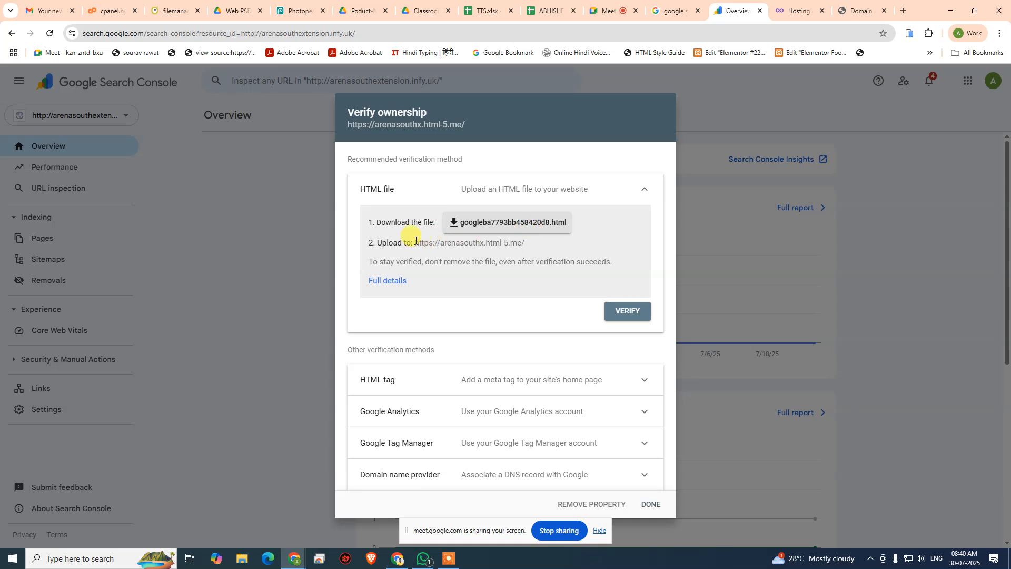
pyautogui.moveTo(403, 241); pyautogui.dragTo(547, 257)
pyautogui.click(508, 287)
pyautogui.click(471, 229)
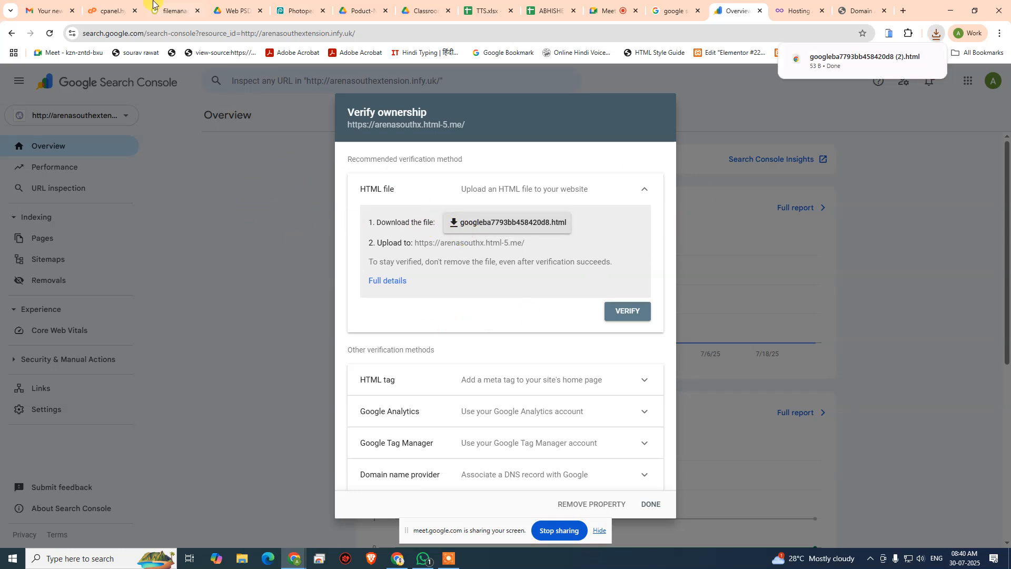
# Return to the htdocs folder in the online file manager and open New Volume (D:) in File Explorer beside it.
pyautogui.click(115, 10)
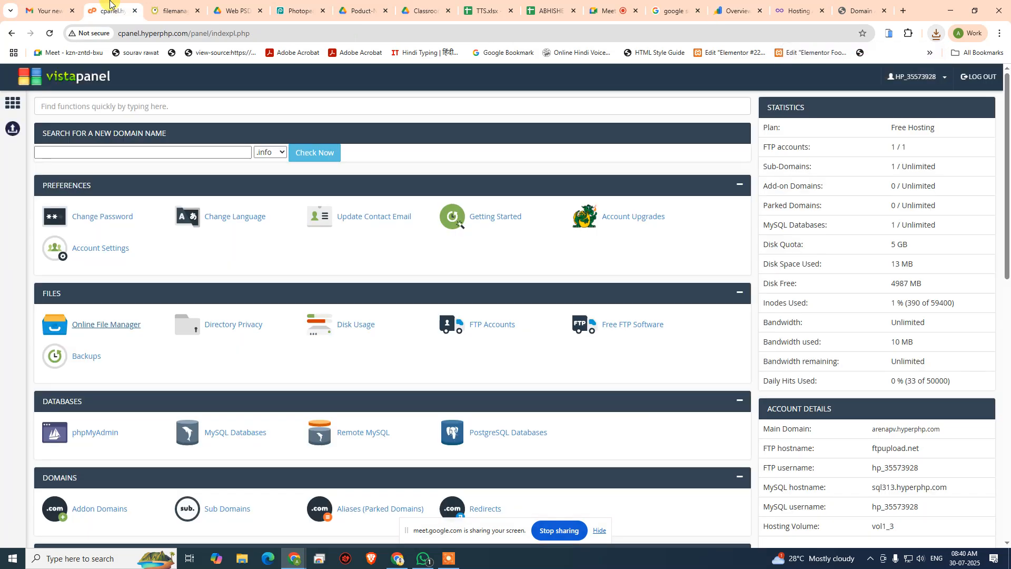
pyautogui.click(173, 4)
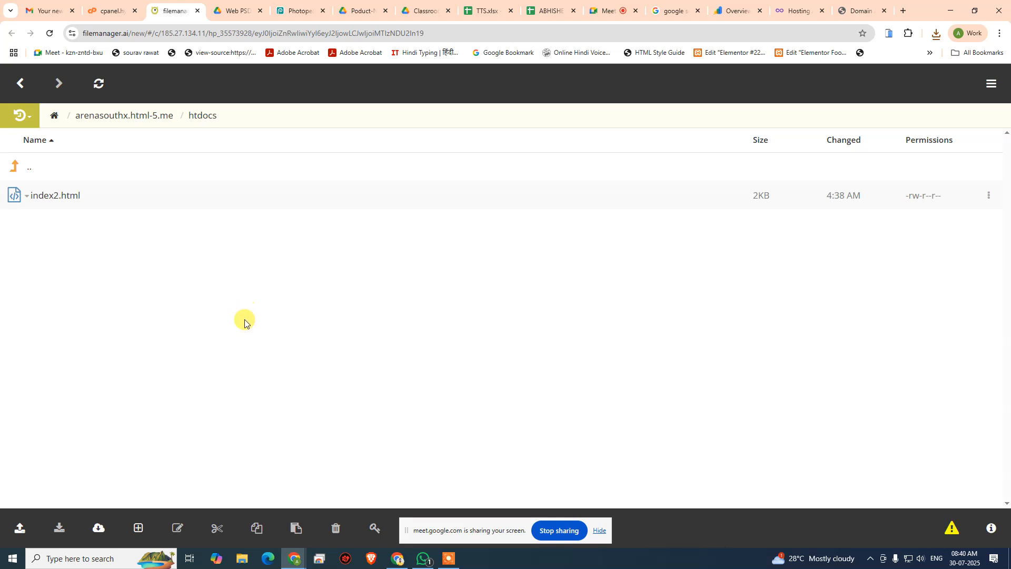
pyautogui.click(243, 559)
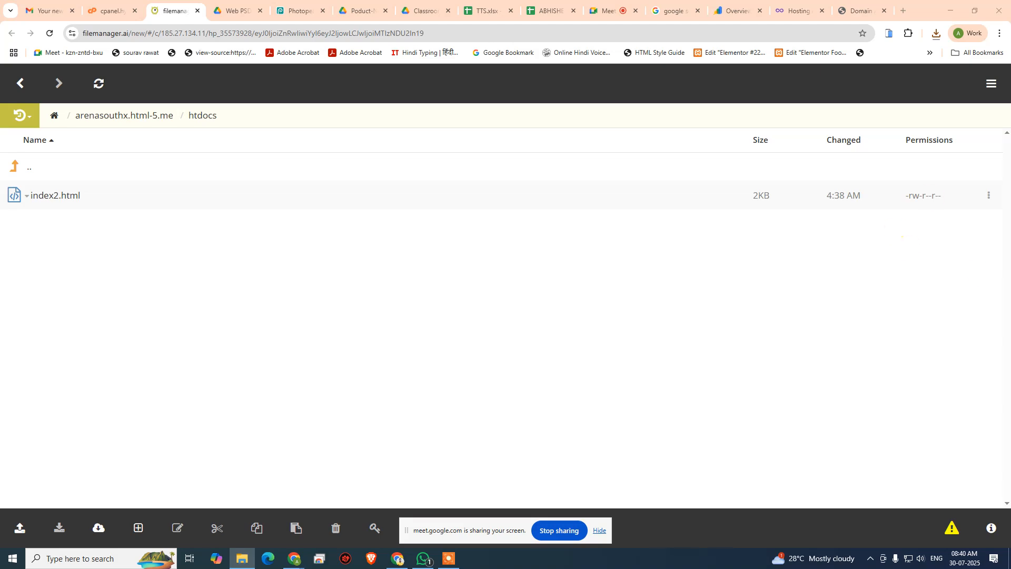
pyautogui.moveTo(533, 100); pyautogui.dragTo(600, 126)
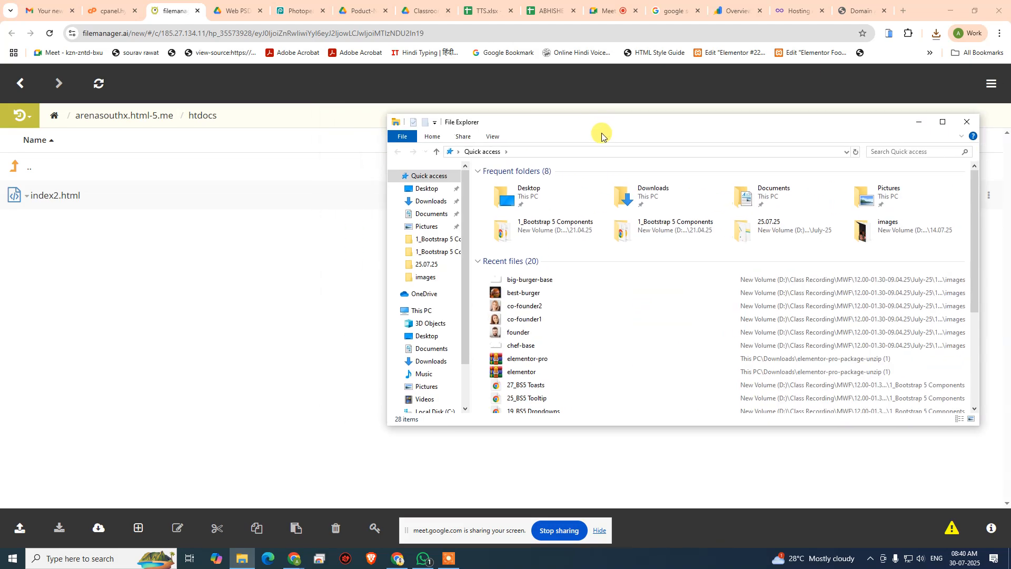
pyautogui.scroll(-1, 421, 368)
pyautogui.click(428, 378)
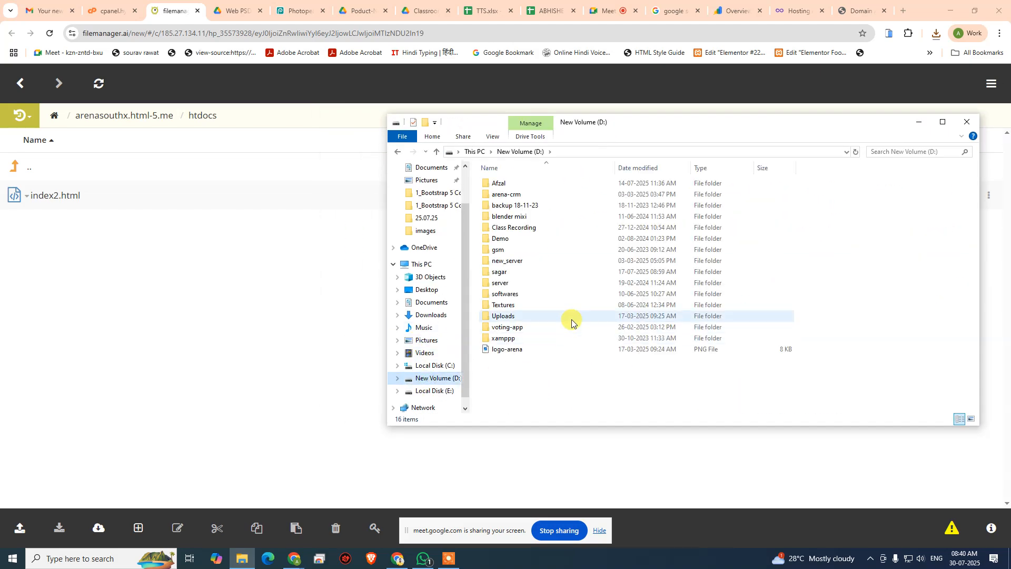
# Open the Class Recording folder on drive D: and go into its MWF folder.
pyautogui.click(577, 259)
pyautogui.press('Up')
pyautogui.press('Up')
pyautogui.press('Up')
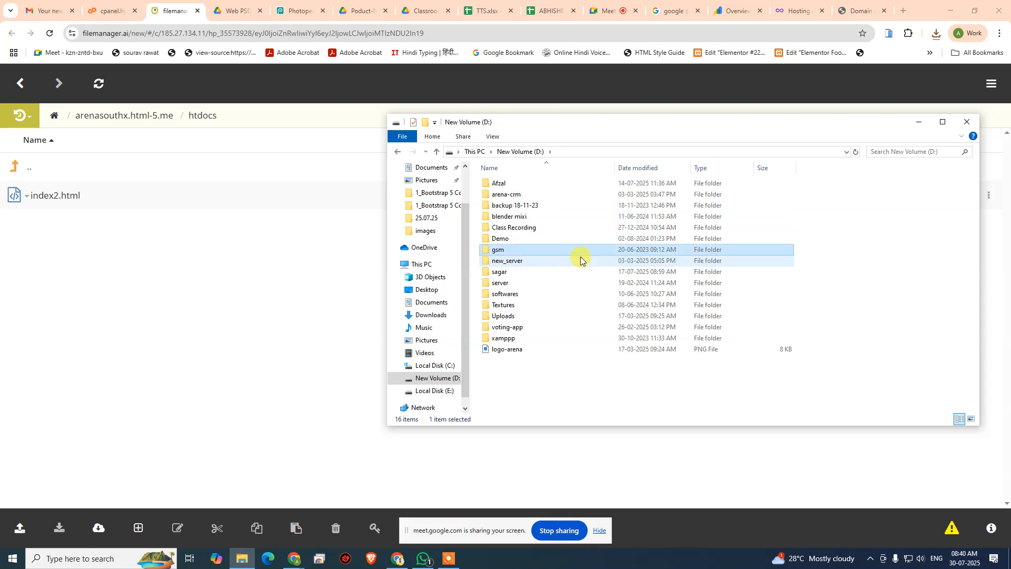
pyautogui.press('Return')
pyautogui.press('Return')
# Look inside the 09.00-10.30(Over) folder for site files and return to the MWF folder.
pyautogui.press('Down')
pyautogui.press('Down')
pyautogui.press('Down')
pyautogui.press('Down')
pyautogui.press('Down')
pyautogui.press('Down')
pyautogui.press('Up')
pyautogui.press('Up')
pyautogui.press('Up')
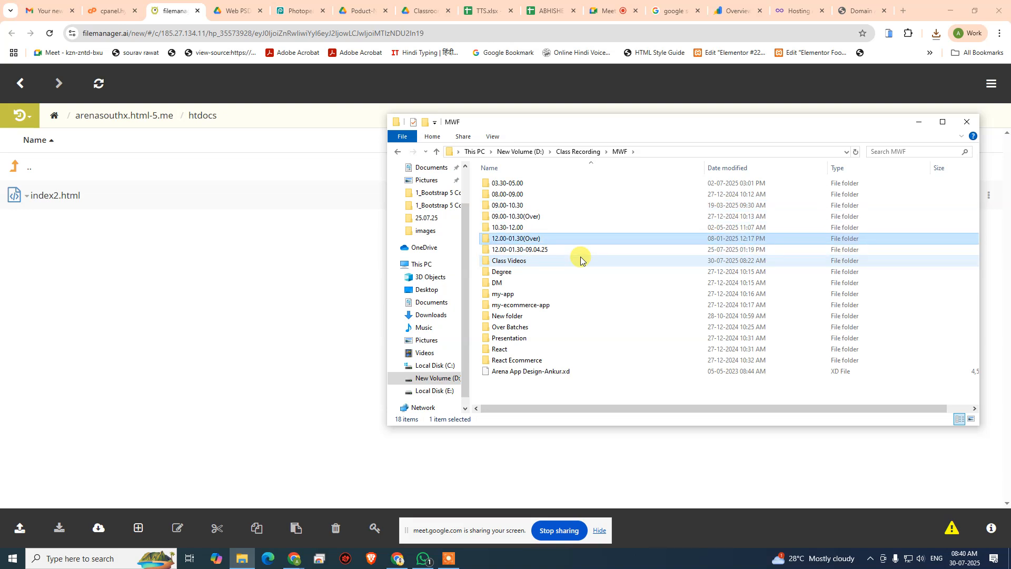
pyautogui.press('Down')
pyautogui.press('Down')
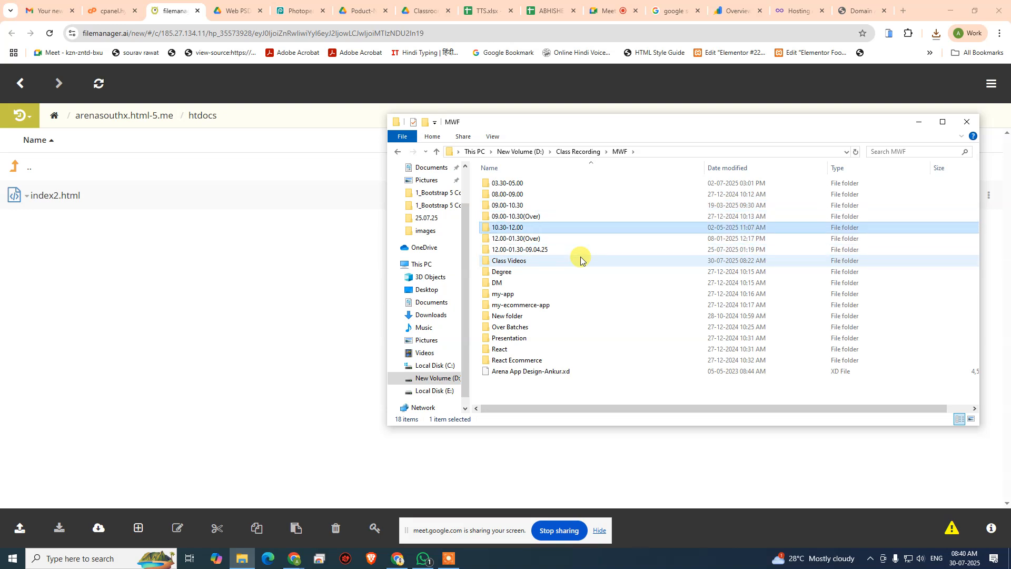
pyautogui.press('Up')
pyautogui.press('Up')
pyautogui.press('Return')
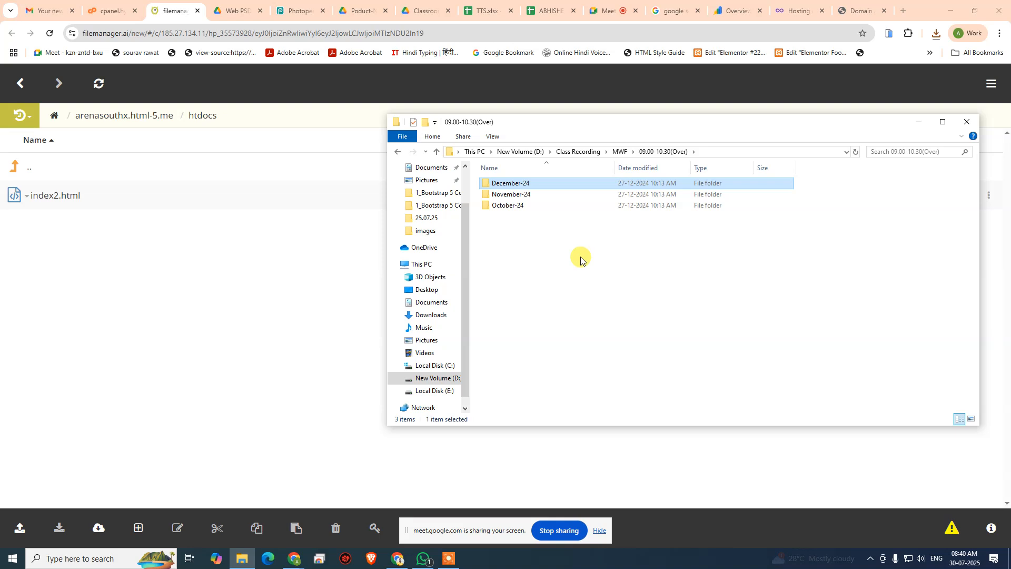
pyautogui.hotkey('alt', 'Up')
# Open the 10.30-12.00 folder inside MWF.
pyautogui.press('Down')
pyautogui.press('Down')
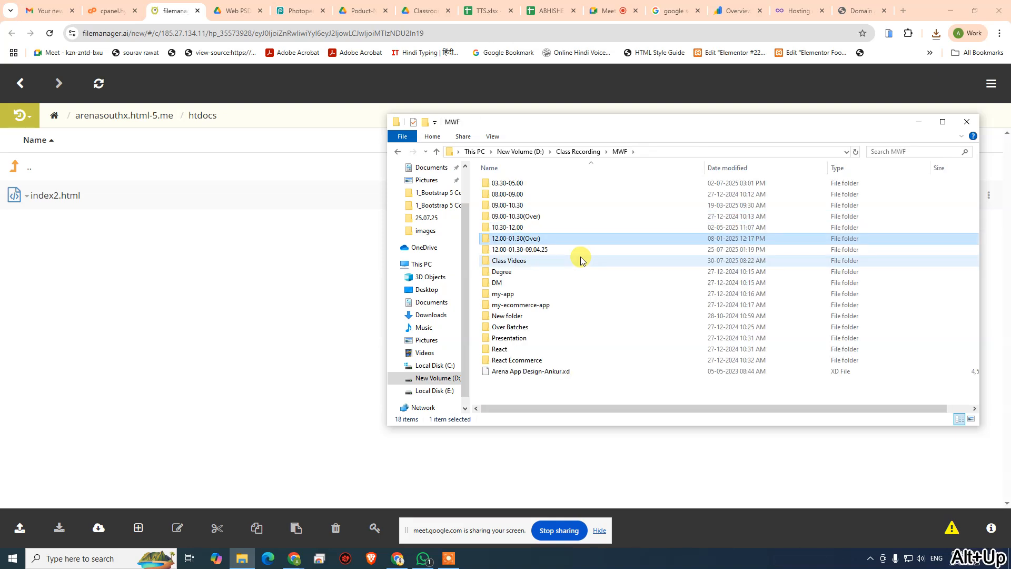
pyautogui.press('Up')
pyautogui.press('Return')
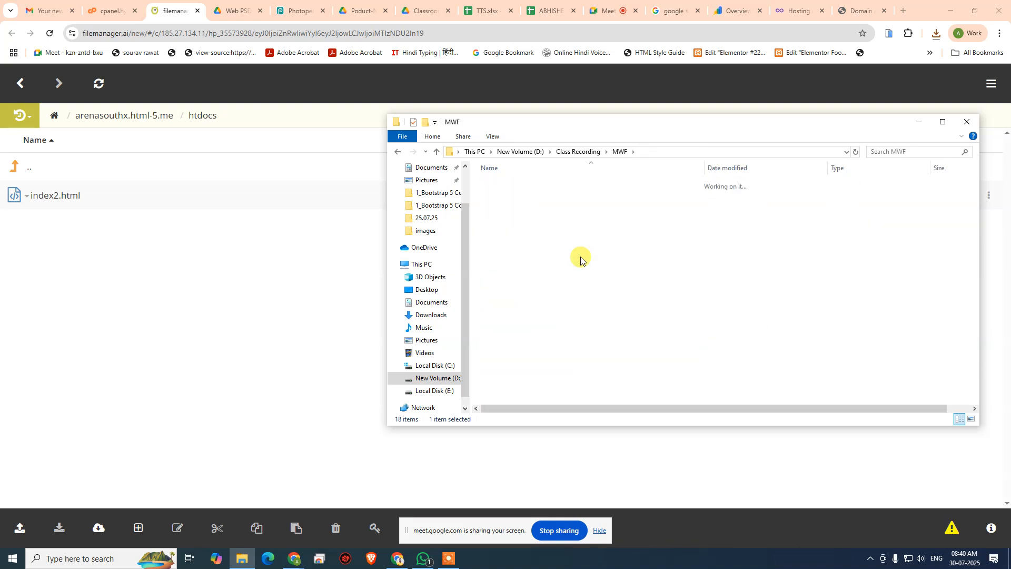
# Look through the November-24 folder and its dated subfolder for site files, and return to the 10.30-12.00 folder.
pyautogui.press('Down')
pyautogui.press('Down')
pyautogui.press('Down')
pyautogui.press('Down')
pyautogui.press('Down')
pyautogui.press('Down')
pyautogui.press('Down')
pyautogui.press('Down')
pyautogui.press('Up')
pyautogui.press('Up')
pyautogui.press('Up')
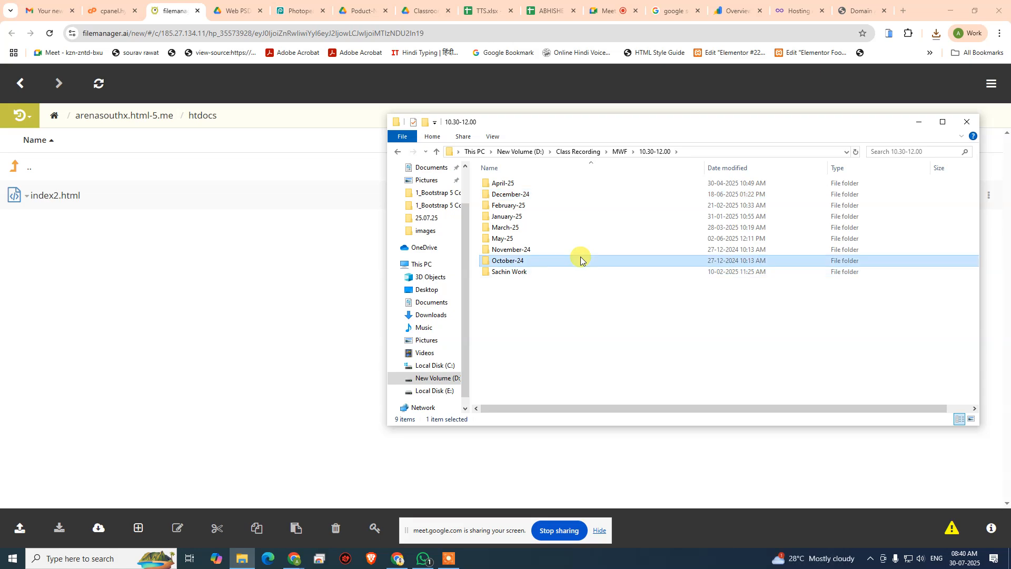
pyautogui.press('Down')
pyautogui.press('Return')
pyautogui.press('Down')
pyautogui.press('Down')
pyautogui.press('Up')
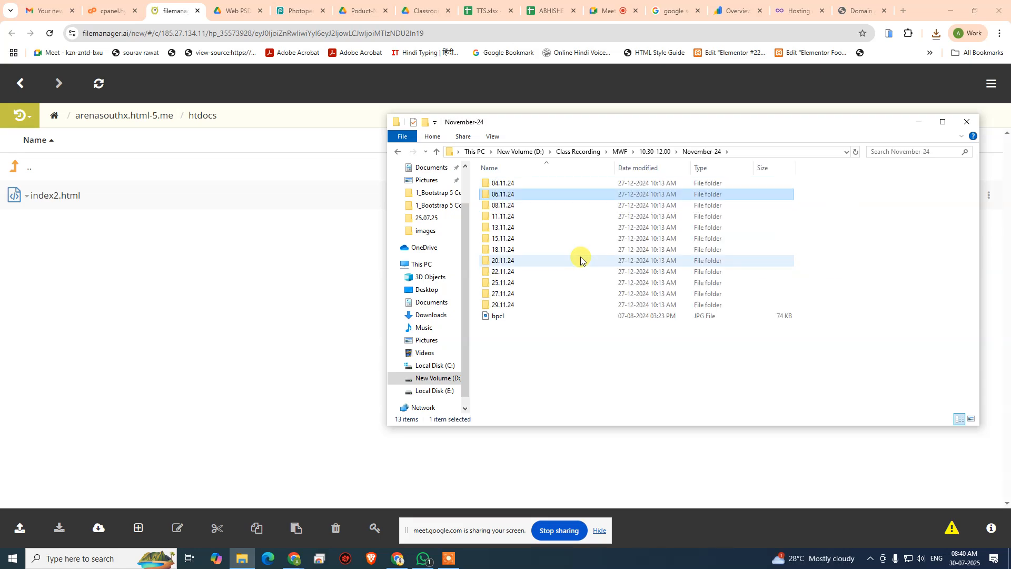
pyautogui.press('Return')
pyautogui.hotkey('alt', 'Up')
pyautogui.press('Down')
pyautogui.press('Down')
pyautogui.press('Down')
pyautogui.press('Down')
pyautogui.hotkey('alt', 'Up')
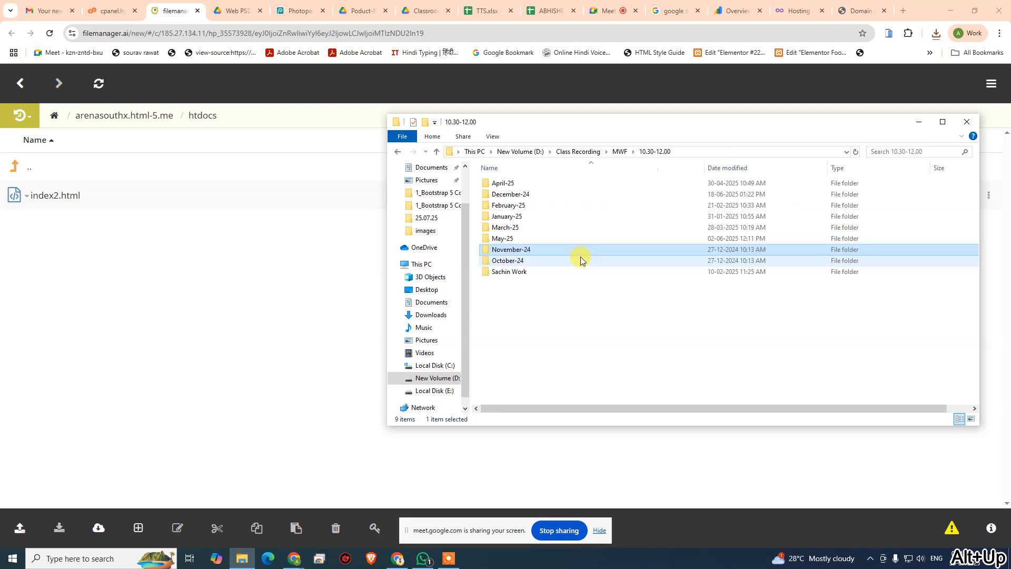
# Open the January-25 folder and look into its 06.01.25 subfolder.
pyautogui.press('Up')
pyautogui.press('Up')
pyautogui.press('Up')
pyautogui.press('Up')
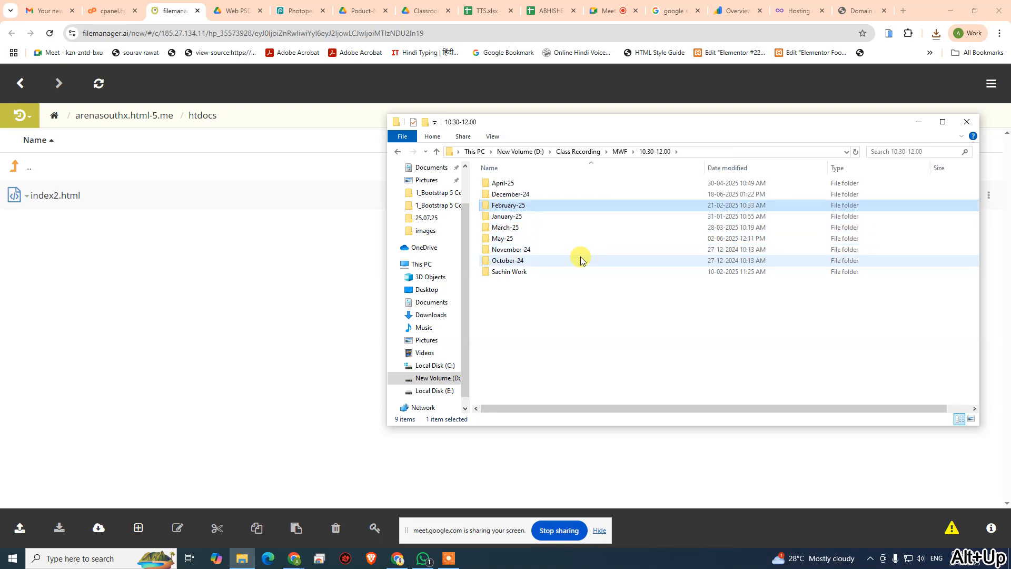
pyautogui.press('Down')
pyautogui.press('Return')
pyautogui.press('Return')
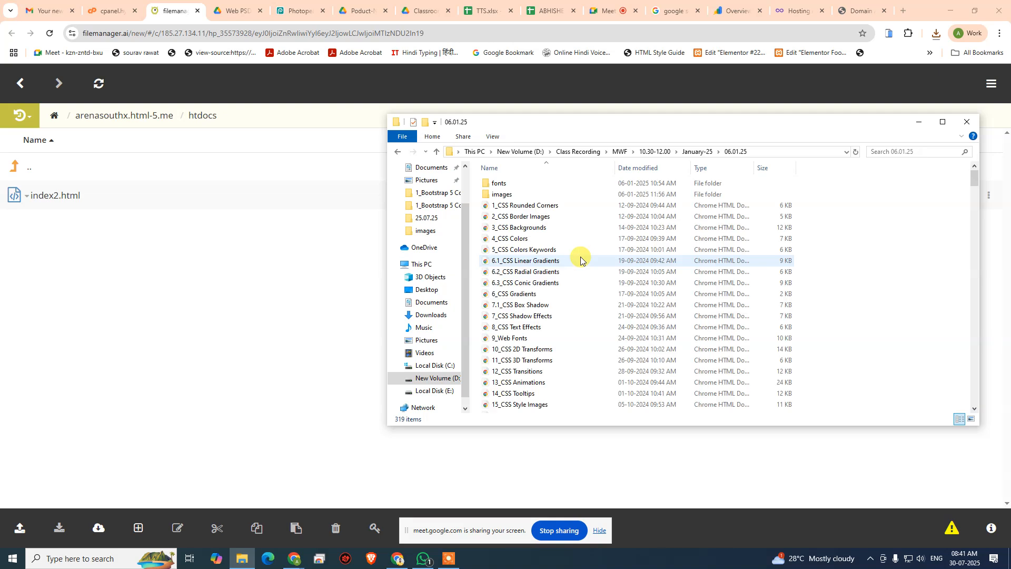
# Go back to January-25 and examine the contents of the 31.01.25 folder.
pyautogui.hotkey('alt', 'Up')
pyautogui.press('Down')
pyautogui.press('Down')
pyautogui.press('Down')
pyautogui.press('Down')
pyautogui.press('Down')
pyautogui.press('Down')
pyautogui.press('Down')
pyautogui.press('Down')
pyautogui.press('Return')
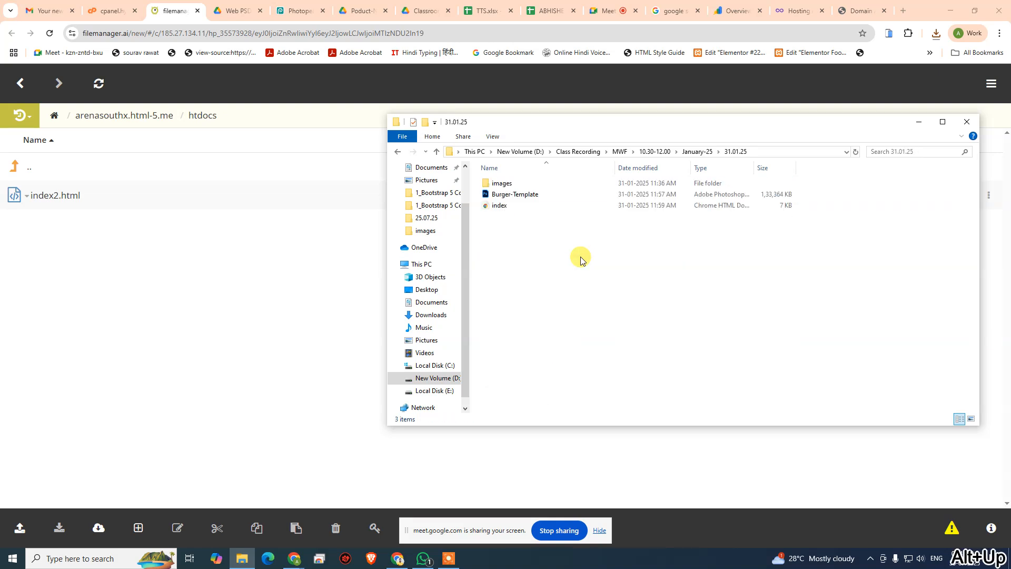
# Browse the other dated folders in January-25 one after another for a site with an index page and images.
pyautogui.hotkey('alt', 'Up')
pyautogui.press('Up')
pyautogui.press('Up')
pyautogui.press('Up')
pyautogui.press('Up')
pyautogui.press('Up')
pyautogui.press('Up')
pyautogui.press('Return')
pyautogui.hotkey('alt', 'Up')
pyautogui.press('Up')
pyautogui.press('Return')
pyautogui.hotkey('alt', 'Up')
pyautogui.press('Down')
pyautogui.press('Return')
pyautogui.hotkey('alt', 'Up')
pyautogui.press('Down')
pyautogui.press('Return')
pyautogui.hotkey('alt', 'Down')
pyautogui.hotkey('alt', 'Up')
pyautogui.press('Down')
pyautogui.press('Return')
pyautogui.hotkey('alt', 'Up')
pyautogui.press('Down')
pyautogui.press('Return')
# Open the 15.01.25 folder in January-25 and select its index file.
pyautogui.hotkey('alt', 'Up')
pyautogui.press('Up')
pyautogui.press('Return')
pyautogui.press('Down')
pyautogui.press('Down')
pyautogui.press('Down')
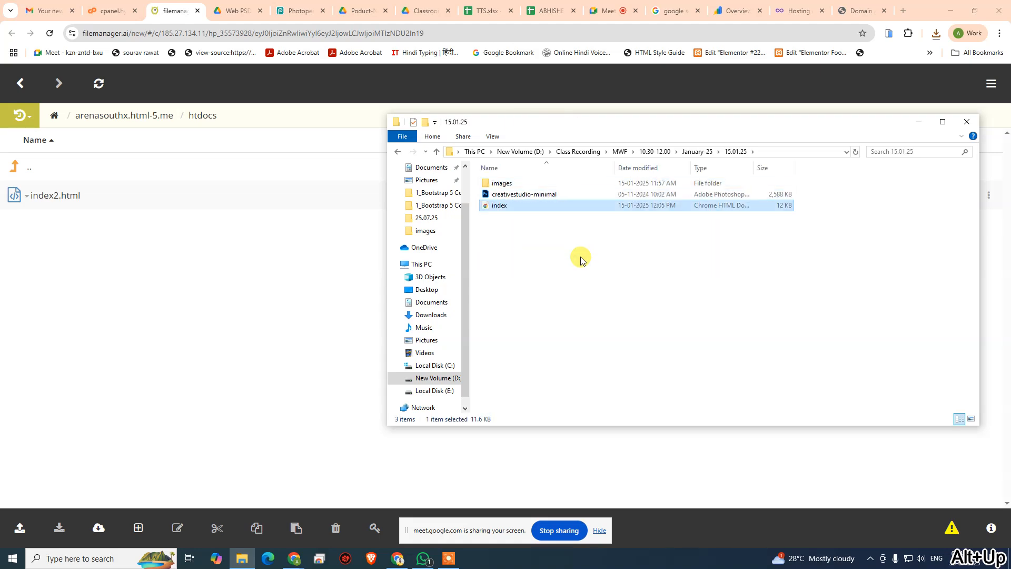
# Open the index page in the browser, review its full layout and inspect its source code.
pyautogui.press('Return')
pyautogui.scroll(-5, 728, 314)
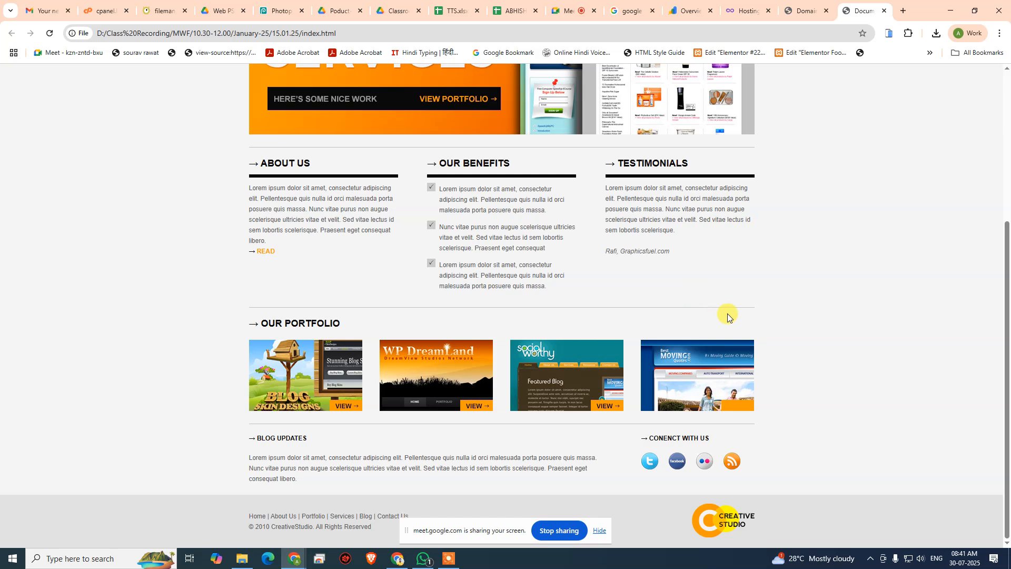
pyautogui.scroll(5, 877, 288)
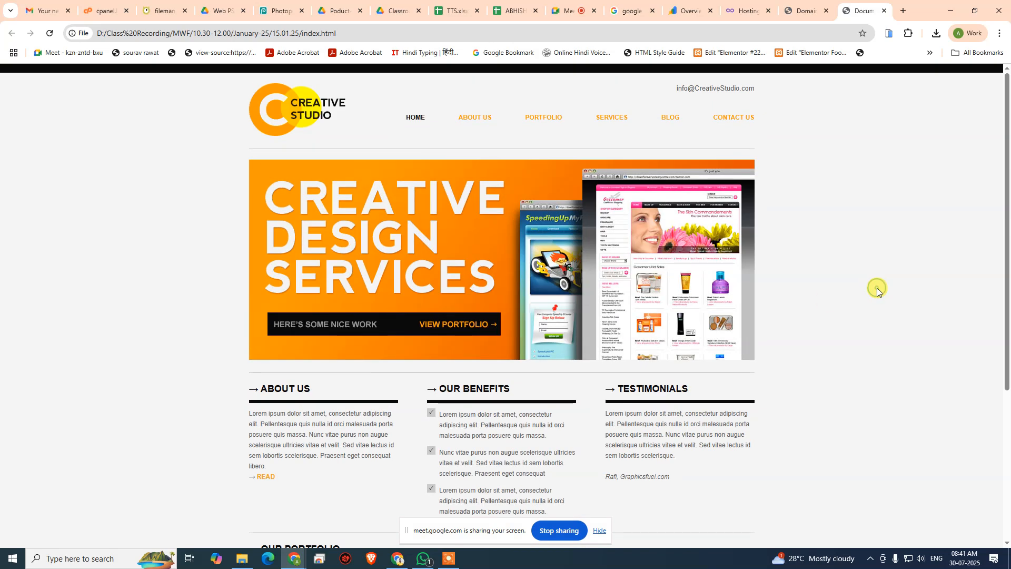
pyautogui.hotkey('ctrl', 'u')
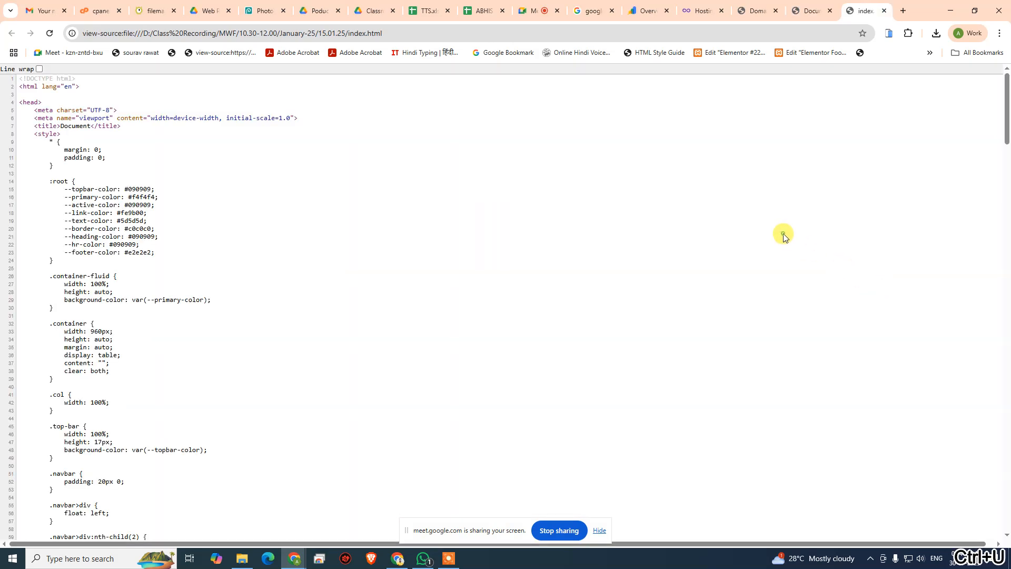
pyautogui.hotkey('ctrl', 'w')
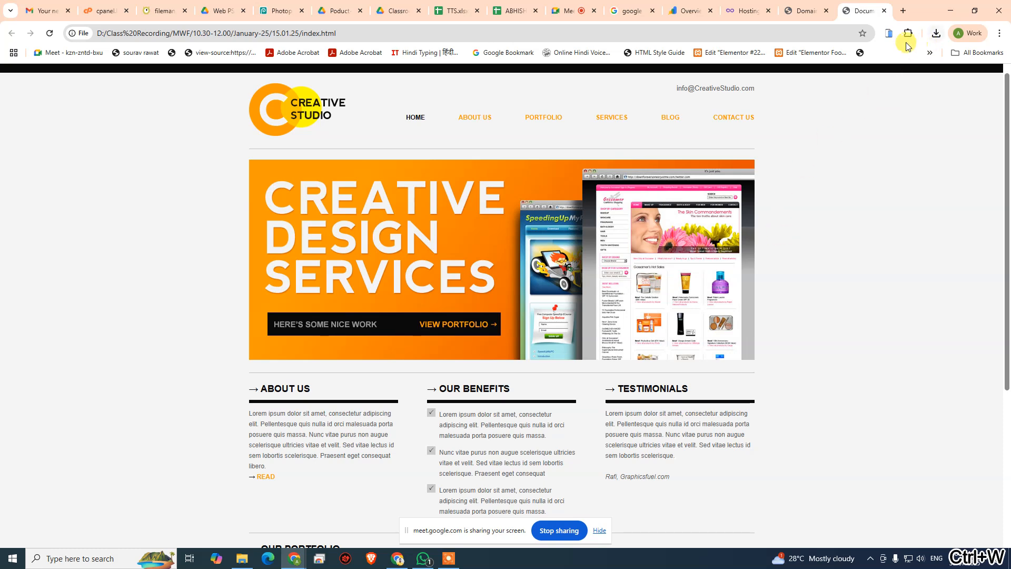
# Check the index page in the mobile simulator, close the simulator and the page, and return to the 15.01.25 folder in File Explorer.
pyautogui.click(889, 34)
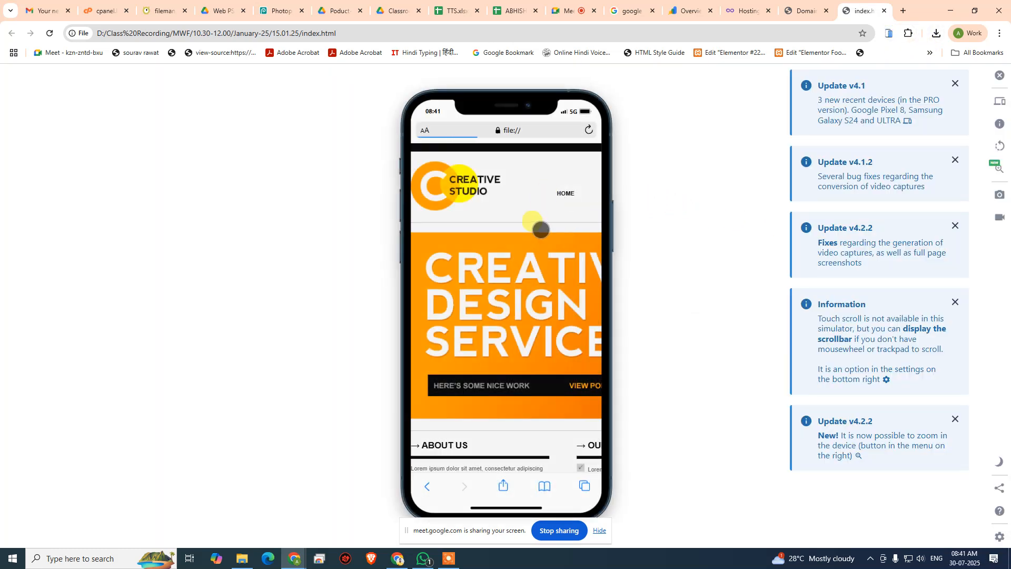
pyautogui.scroll(-1, 542, 235)
pyautogui.scroll(-5, 543, 235)
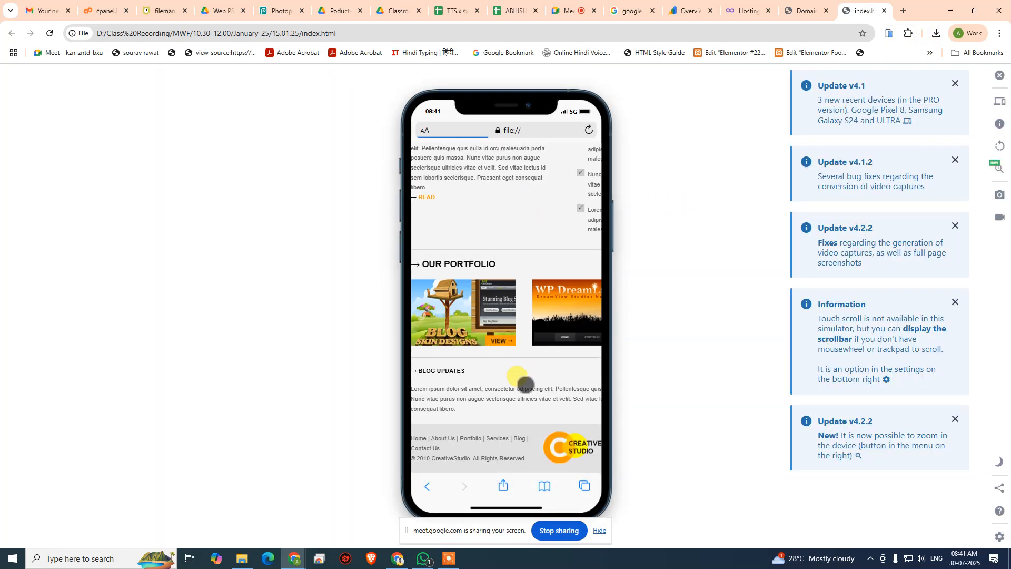
pyautogui.moveTo(524, 384); pyautogui.dragTo(681, 392)
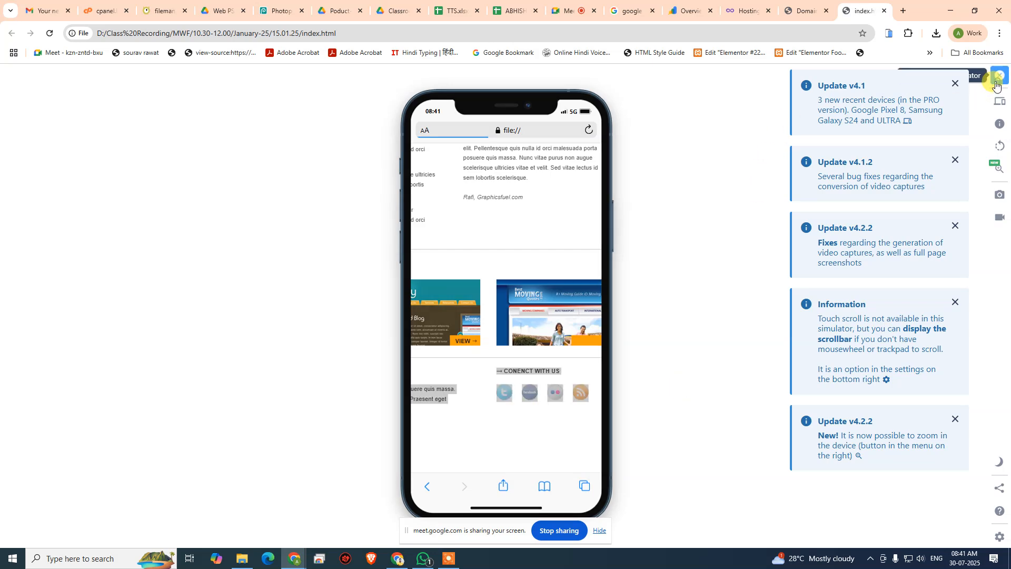
pyautogui.click(999, 75)
pyautogui.click(885, 11)
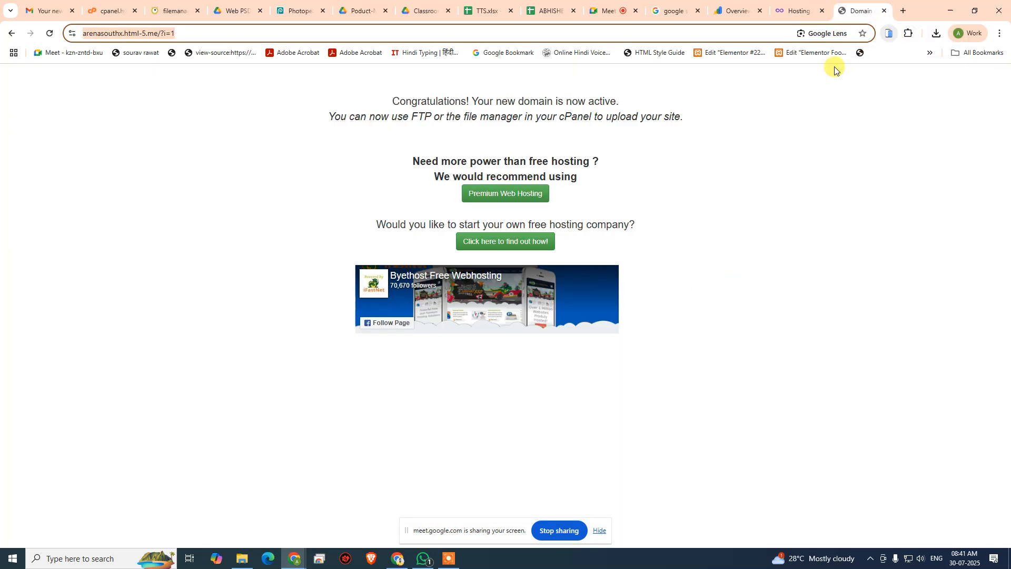
pyautogui.hotkey('alt', 'Tab')
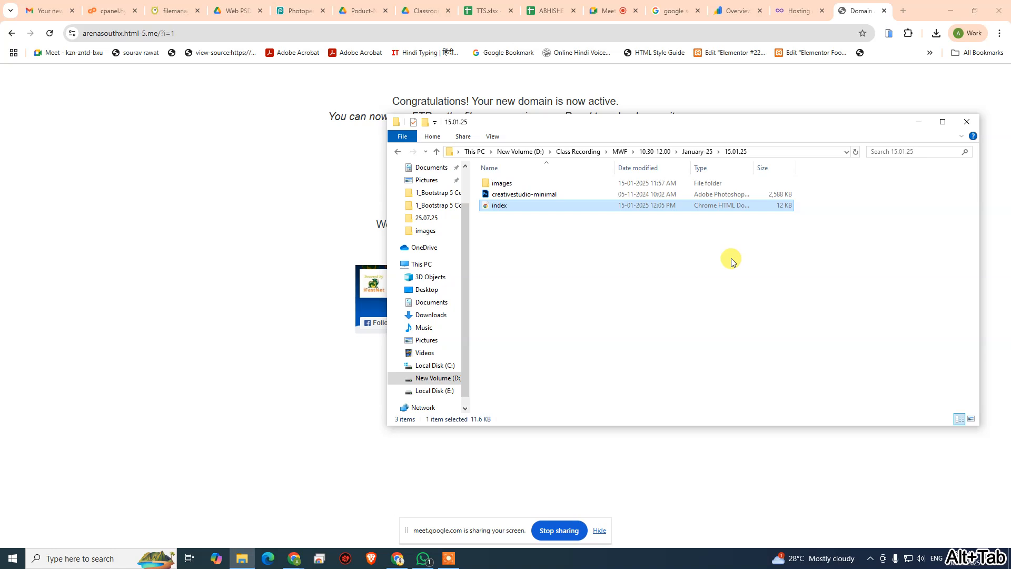
# Look through the 13.01.25 and 24.01.25 folders in January-25, preview the 24.01.25 index page in the browser and close it.
pyautogui.hotkey('alt', 'Up')
pyautogui.press('Up')
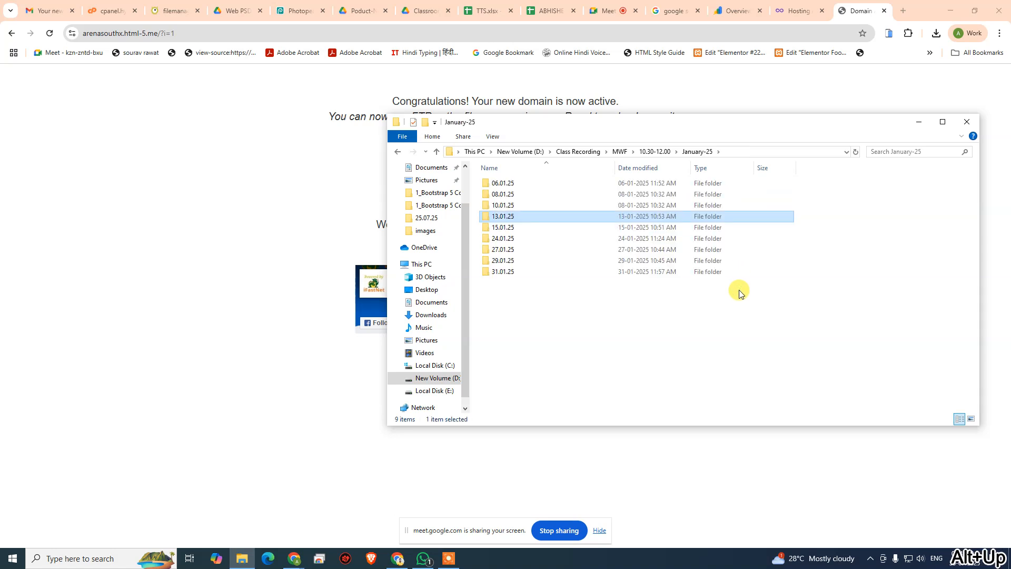
pyautogui.press('Return')
pyautogui.press('Down')
pyautogui.press('Down')
pyautogui.hotkey('alt', 'Up')
pyautogui.press('Down')
pyautogui.press('Down')
pyautogui.press('Return')
pyautogui.press('Down')
pyautogui.press('Down')
pyautogui.press('Down')
pyautogui.press('Down')
pyautogui.press('Return')
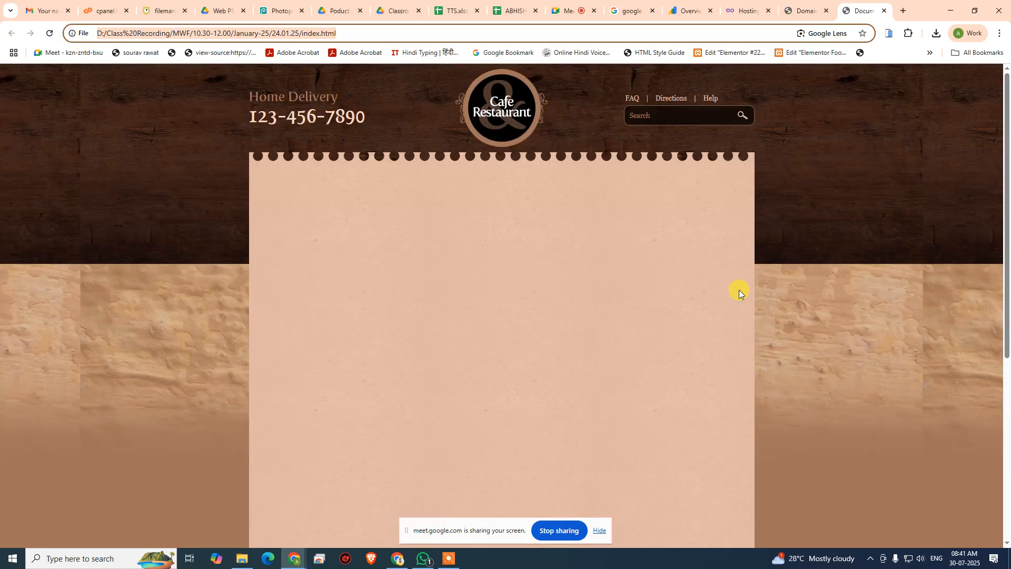
pyautogui.hotkey('ctrl', 'w')
pyautogui.hotkey('alt', 'Tab')
# Return to the 15.01.25 folder in January-25 and select its images folder together with the index file.
pyautogui.press('Up')
pyautogui.press('Up')
pyautogui.press('Up')
pyautogui.hotkey('alt', 'Up')
pyautogui.press('Up')
pyautogui.press('Return')
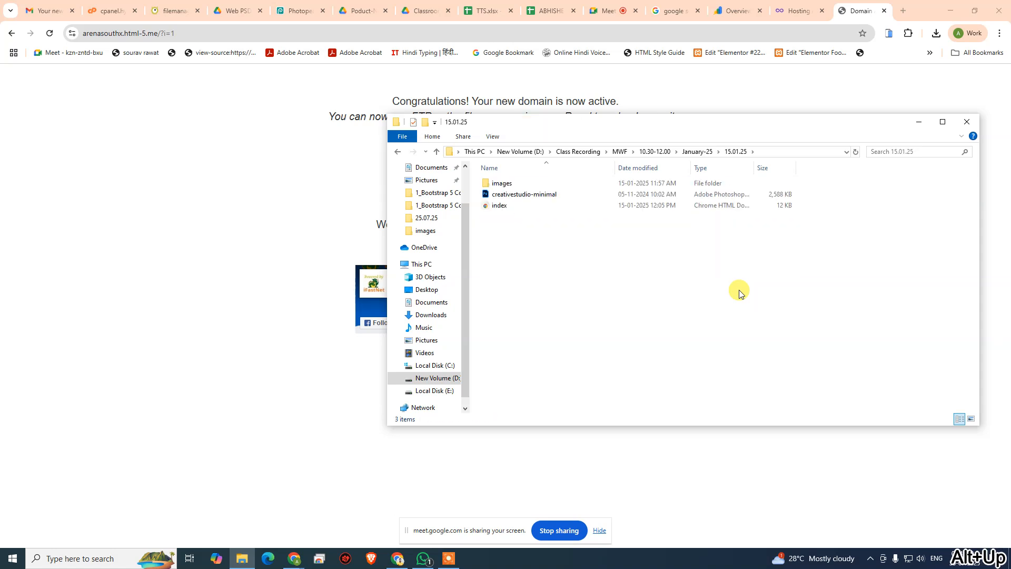
pyautogui.press('Down')
pyautogui.press('Down')
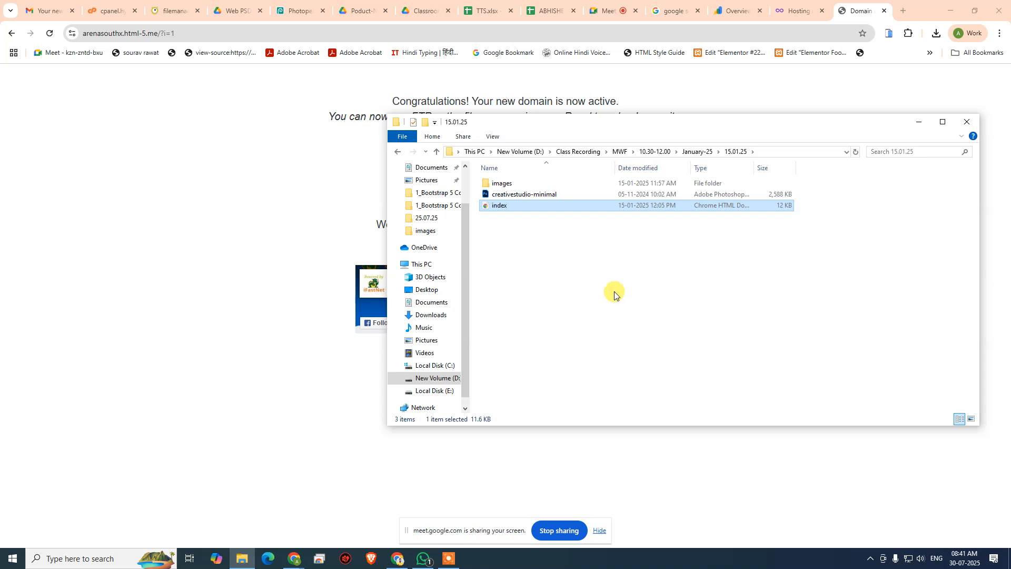
pyautogui.click(504, 184)
pyautogui.keyDown('ctrl'); pyautogui.click(508, 204); pyautogui.keyUp('ctrl')
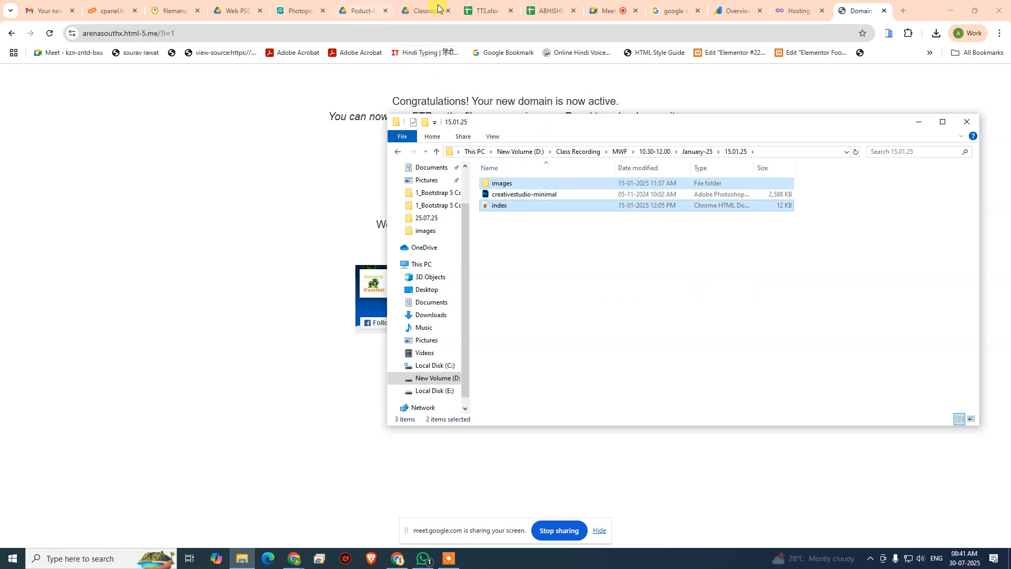
# Switch to the hosting file manager and delete index2.html from the htdocs folder of arenasouthx.html-5.me.
pyautogui.click(167, 11)
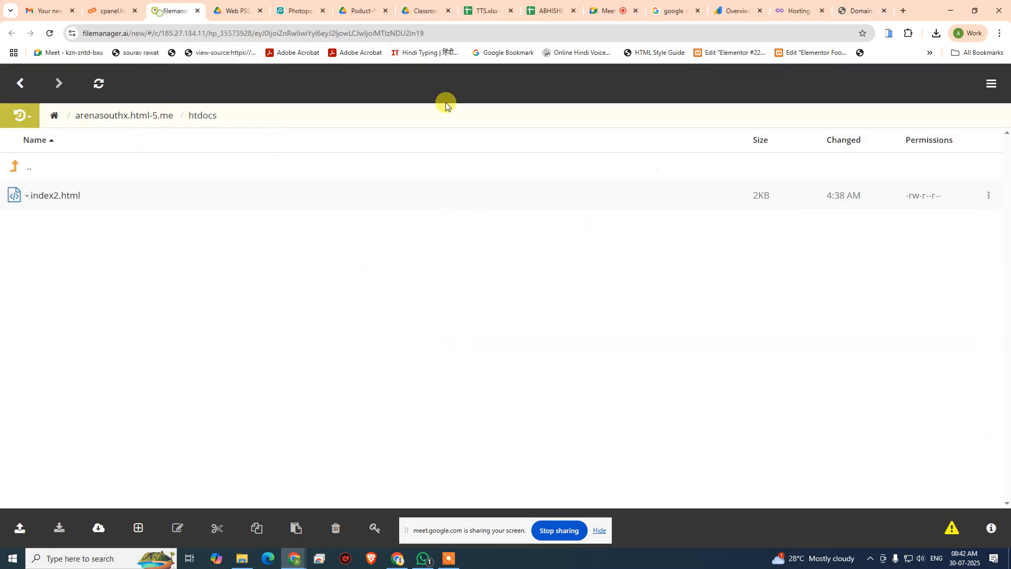
pyautogui.rightClick(23, 196)
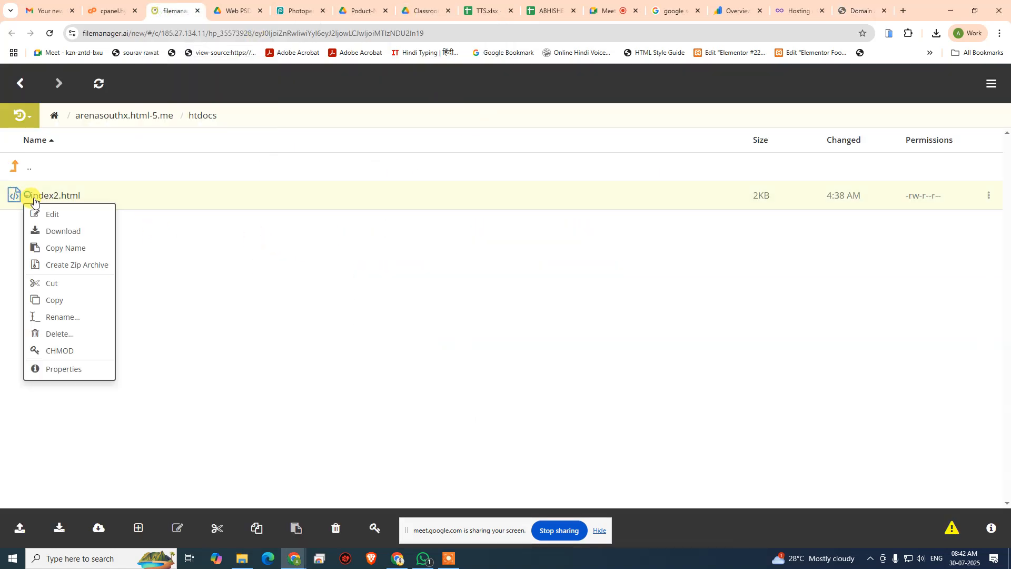
pyautogui.click(63, 342)
pyautogui.click(635, 154)
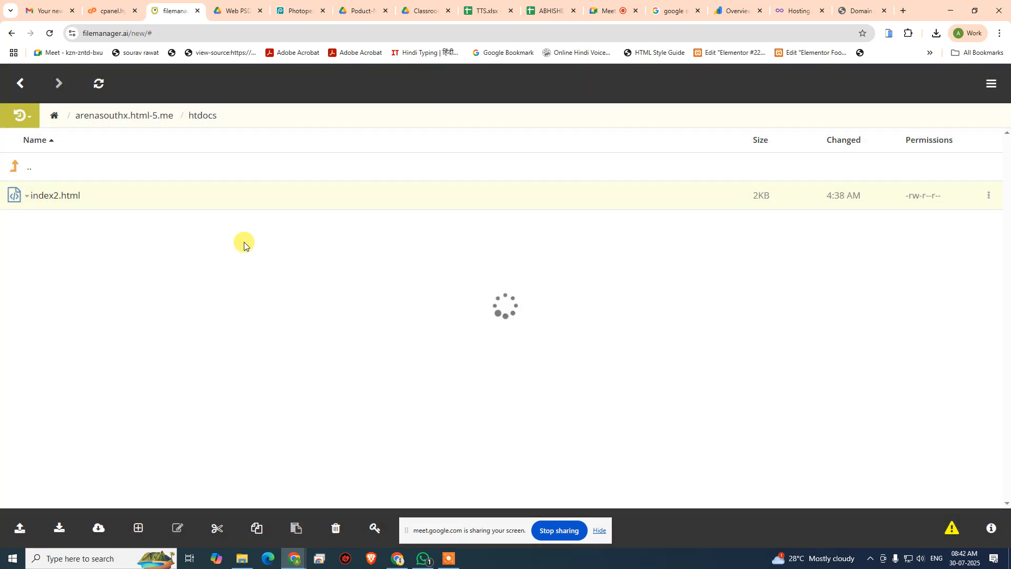
# Upload the selected images folder and index file from File Explorer into htdocs, dismissing any upload error.
pyautogui.hotkey('alt', 'Tab')
pyautogui.moveTo(492, 208); pyautogui.dragTo(186, 283)
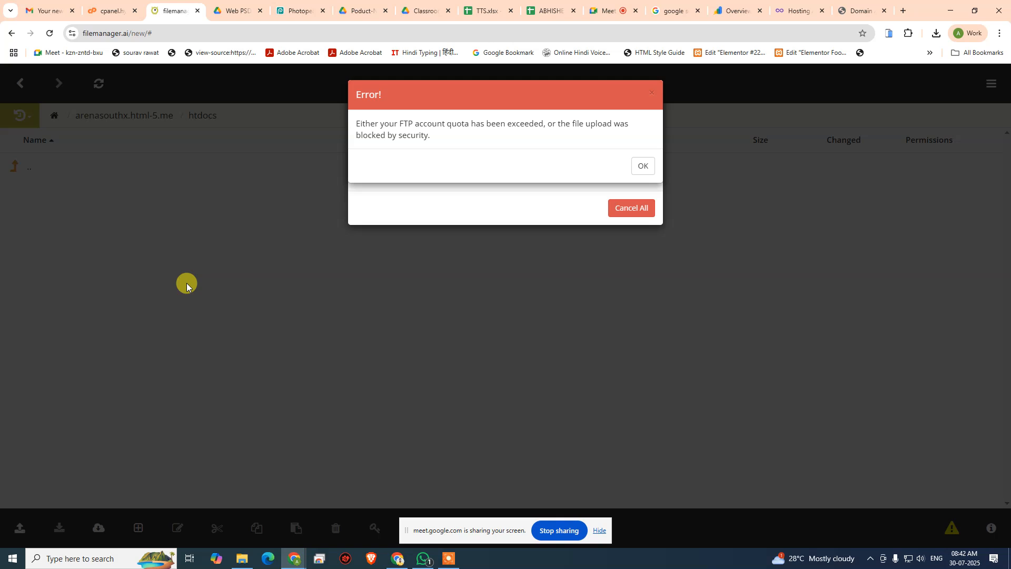
pyautogui.click(648, 165)
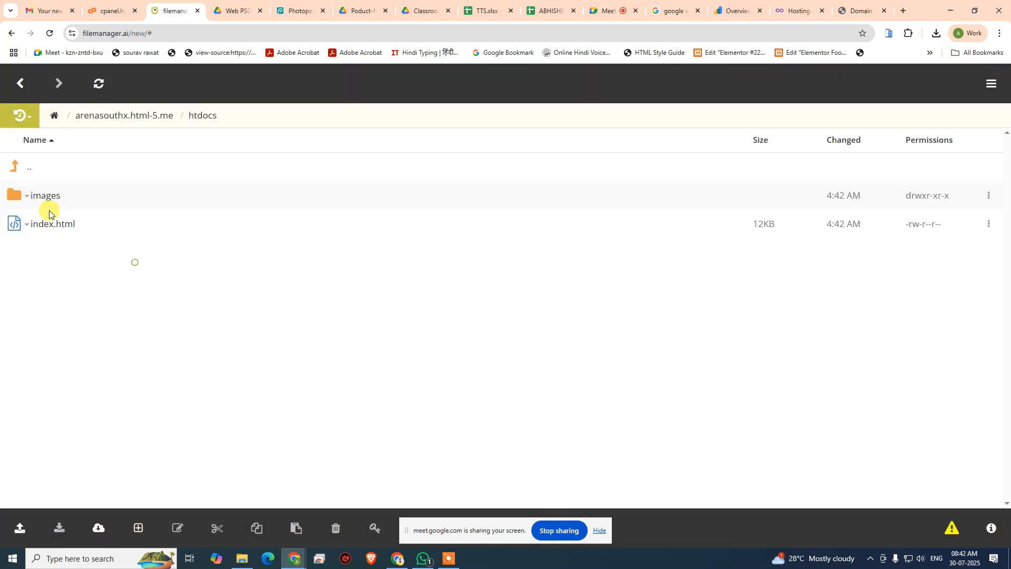
# Compare the uploaded images folder on the server with the local 15.01.25 images folder to find missing files.
pyautogui.click(47, 197)
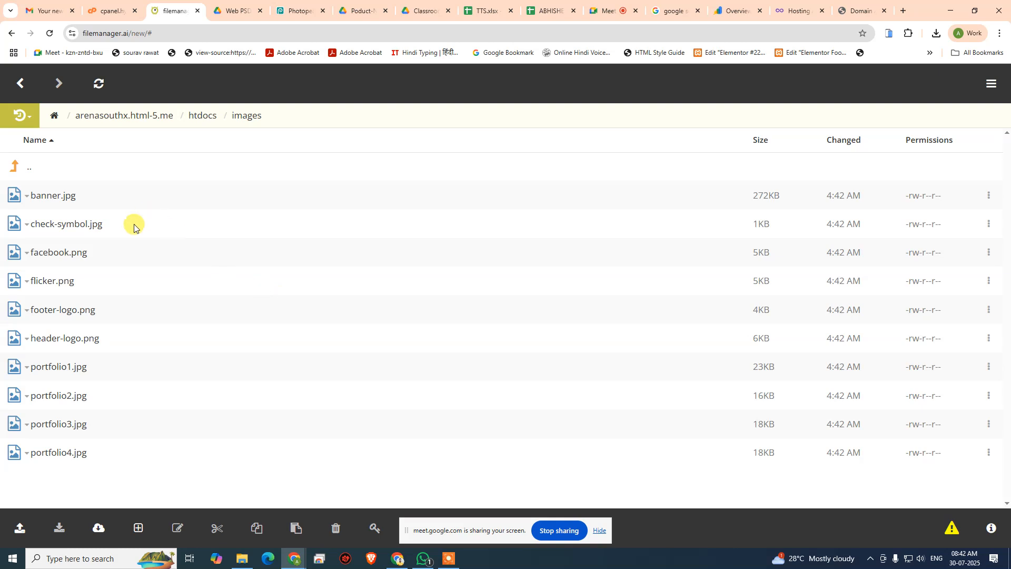
pyautogui.hotkey('alt', 'Tab')
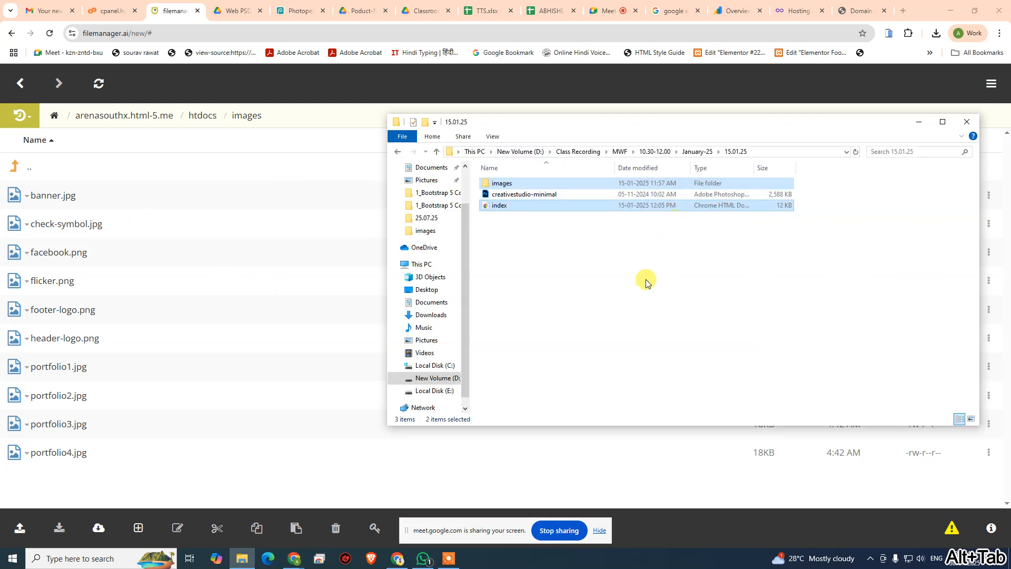
pyautogui.doubleClick(516, 183)
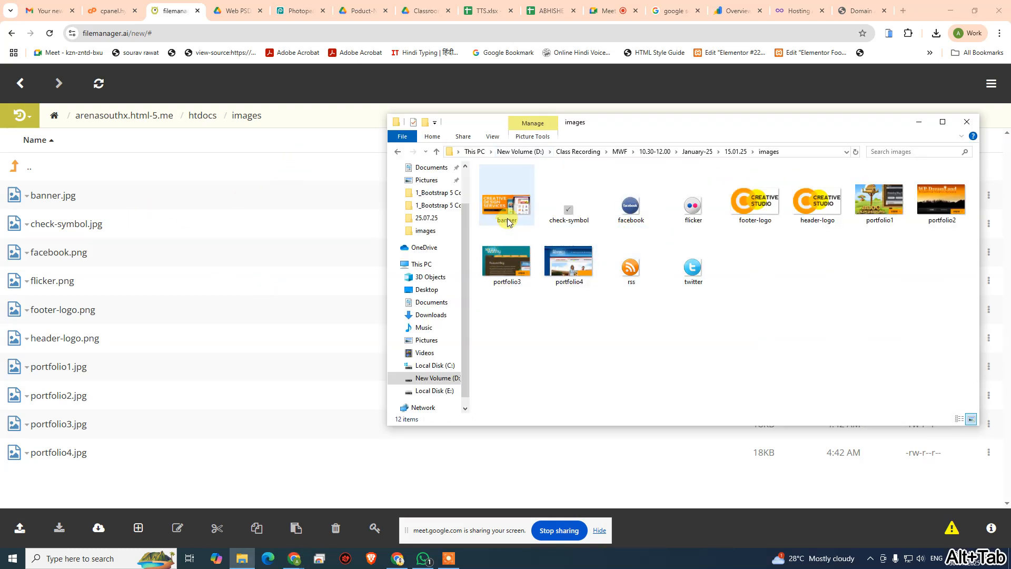
pyautogui.click(570, 210)
pyautogui.press('Right')
pyautogui.press('Right')
pyautogui.press('Right')
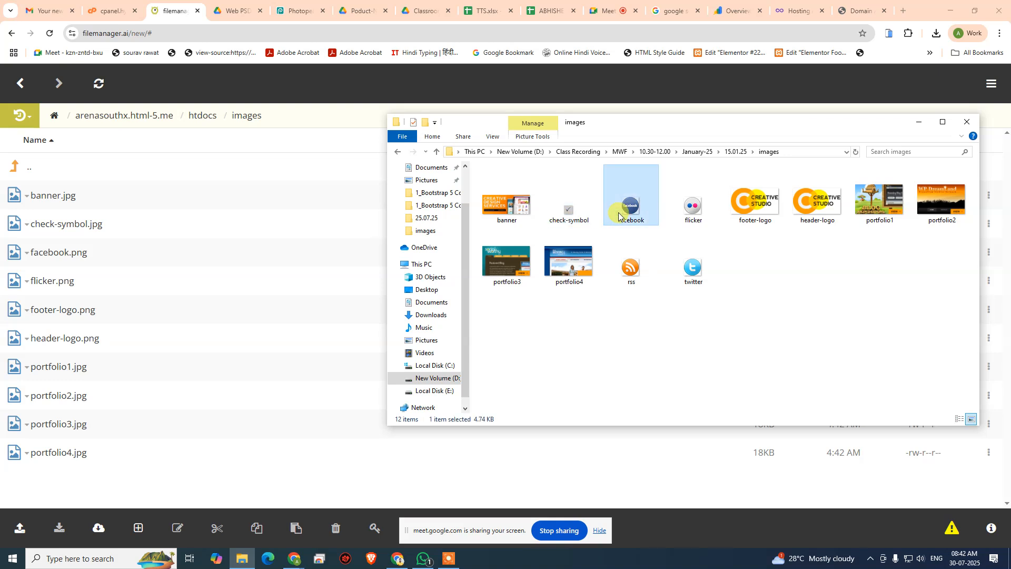
pyautogui.press('Right')
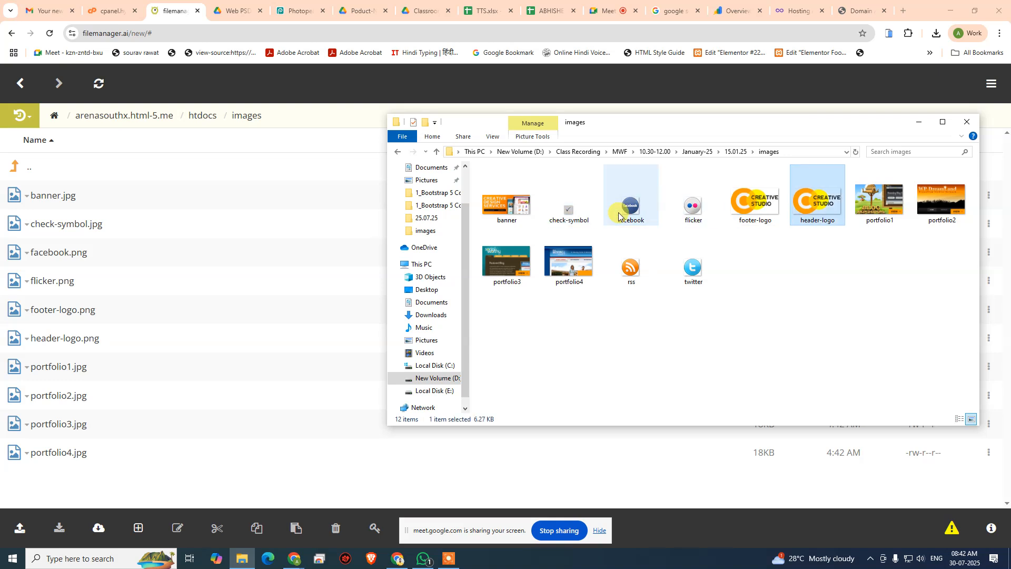
pyautogui.press('Right')
pyautogui.press('Right')
pyautogui.press('Right')
pyautogui.press('Right')
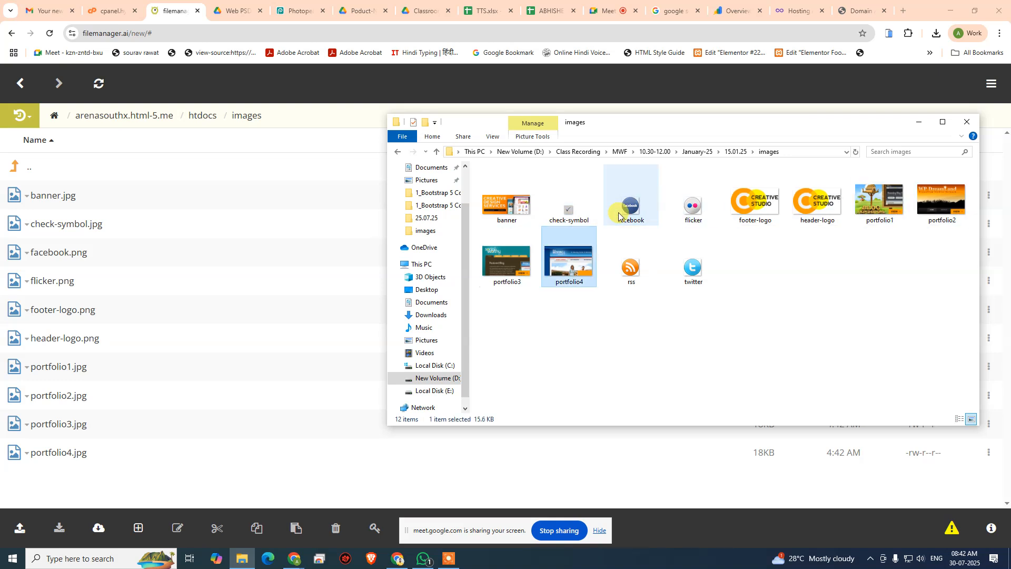
pyautogui.click(729, 337)
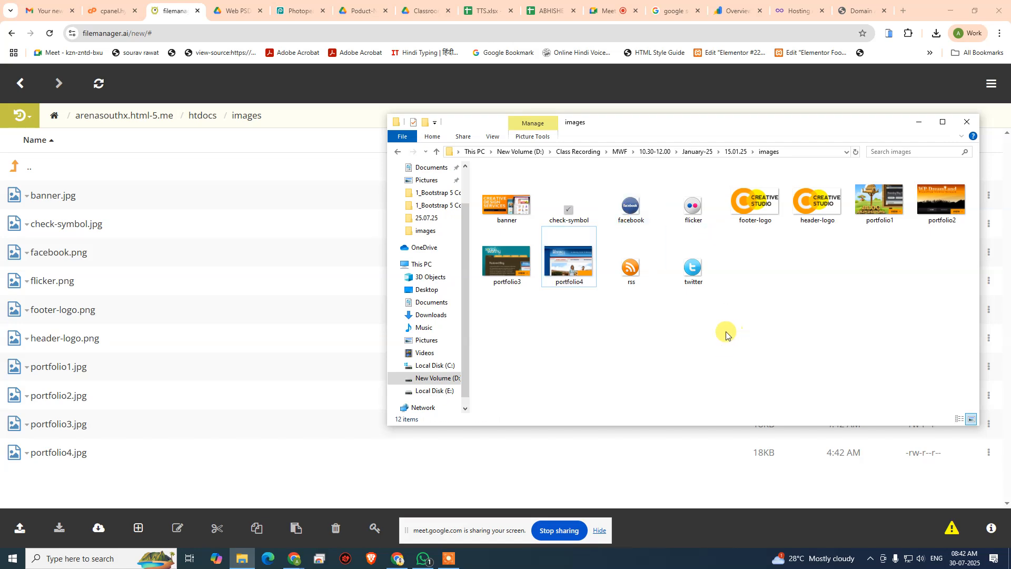
# Upload the rss and twitter images from the local folder into the server's images folder.
pyautogui.moveTo(632, 269); pyautogui.dragTo(420, 336)
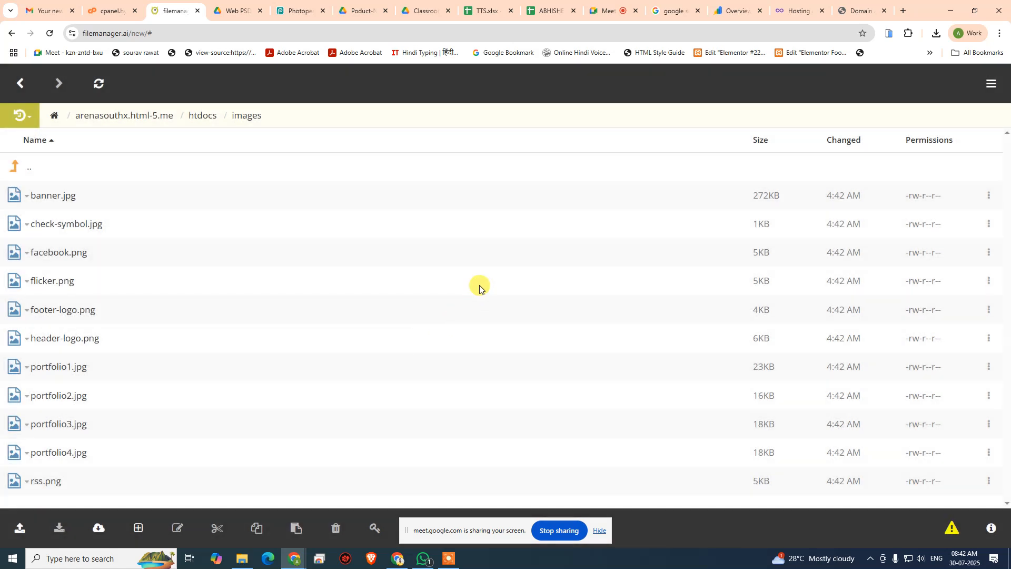
pyautogui.hotkey('alt', 'Tab')
pyautogui.moveTo(693, 268); pyautogui.dragTo(210, 449)
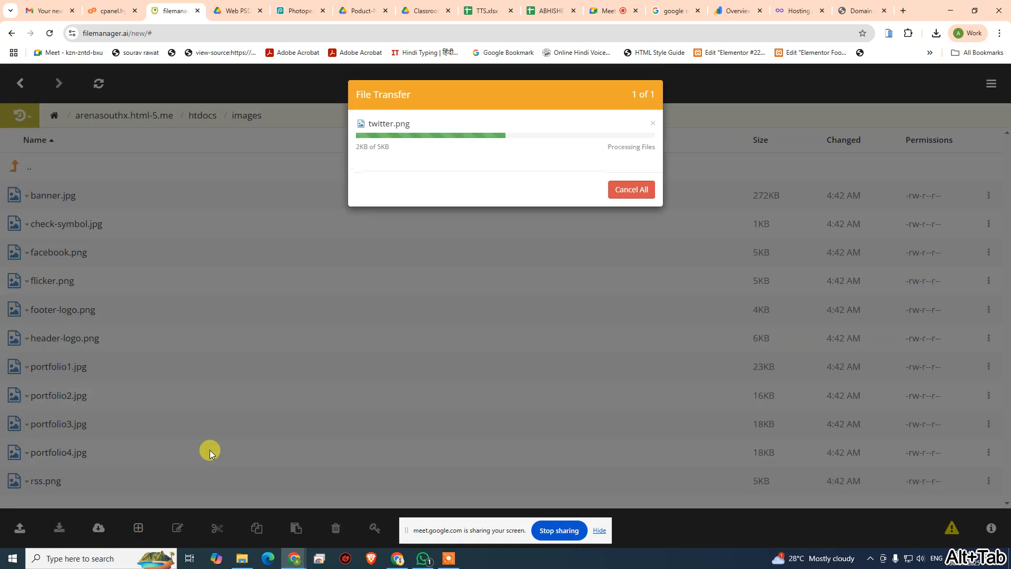
pyautogui.scroll(-1, 125, 385)
pyautogui.scroll(1, 58, 379)
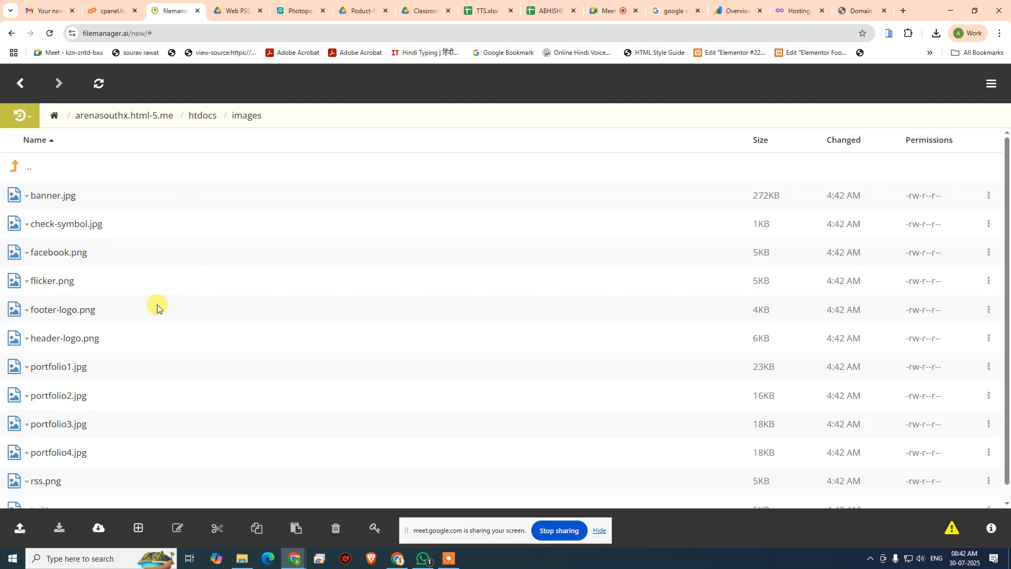
# Go back to htdocs in the file manager, reload the live arenasouthx.html-5.me page and review its full layout.
pyautogui.click(200, 117)
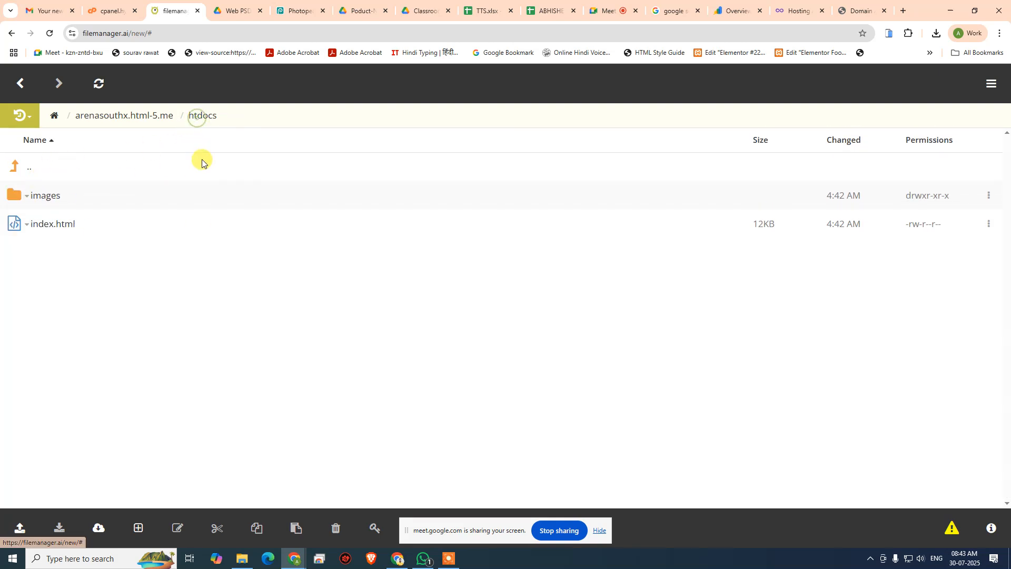
pyautogui.click(862, 11)
pyautogui.click(51, 37)
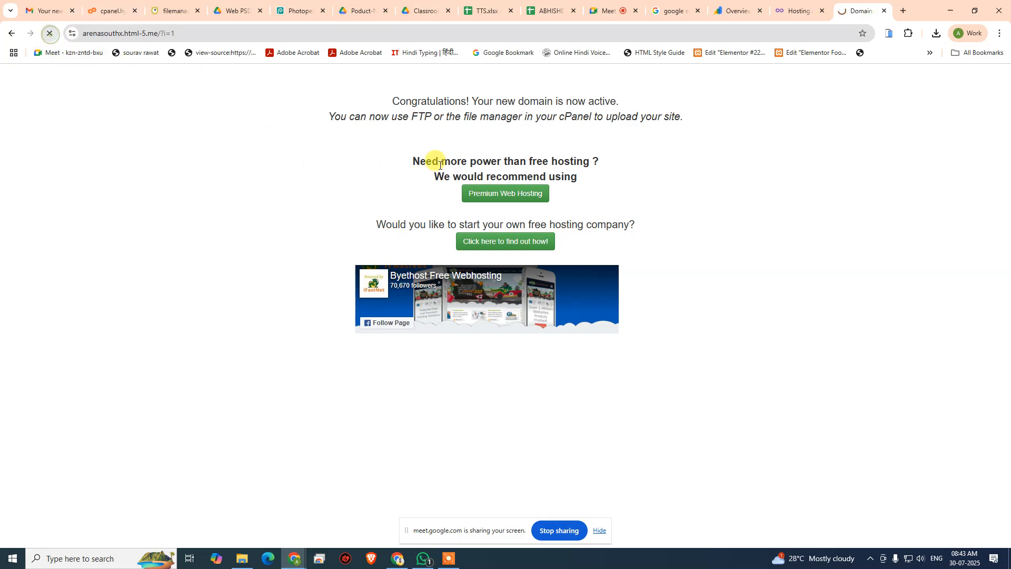
pyautogui.scroll(-5, 497, 342)
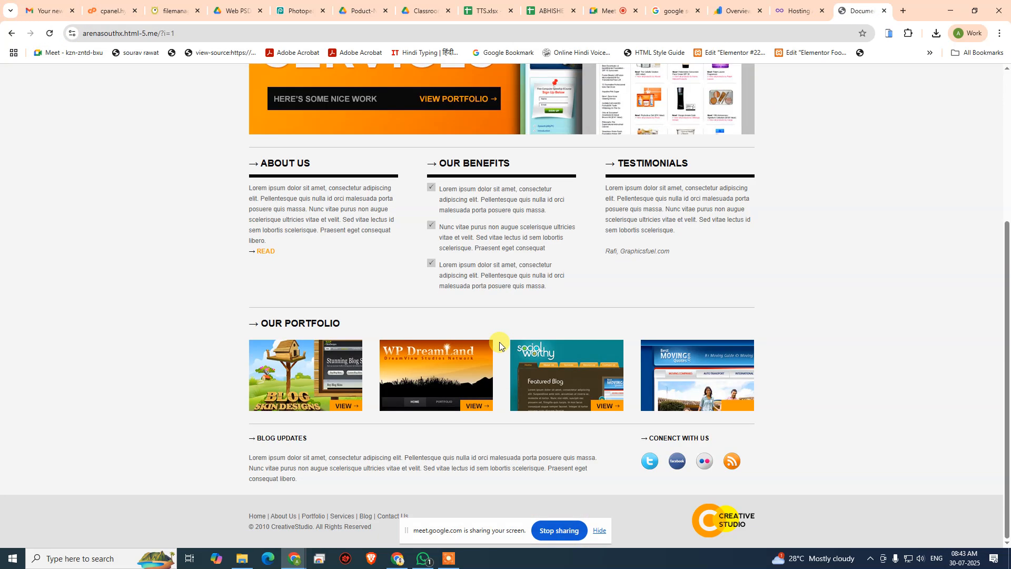
pyautogui.scroll(5, 678, 289)
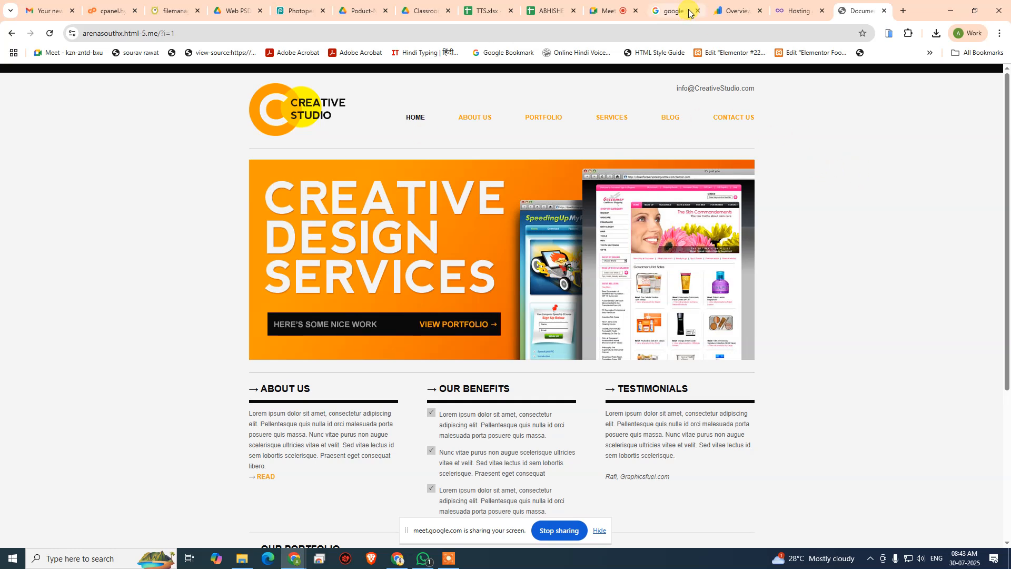
# In Search Console's ownership verification, expand the HTML tag method, collapse the HTML file method and copy the verification meta tag.
pyautogui.click(937, 34)
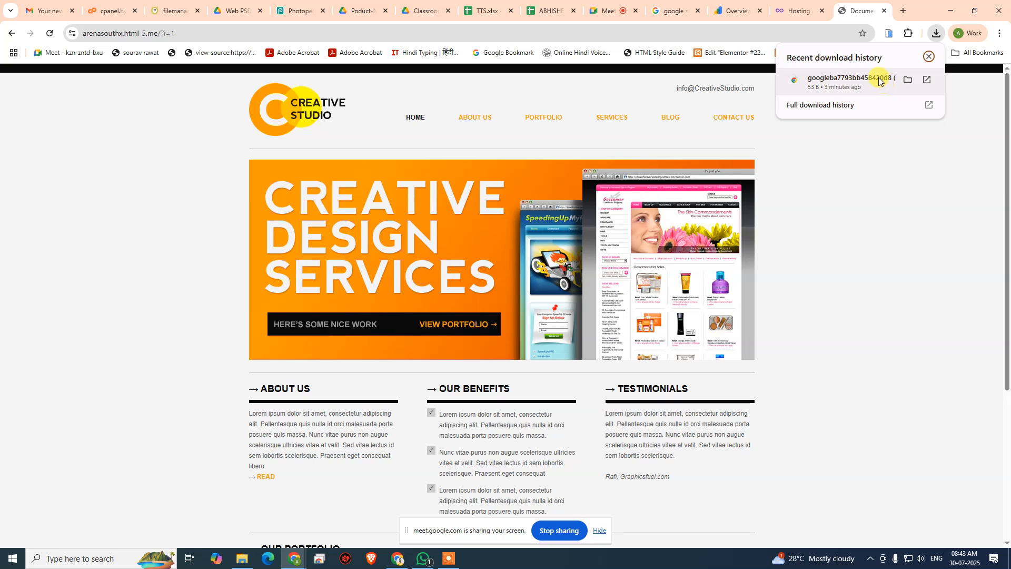
pyautogui.click(724, 12)
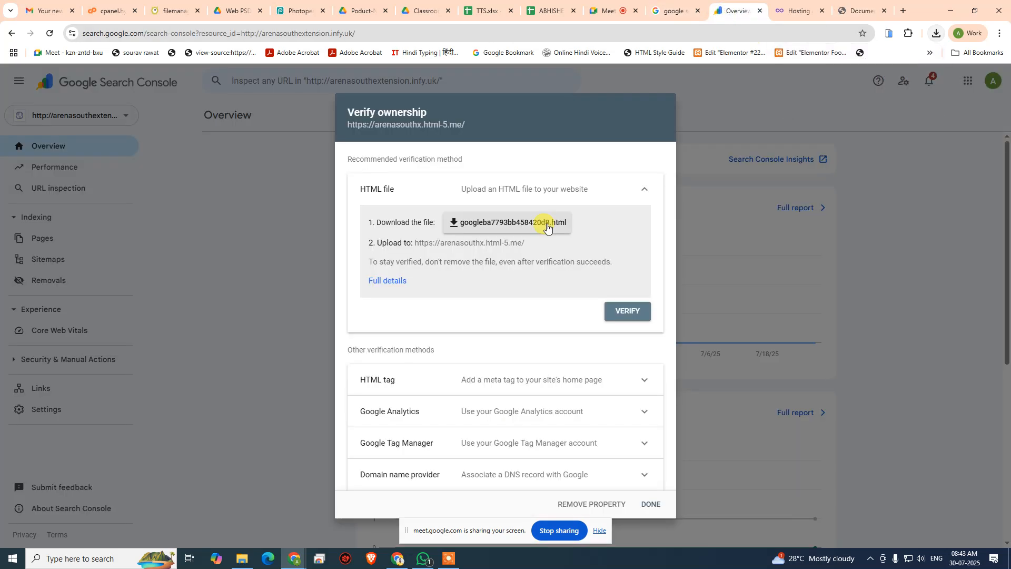
pyautogui.click(497, 379)
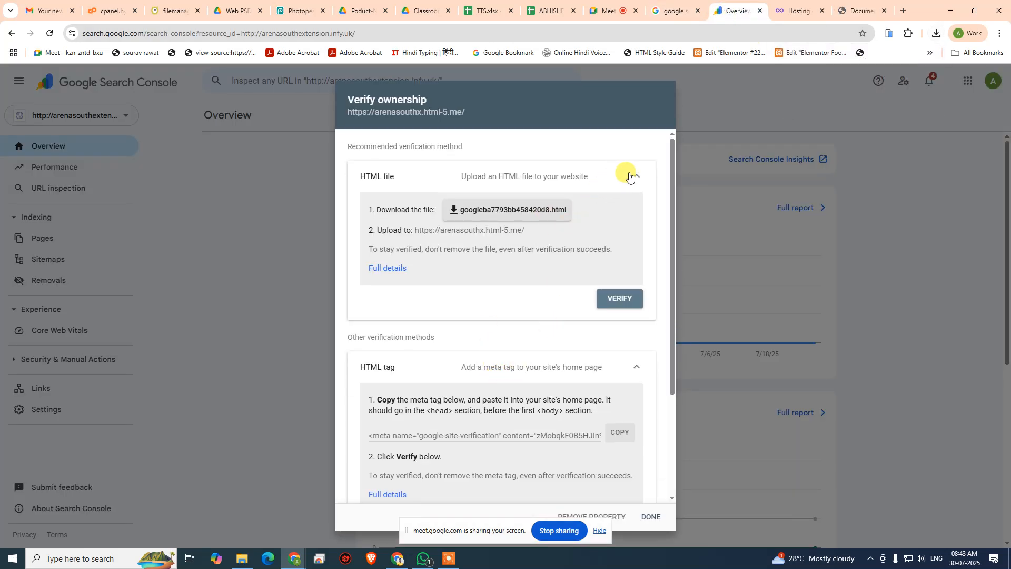
pyautogui.click(633, 174)
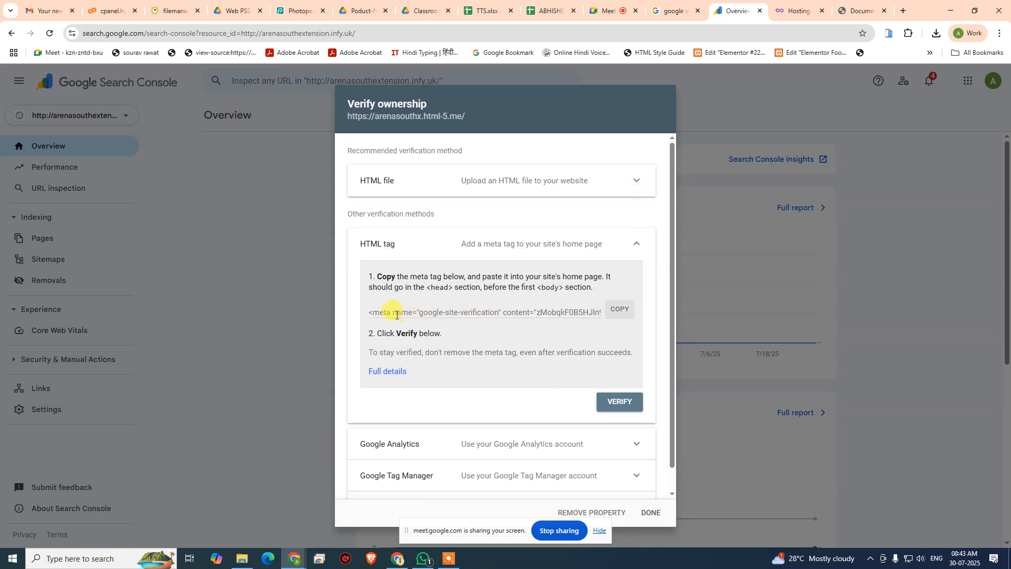
pyautogui.click(625, 312)
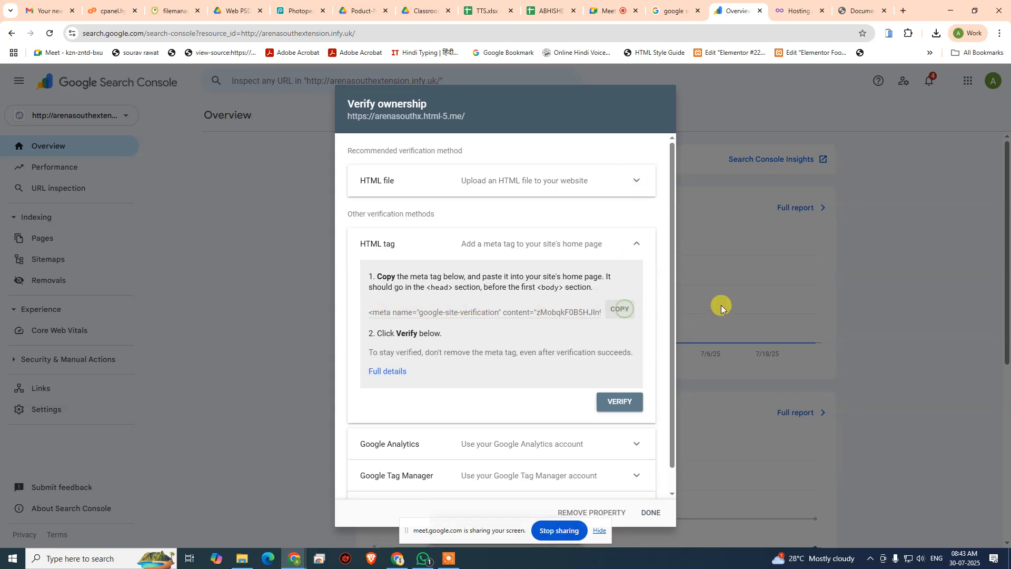
# Open index.html for editing in the hosting file manager, paste the Google site verification meta tag below the viewport meta tag and save.
pyautogui.click(163, 9)
pyautogui.click(25, 228)
pyautogui.click(64, 242)
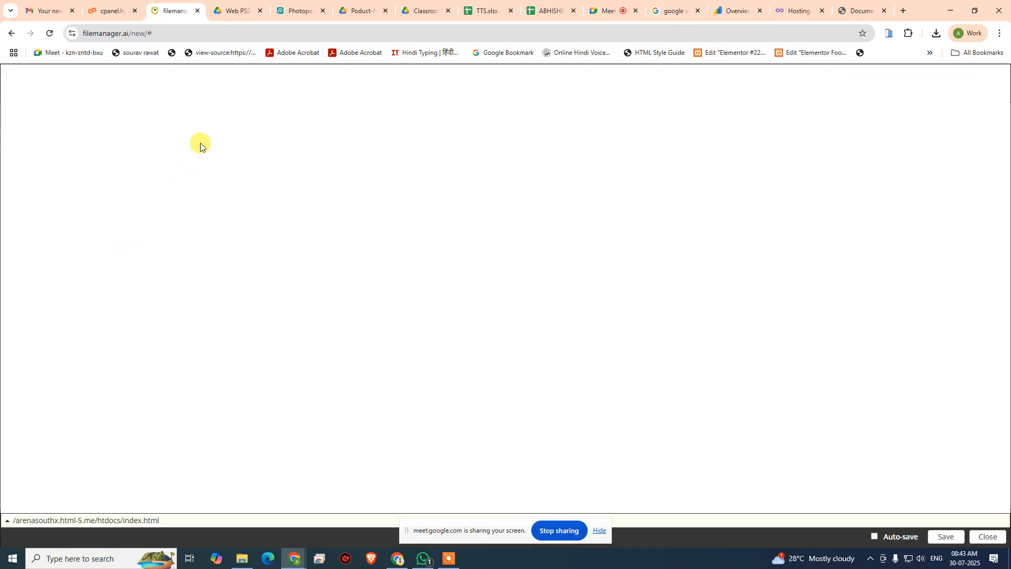
pyautogui.click(368, 135)
pyautogui.press('Return')
pyautogui.hotkey('ctrl', 'v')
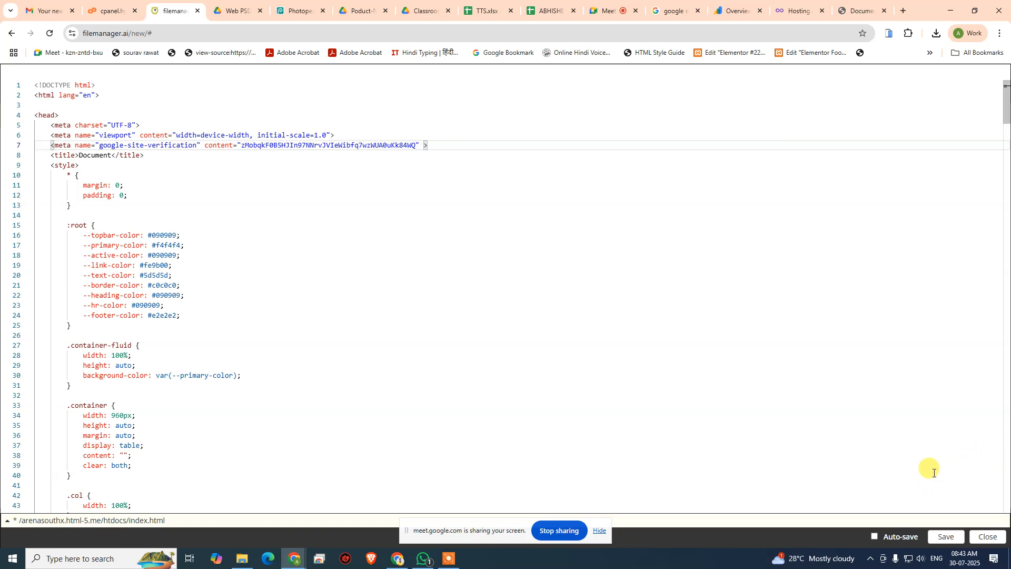
pyautogui.click(936, 538)
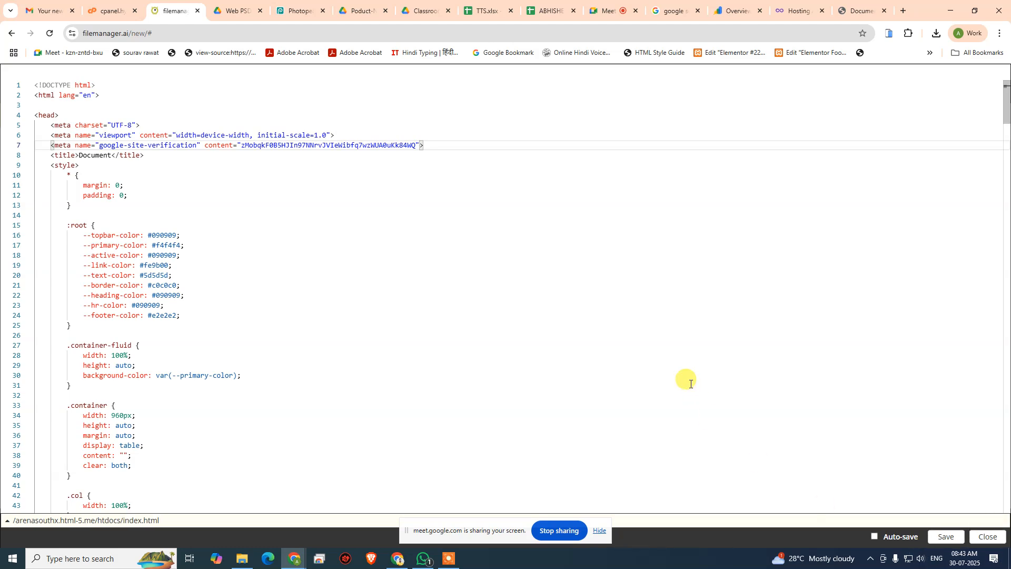
pyautogui.click(844, 15)
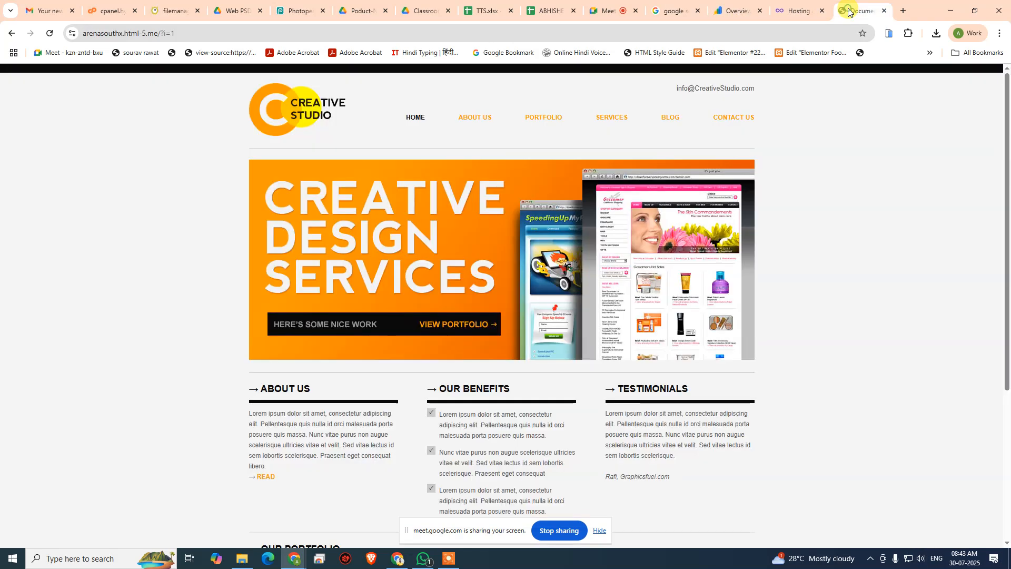
pyautogui.click(737, 10)
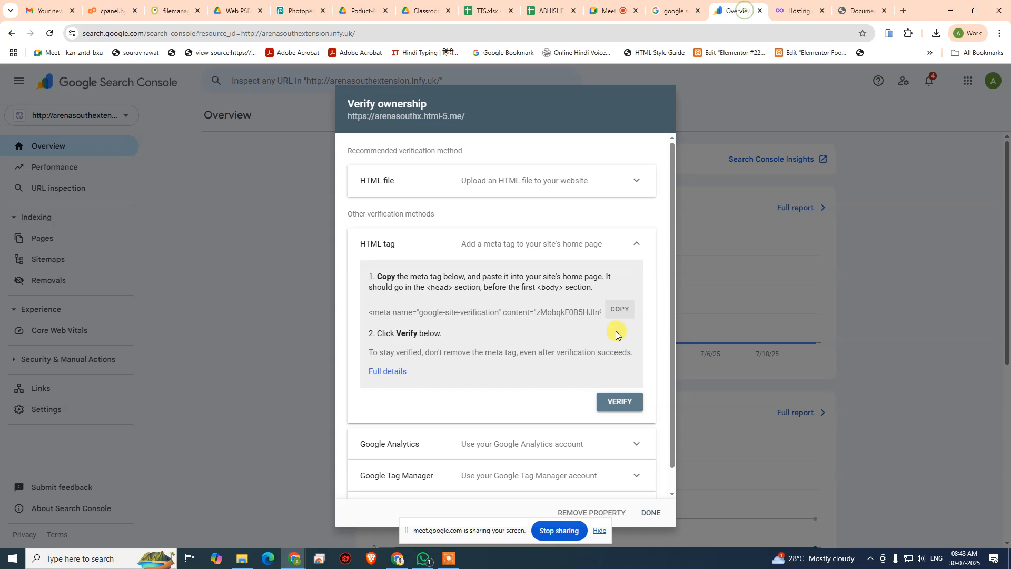
pyautogui.click(621, 401)
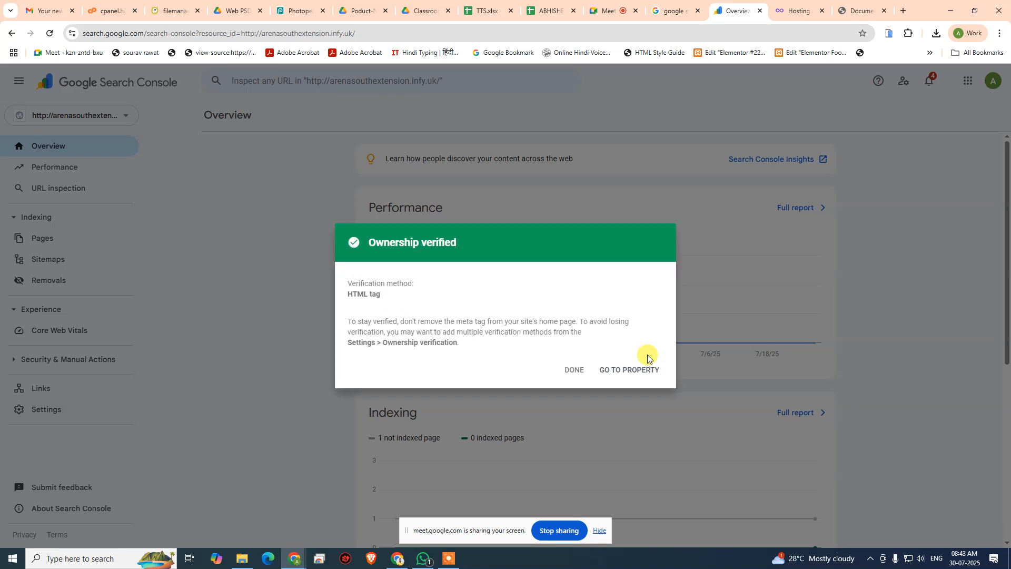
pyautogui.click(611, 368)
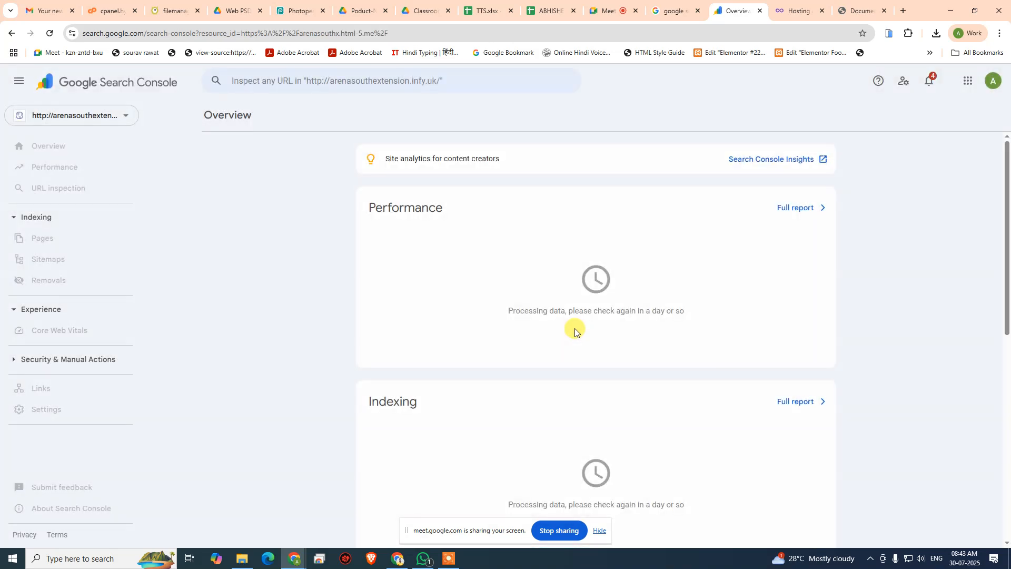
pyautogui.click(98, 122)
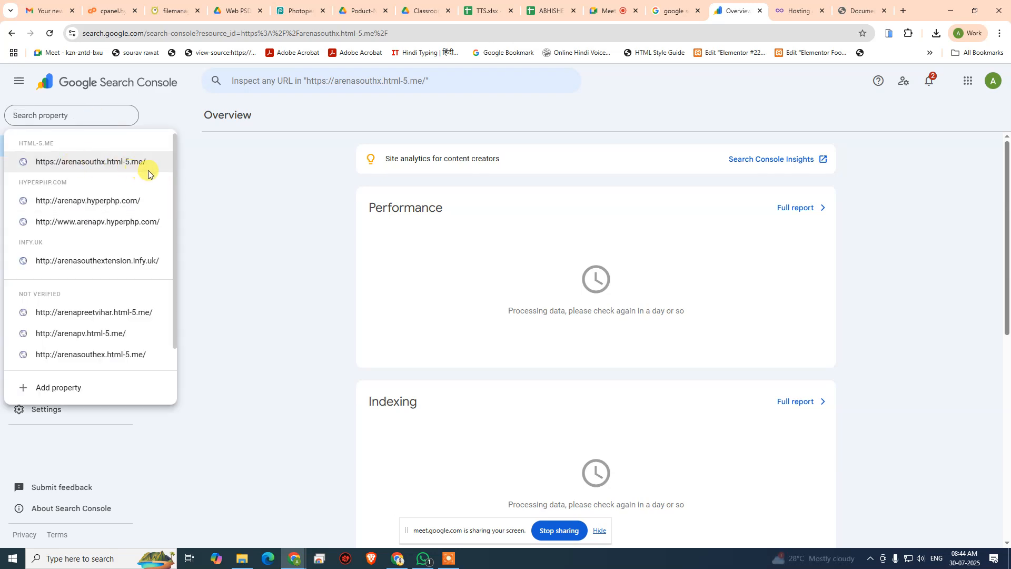
pyautogui.click(231, 209)
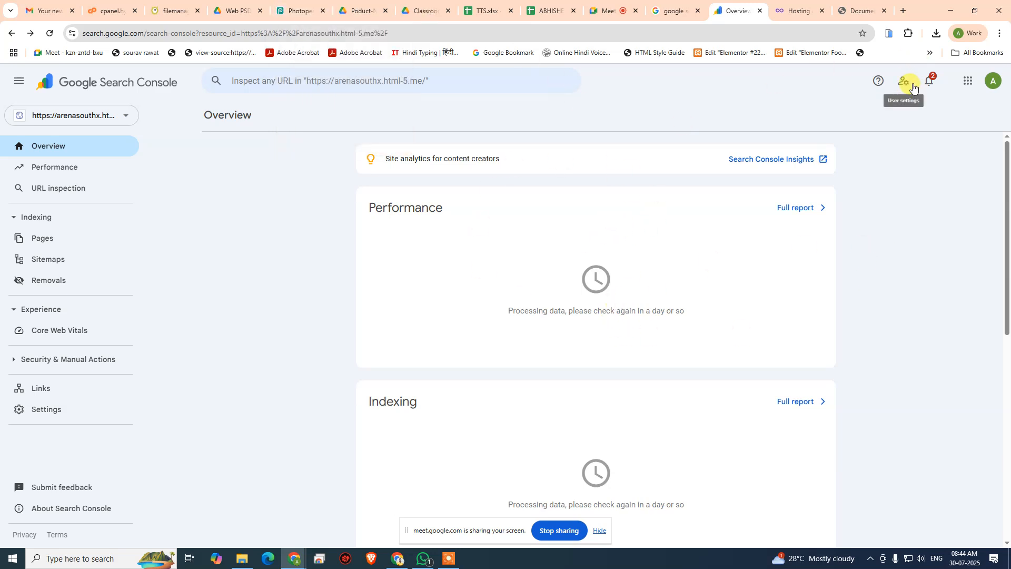
# Search Google for smallseotools in a new tab and open the SmallSEOTools.com site in its own tab.
pyautogui.click(900, 11)
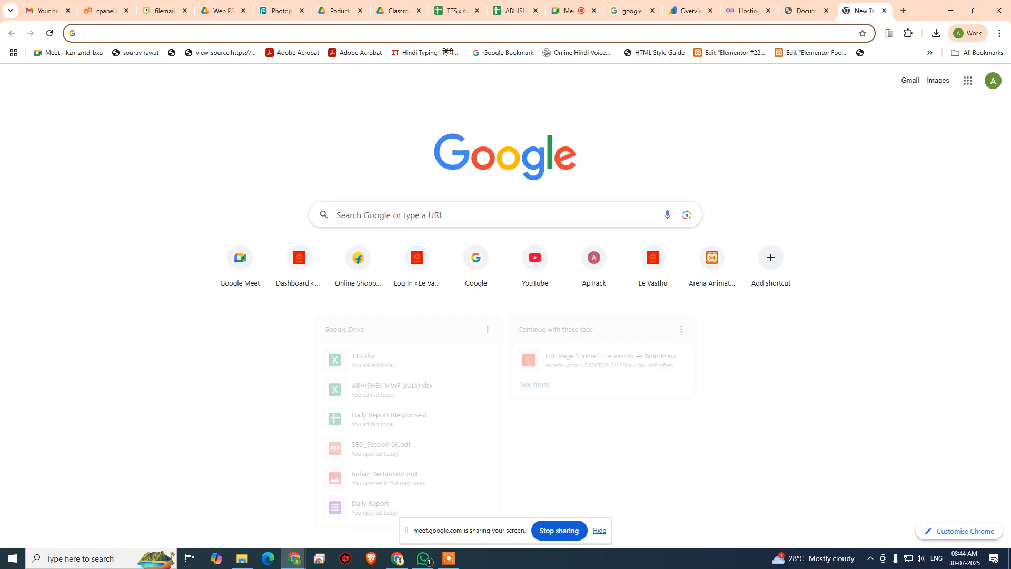
pyautogui.write('SMALL')
pyautogui.press('BackSpace')
pyautogui.press('BackSpace')
pyautogui.press('BackSpace')
pyautogui.press('BackSpace')
pyautogui.press('BackSpace')
pyautogui.write('small')
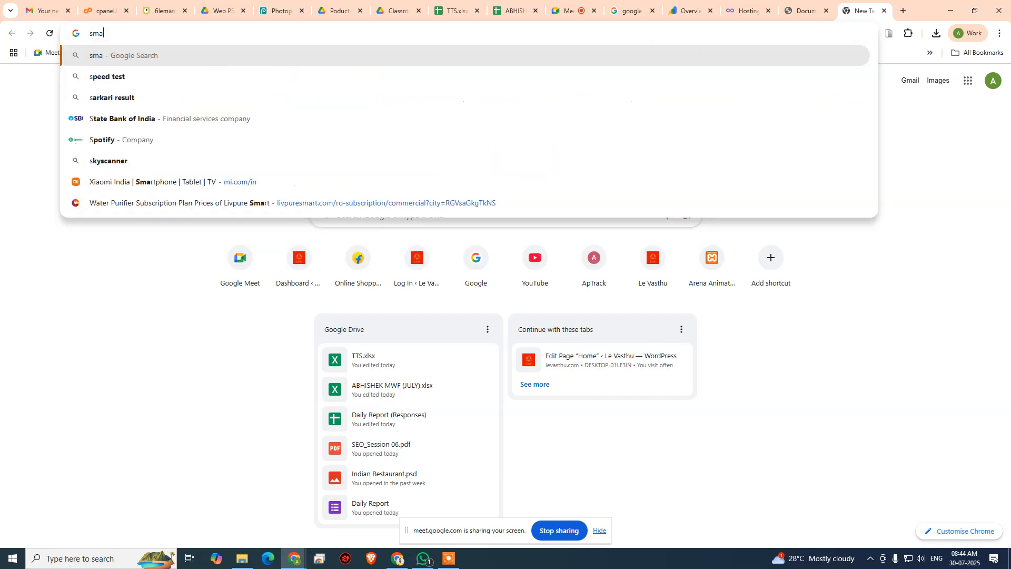
pyautogui.press('BackSpace')
pyautogui.write('lseo')
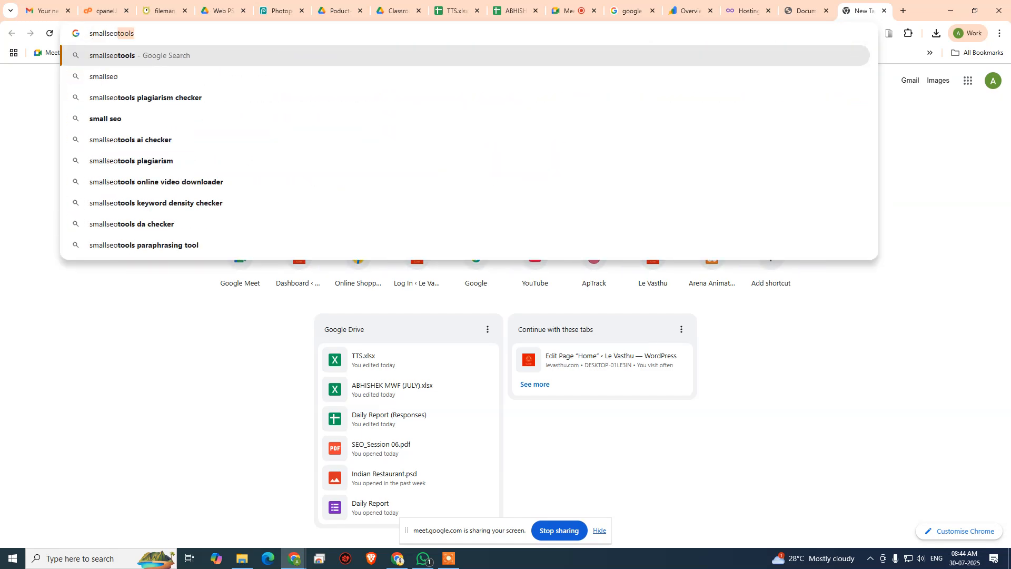
pyautogui.press('Return')
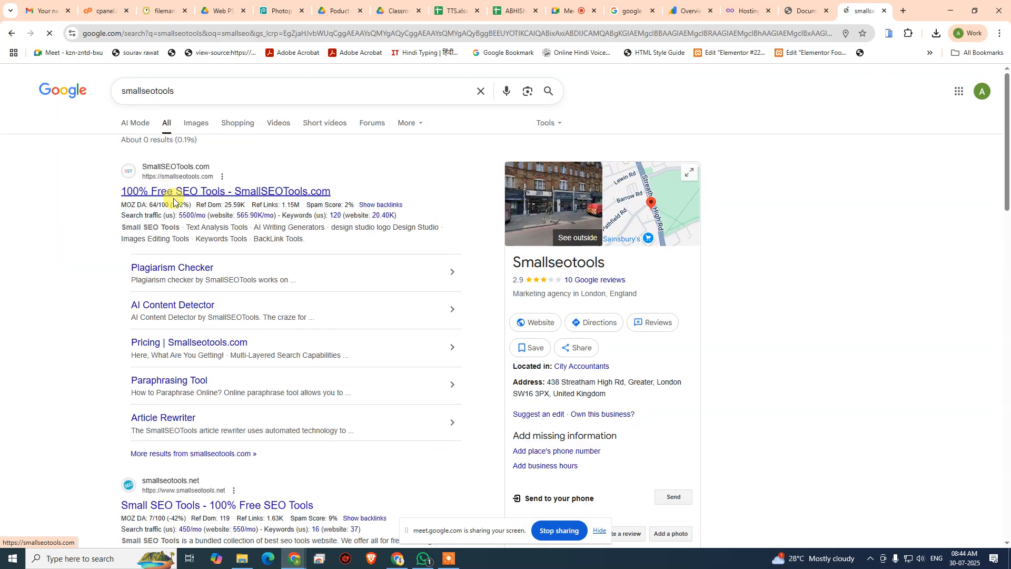
pyautogui.middleClick(311, 192)
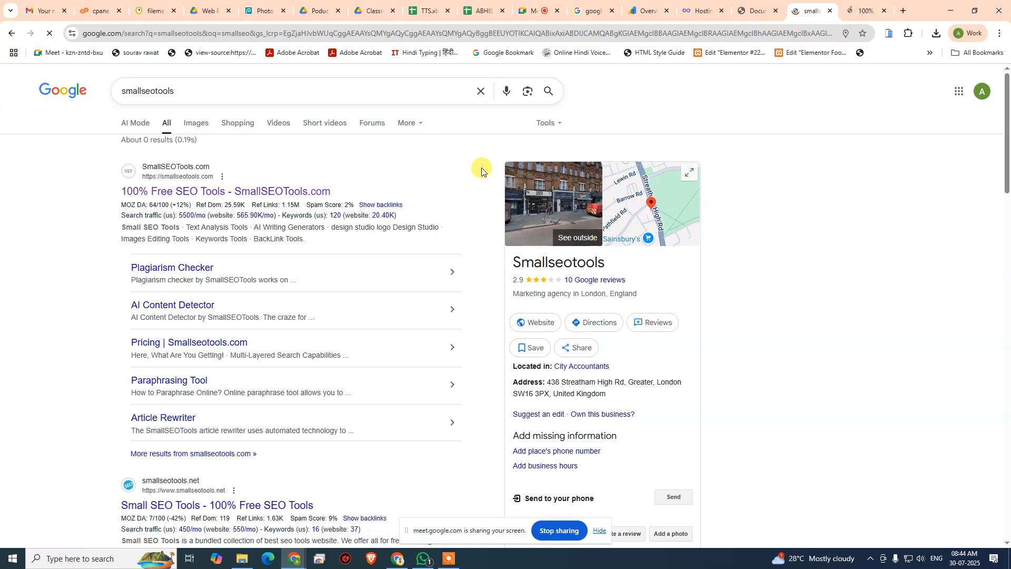
pyautogui.hotkey('ctrl', 'Tab')
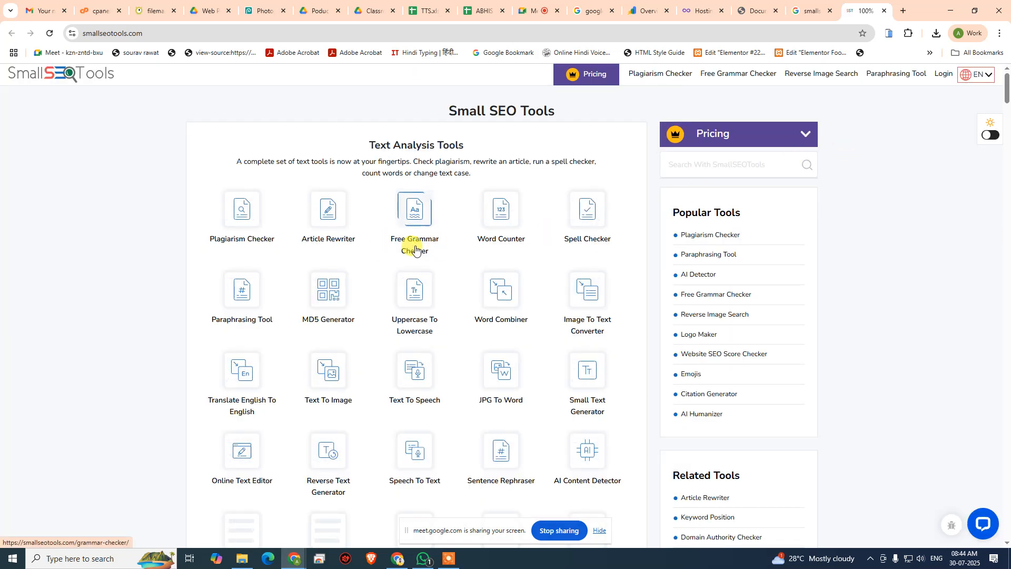
# Return to the Google results, search for "xml sitemap generator" and open the XML-Sitemaps.com generator in its own tab.
pyautogui.click(811, 11)
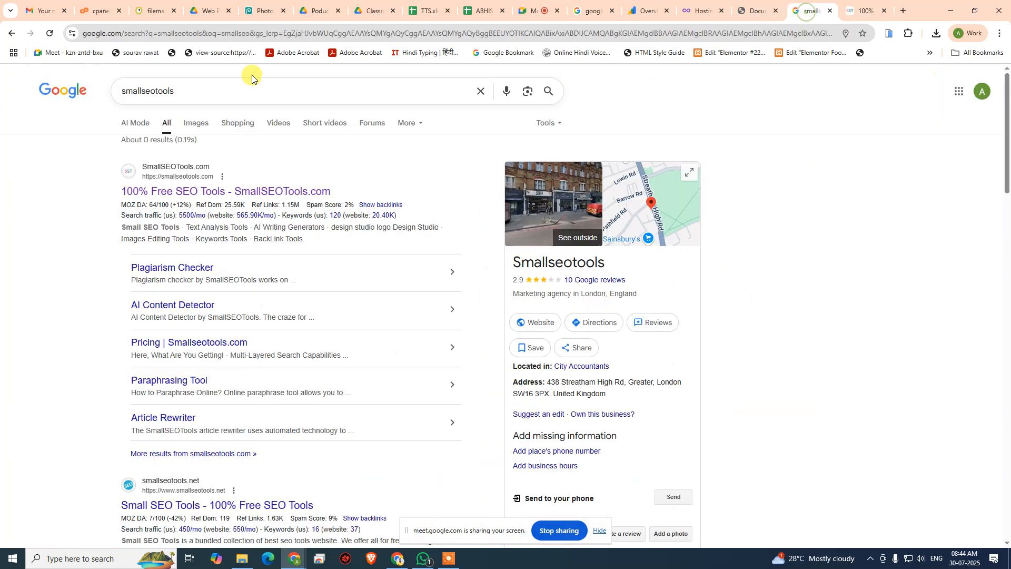
pyautogui.moveTo(356, 87); pyautogui.dragTo(0, 92)
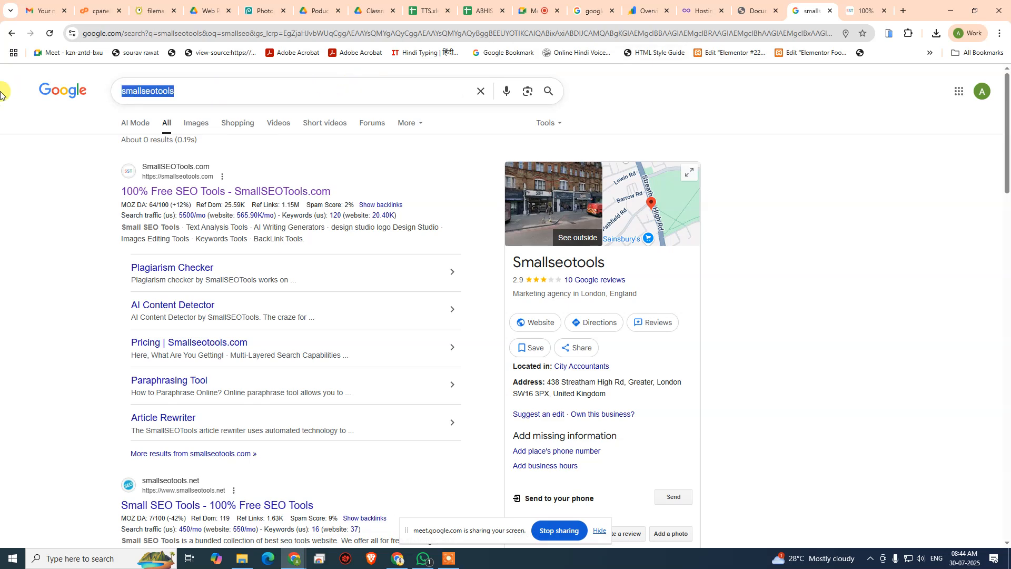
pyautogui.write('xml s')
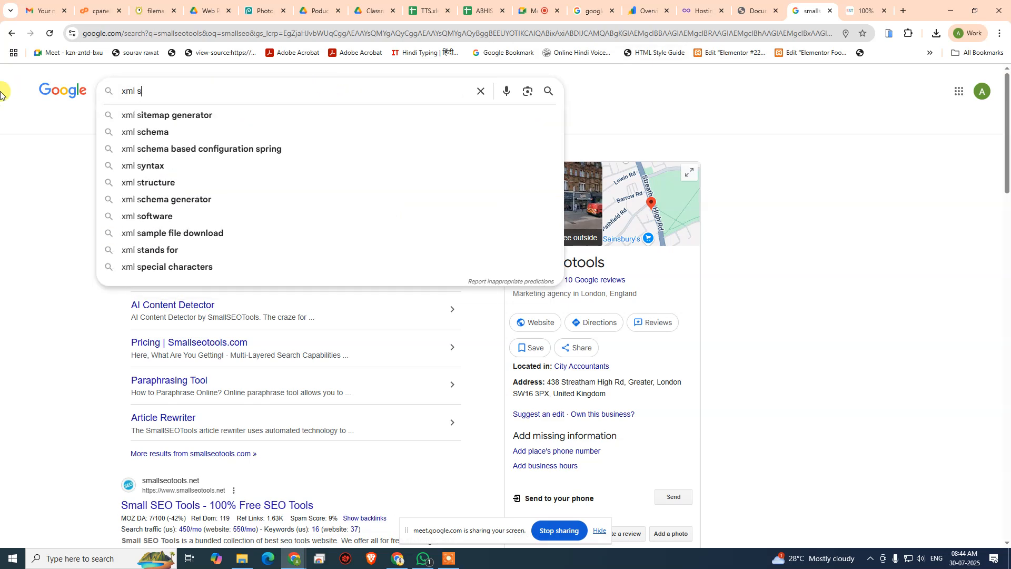
pyautogui.press('Down')
pyautogui.press('Return')
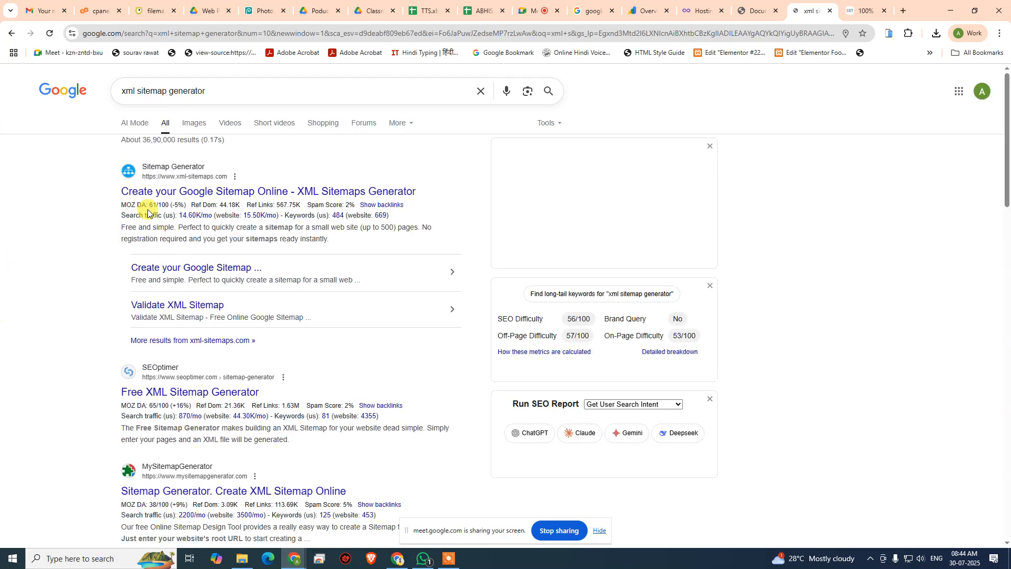
pyautogui.click(166, 195)
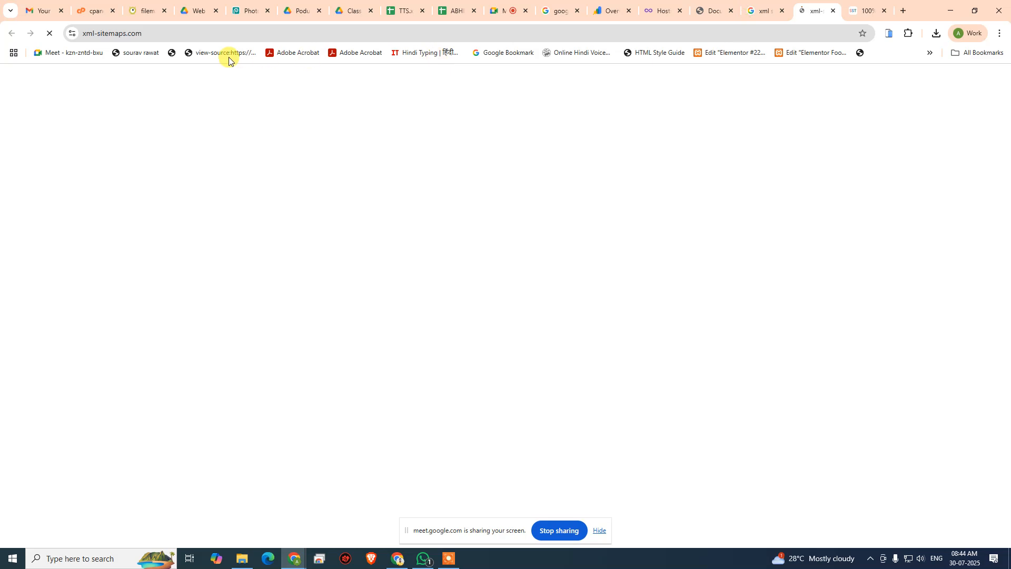
# Copy the live arenasouthx.html-5.me page's address and enter it as the website URL on XML-Sitemaps.com.
pyautogui.hotkey('ctrl', 'shift', 'Tab')
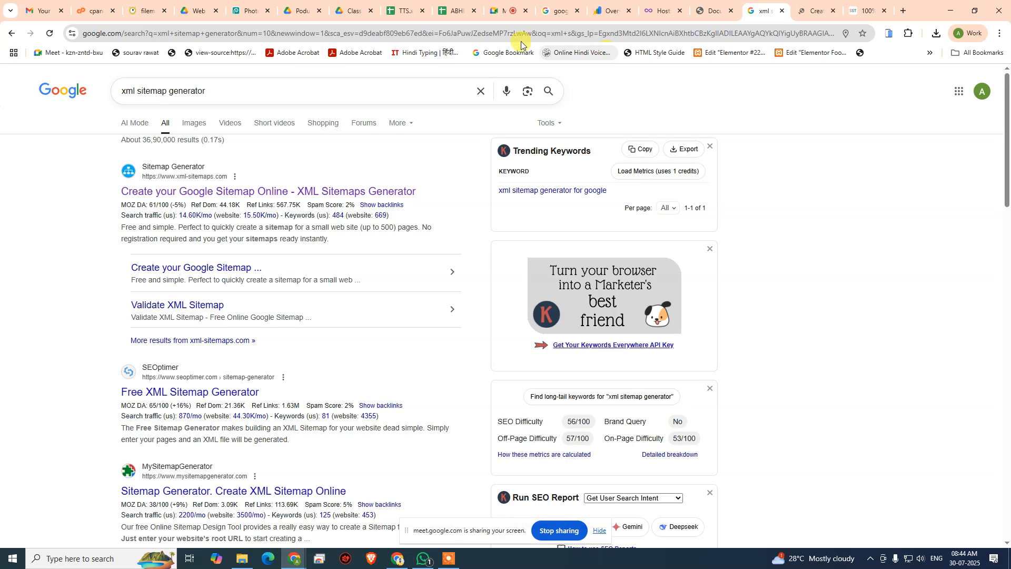
pyautogui.click(716, 10)
pyautogui.hotkey('ctrl', 'c')
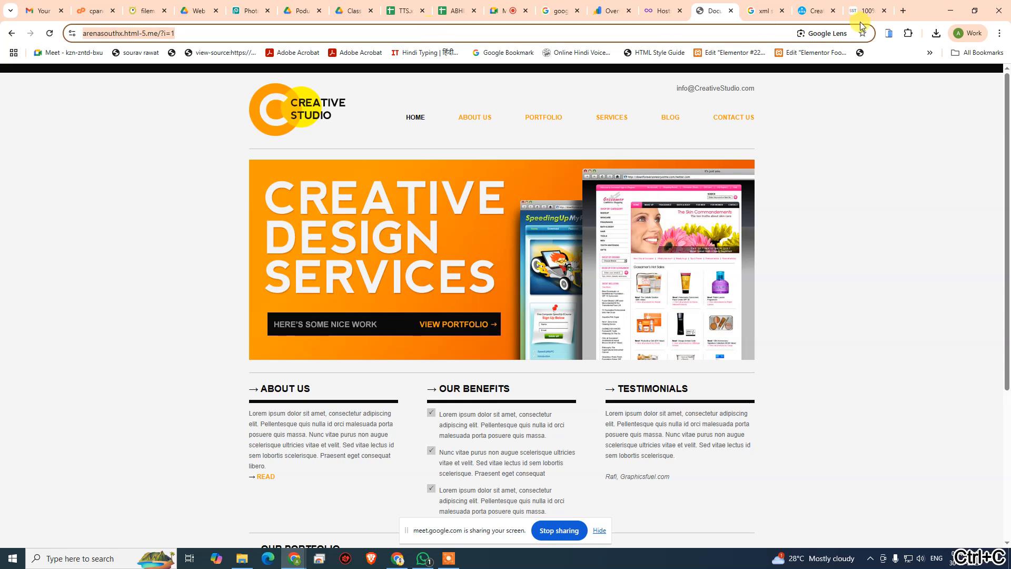
pyautogui.click(816, 10)
pyautogui.tripleClick(481, 146)
pyautogui.hotkey('ctrl', 'v')
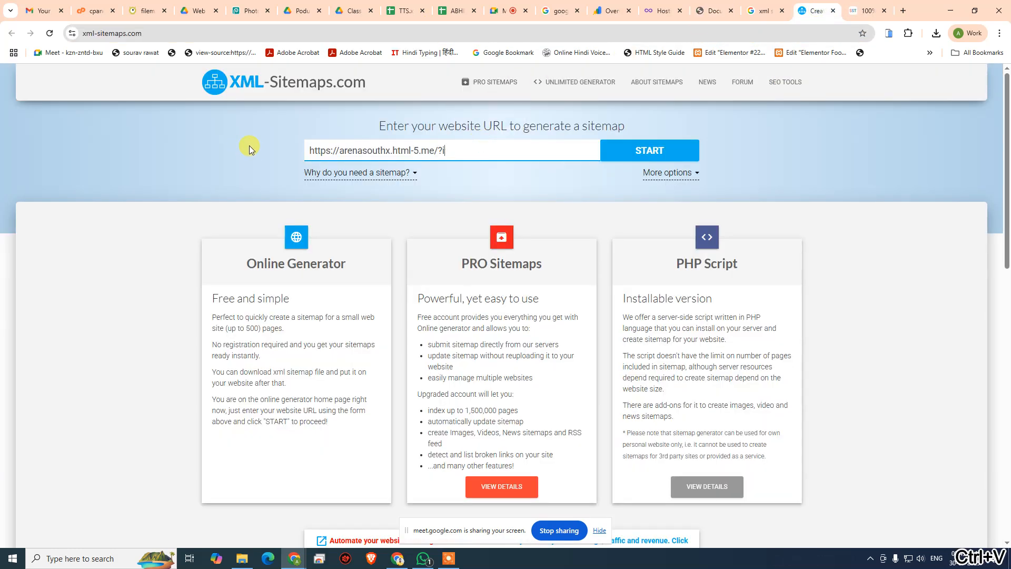
# Generate the sitemap for arenasouthx.html-5.me, open its details and download the XML sitemap file.
pyautogui.click(662, 150)
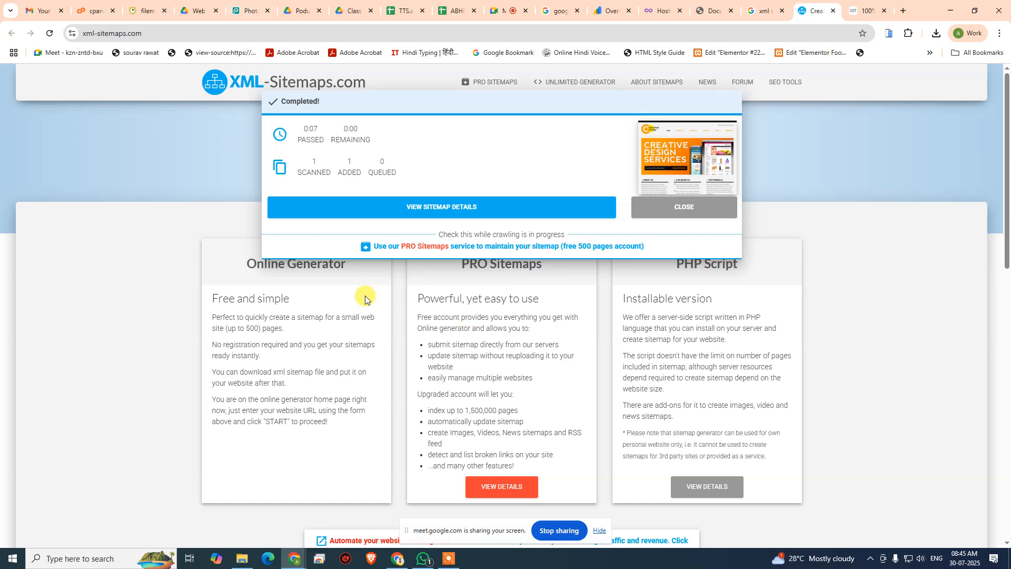
pyautogui.click(458, 208)
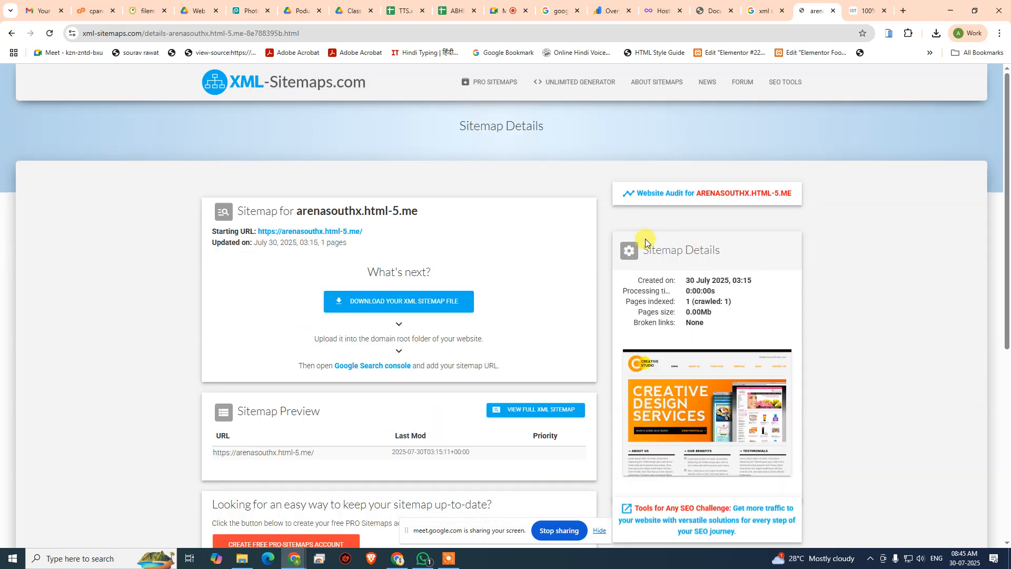
pyautogui.click(374, 311)
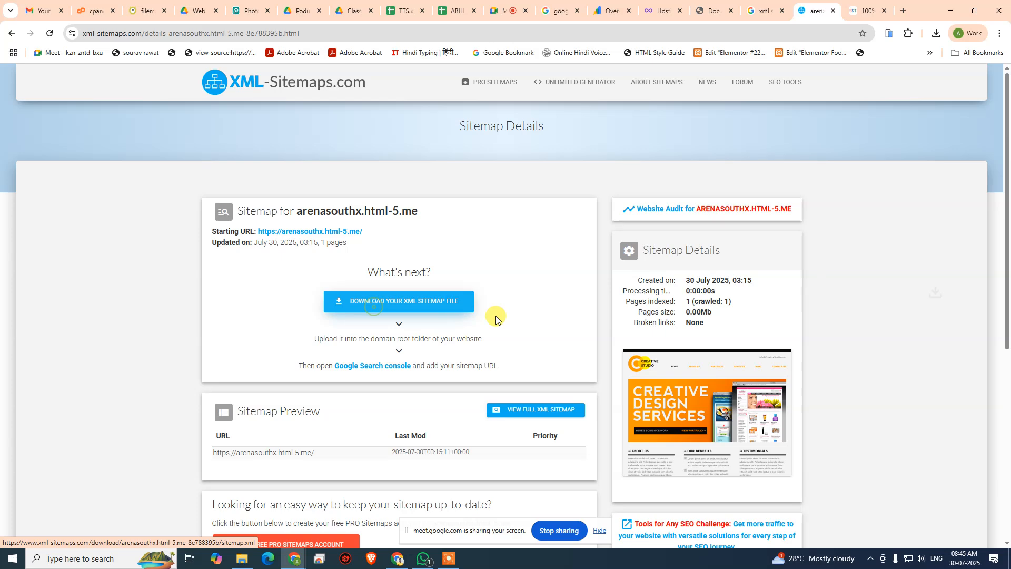
# Close the index.html editor in the hosting file manager and upload the downloaded sitemap.xml into htdocs.
pyautogui.moveTo(824, 68); pyautogui.dragTo(140, 2)
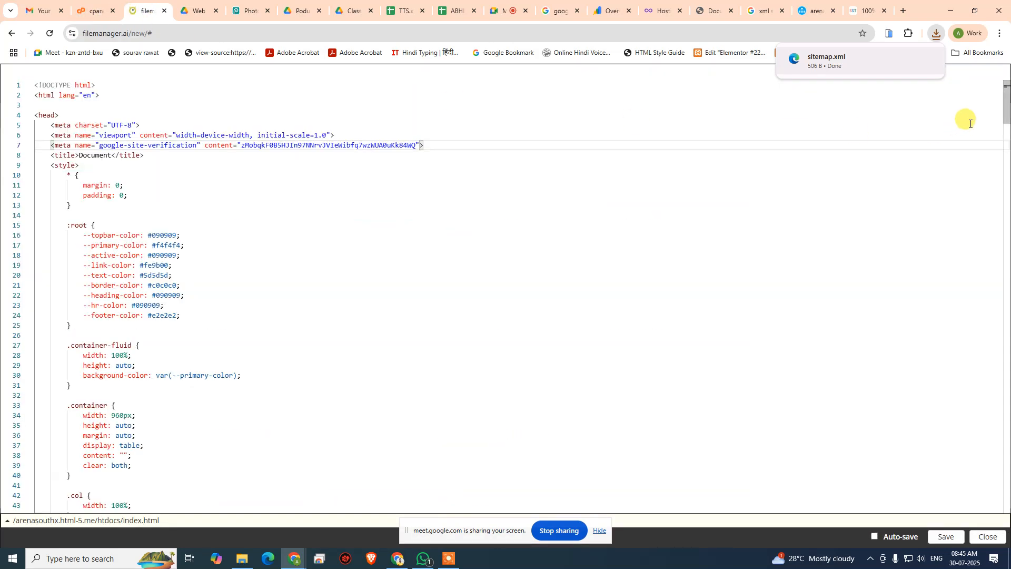
pyautogui.click(986, 536)
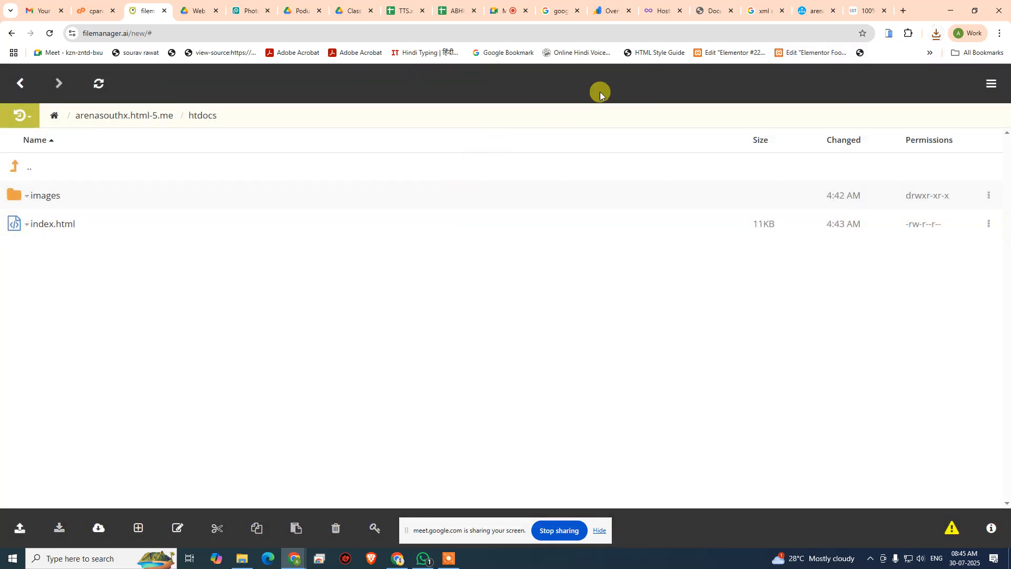
pyautogui.click(937, 35)
pyautogui.moveTo(847, 84); pyautogui.dragTo(232, 287)
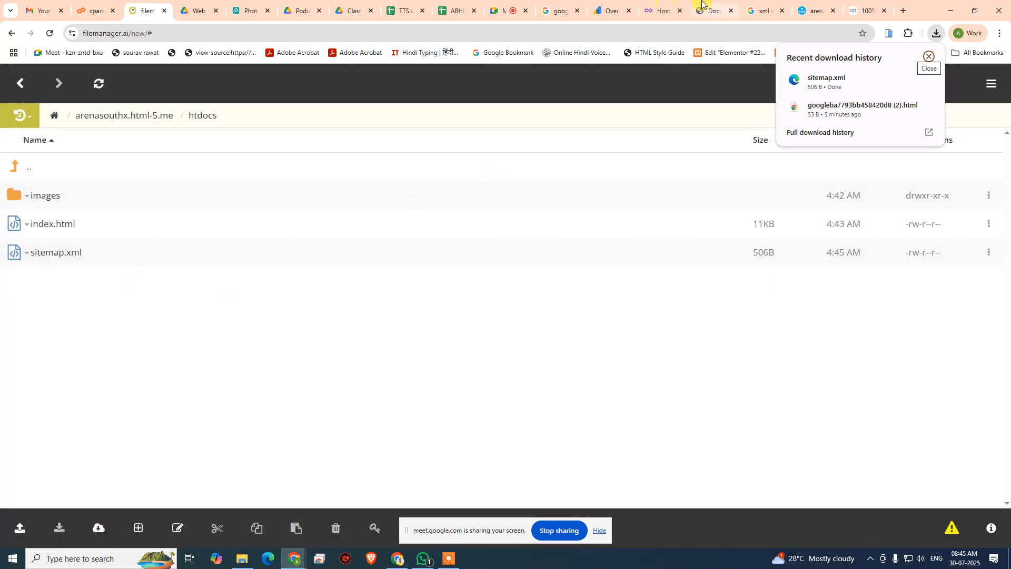
# Find and open the Robots.txt Generator on SmallSEOTools, and dismiss the ad-blocker notice.
pyautogui.click(851, 14)
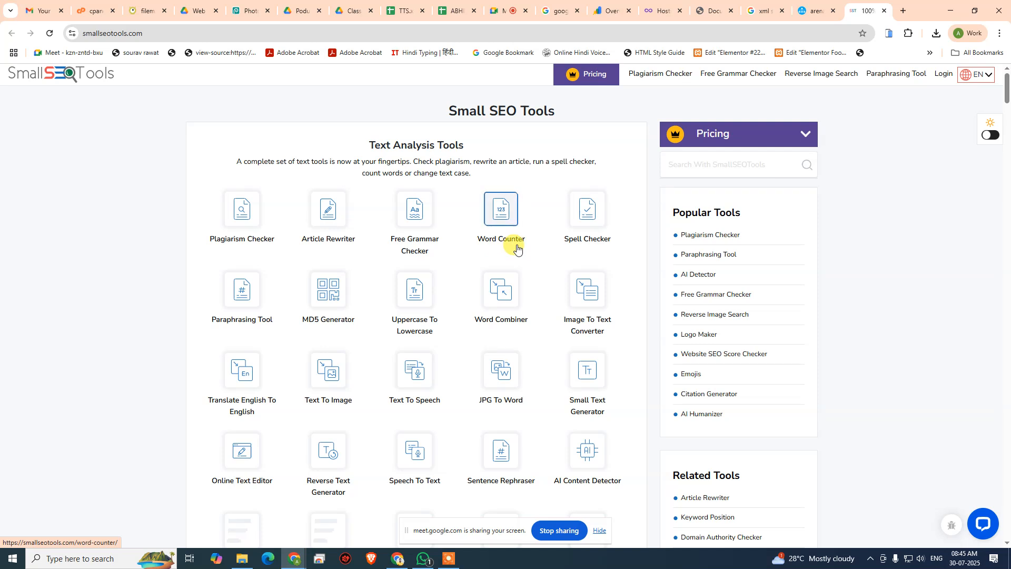
pyautogui.scroll(-3, 515, 291)
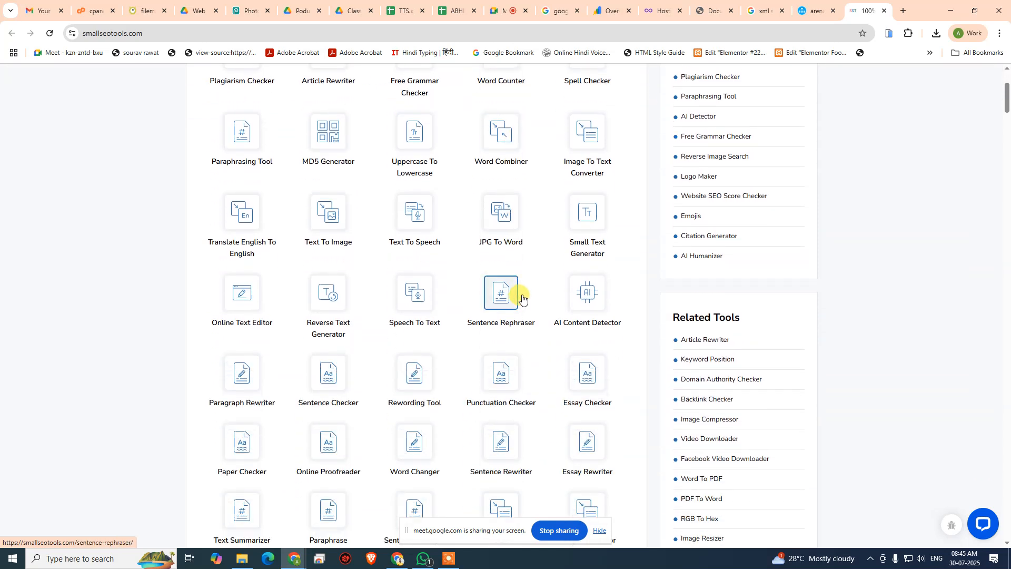
pyautogui.hotkey('ctrl', 'f')
pyautogui.write('robots-txt-generator/')
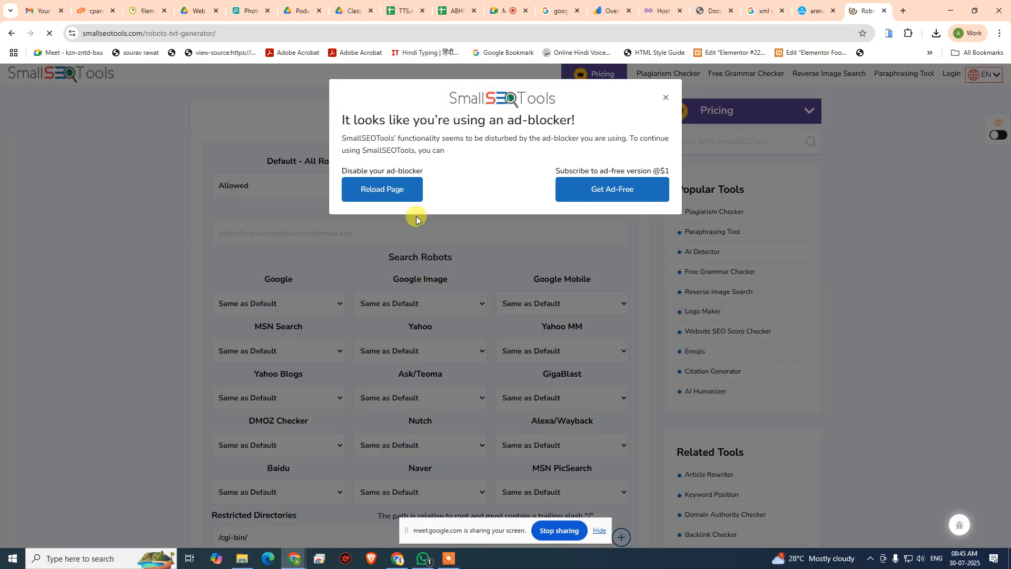
pyautogui.click(665, 97)
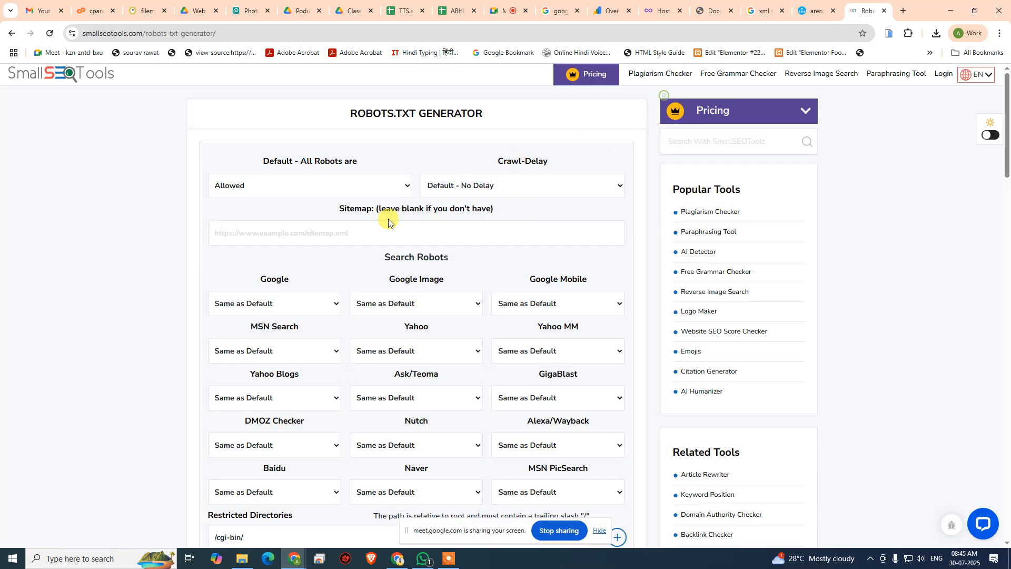
pyautogui.scroll(-2, 384, 232)
pyautogui.scroll(2, 384, 232)
pyautogui.click(315, 228)
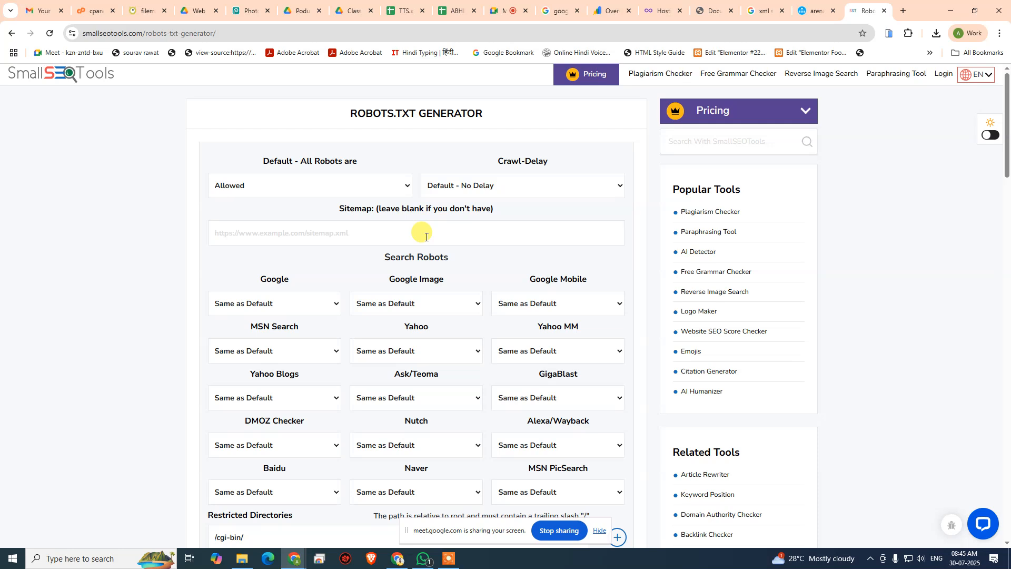
pyautogui.press('super+v')
pyautogui.click(274, 279)
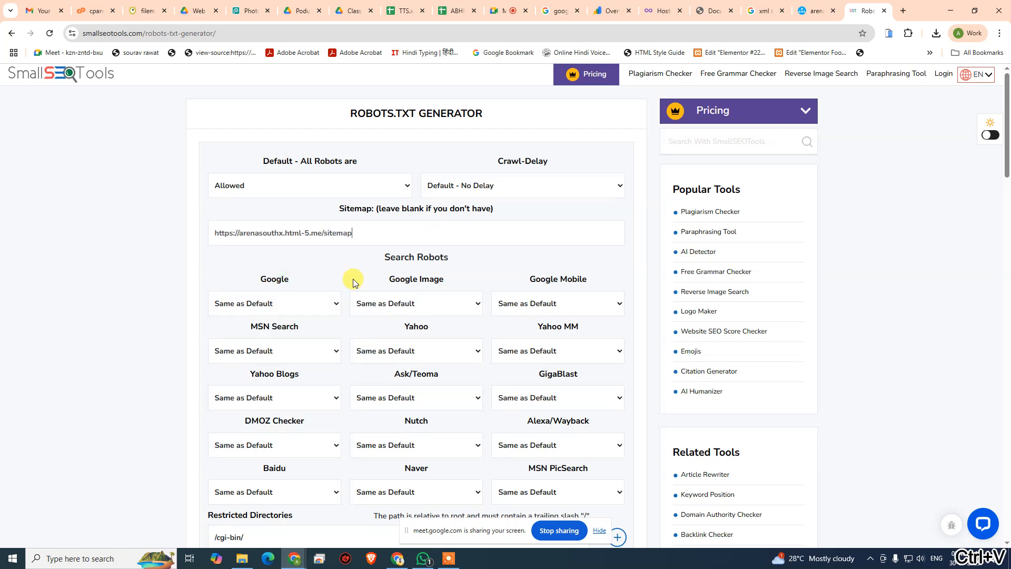
pyautogui.write('.xml')
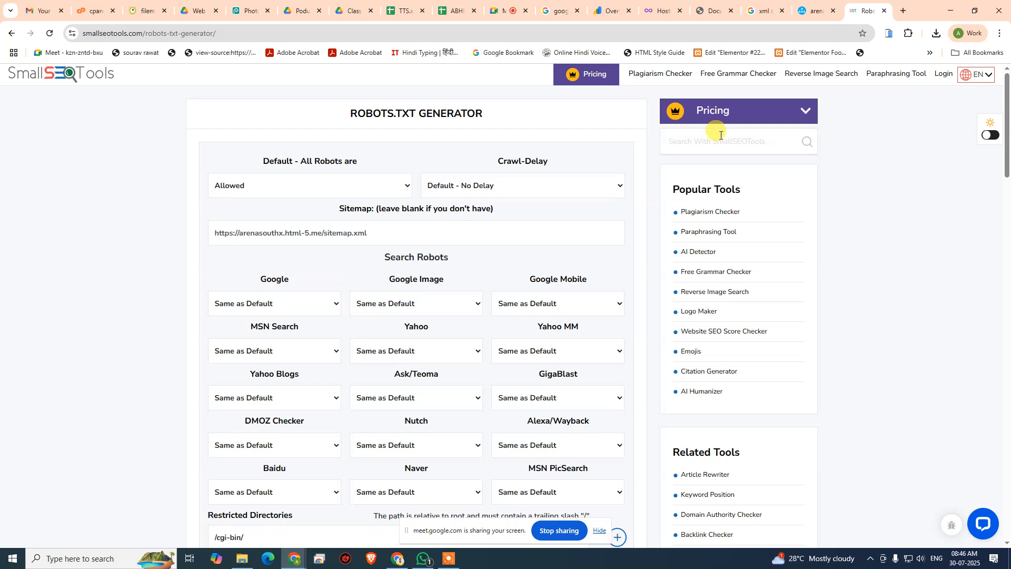
# Check the sitemap's file name in the download history and review the generator's default robots choices and remaining settings.
pyautogui.click(936, 33)
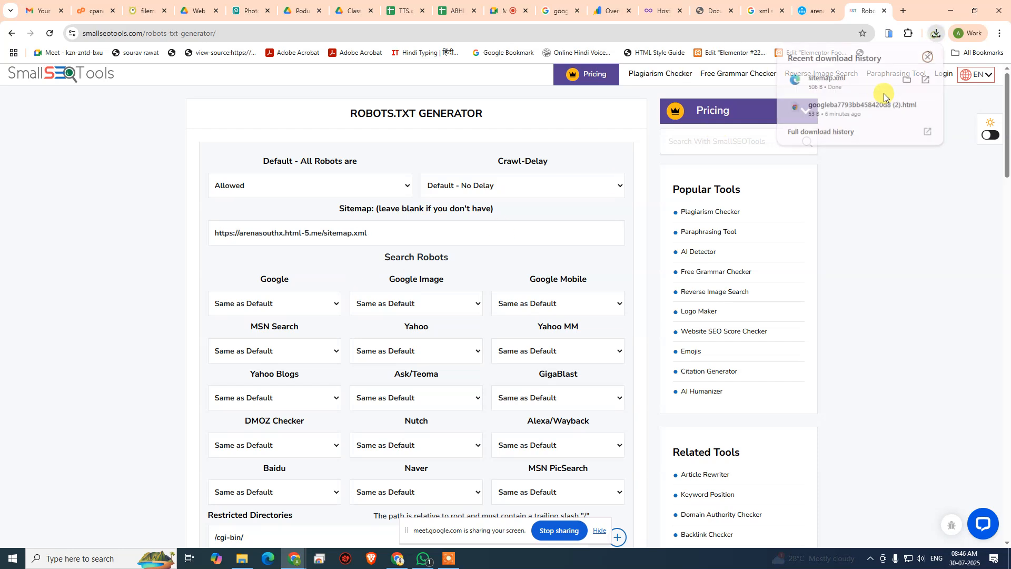
pyautogui.click(895, 232)
pyautogui.scroll(-1, 272, 295)
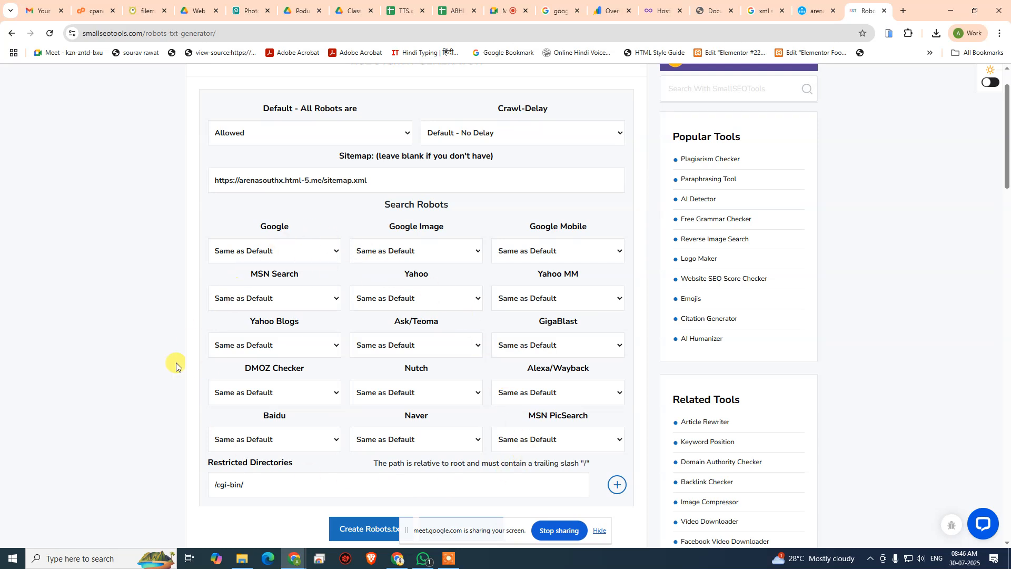
pyautogui.click(246, 138)
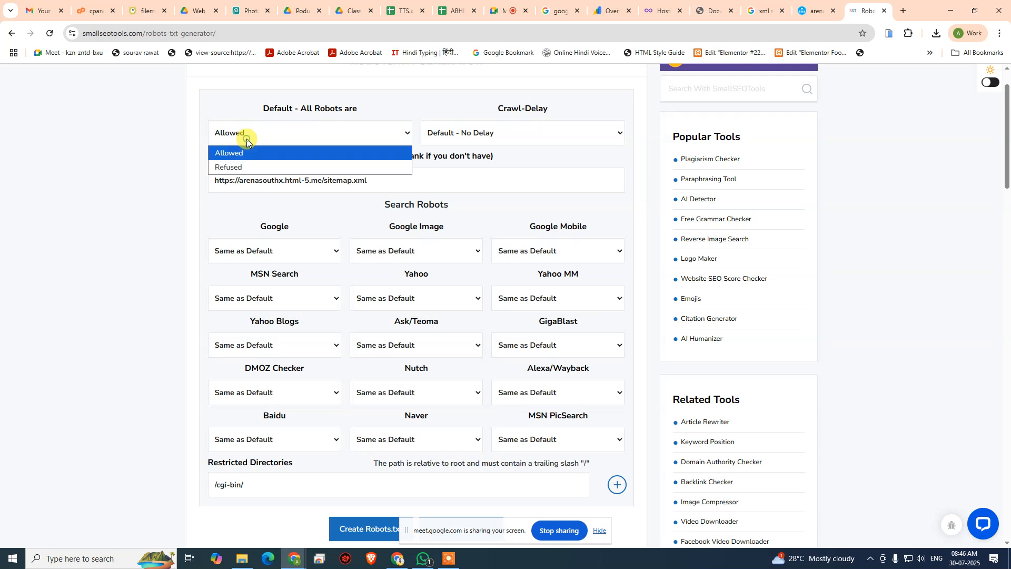
pyautogui.click(246, 138)
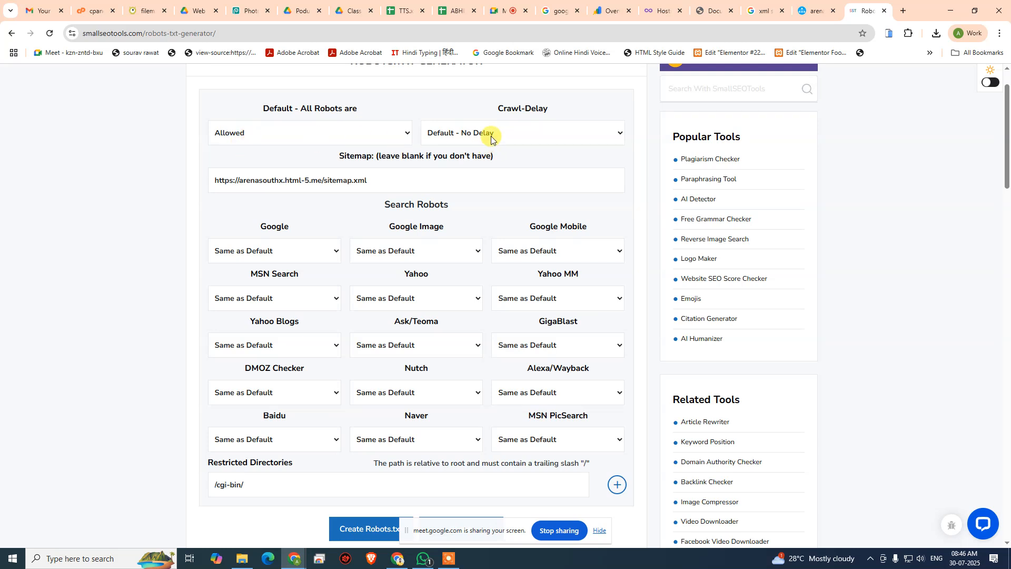
pyautogui.scroll(-2, 396, 220)
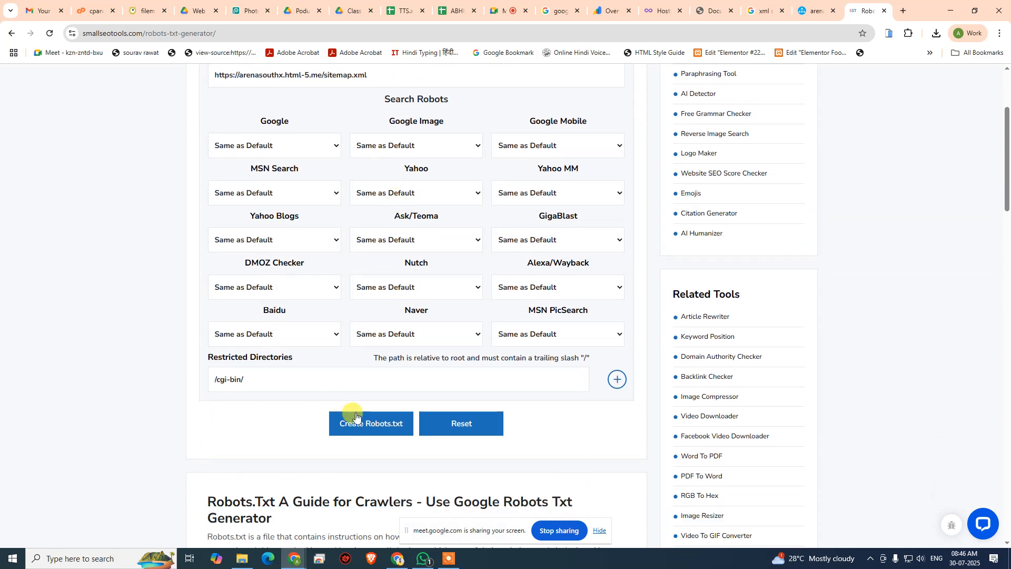
# Generate the robots.txt file with the current generator settings and export it as a download.
pyautogui.click(364, 430)
pyautogui.click(548, 104)
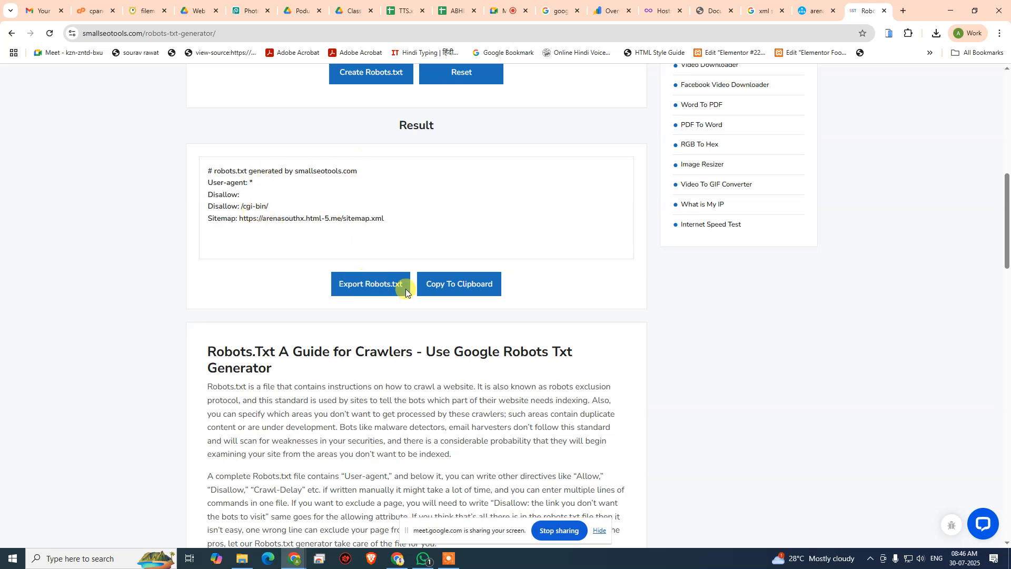
pyautogui.click(375, 278)
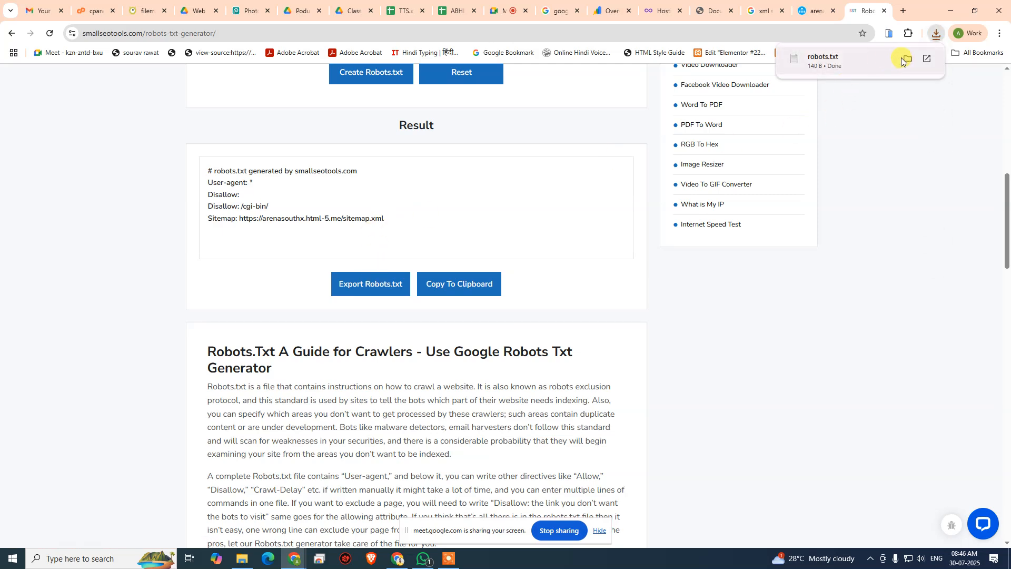
# Open the downloaded robots.txt in Notepad, delete the generator's comment line above User-agent, and close the file with the change saved.
pyautogui.click(927, 58)
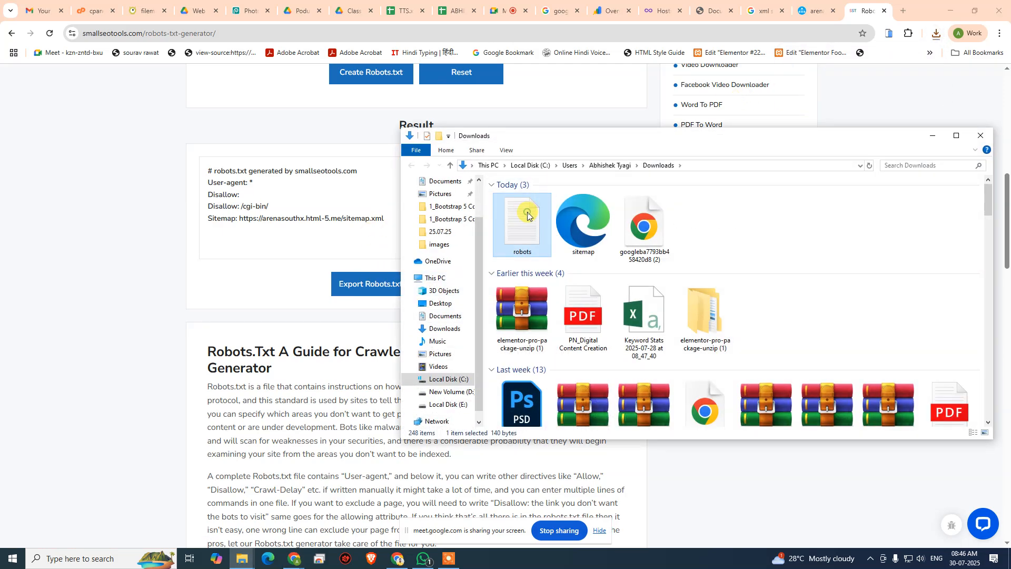
pyautogui.doubleClick(527, 215)
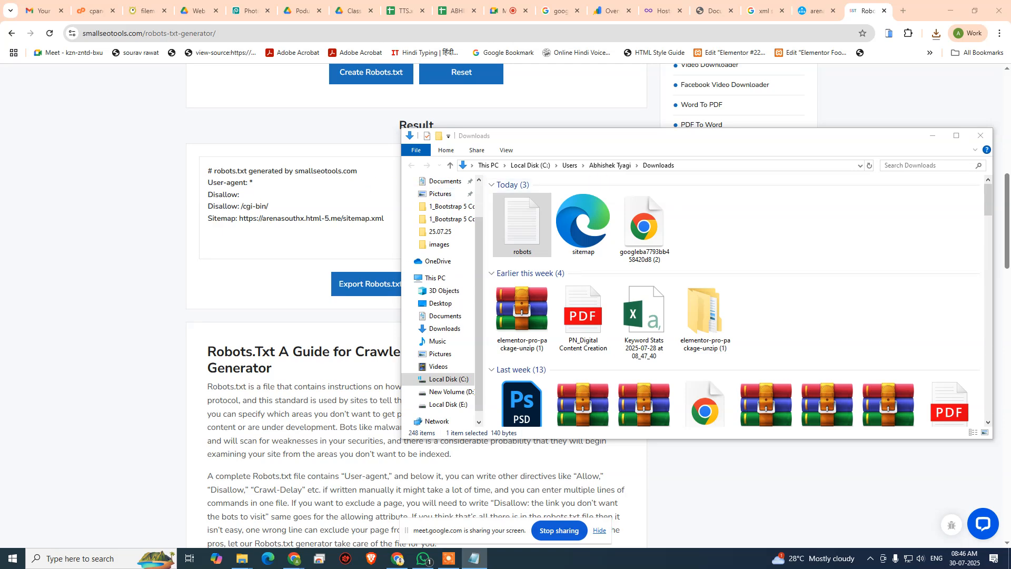
pyautogui.moveTo(539, 175); pyautogui.dragTo(155, 169)
pyautogui.press('Delete')
pyautogui.press('Delete')
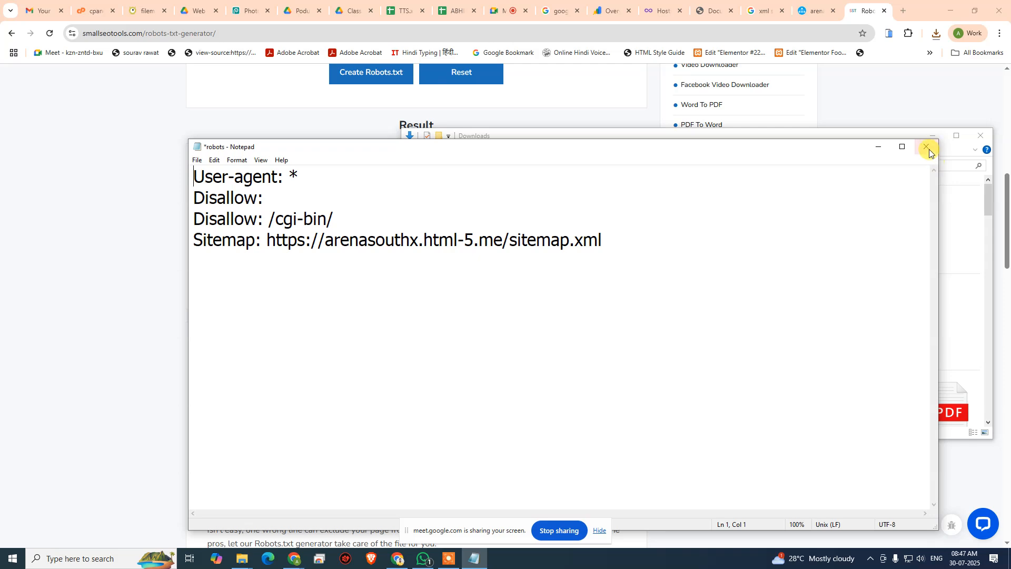
pyautogui.click(927, 147)
pyautogui.click(477, 287)
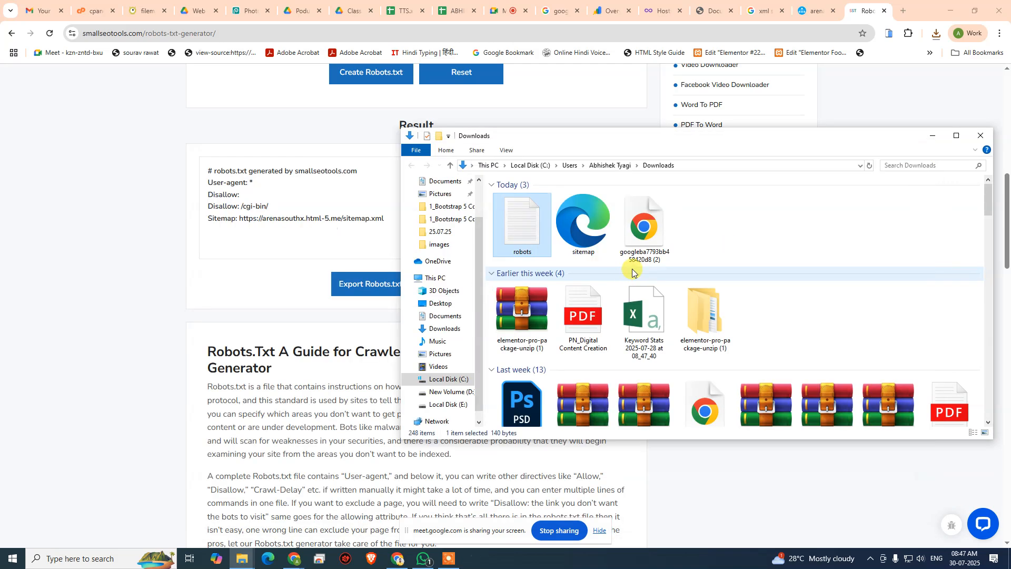
# Close the Downloads folder and upload the edited robots.txt into htdocs in the hosting file manager.
pyautogui.click(980, 135)
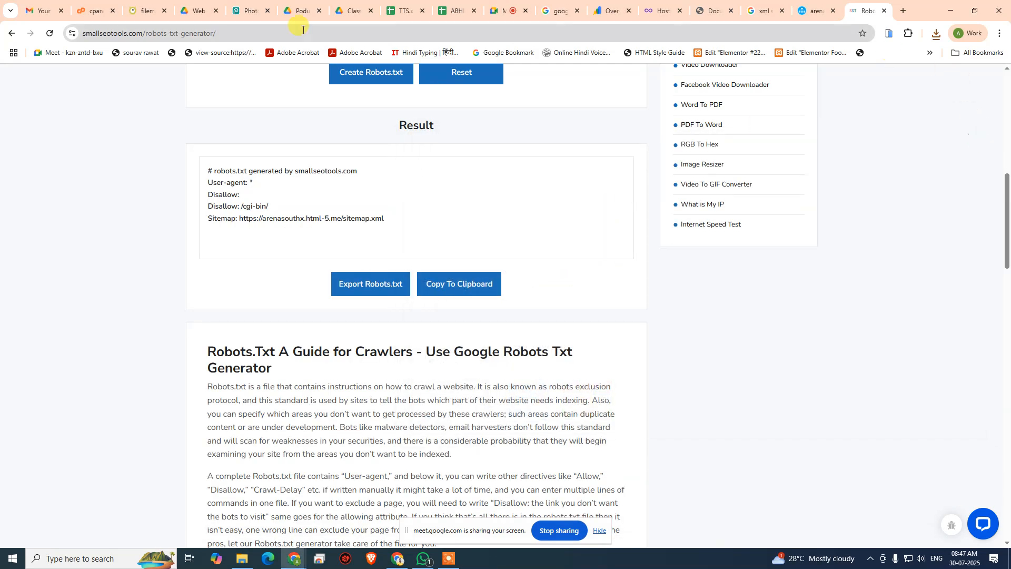
pyautogui.click(97, 15)
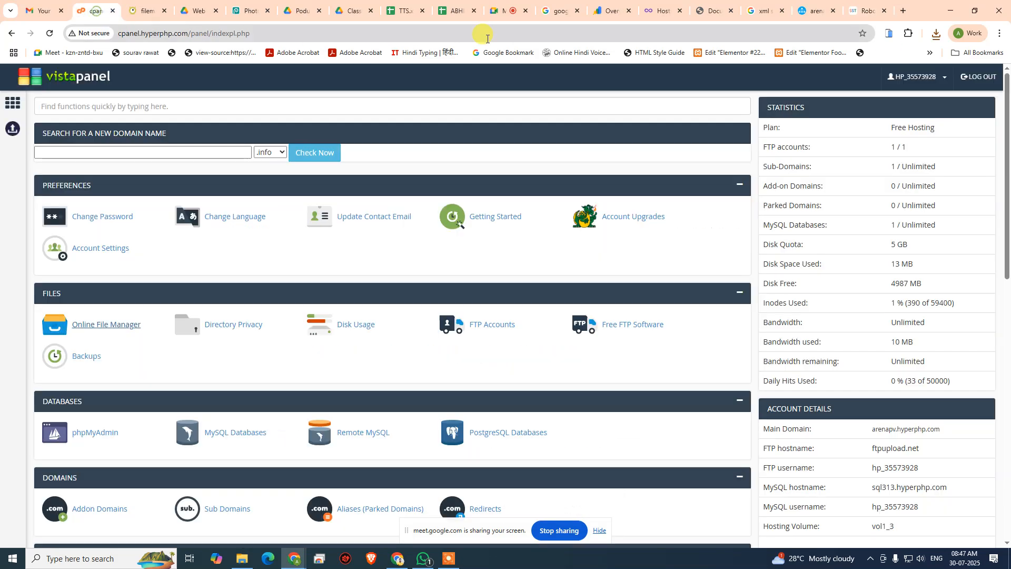
pyautogui.click(143, 11)
pyautogui.click(936, 34)
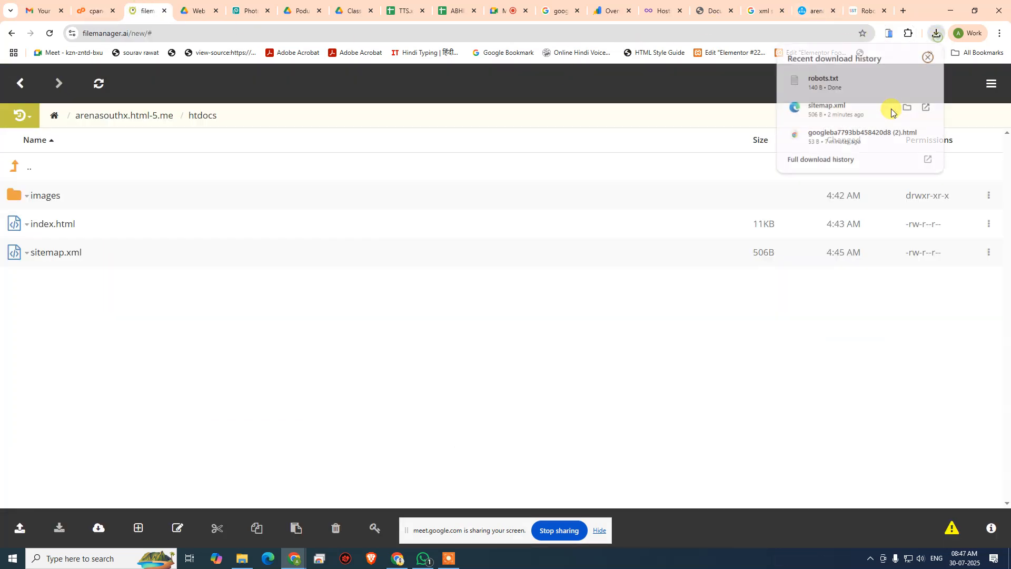
pyautogui.moveTo(807, 88); pyautogui.dragTo(160, 325)
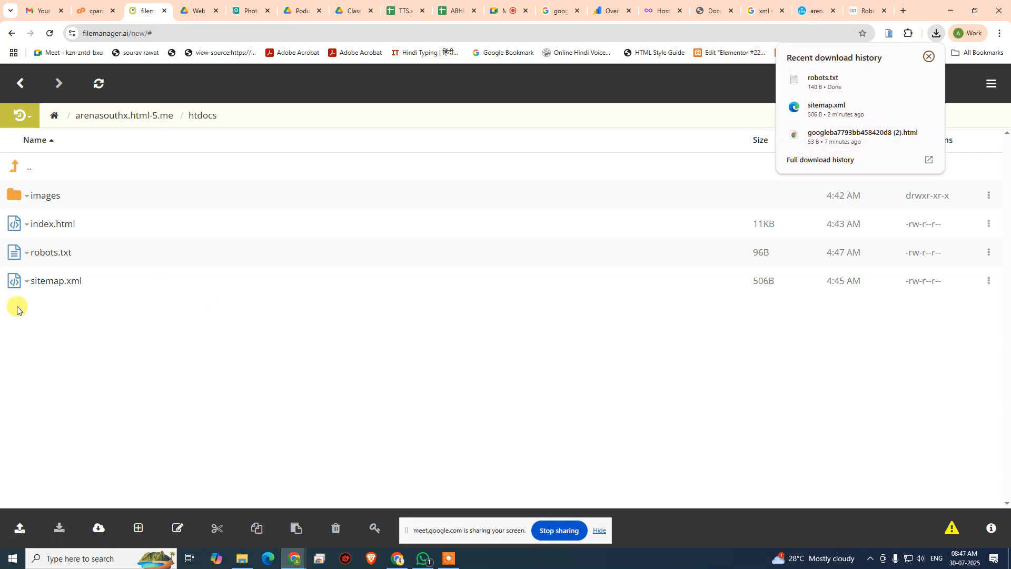
# Open index.html from htdocs for editing and replace its page title with "Best Animation Institute in Delhi".
pyautogui.click(26, 225)
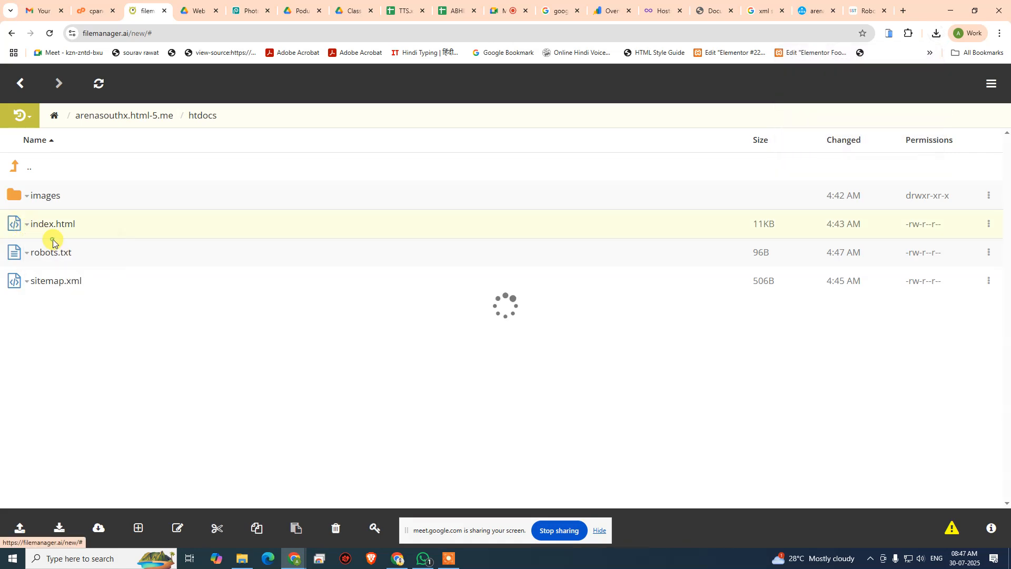
pyautogui.click(47, 242)
pyautogui.moveTo(82, 154); pyautogui.dragTo(112, 157)
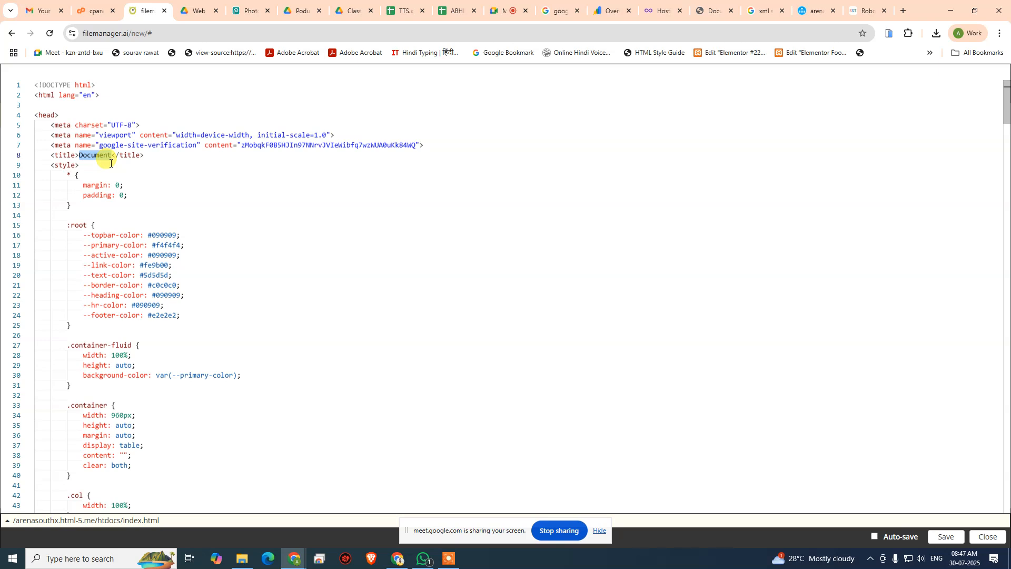
pyautogui.write('Best An')
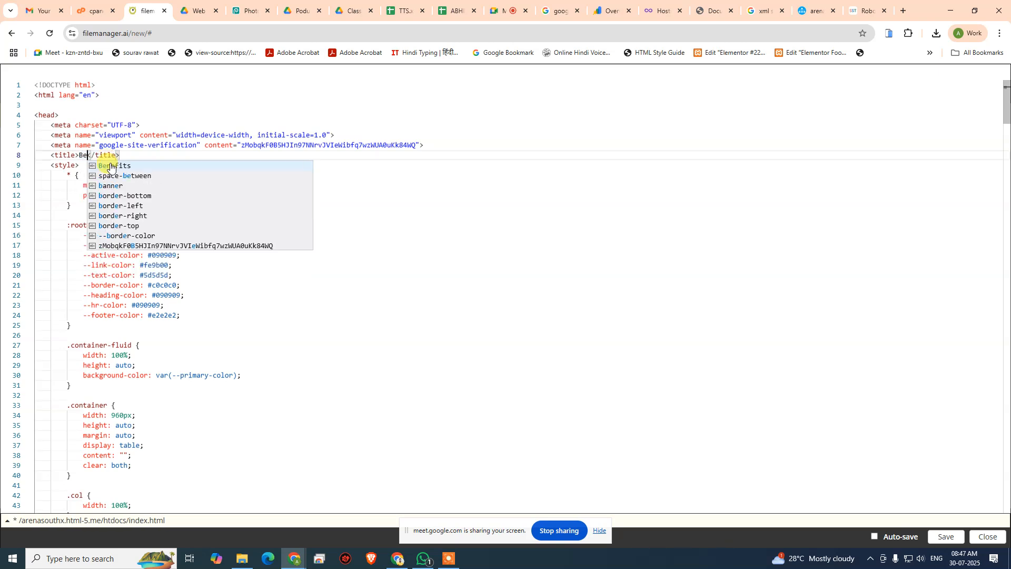
pyautogui.press('BackSpace')
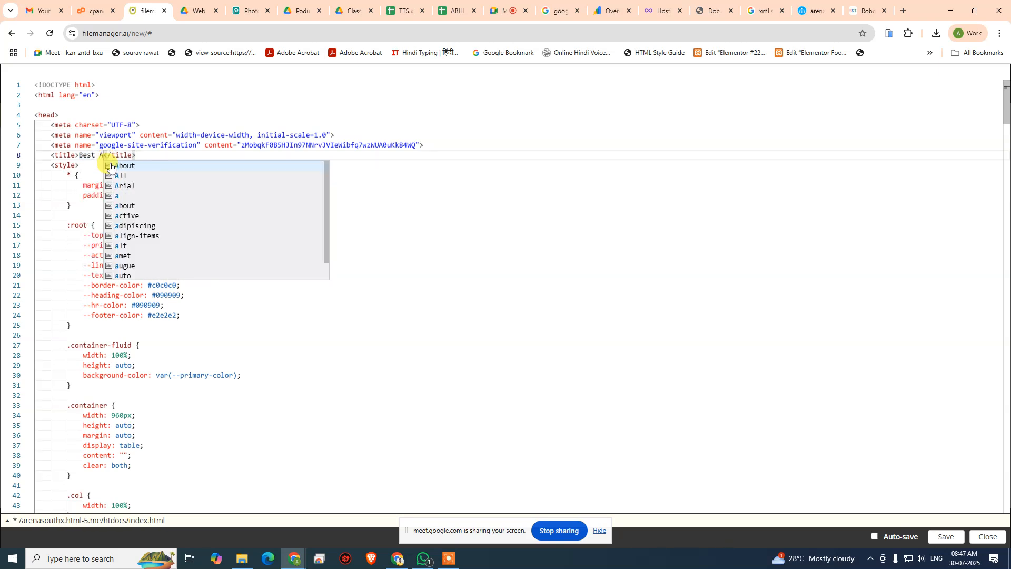
pyautogui.write('nimation in')
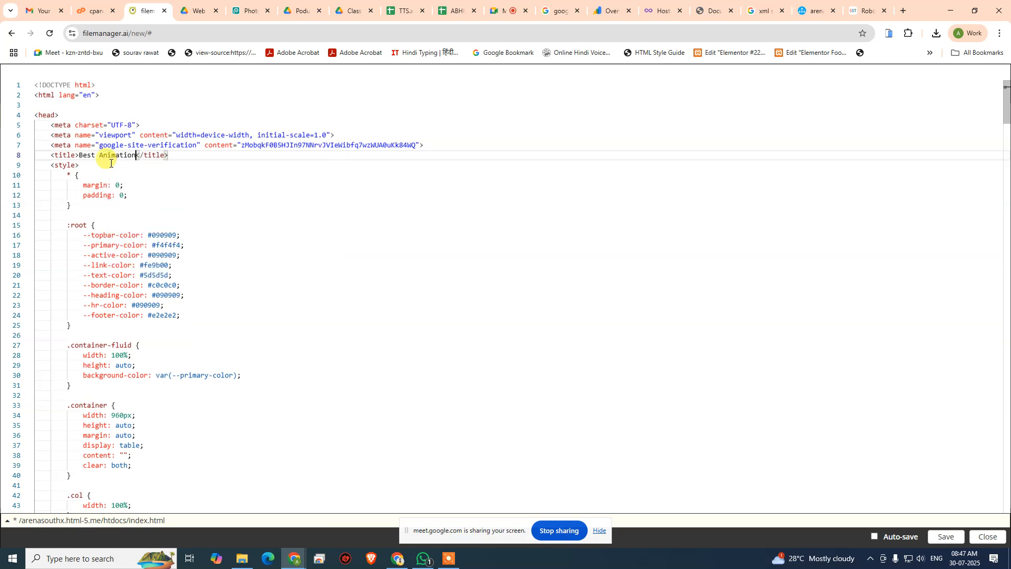
pyautogui.press('BackSpace')
pyautogui.press('BackSpace')
pyautogui.write('Institute In')
pyautogui.press('BackSpace')
pyautogui.press('BackSpace')
pyautogui.press('BackSpace')
pyautogui.write('in Delh')
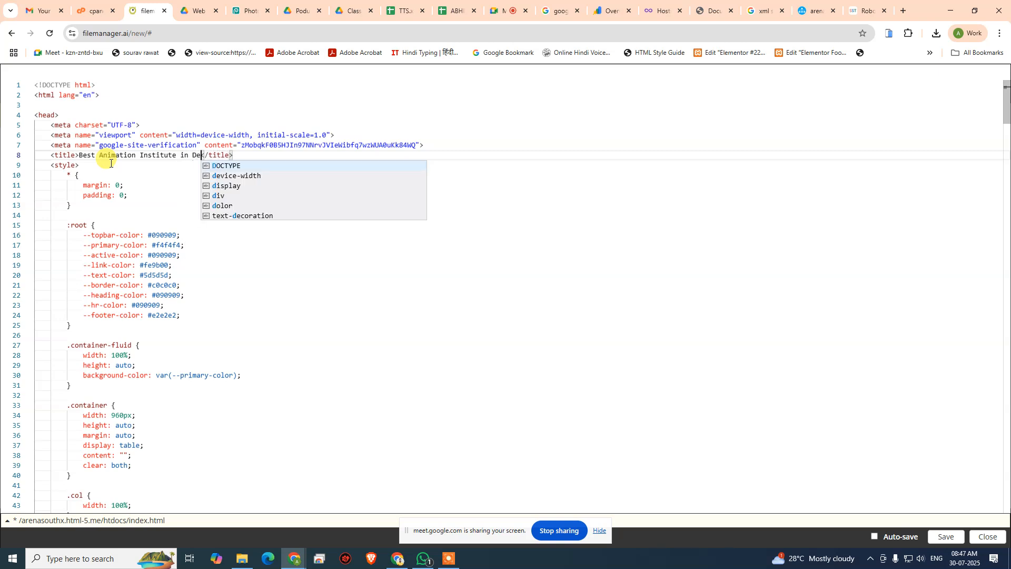
pyautogui.write('i')
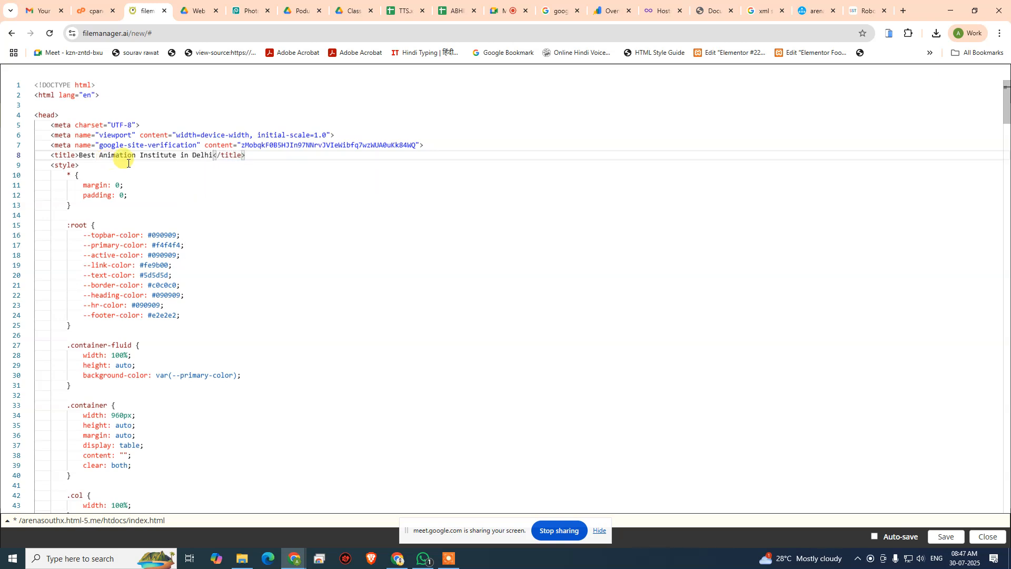
# Save and close index.html, and reload the live arenasouthx.html-5.me page to check its title.
pyautogui.click(955, 534)
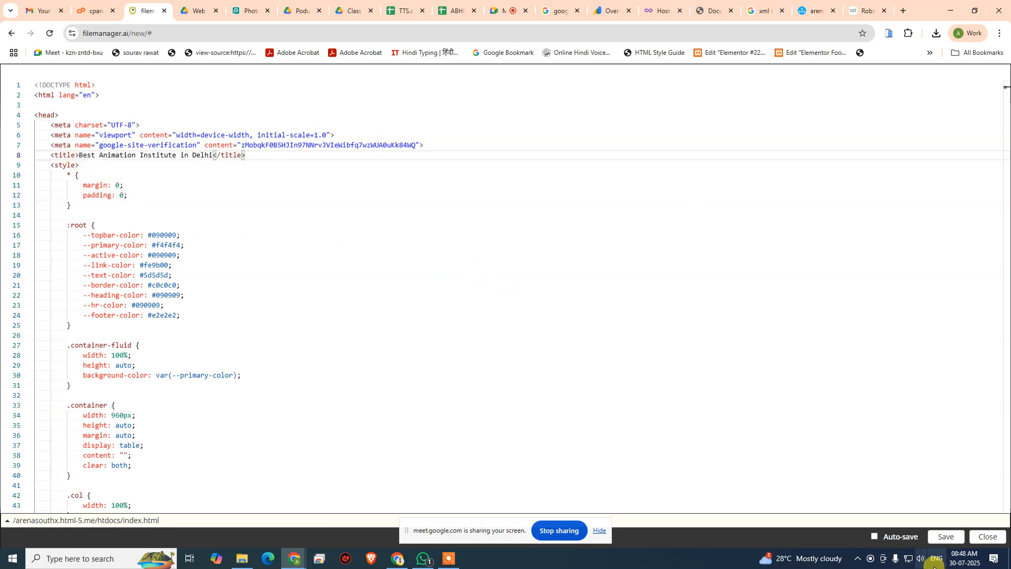
pyautogui.click(987, 536)
pyautogui.click(719, 16)
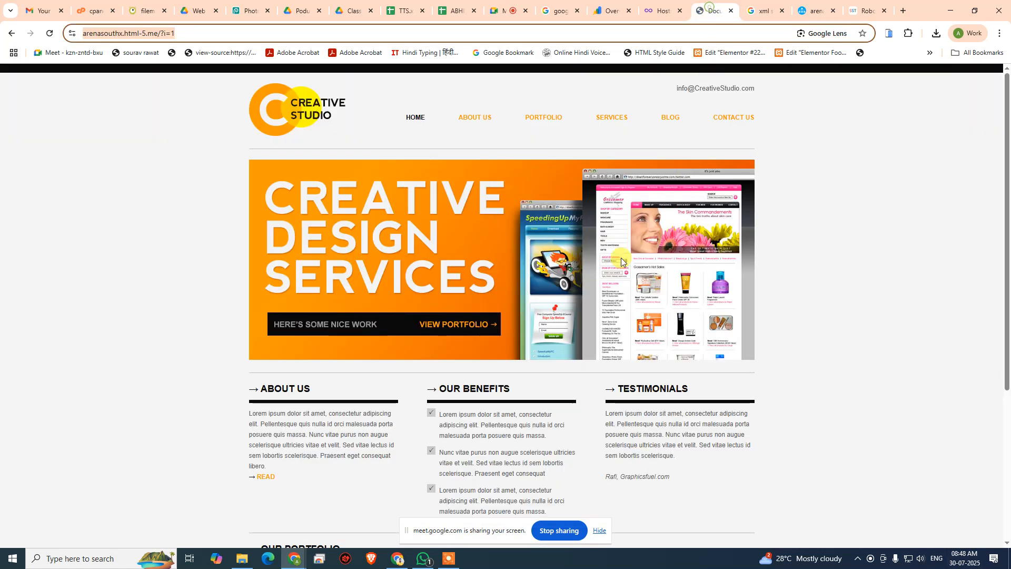
pyautogui.press('F5')
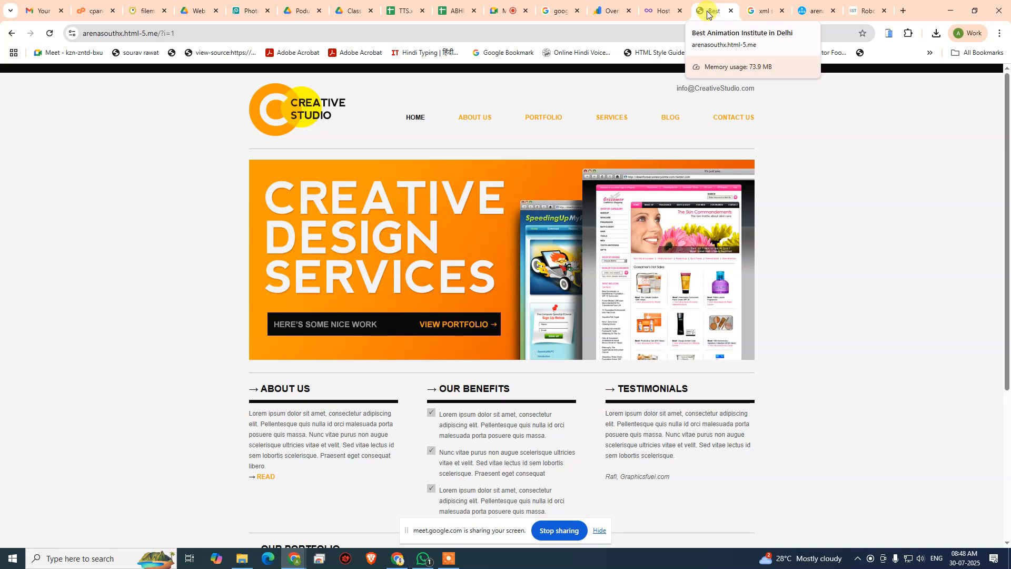
# Submit sitemap.xml as a new sitemap for the arenasouthx.html-5.me property in Google Search Console and dismiss the confirmation.
pyautogui.click(611, 11)
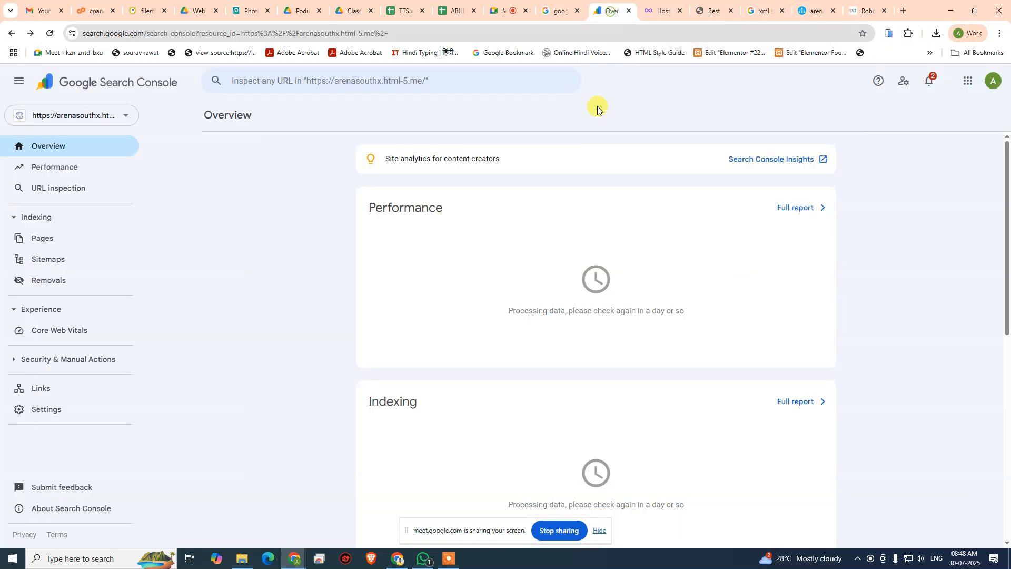
pyautogui.click(40, 258)
pyautogui.click(539, 187)
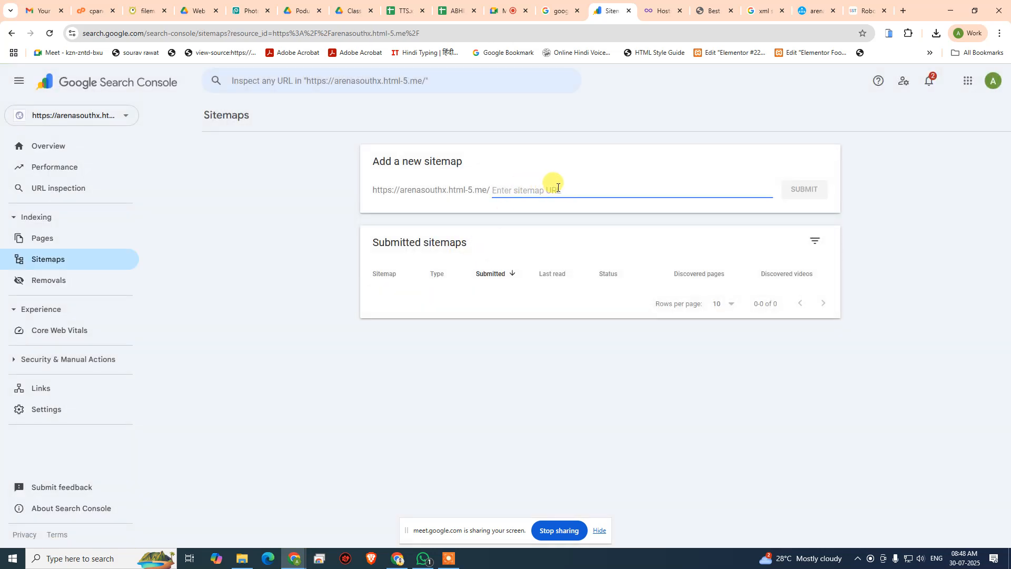
pyautogui.write('sitemap.xml')
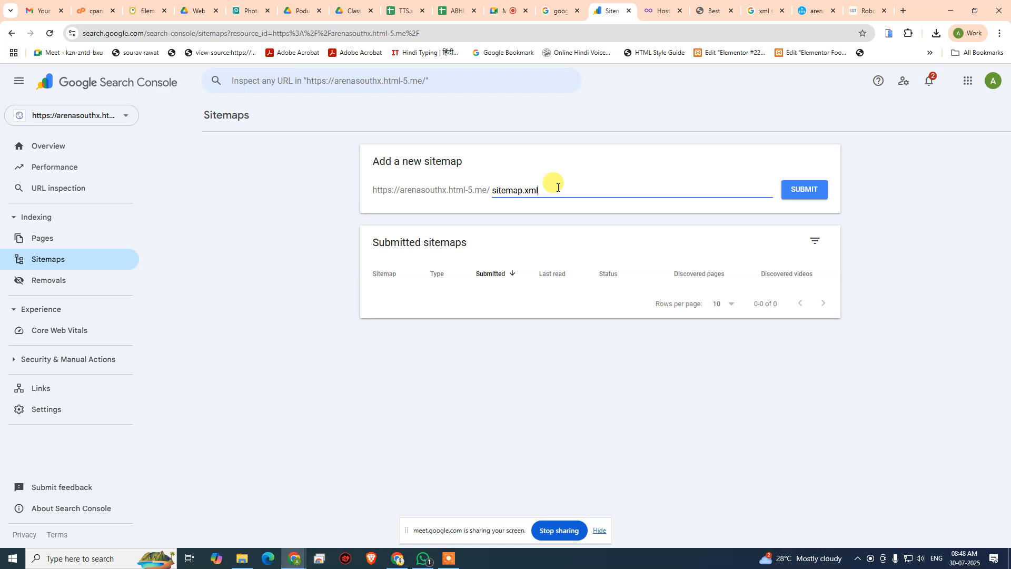
pyautogui.click(803, 190)
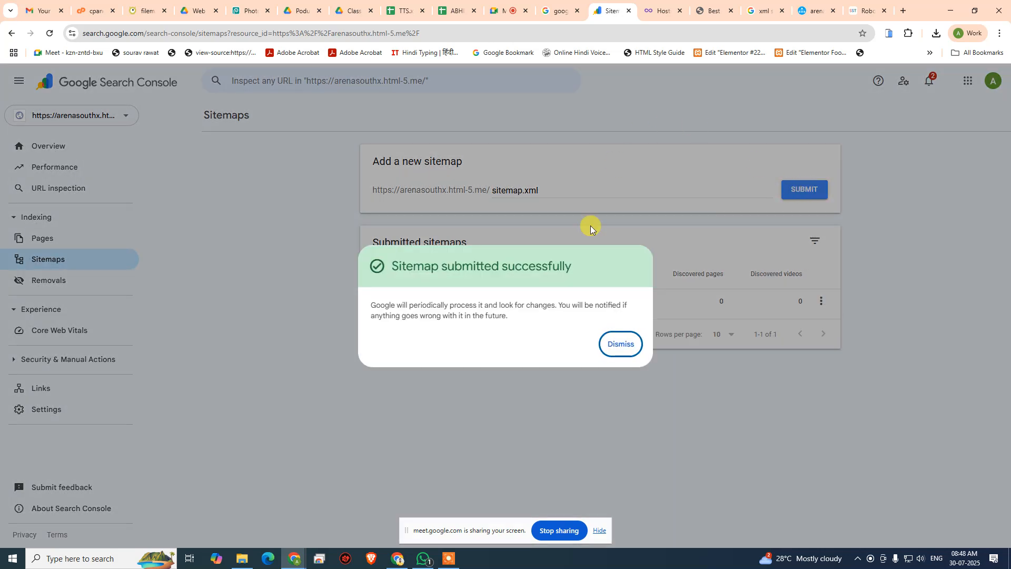
pyautogui.click(613, 343)
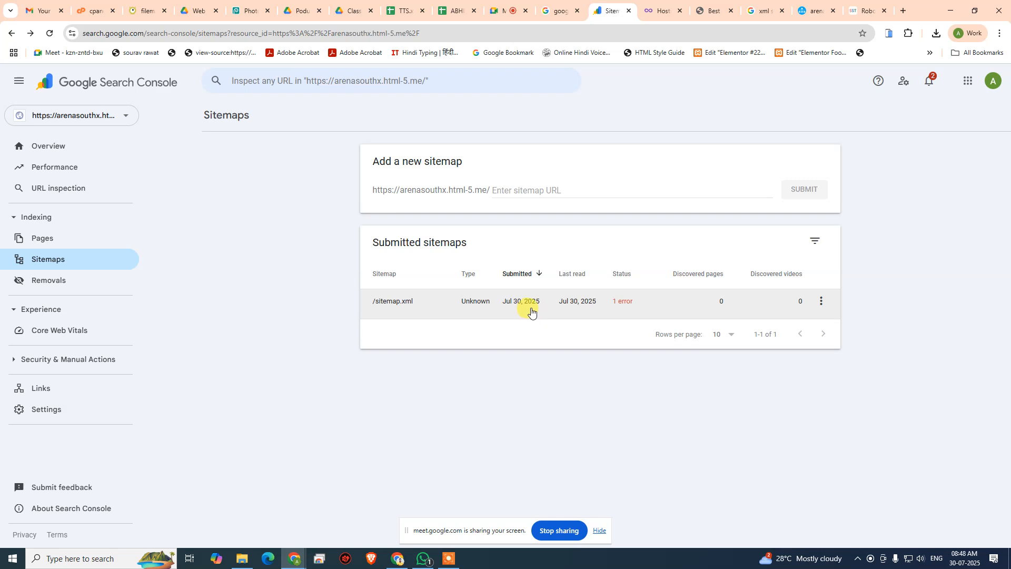
# Review the submitted sitemap's error details and open the downloaded sitemap.xml in Notepad.
pyautogui.click(626, 307)
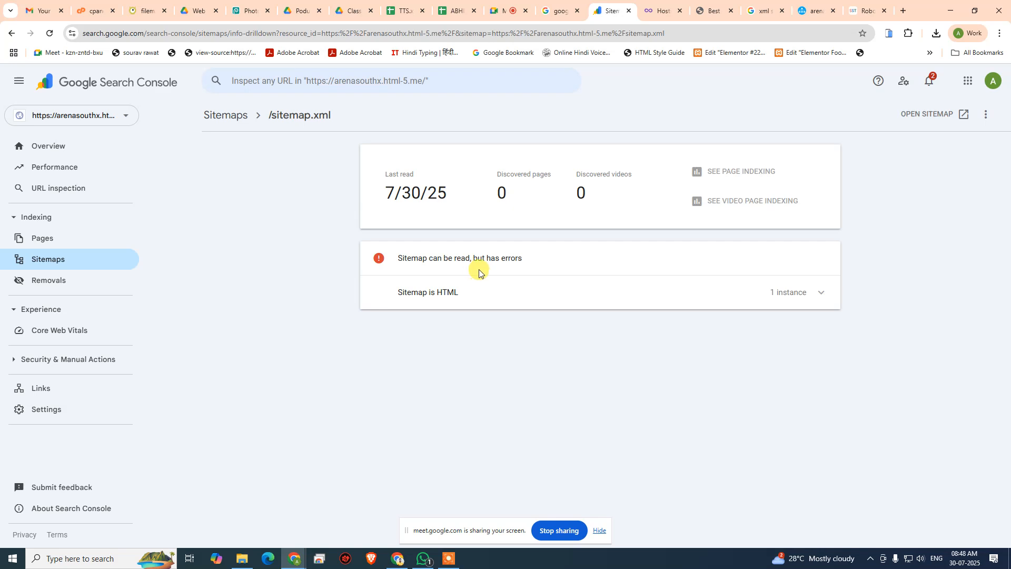
pyautogui.click(457, 293)
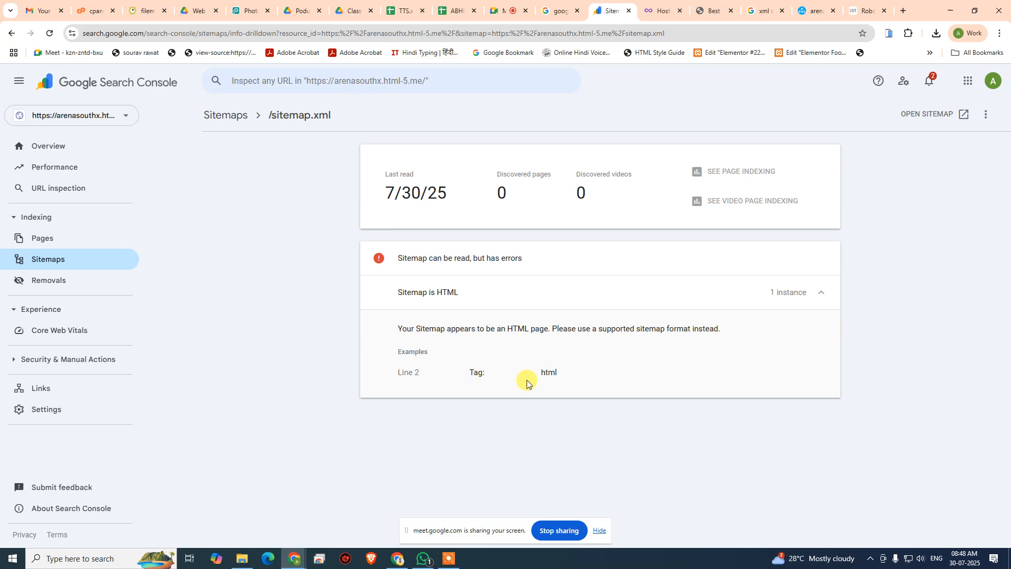
pyautogui.click(936, 32)
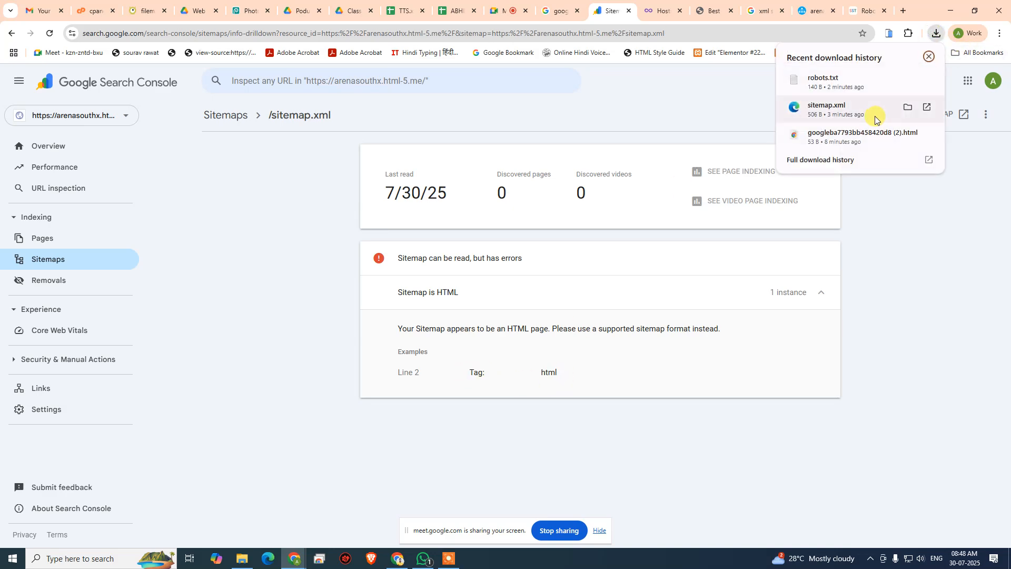
pyautogui.click(906, 109)
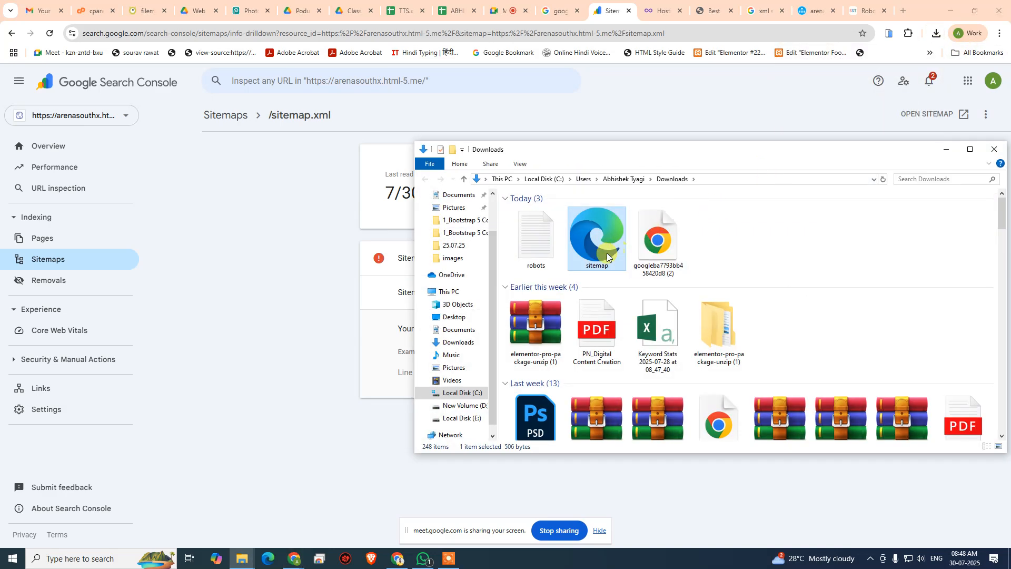
pyautogui.rightClick(607, 253)
pyautogui.moveTo(707, 306)
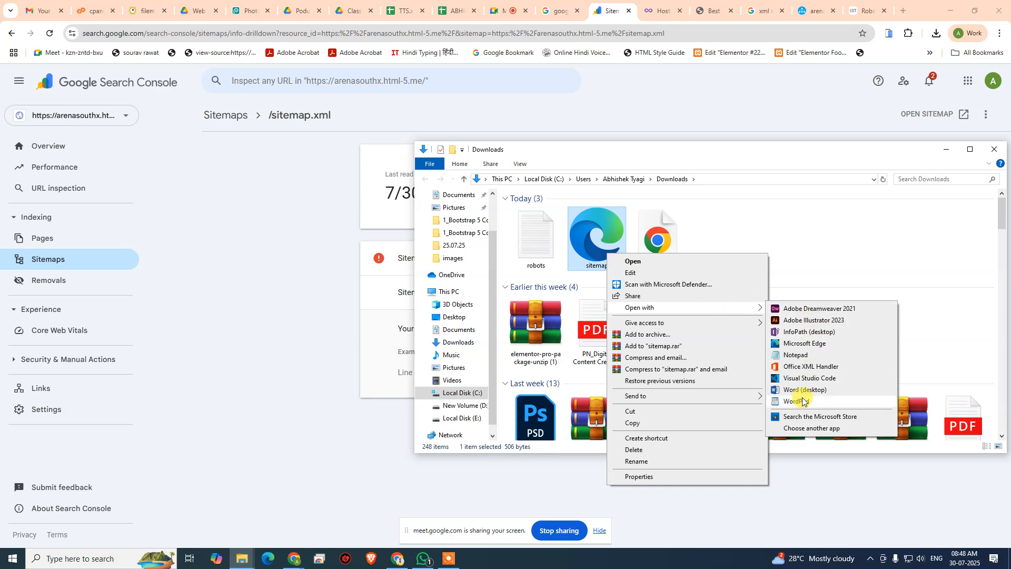
pyautogui.click(801, 356)
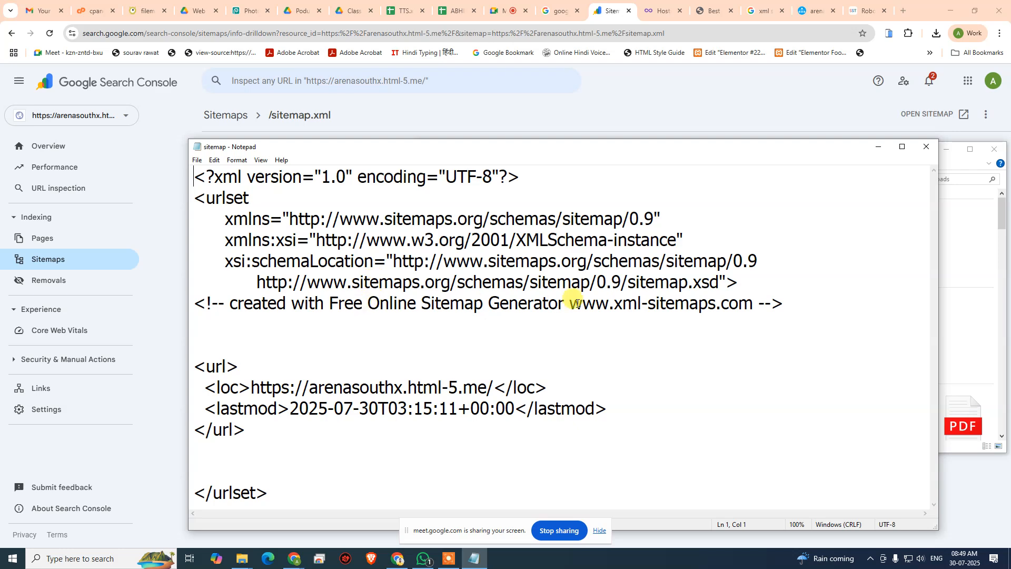
# Delete the "created with Free Online Sitemap Generator" comment and an extra blank line from sitemap.xml, save it, and return to Search Console.
pyautogui.tripleClick(798, 302)
pyautogui.press('BackSpace')
pyautogui.press('BackSpace')
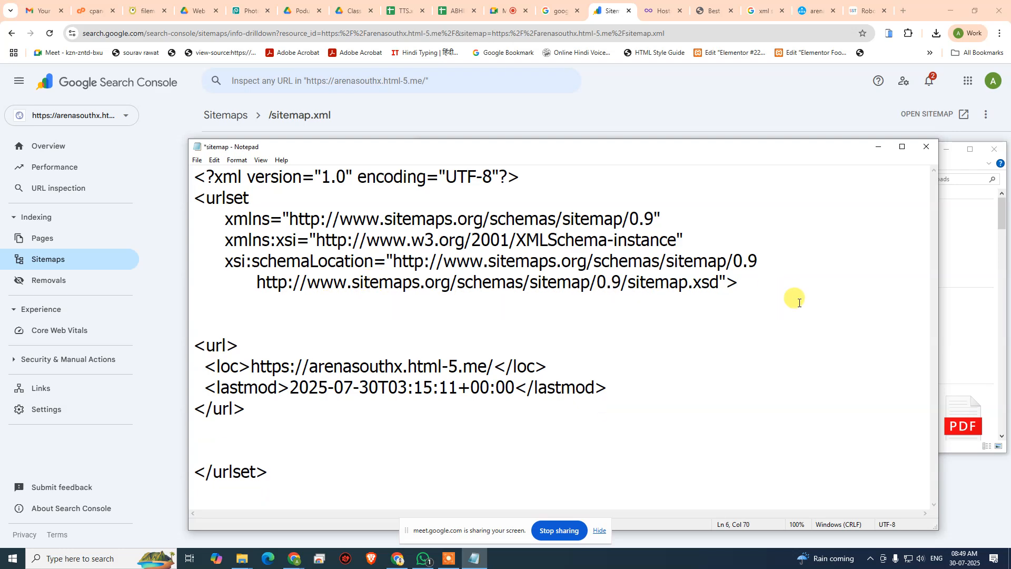
pyautogui.press('Delete')
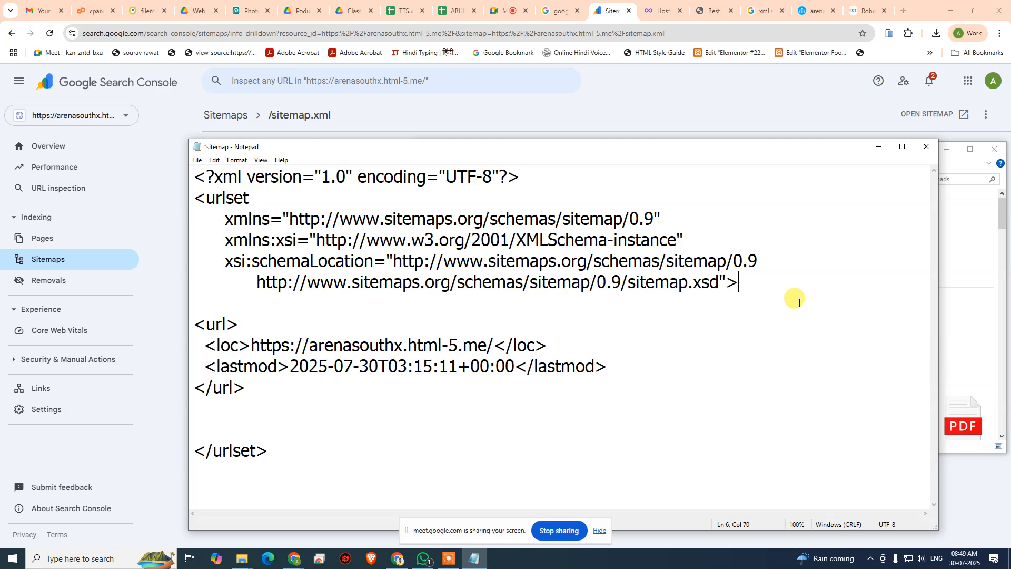
pyautogui.hotkey('ctrl', 's')
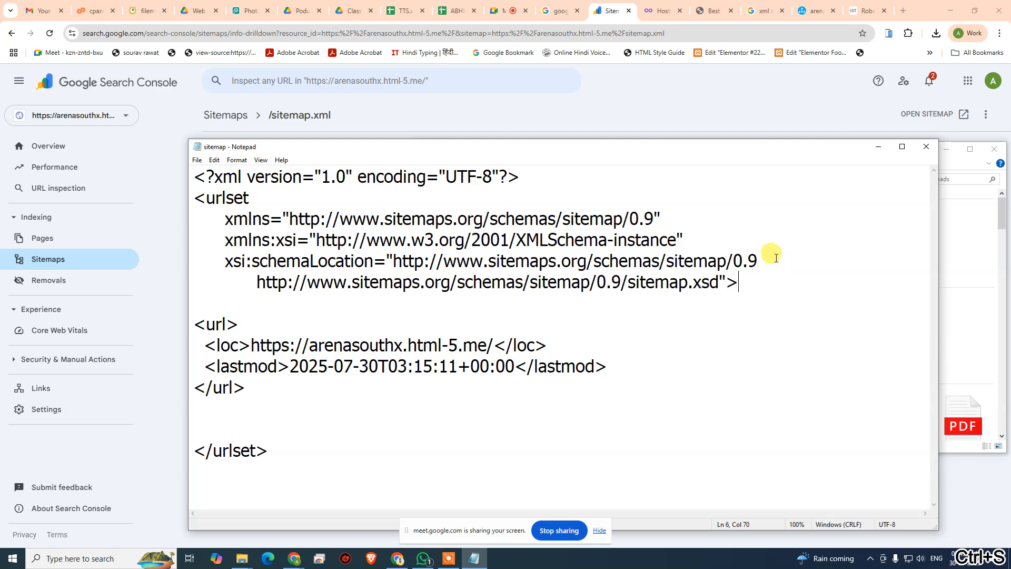
pyautogui.click(928, 148)
pyautogui.click(286, 344)
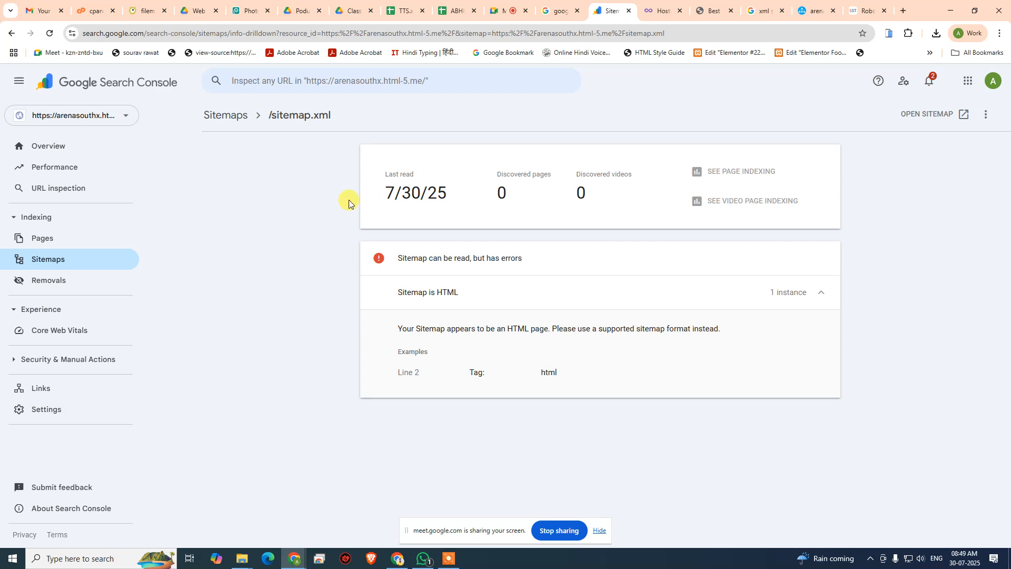
# Start adding a new URL-prefix property in Search Console and enter arenasouthx.html-5.me as its address.
pyautogui.click(92, 115)
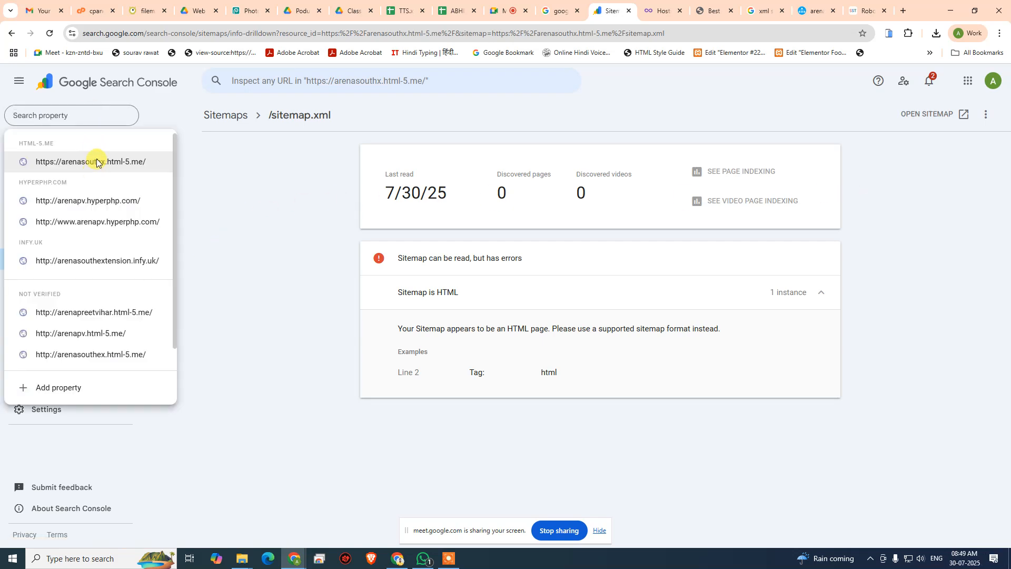
pyautogui.click(76, 390)
pyautogui.click(595, 343)
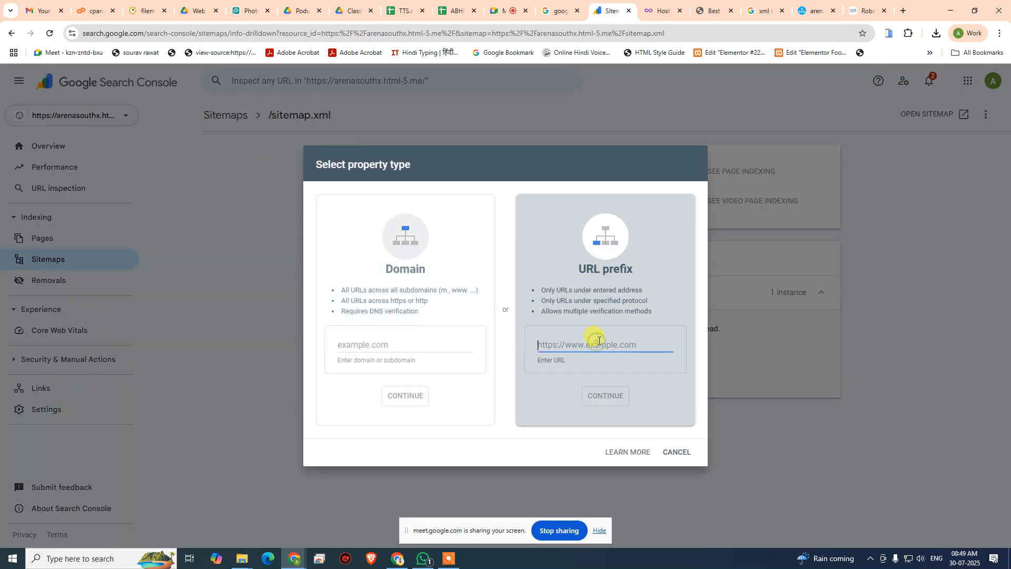
pyautogui.press('super+v')
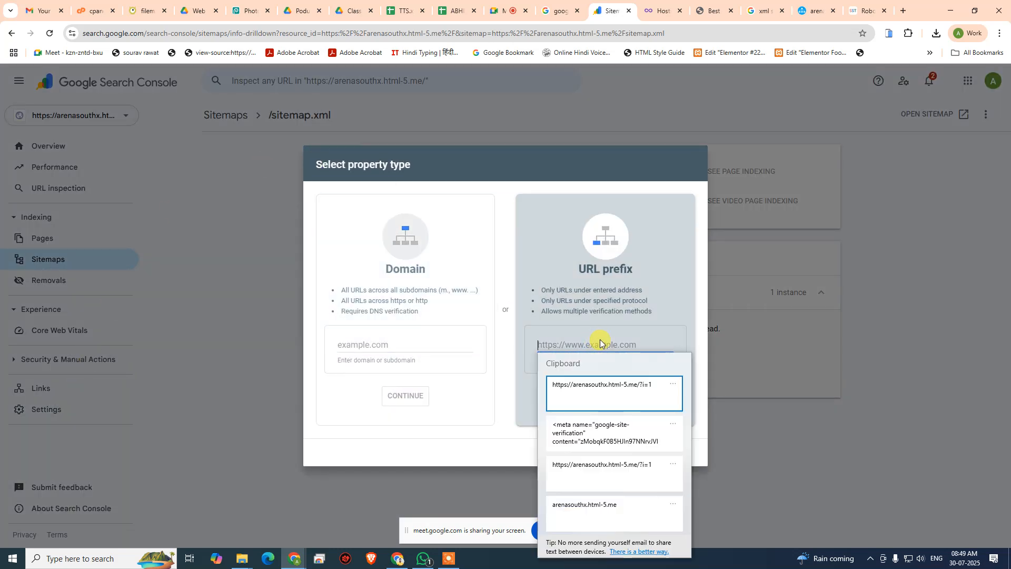
pyautogui.click(589, 506)
pyautogui.hotkey('ctrl', 'a')
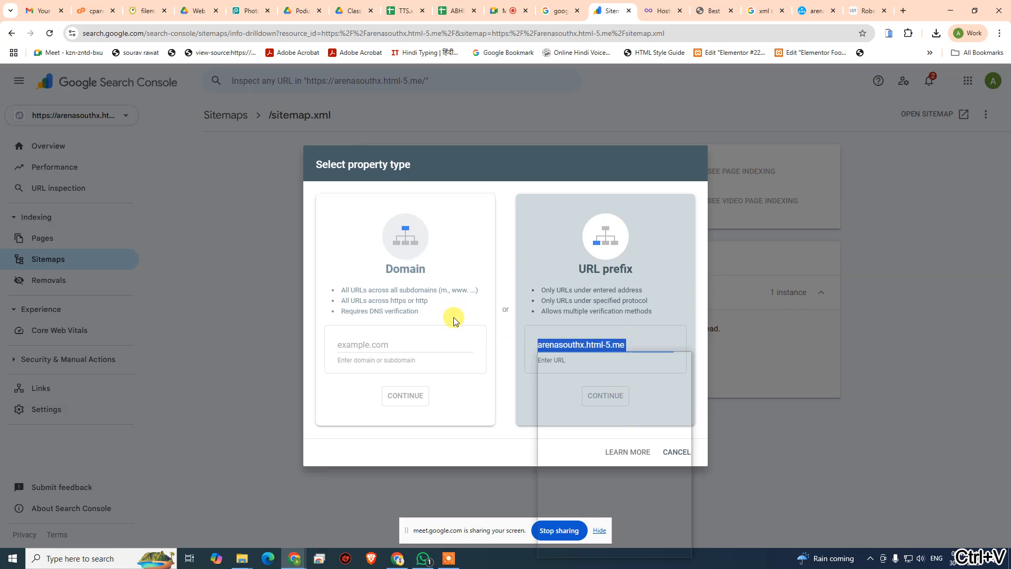
pyautogui.press('super+v')
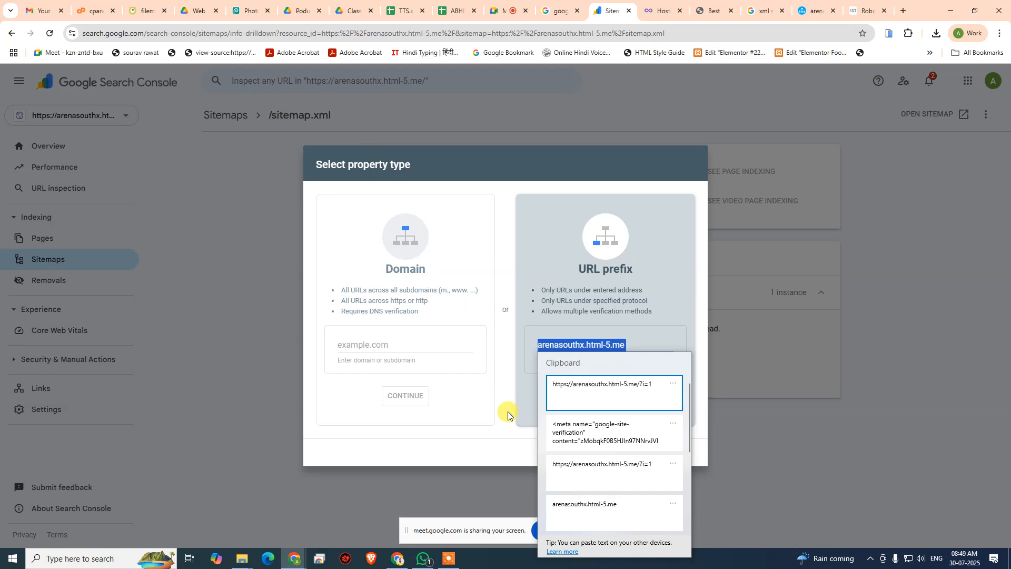
pyautogui.click(499, 442)
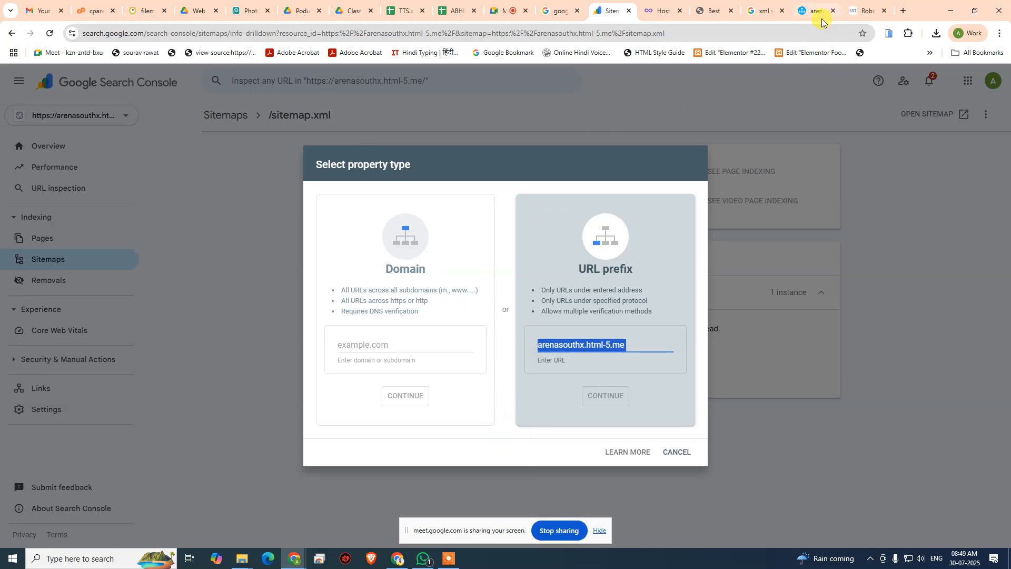
pyautogui.click(696, 15)
pyautogui.click(284, 35)
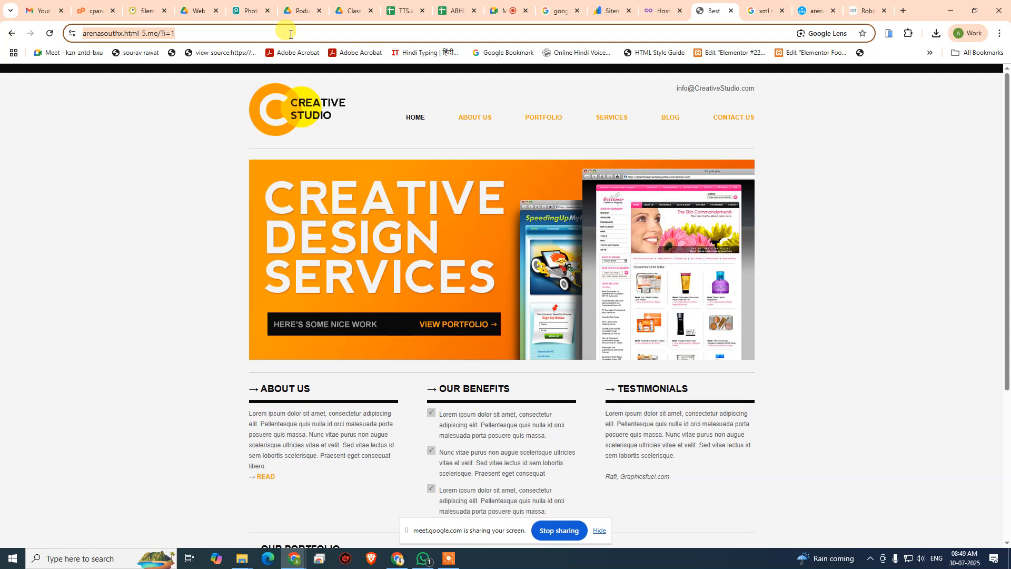
pyautogui.hotkey('alt', 'Tab')
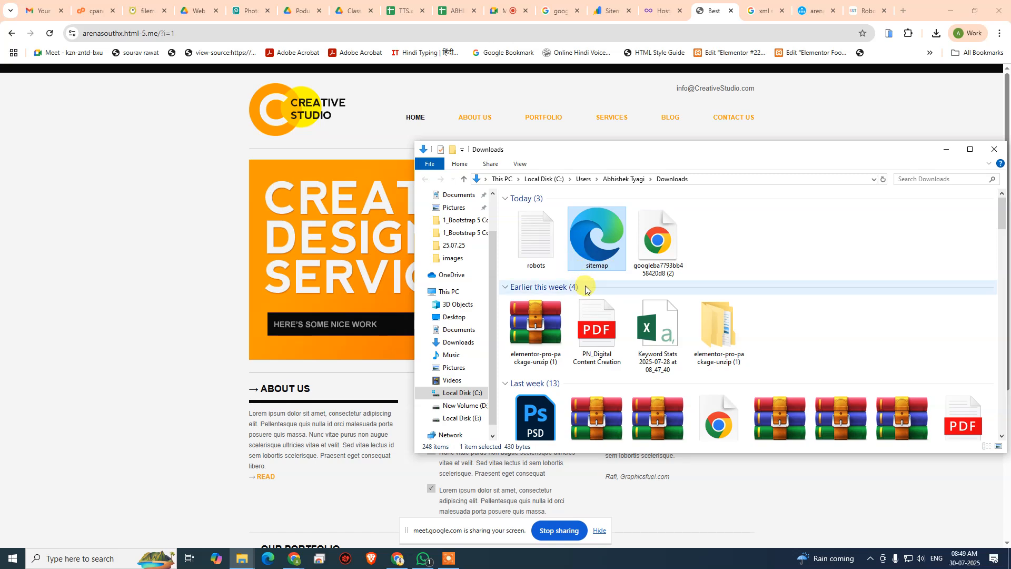
pyautogui.click(228, 33)
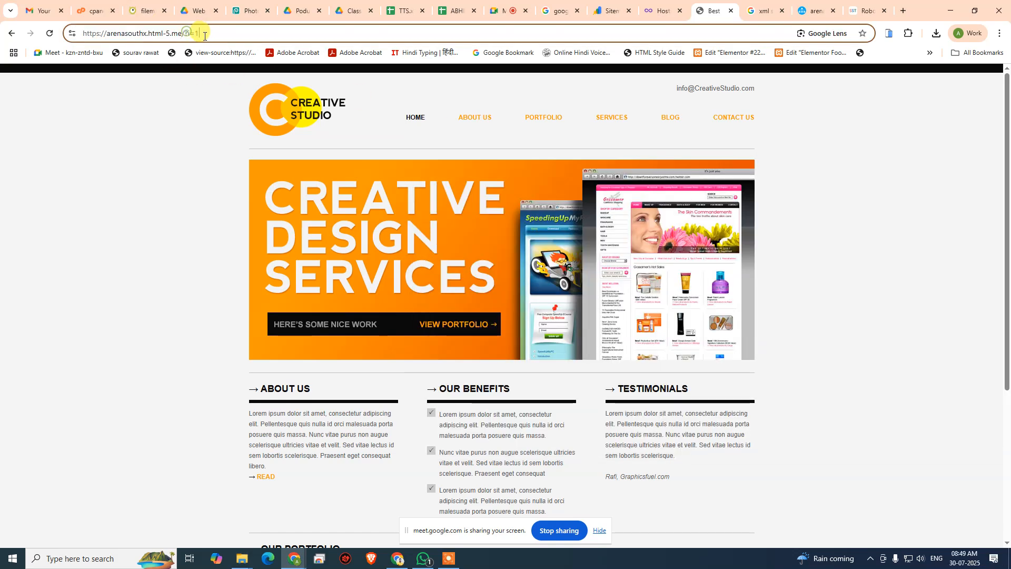
pyautogui.hotkey('ctrl', 'c')
pyautogui.hotkey('alt', 'Tab')
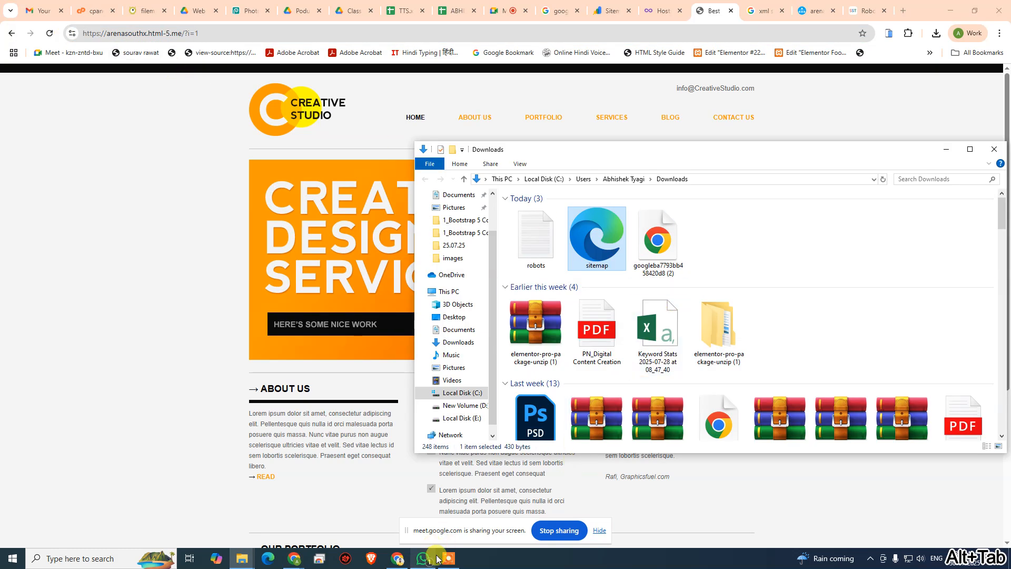
pyautogui.click(611, 11)
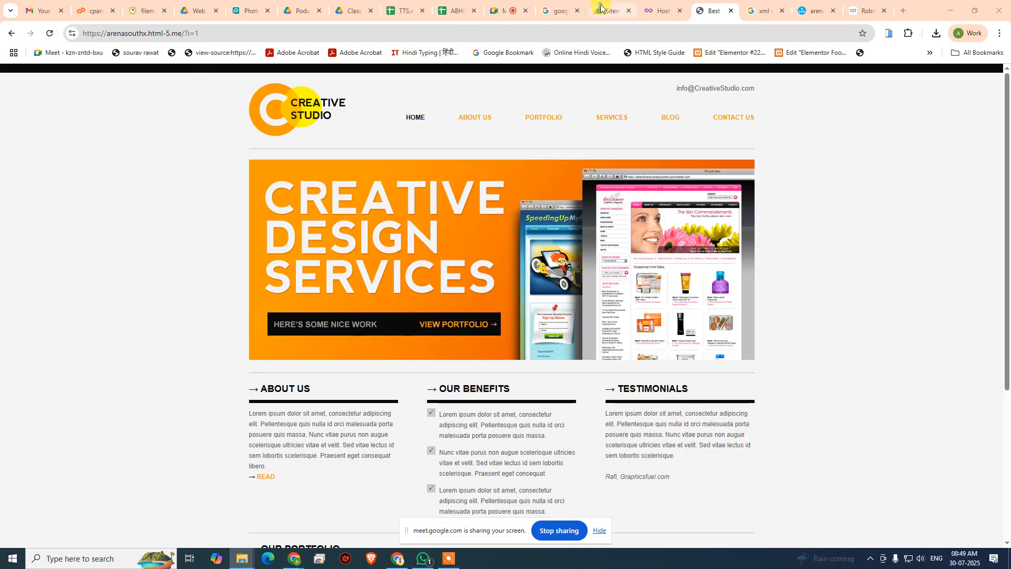
pyautogui.hotkey('ctrl', 'v')
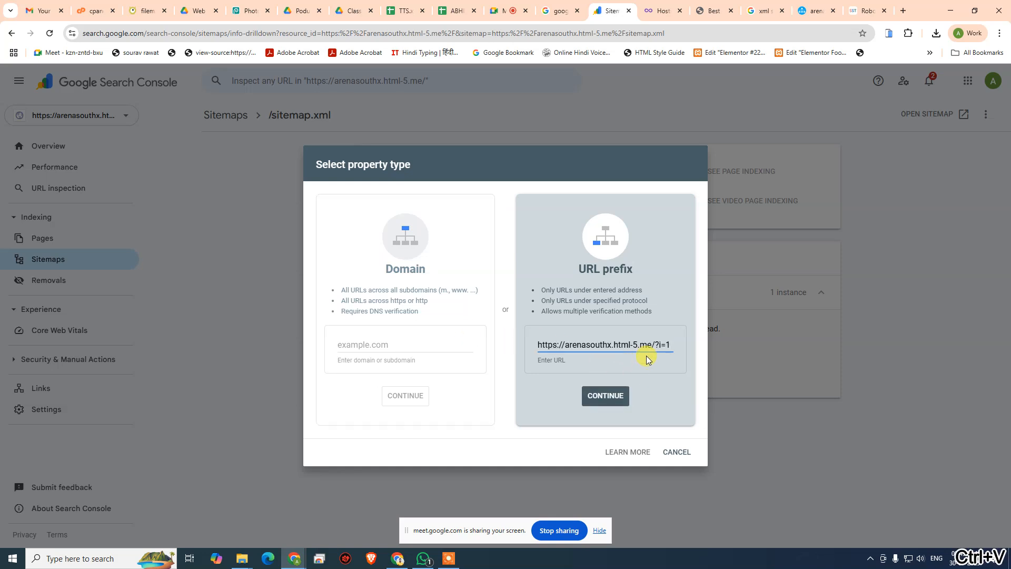
pyautogui.write('www.')
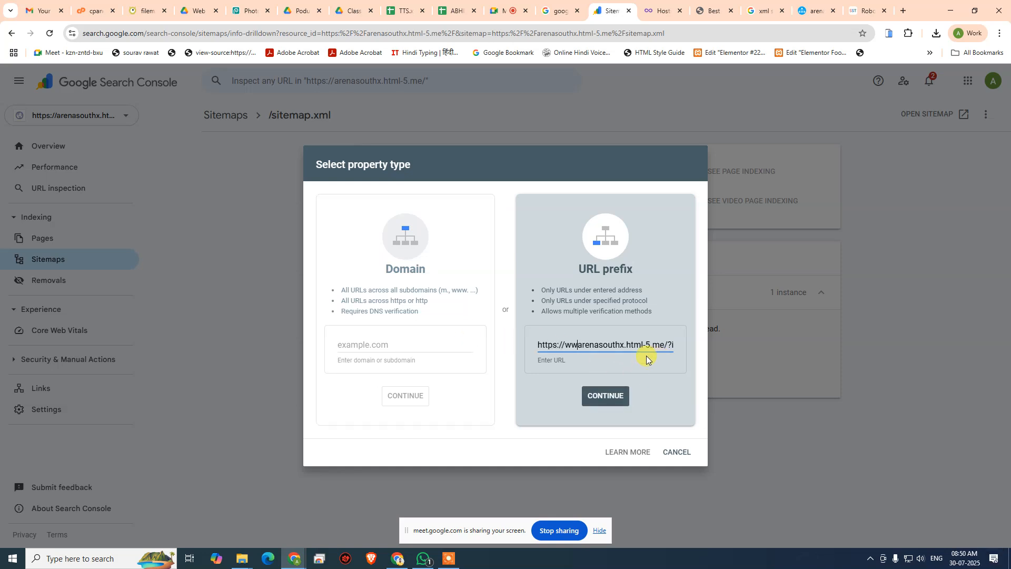
pyautogui.press('BackSpace')
pyautogui.press('BackSpace')
pyautogui.press('BackSpace')
pyautogui.press('BackSpace')
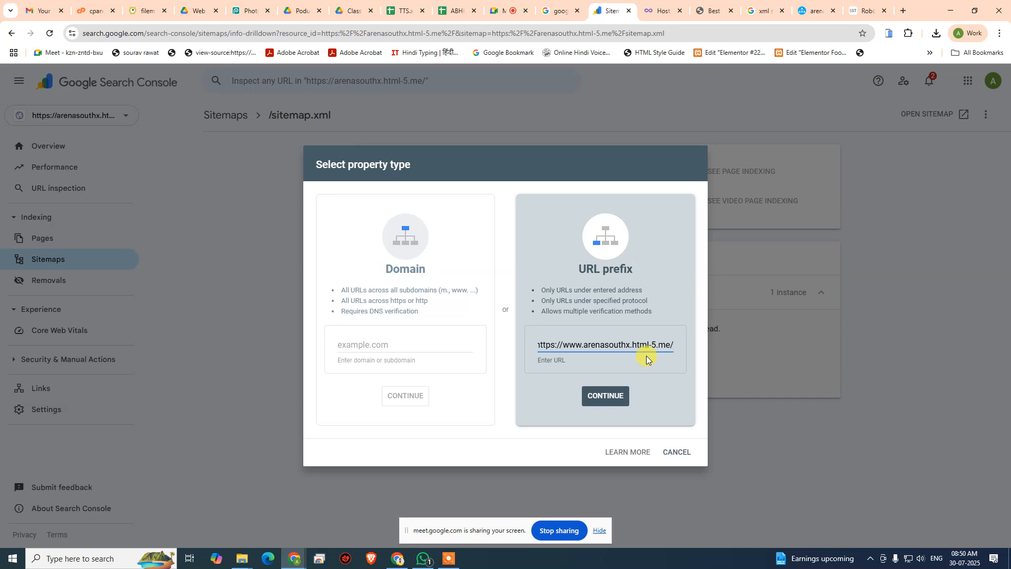
pyautogui.press('BackSpace')
pyautogui.click(606, 396)
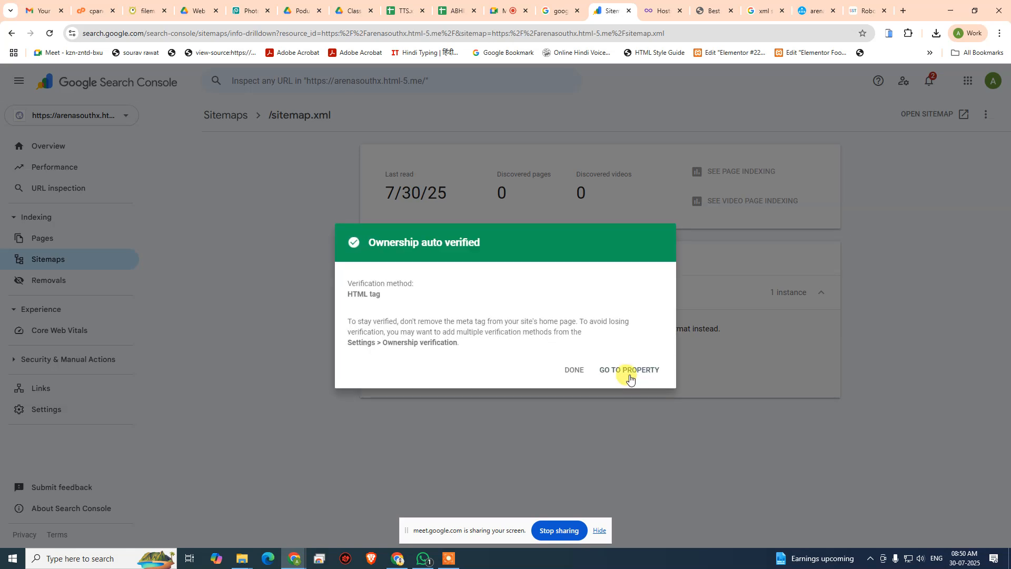
pyautogui.click(654, 368)
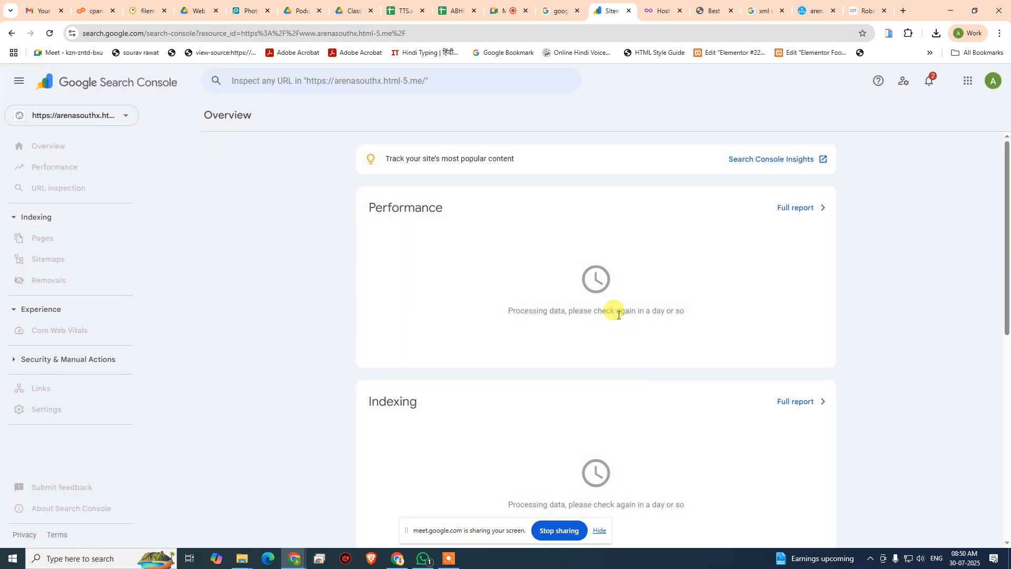
pyautogui.click(47, 261)
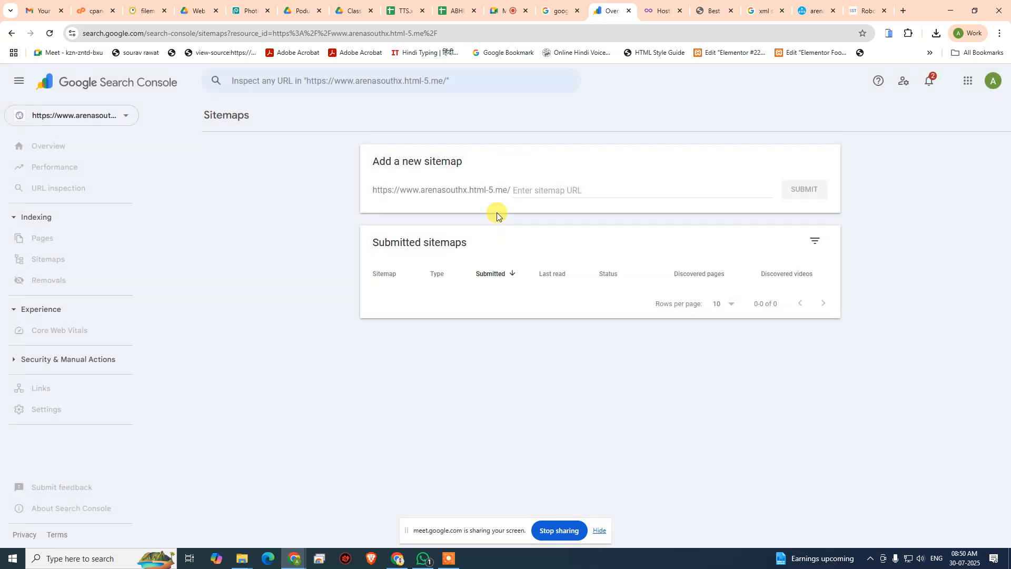
pyautogui.click(562, 191)
pyautogui.write('sitemap.xml')
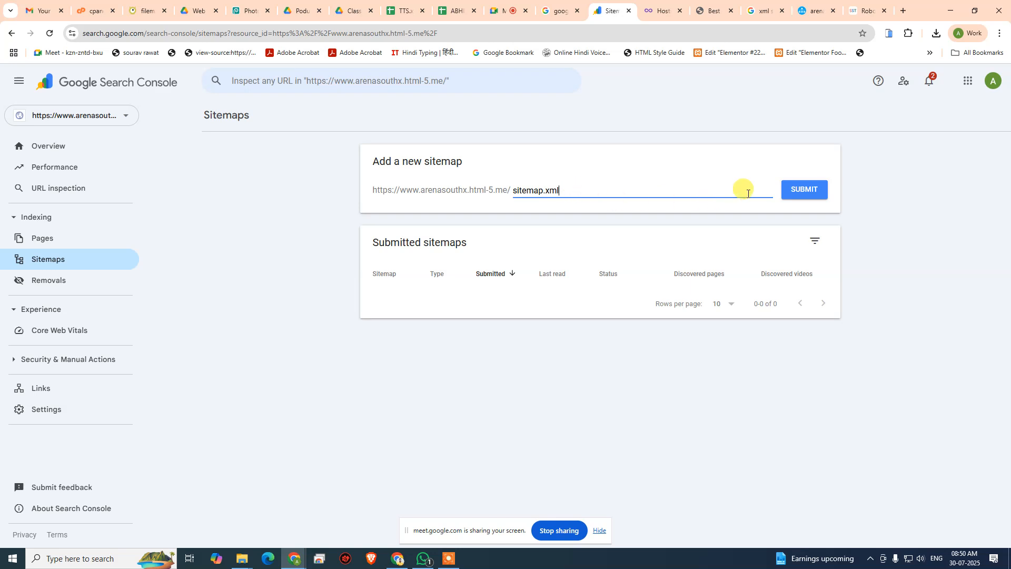
pyautogui.click(806, 190)
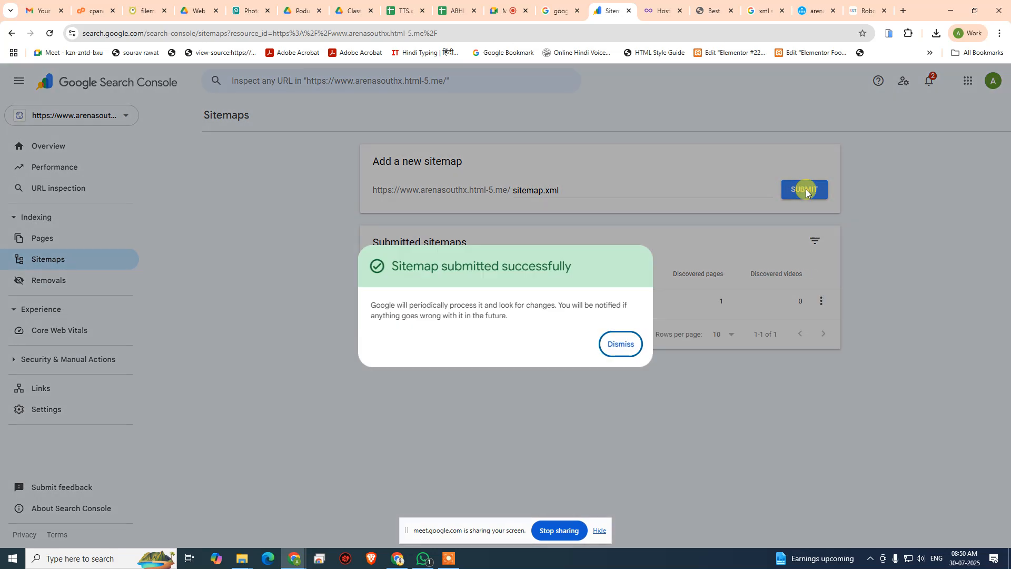
pyautogui.click(620, 343)
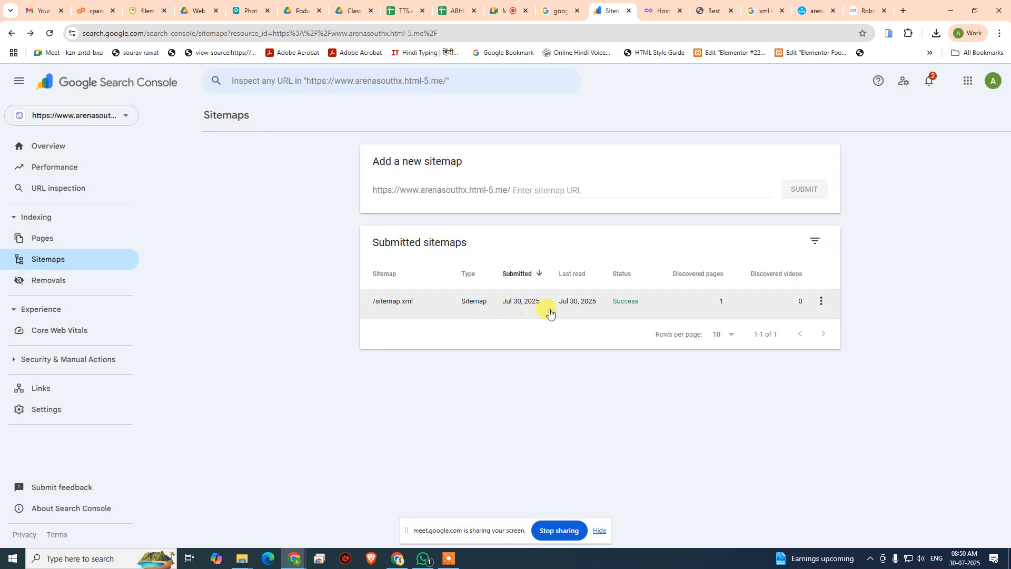
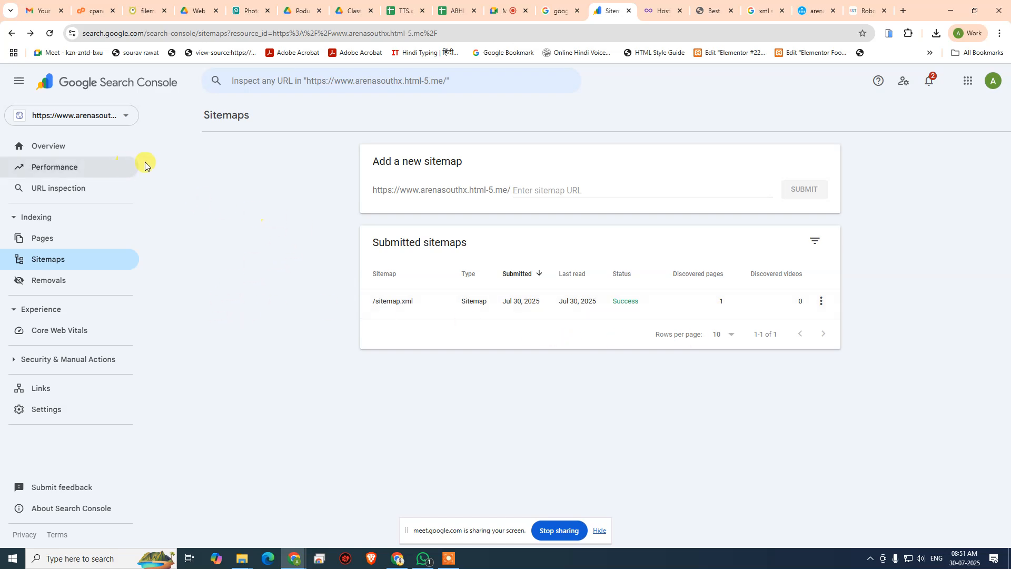
pyautogui.click(121, 150)
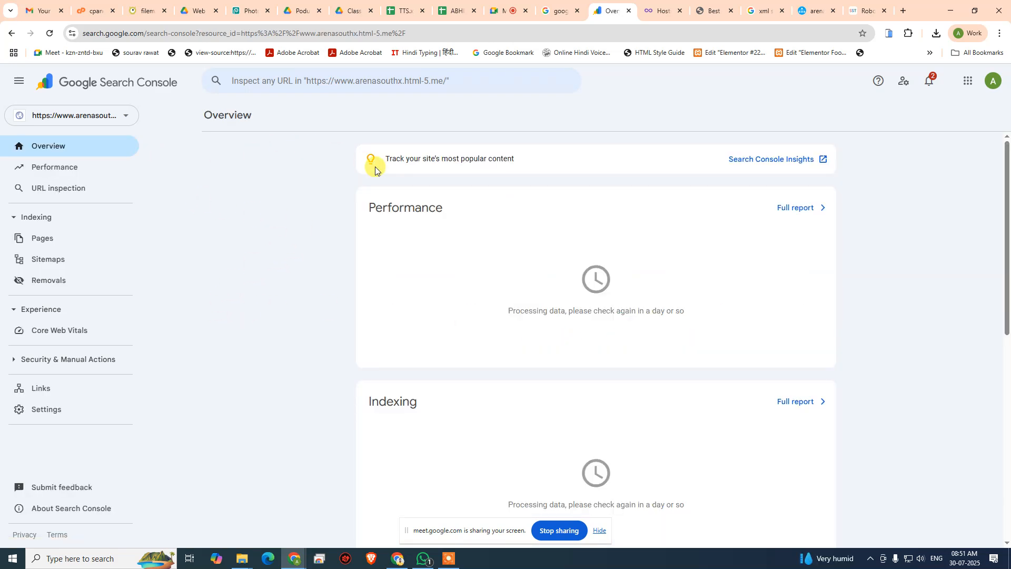
pyautogui.click(71, 168)
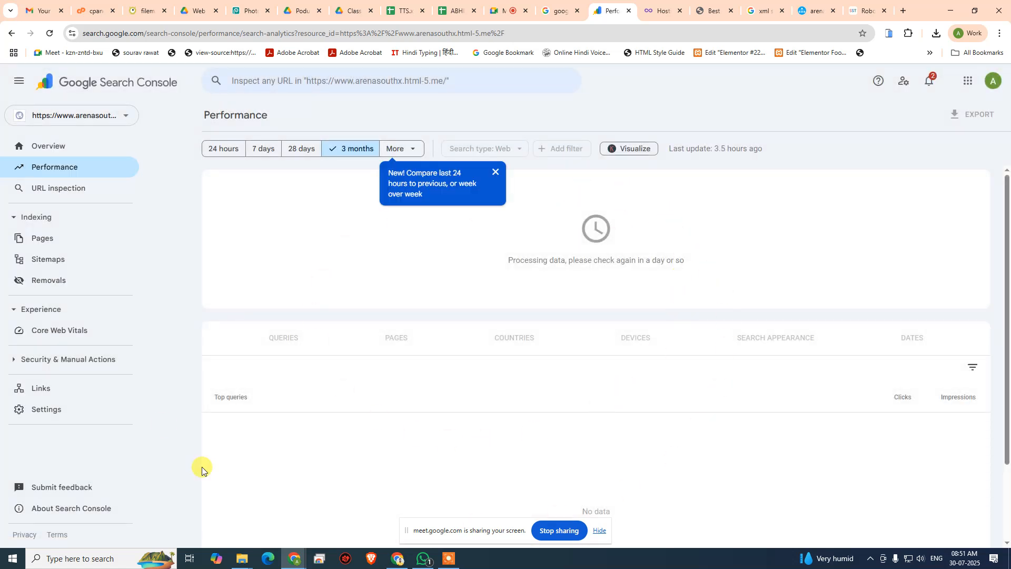
pyautogui.click(52, 148)
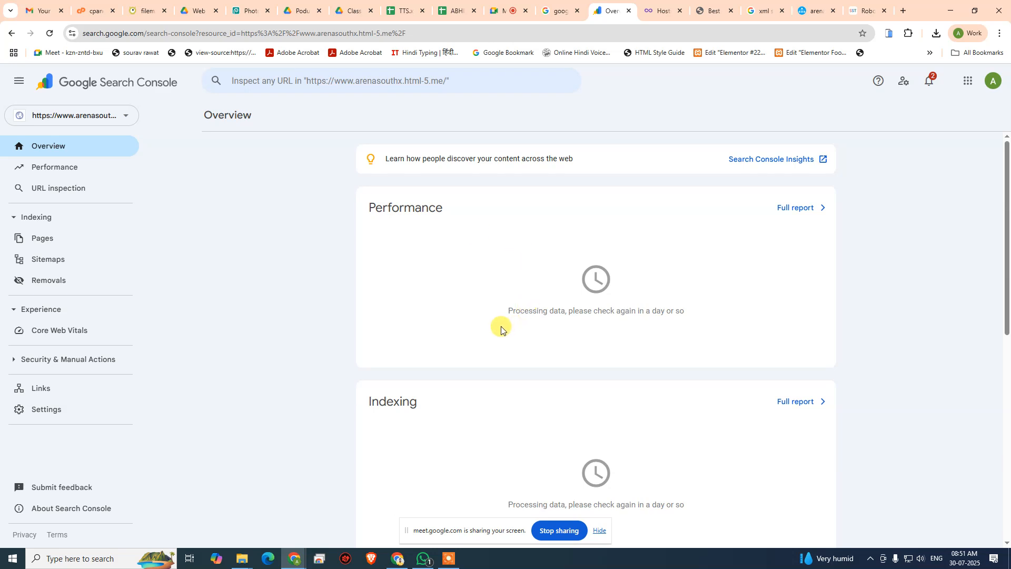
pyautogui.click(48, 240)
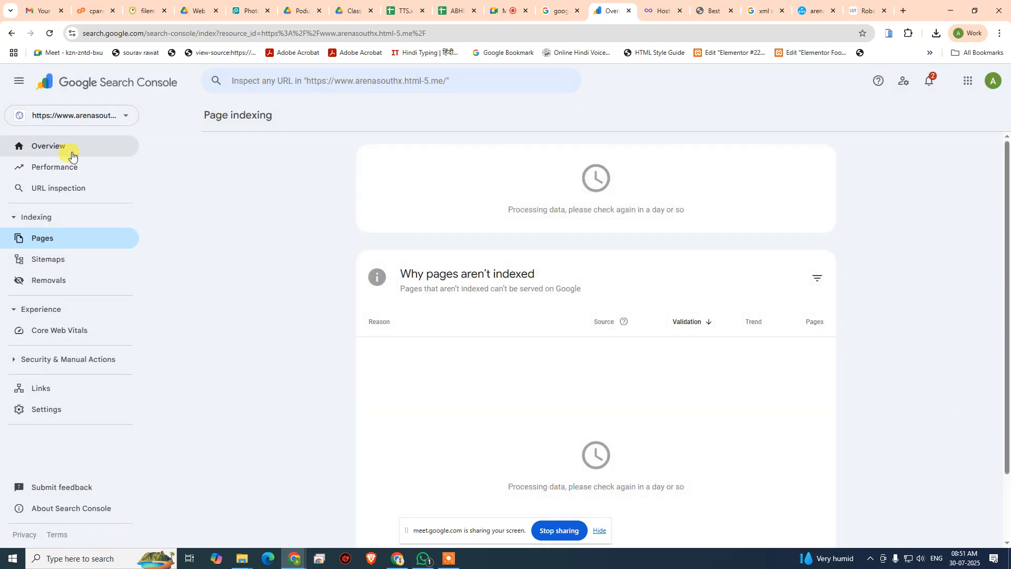
pyautogui.click(68, 148)
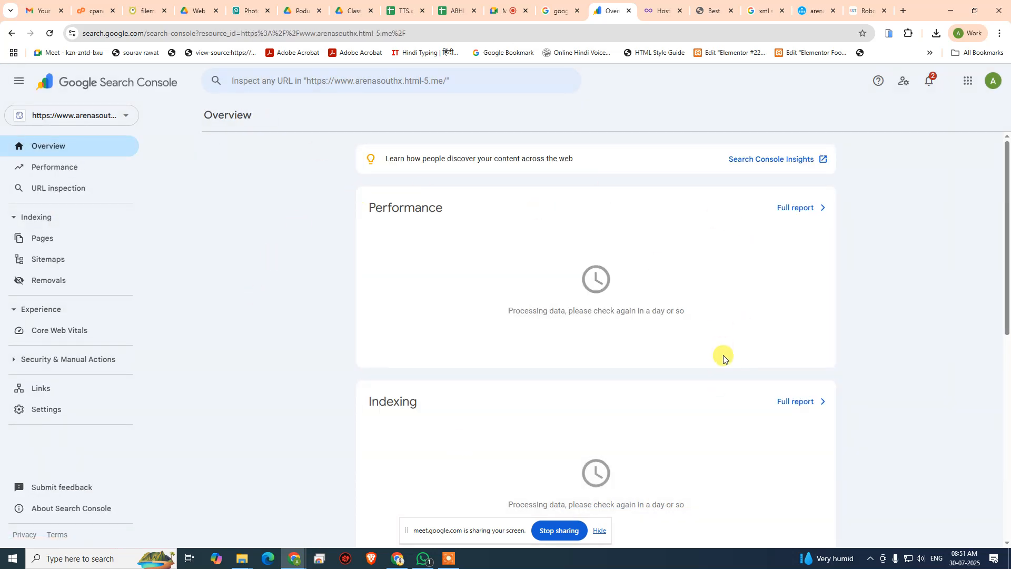
pyautogui.scroll(-8, 570, 447)
pyautogui.scroll(8, 494, 456)
pyautogui.click(705, 11)
pyautogui.click(217, 33)
pyautogui.hotkey('ctrl', 'c')
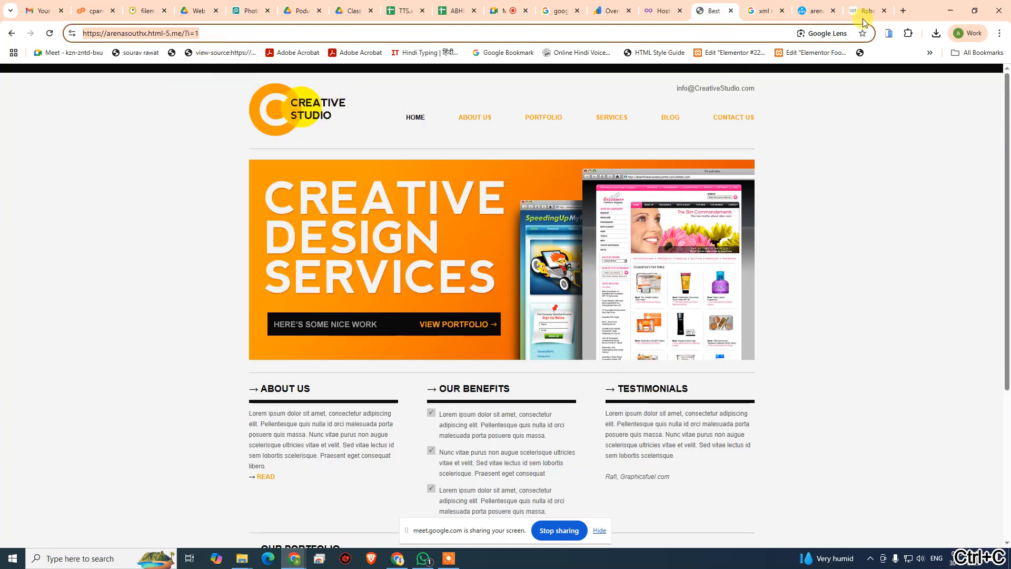
pyautogui.click(903, 11)
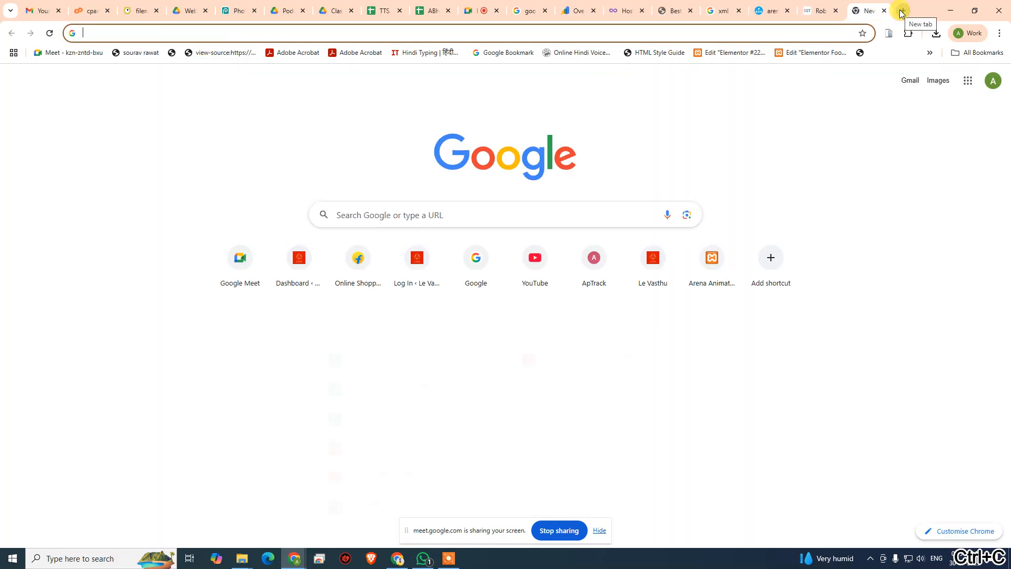
pyautogui.write('site:')
pyautogui.hotkey('ctrl', 'v')
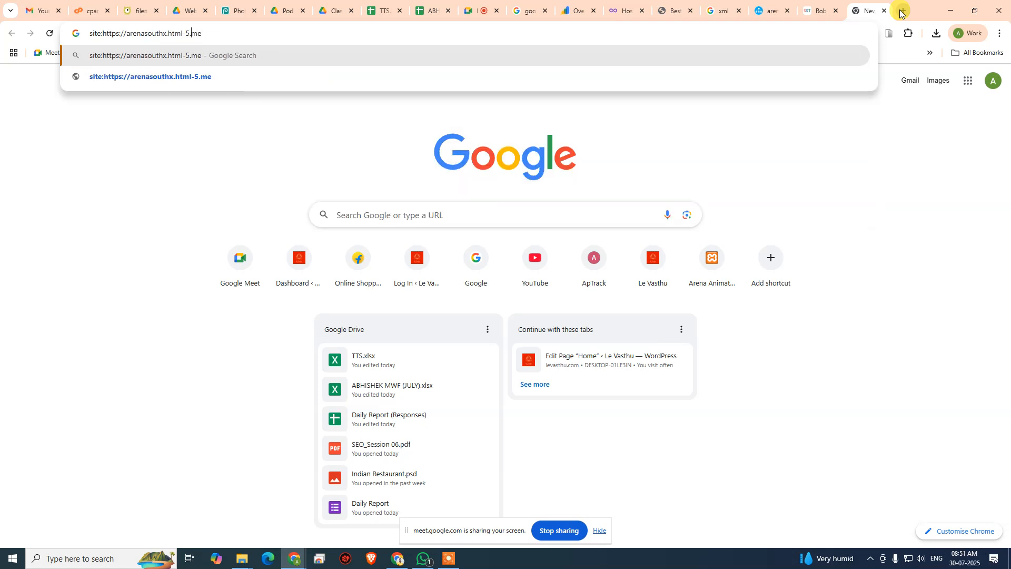
pyautogui.press('Return')
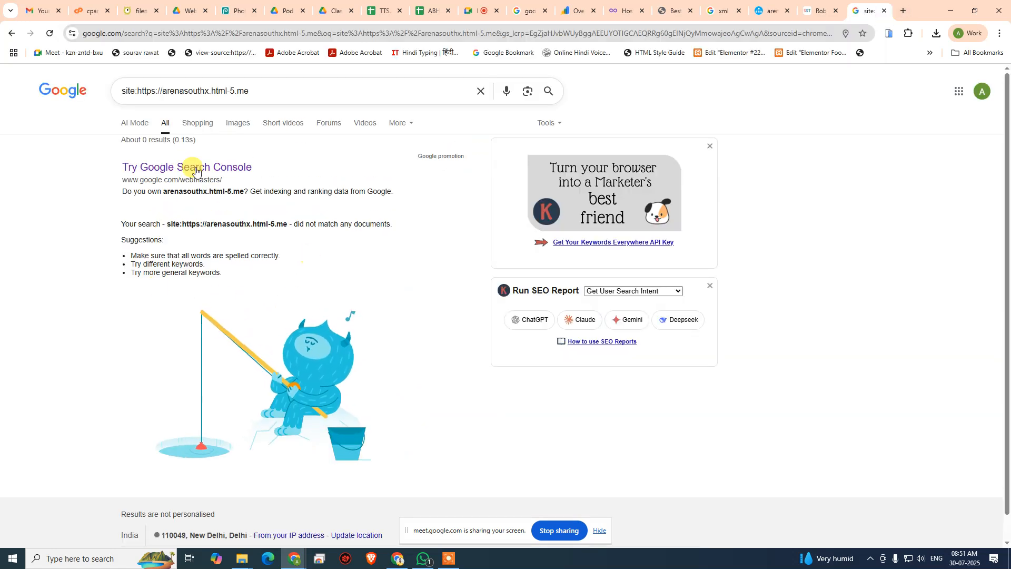
# Replace the address in the Google query and search for site:arenapv.hyperp.com.
pyautogui.moveTo(137, 91); pyautogui.dragTo(463, 91)
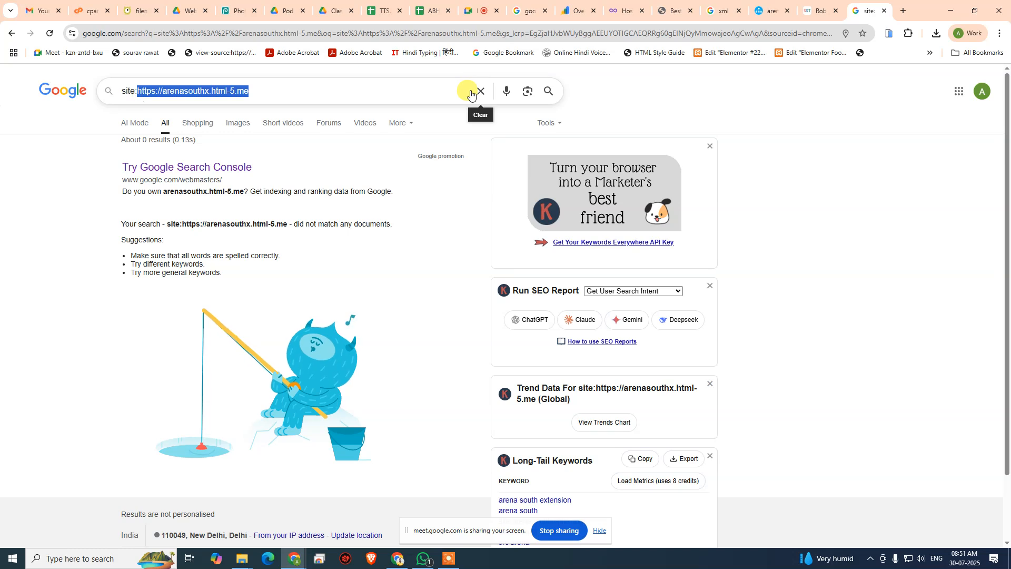
pyautogui.press('BackSpace')
pyautogui.write('a')
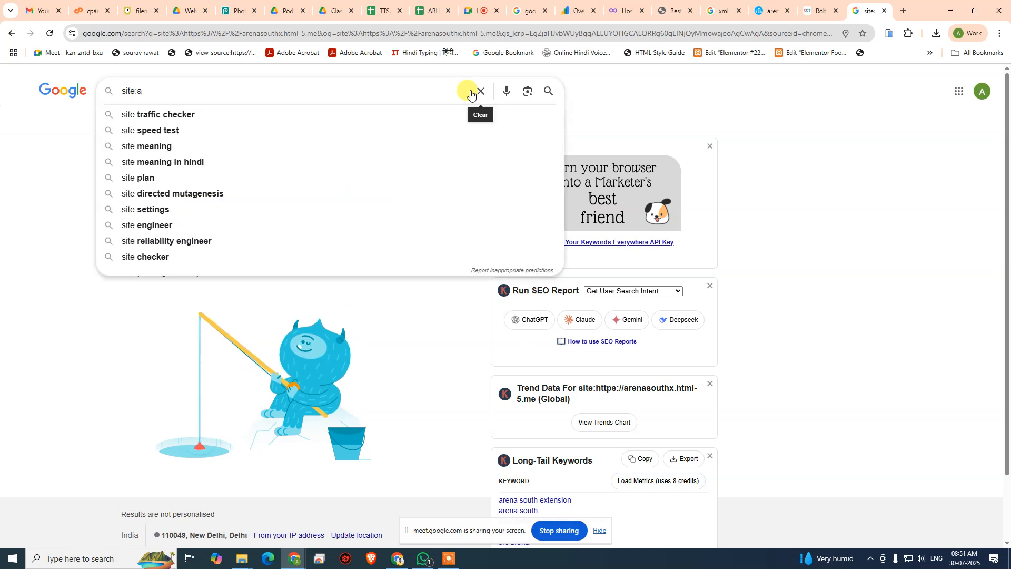
pyautogui.write('renapv.')
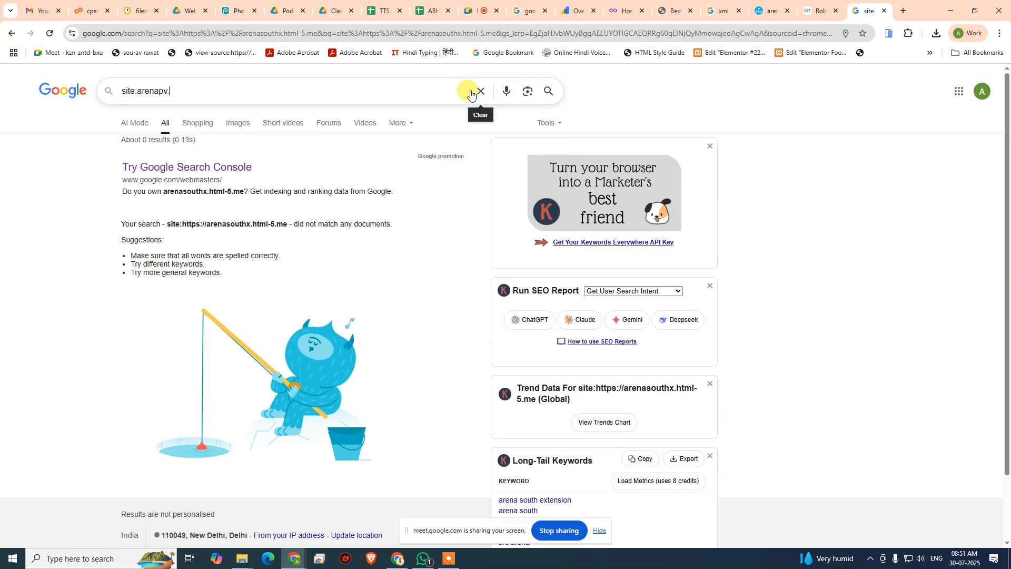
pyautogui.write('hyperp.com')
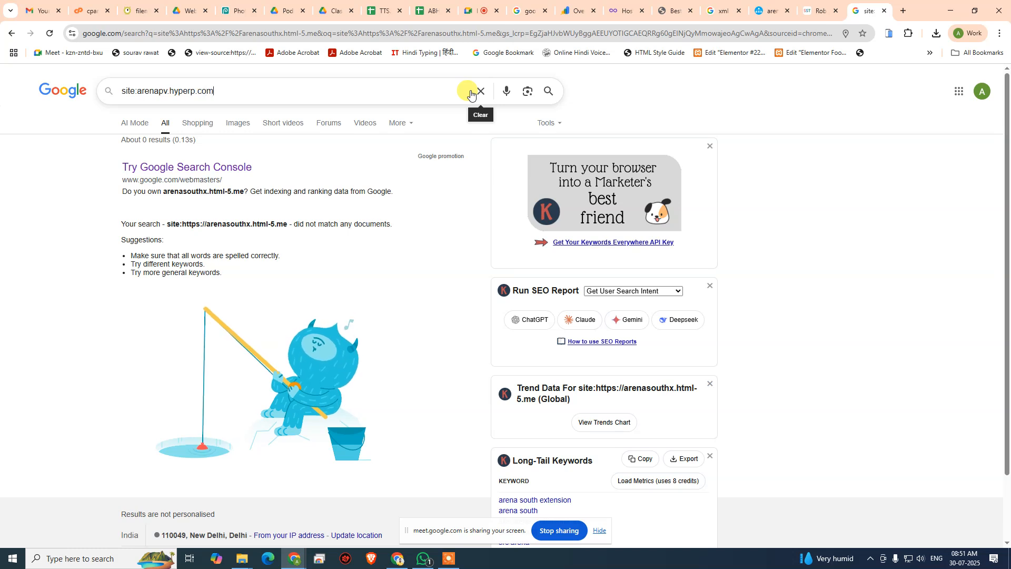
pyautogui.press('Return')
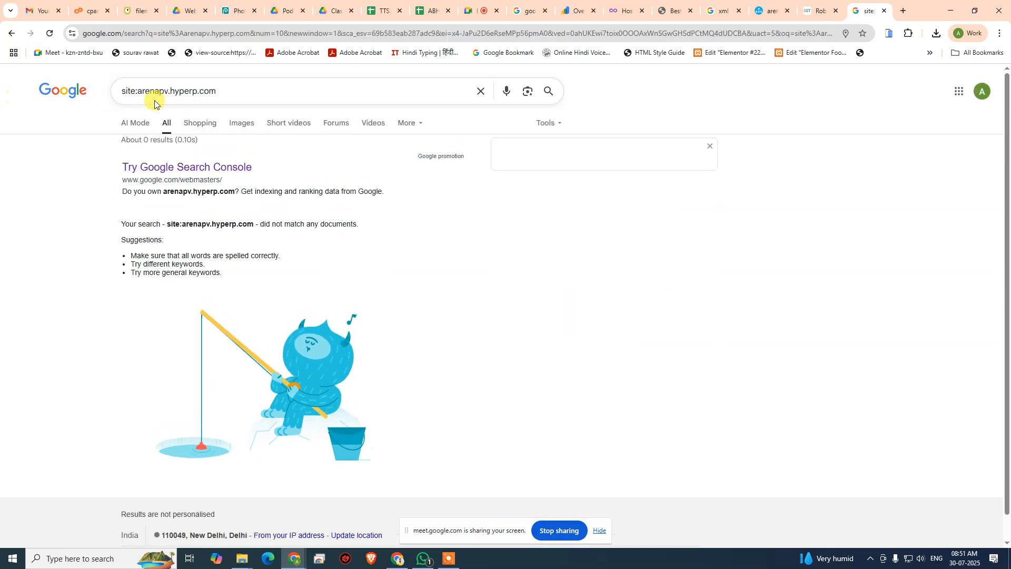
# Correct the domain in the Google query and search for site:arenapv.hyperphp.com.
pyautogui.click(194, 94)
pyautogui.write('hp')
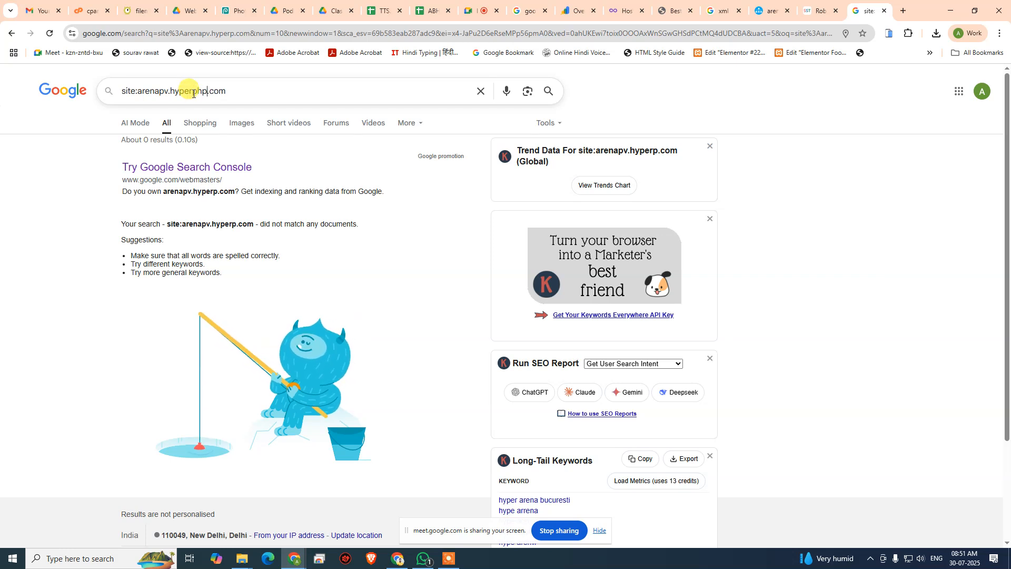
pyautogui.press('Return')
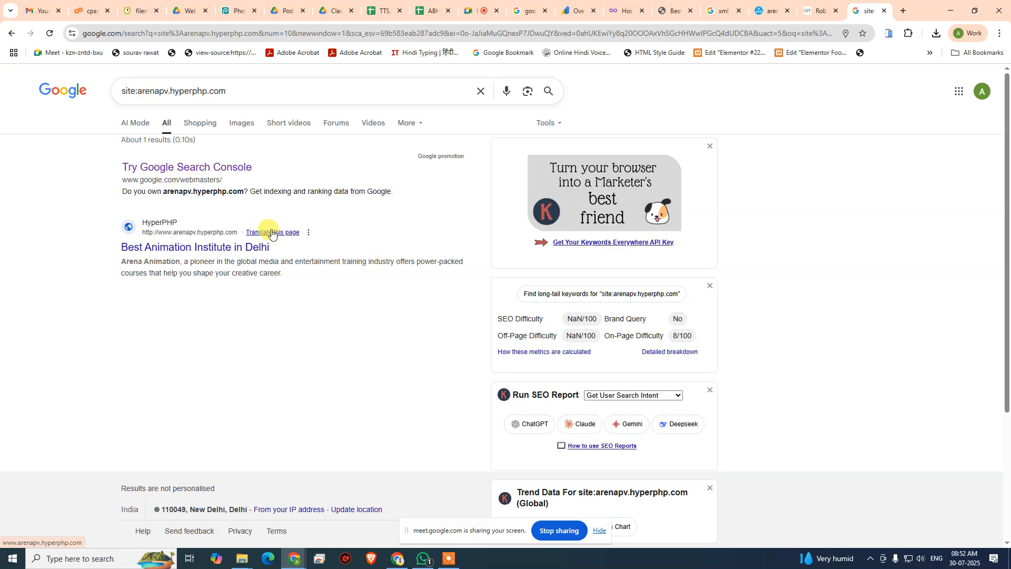
pyautogui.moveTo(242, 93); pyautogui.dragTo(140, 102)
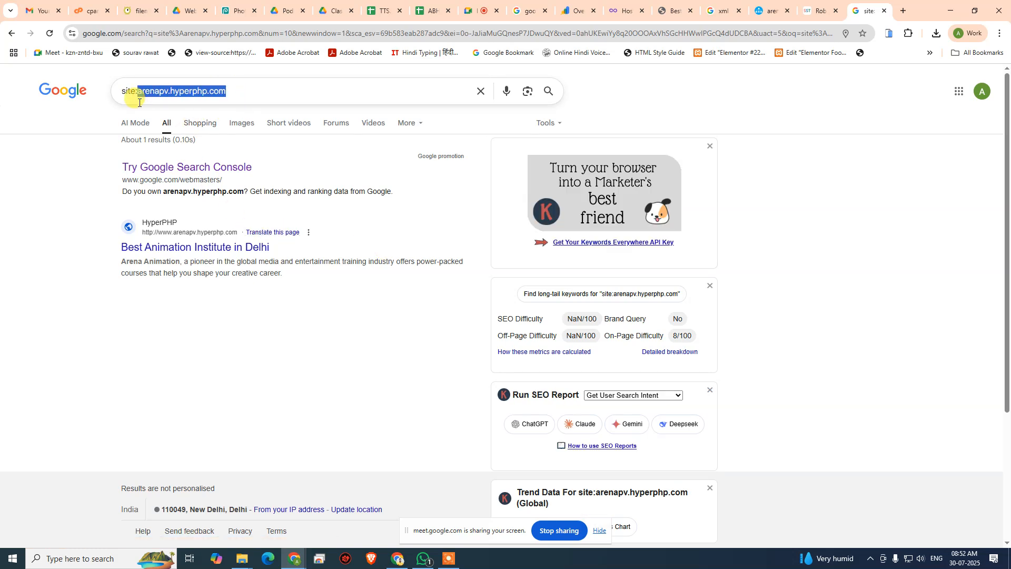
pyautogui.press('super+v')
pyautogui.click(212, 143)
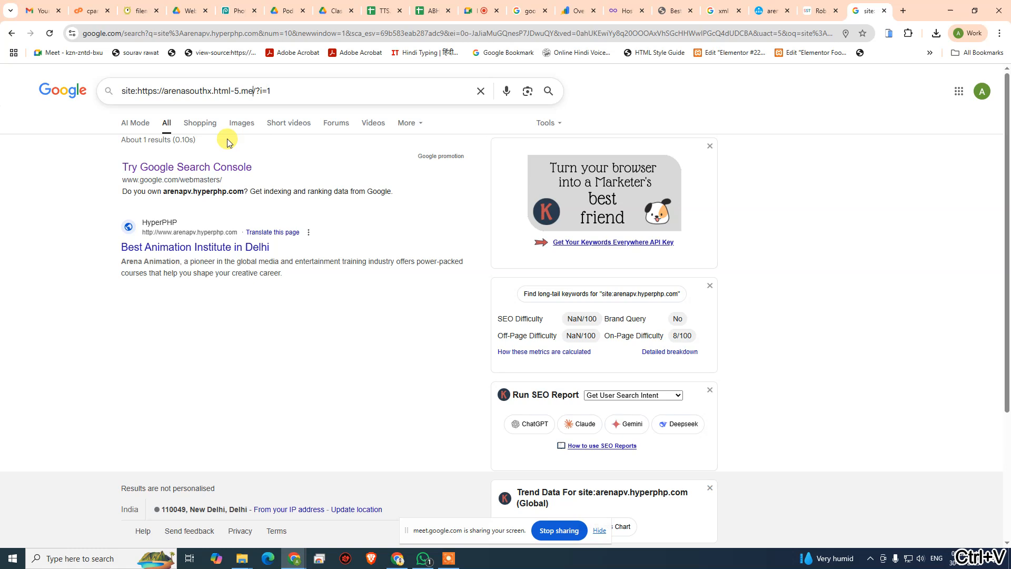
pyautogui.hotkey('ctrl', 'Left')
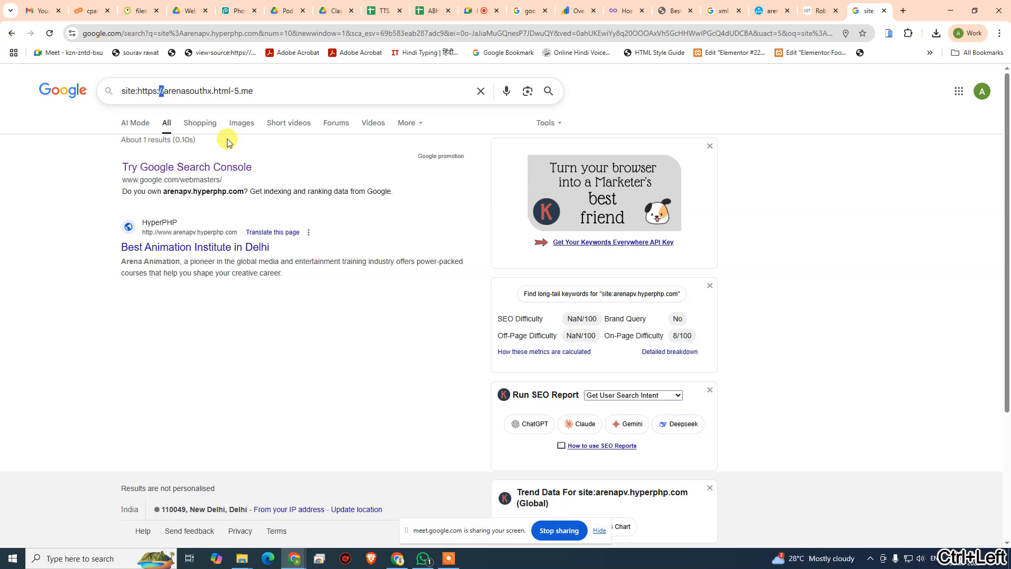
pyautogui.hotkey('shift', 'Left')
pyautogui.press('BackSpace')
pyautogui.press('Return')
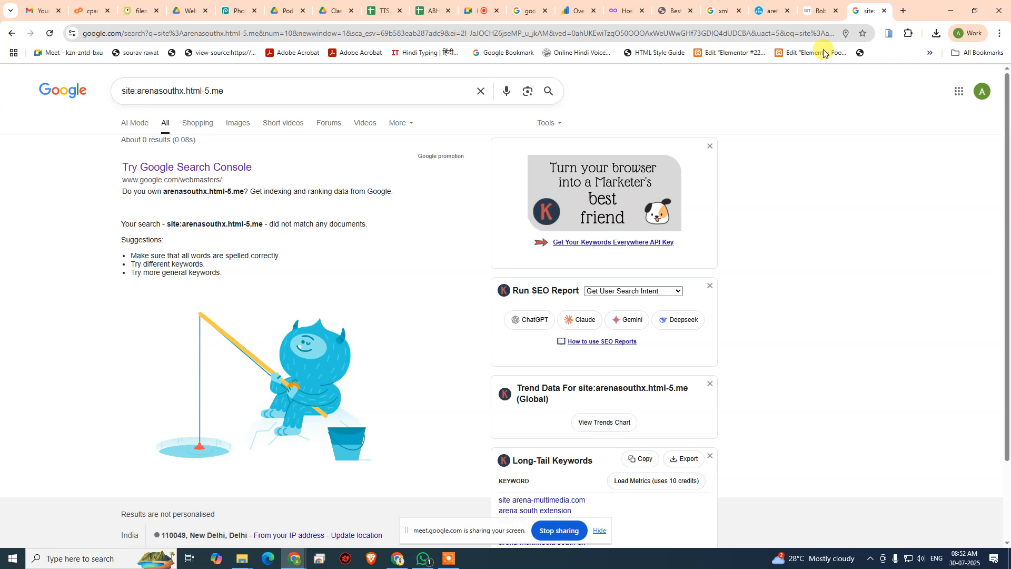
pyautogui.click(885, 10)
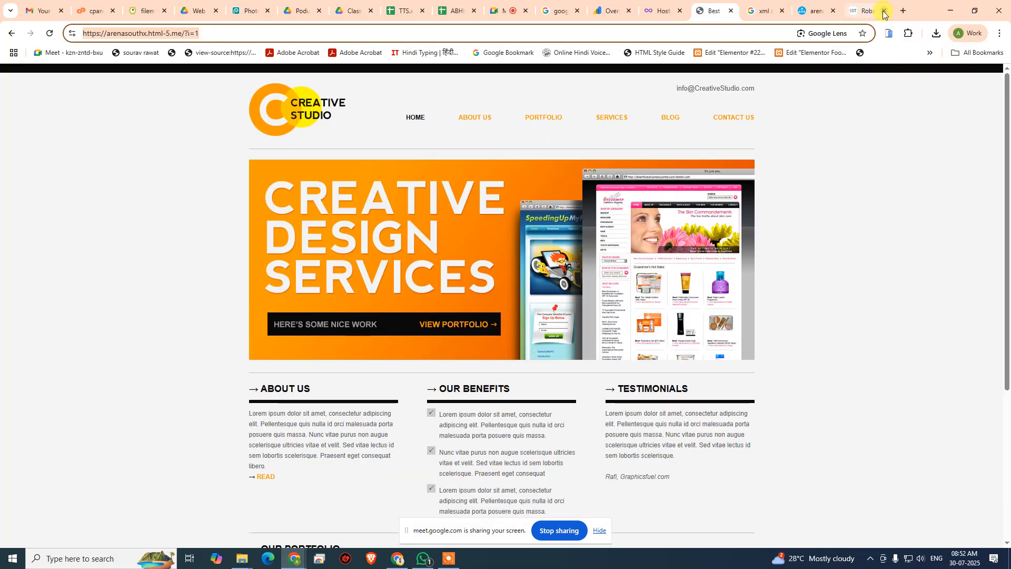
# Search Google for google analytics in a new tab and sign in to Analytics from its official page.
pyautogui.click(903, 12)
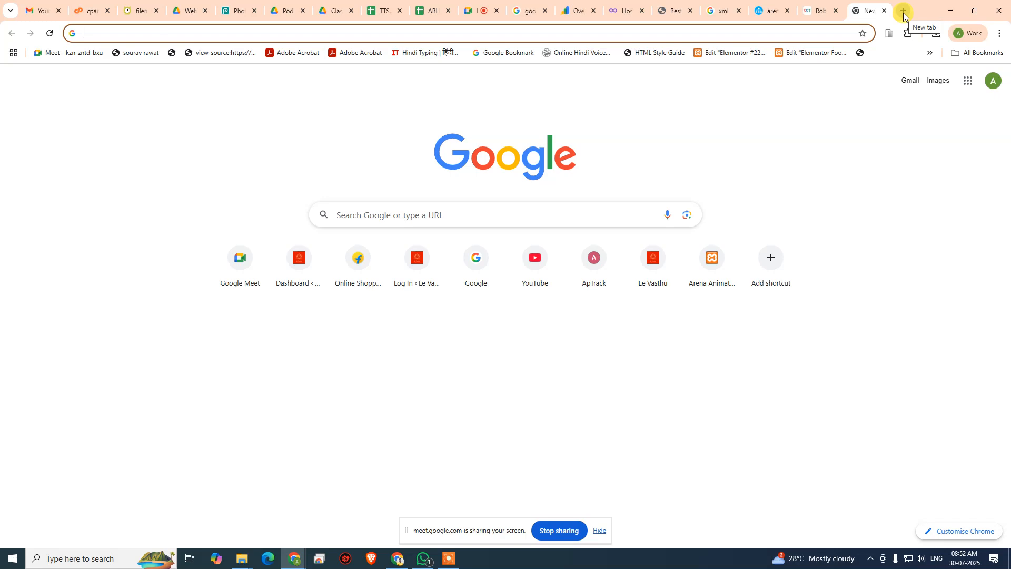
pyautogui.write('google ana')
pyautogui.press('Return')
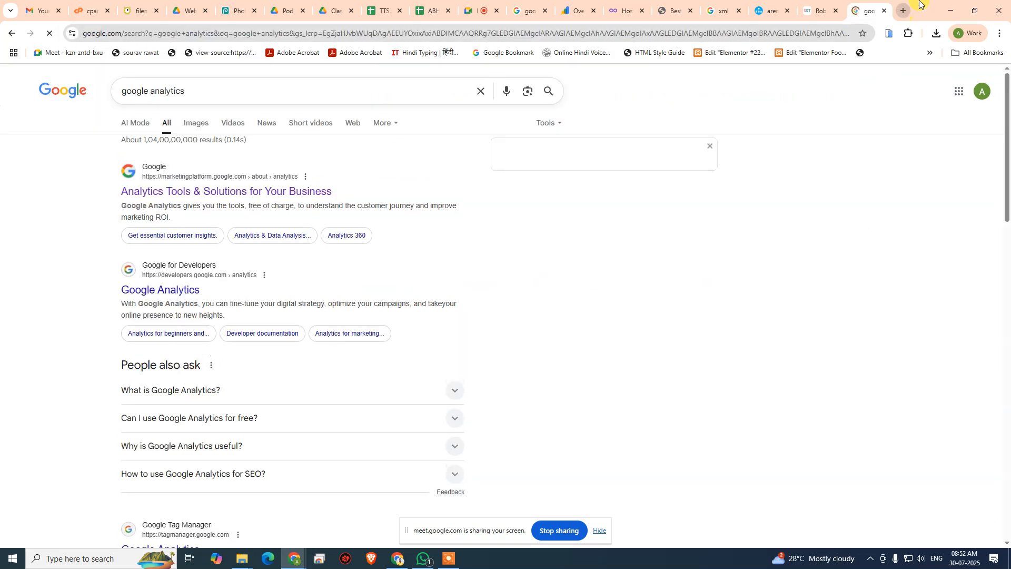
pyautogui.click(153, 193)
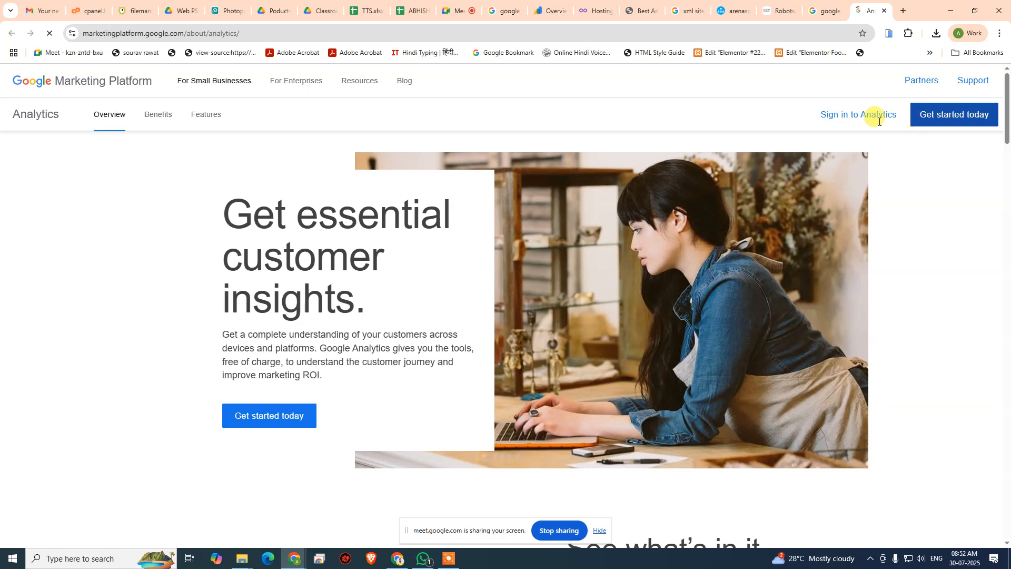
pyautogui.click(853, 123)
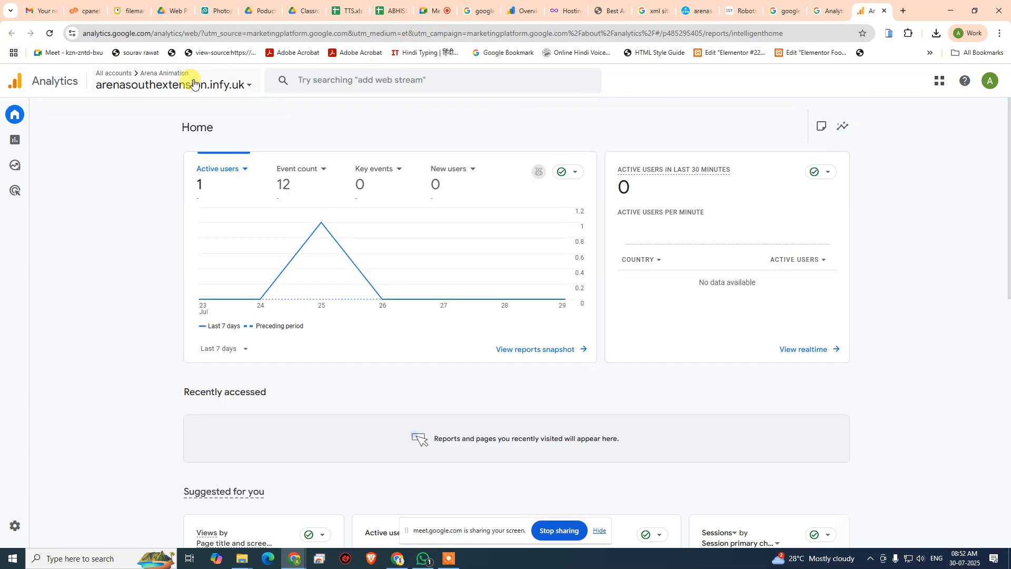
# Check the account and property list, and start creating a new property from the Analytics admin settings.
pyautogui.click(143, 84)
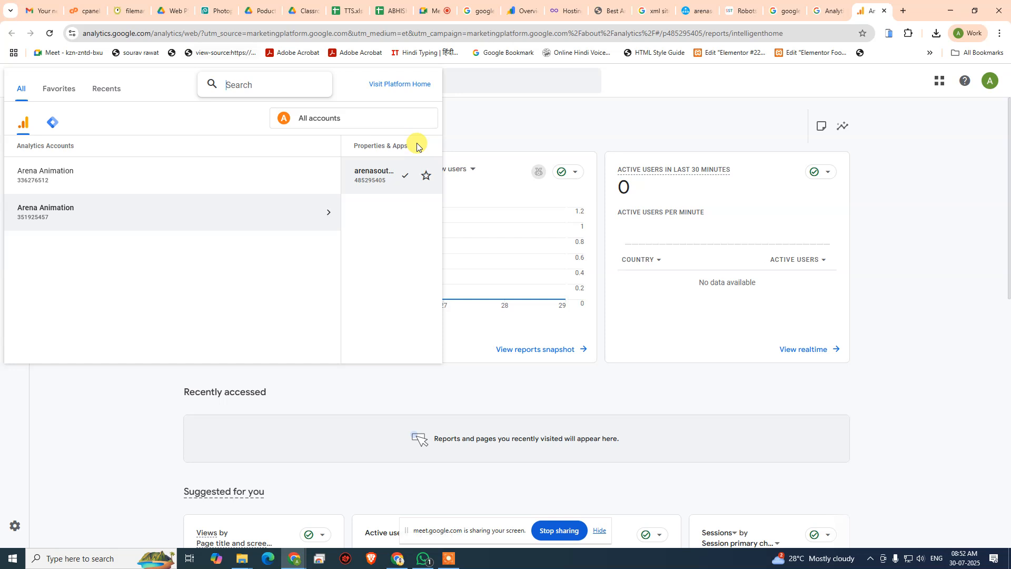
pyautogui.click(132, 390)
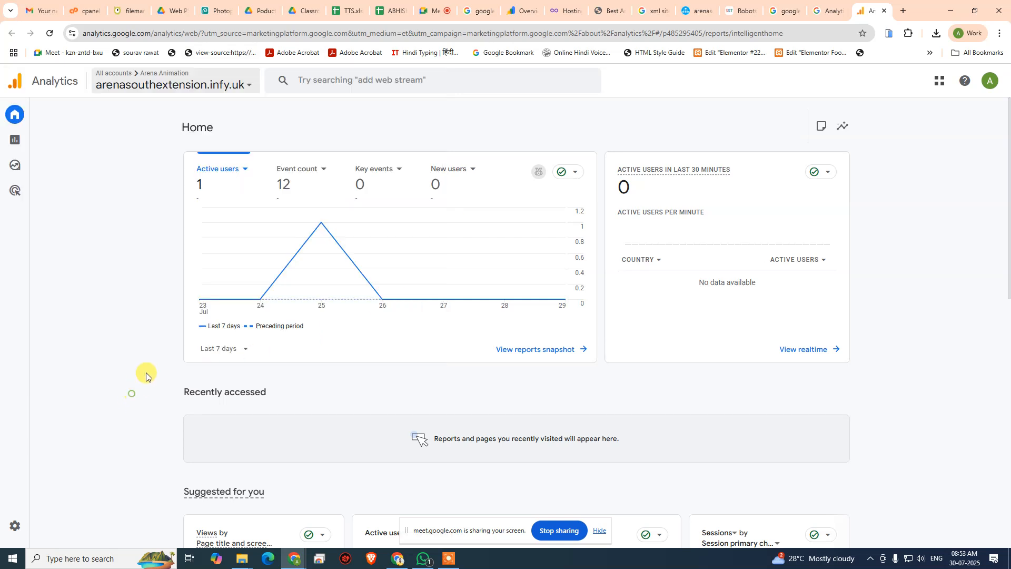
pyautogui.click(17, 525)
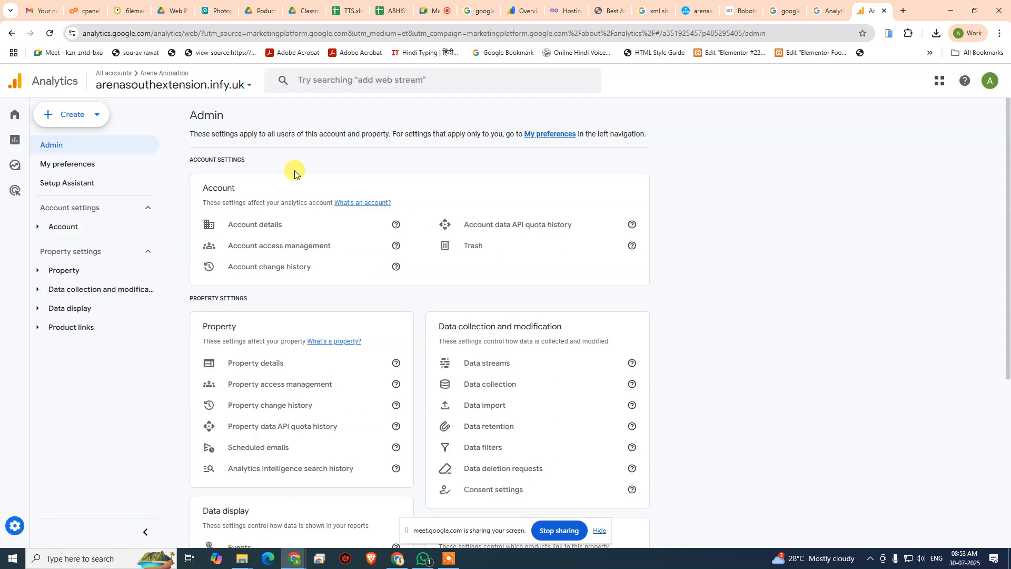
pyautogui.click(96, 115)
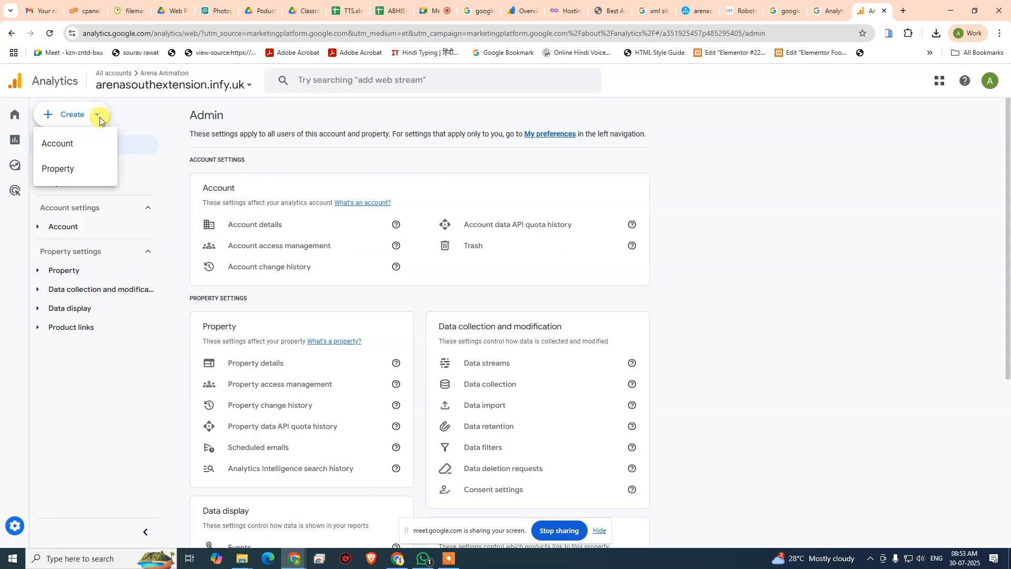
pyautogui.click(52, 168)
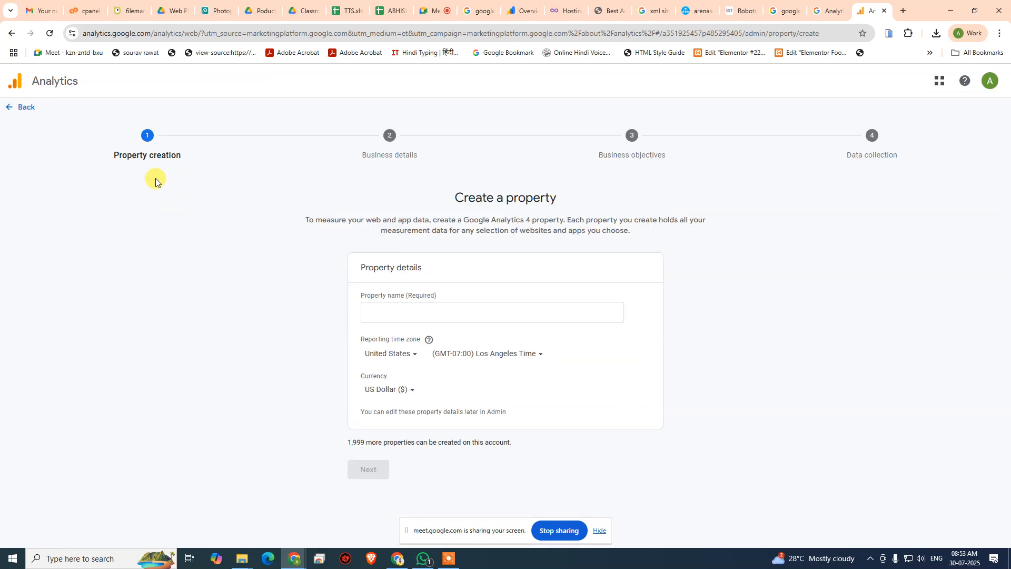
# Paste the copied site address as the property name and trim it to arenasouthx.html-5.me.
pyautogui.click(497, 310)
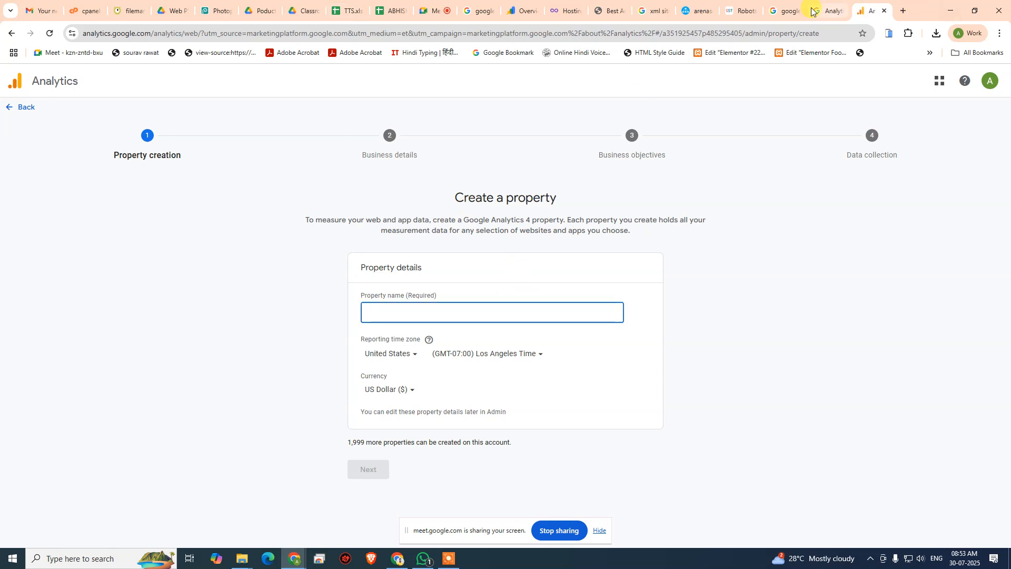
pyautogui.press('super+v')
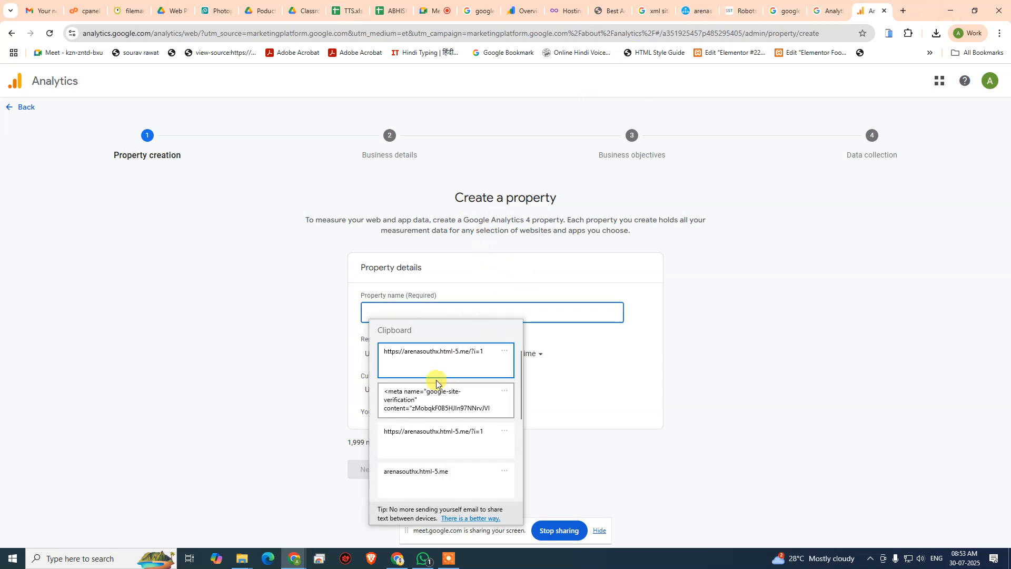
pyautogui.click(449, 360)
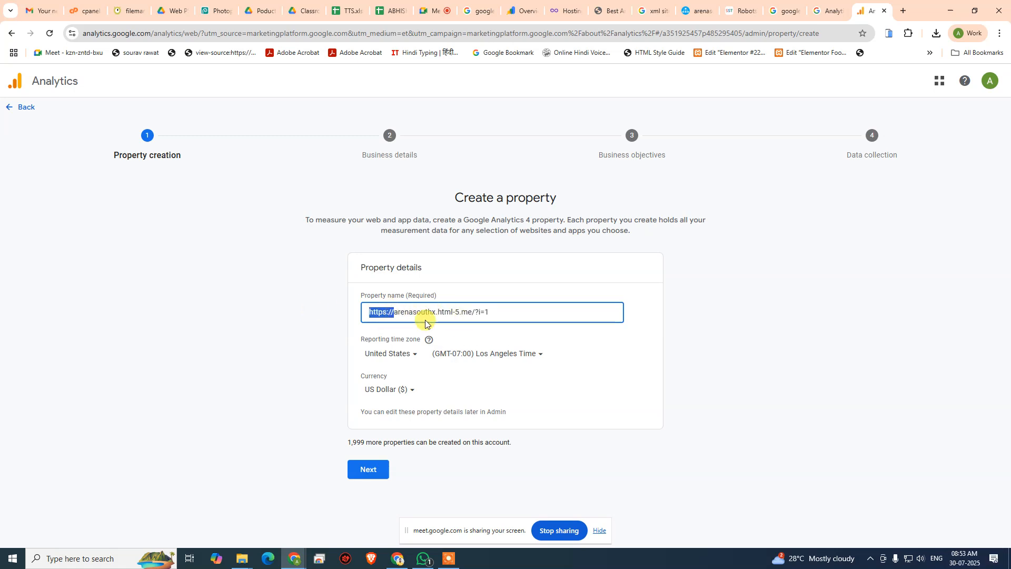
pyautogui.press('BackSpace')
pyautogui.press('End')
pyautogui.press('BackSpace')
pyautogui.press('BackSpace')
pyautogui.press('BackSpace')
pyautogui.press('BackSpace')
pyautogui.press('BackSpace')
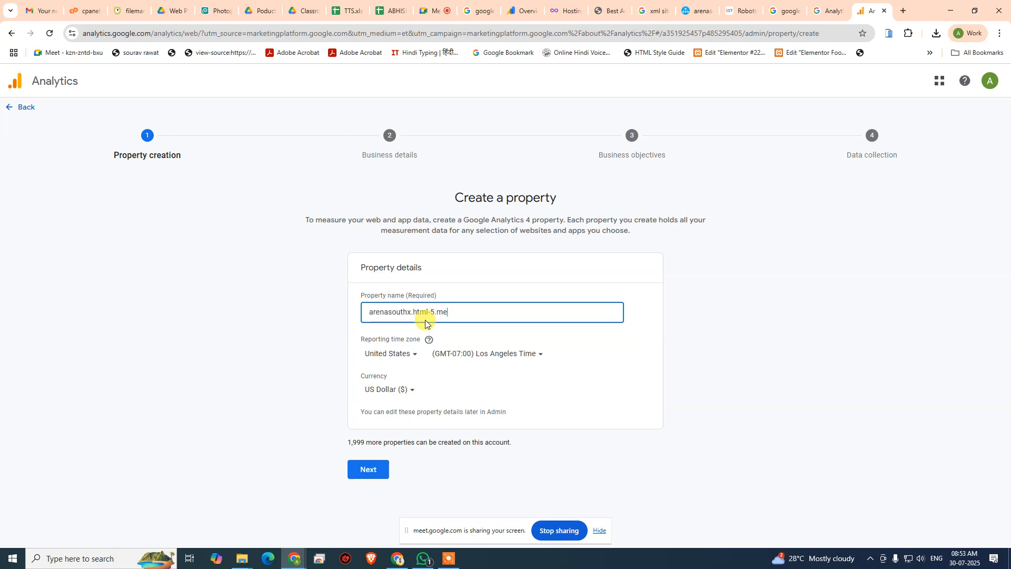
# Append the date to the property name and remove the domain ending so it reads arenasouthx-30/07/25.
pyautogui.click(414, 355)
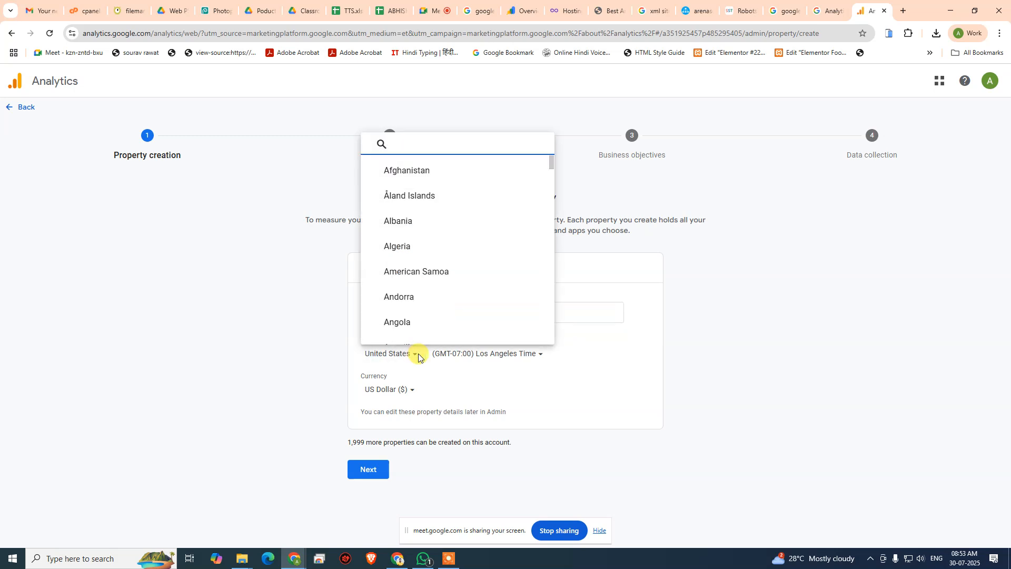
pyautogui.click(422, 356)
pyautogui.click(477, 311)
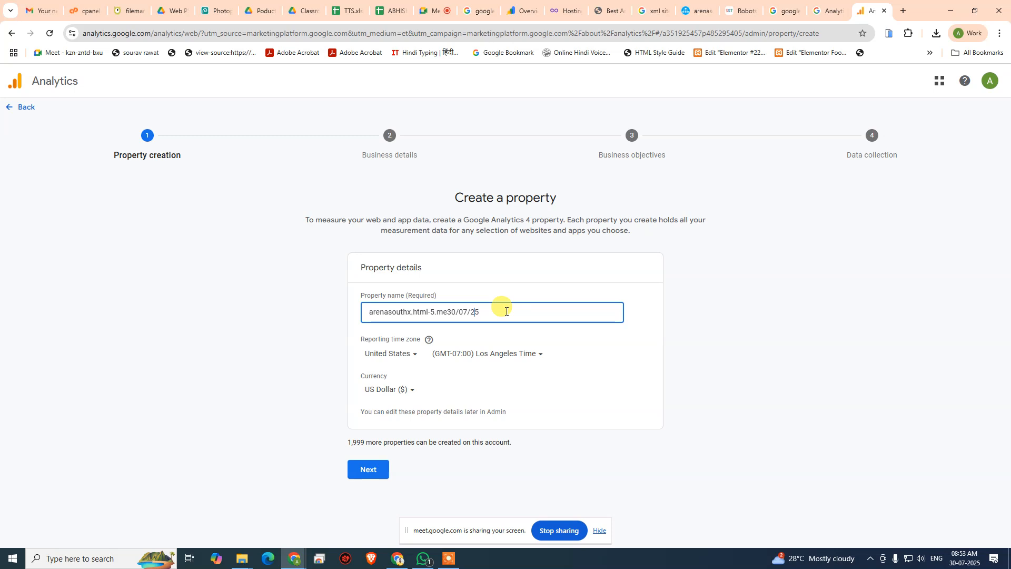
pyautogui.hotkey('ctrl', 'shift', 'Left')
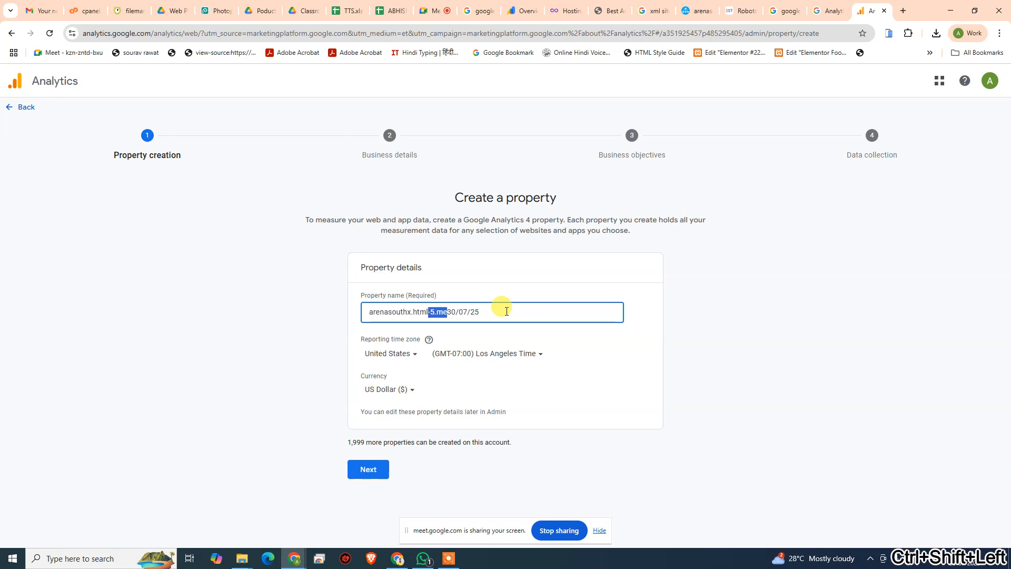
pyautogui.press('BackSpace')
# Set the property's reporting time zone to India and its currency to Indian Rupee (₹), and continue to the business details.
pyautogui.click(390, 354)
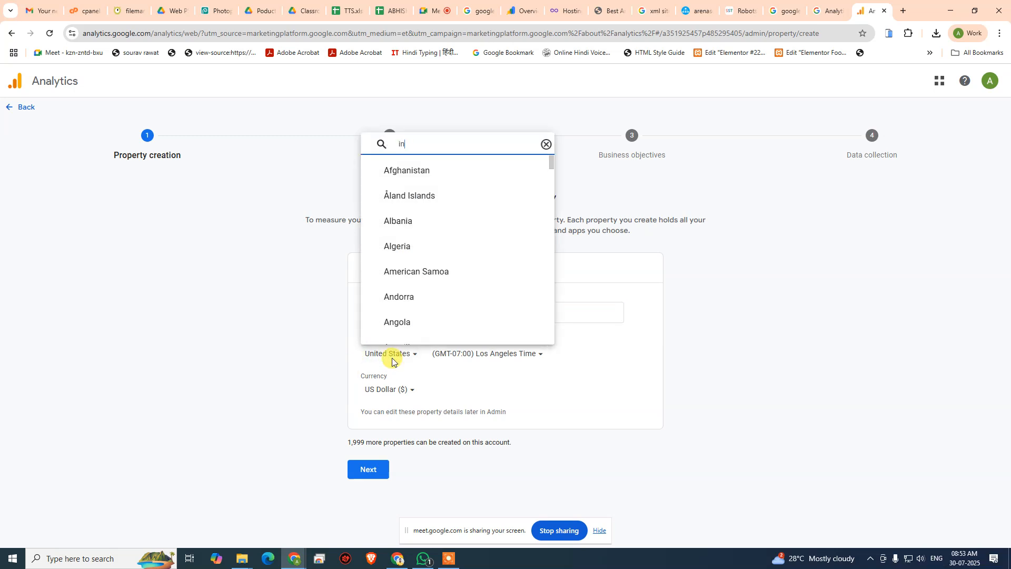
pyautogui.click(394, 330)
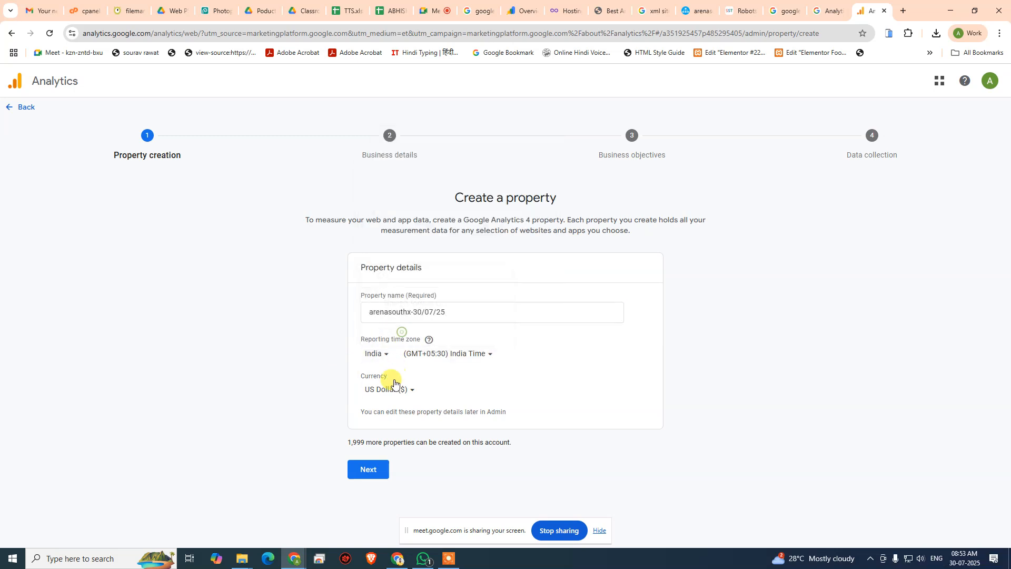
pyautogui.click(395, 392)
pyautogui.write('inr')
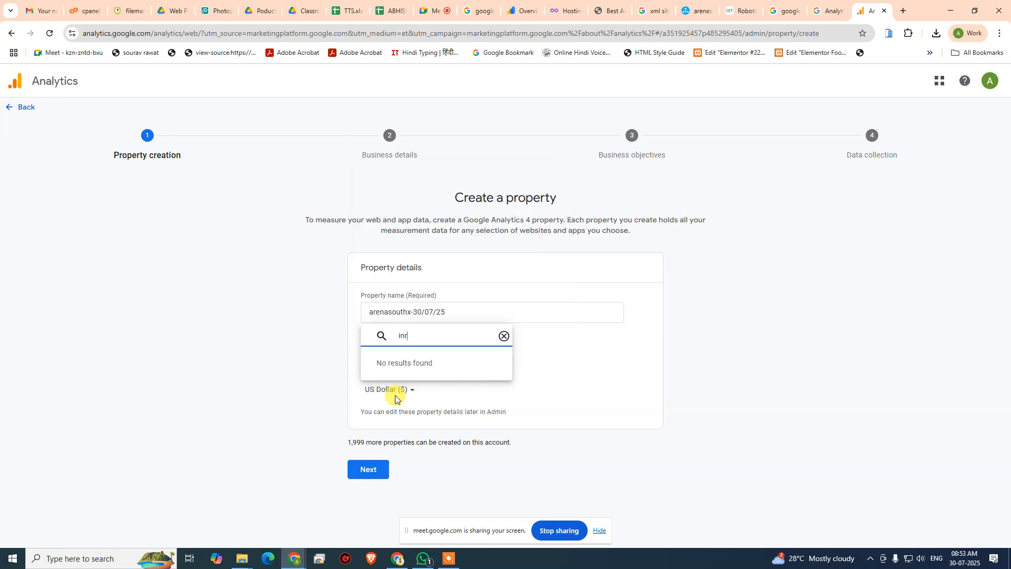
pyautogui.press('BackSpace')
pyautogui.press('BackSpace')
pyautogui.press('BackSpace')
pyautogui.write('rs')
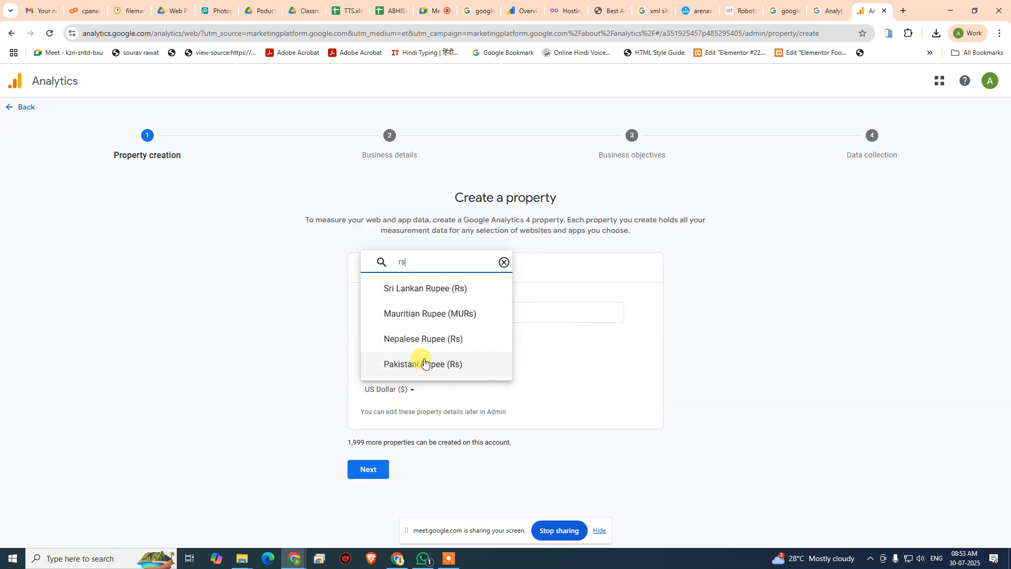
pyautogui.moveTo(414, 262); pyautogui.dragTo(372, 268)
pyautogui.write('indian')
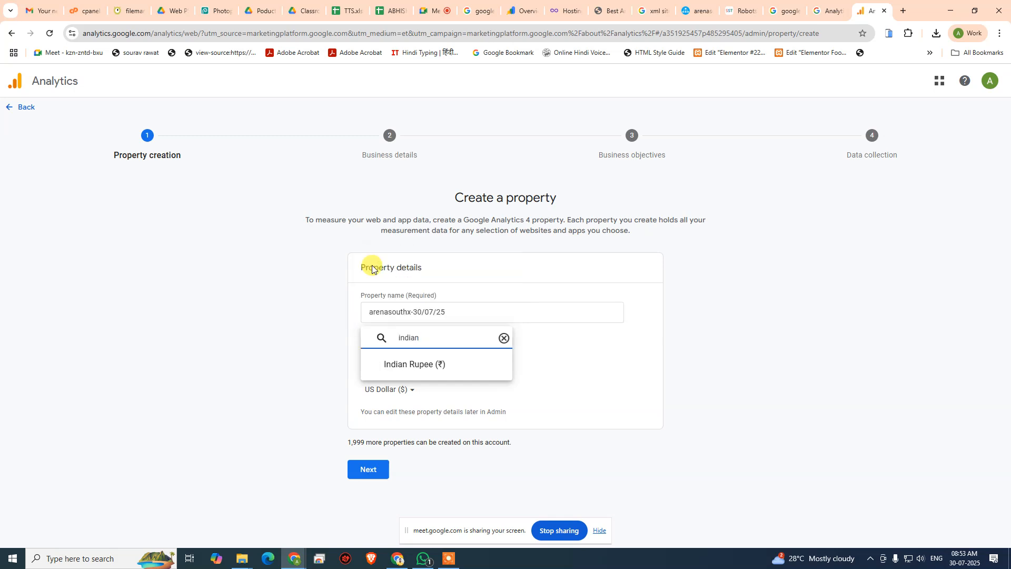
pyautogui.click(426, 367)
pyautogui.click(384, 470)
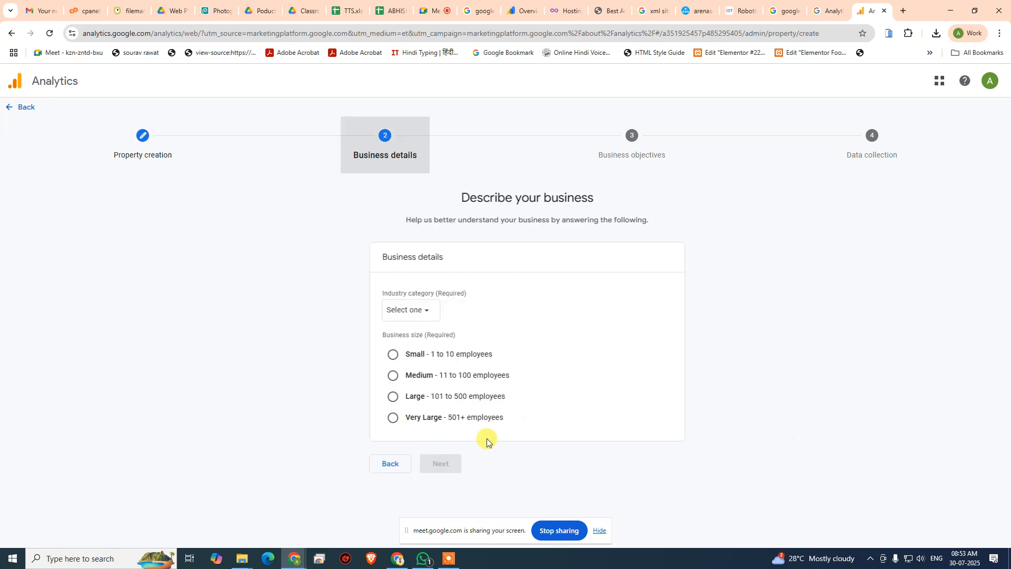
# Set the business size to Small and the industry category to Arts & Entertainment, and continue to the business objectives.
pyautogui.click(372, 352)
pyautogui.click(392, 309)
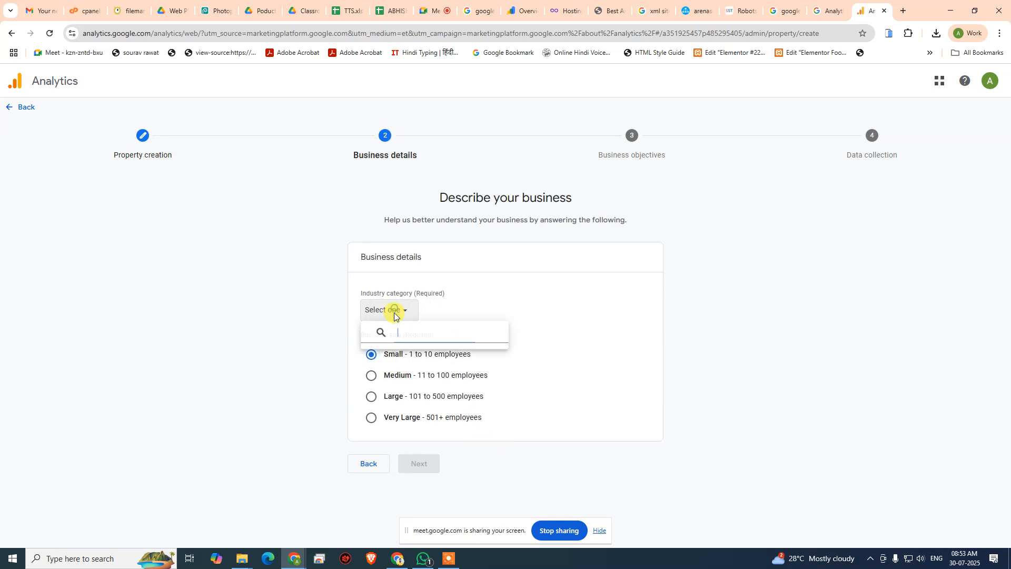
pyautogui.click(418, 357)
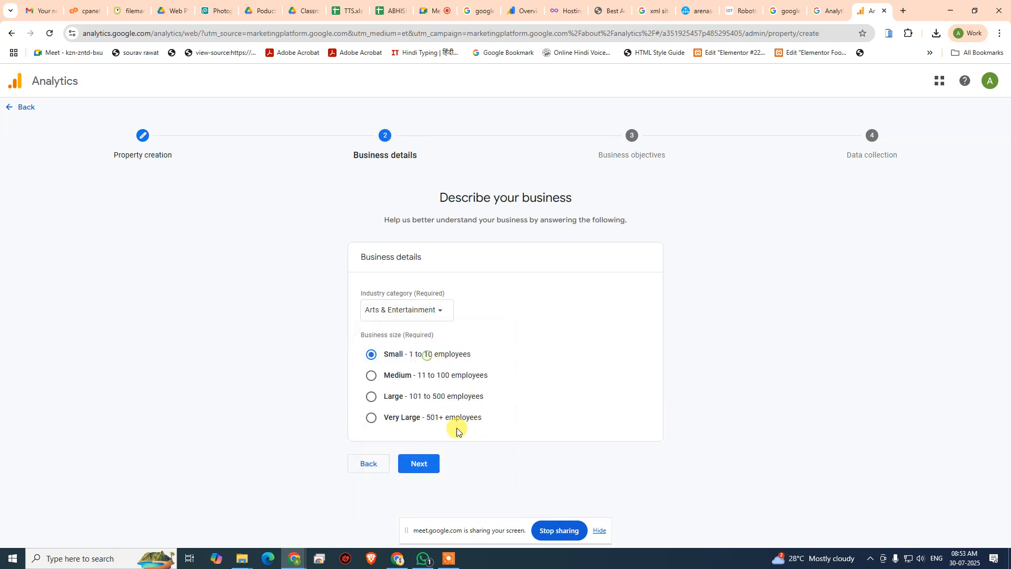
pyautogui.click(418, 462)
# Select the Generate leads, Drive sales, Understand web and/or app traffic, and View user engagement & retention objectives, and hide the screen-sharing notice.
pyautogui.scroll(-1, 615, 351)
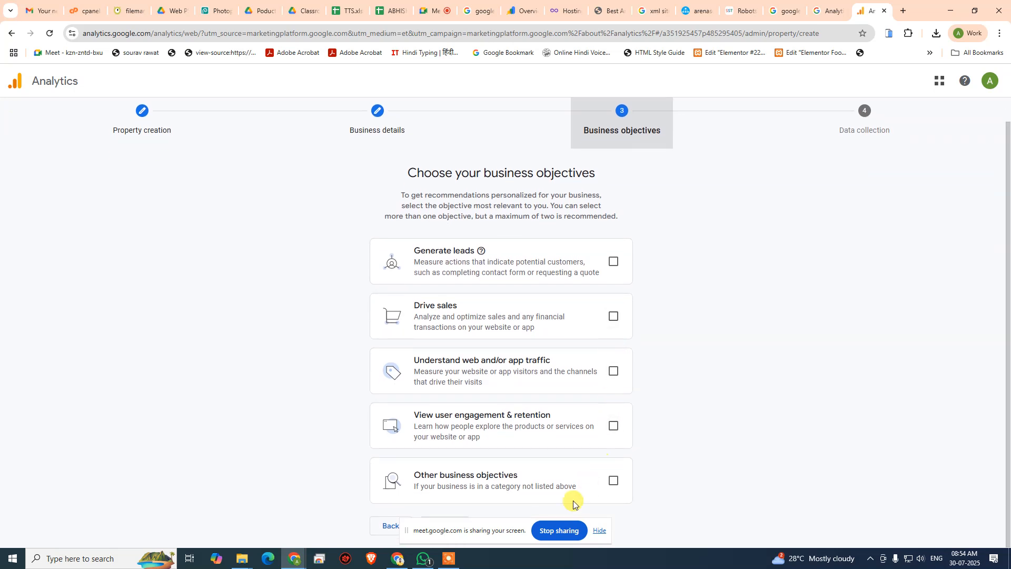
pyautogui.click(613, 262)
pyautogui.click(613, 316)
pyautogui.click(613, 371)
pyautogui.click(613, 425)
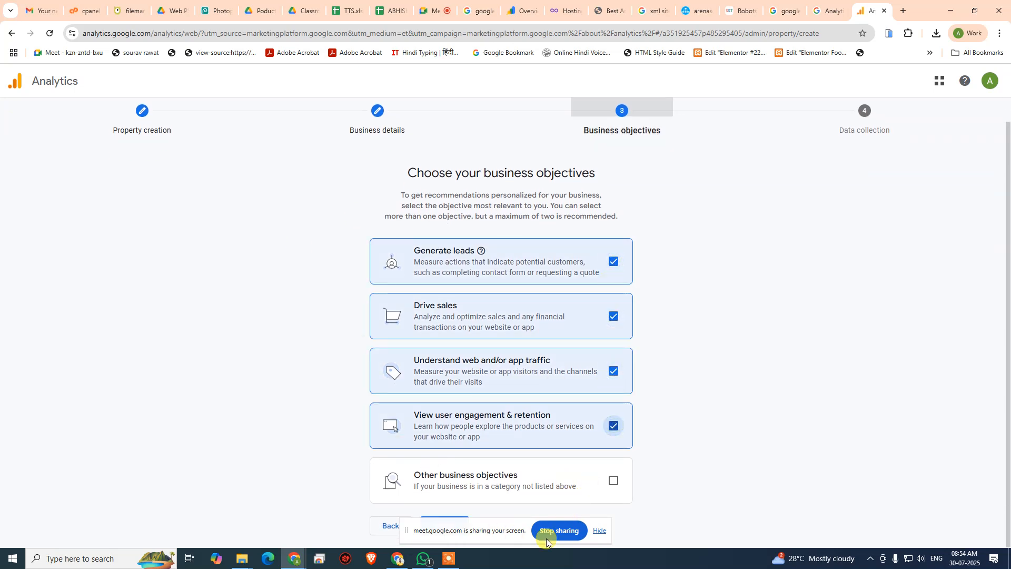
pyautogui.click(594, 531)
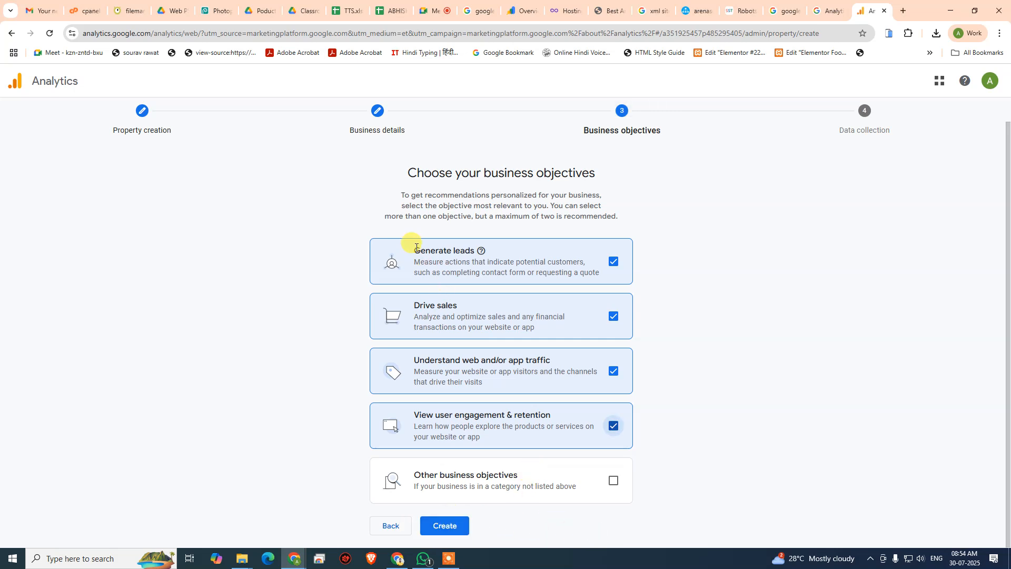
pyautogui.moveTo(477, 254)
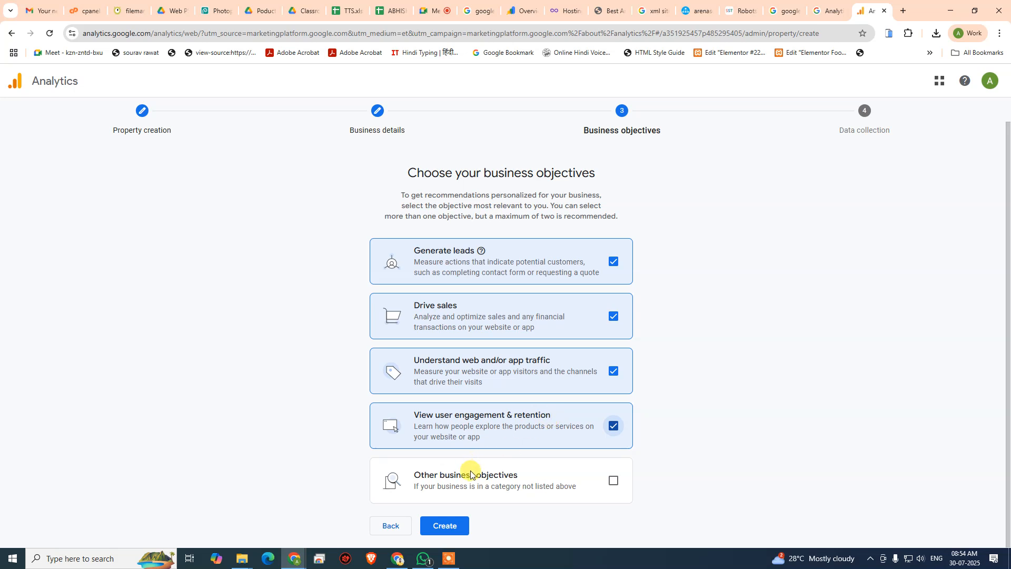
# Try Other business objectives, reselect leads, sales, web and/or app traffic, and user engagement & retention instead, and create the property.
pyautogui.click(614, 481)
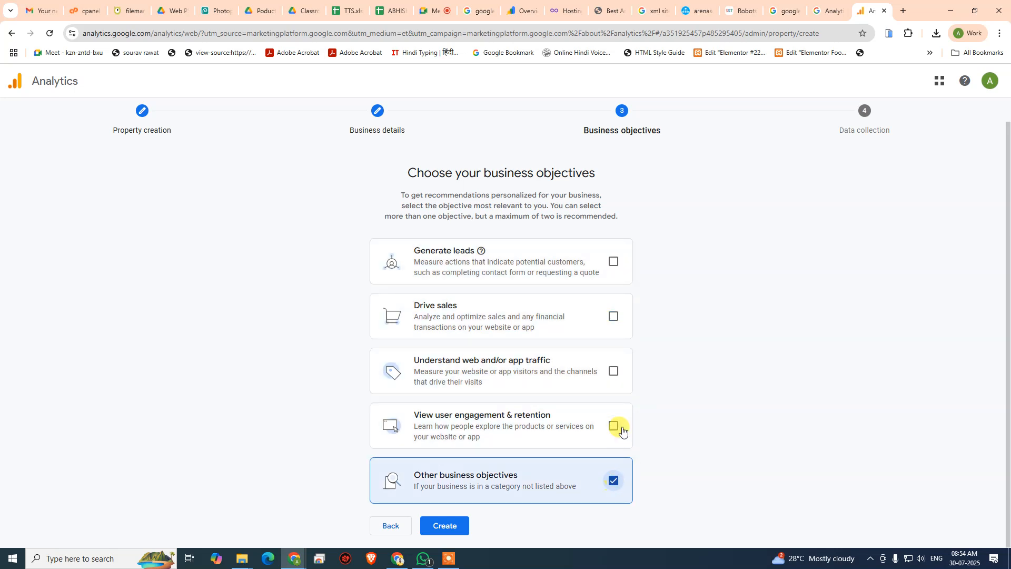
pyautogui.click(614, 425)
pyautogui.click(613, 371)
pyautogui.click(614, 316)
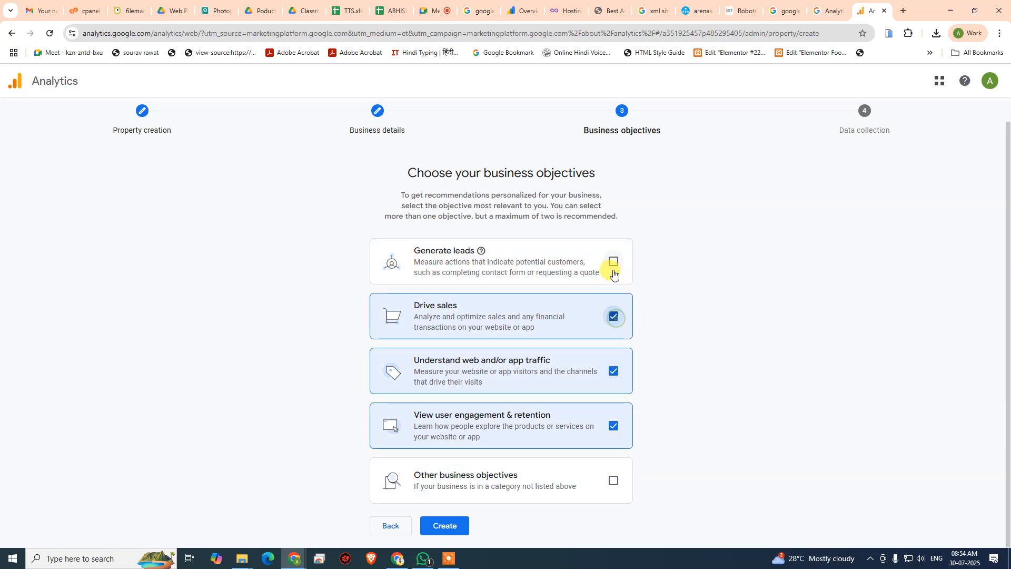
pyautogui.click(614, 262)
pyautogui.click(445, 525)
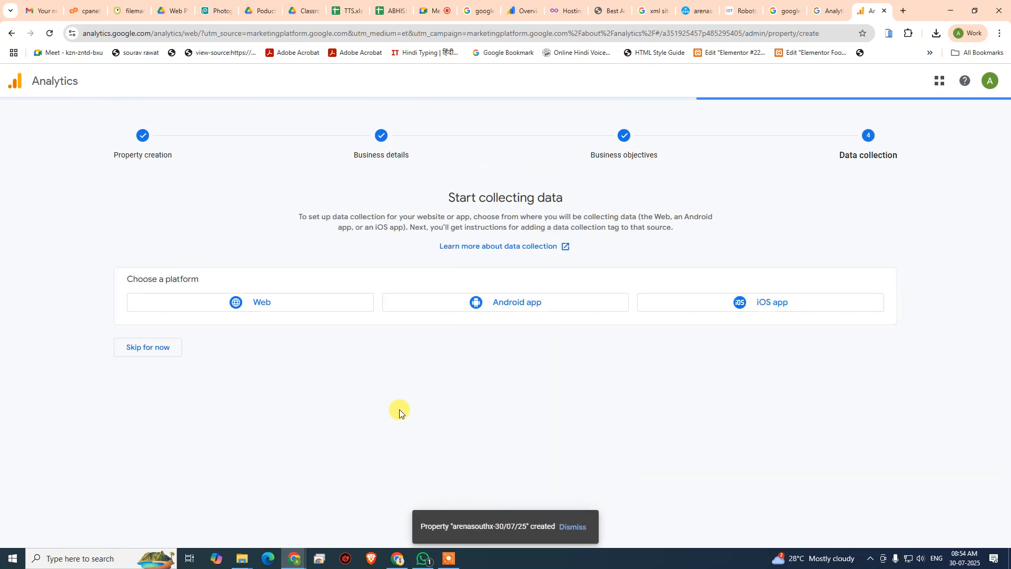
pyautogui.click(239, 306)
pyautogui.click(453, 175)
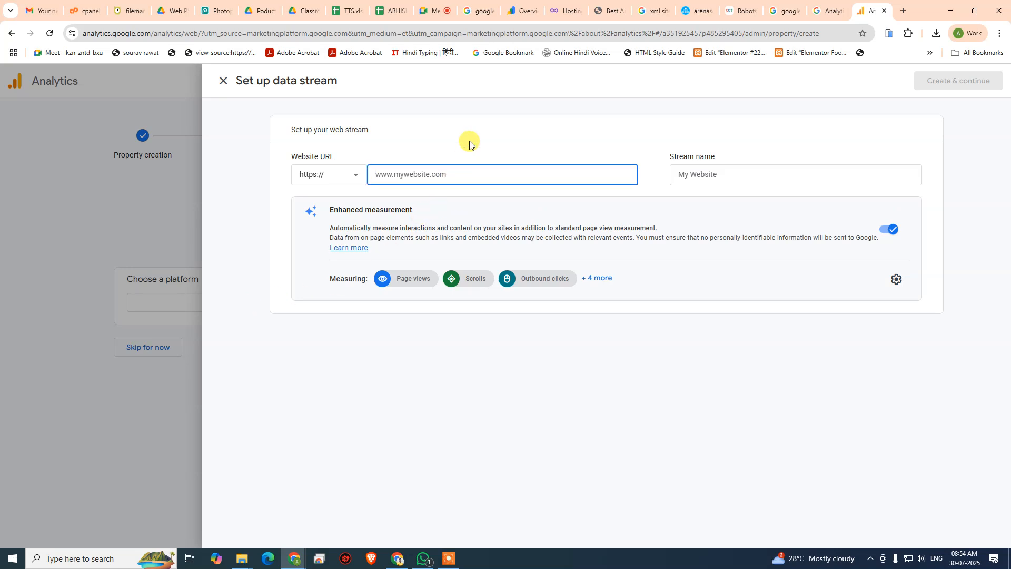
pyautogui.press('super+v')
pyautogui.click(469, 228)
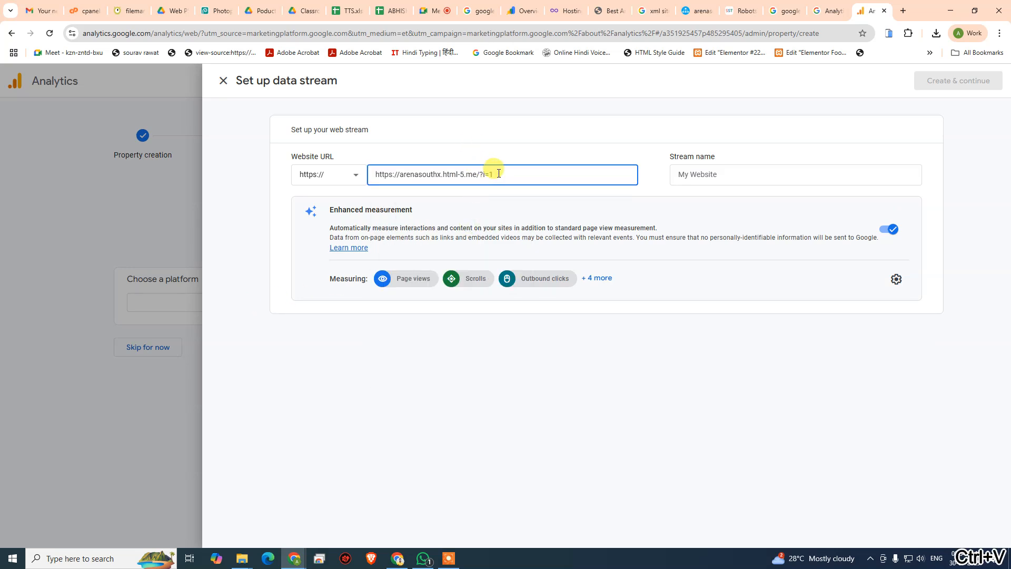
pyautogui.hotkey('ctrl', 'shift', 'Right')
pyautogui.press('BackSpace')
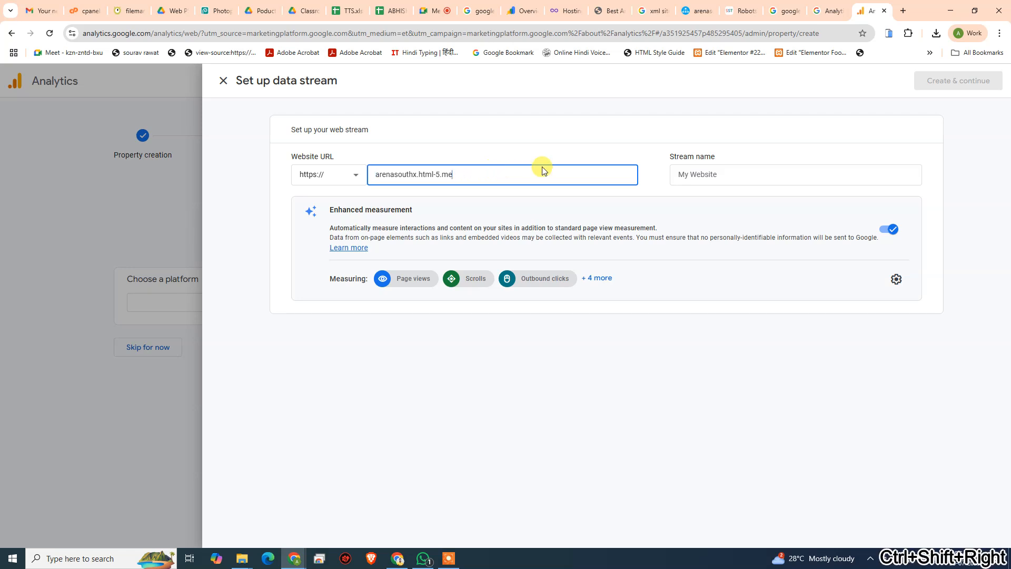
# Name the web stream Arena South Ex 30/07/25 and create it, continuing to data collection.
pyautogui.click(694, 172)
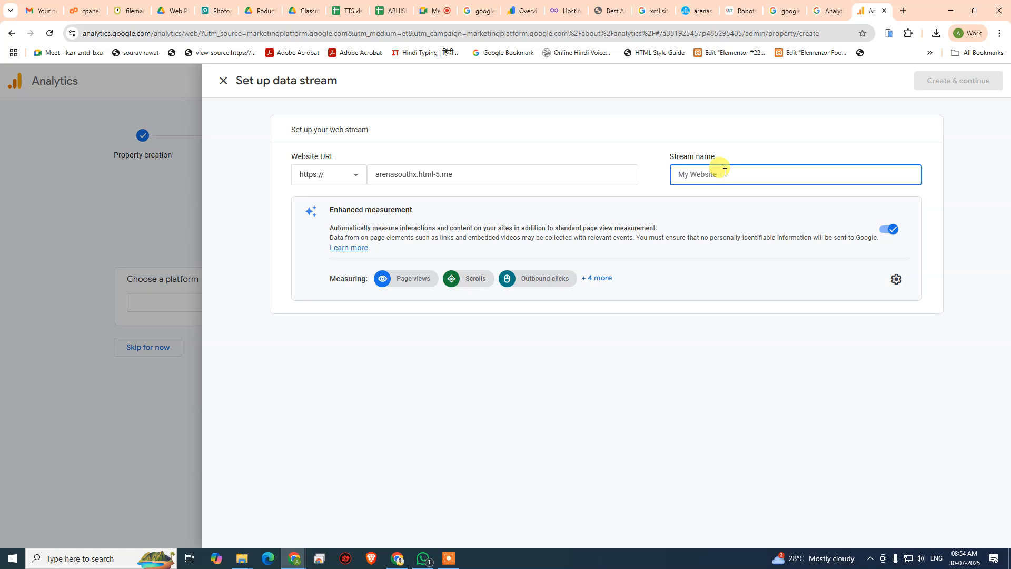
pyautogui.write('Arena South Ex 30.07.25')
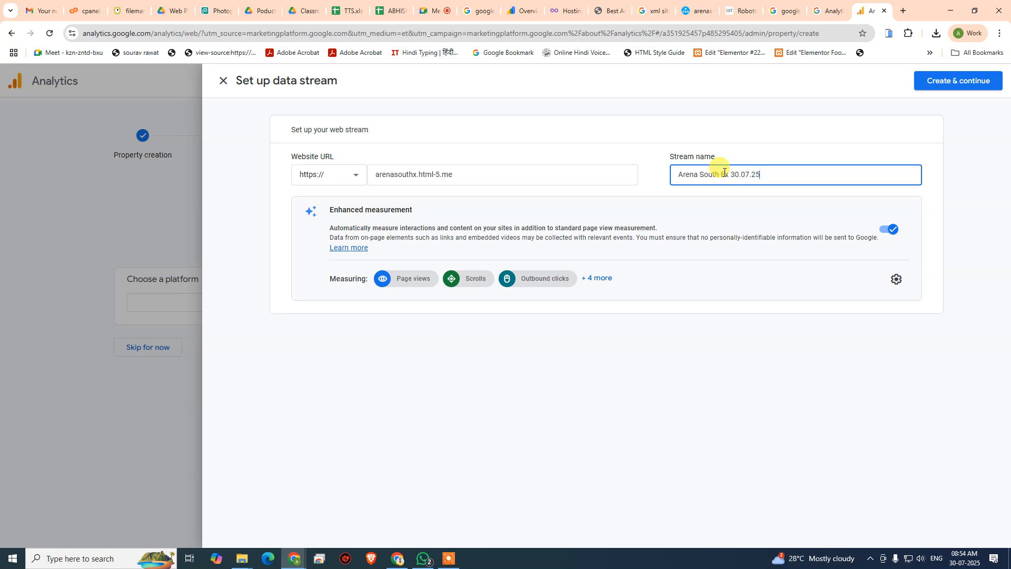
pyautogui.hotkey('ctrl', 'Left')
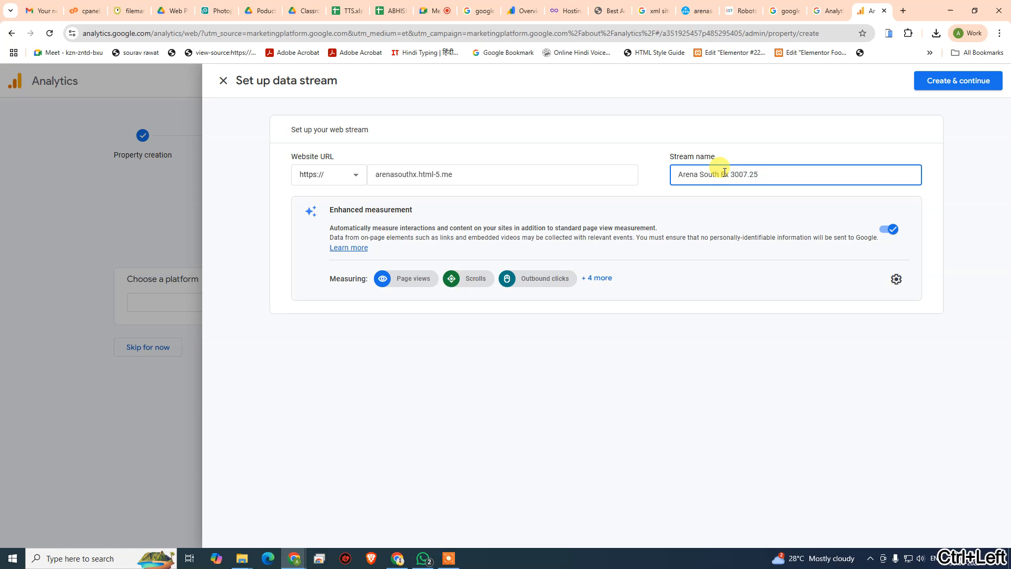
pyautogui.write('/')
pyautogui.hotkey('ctrl', 'Right')
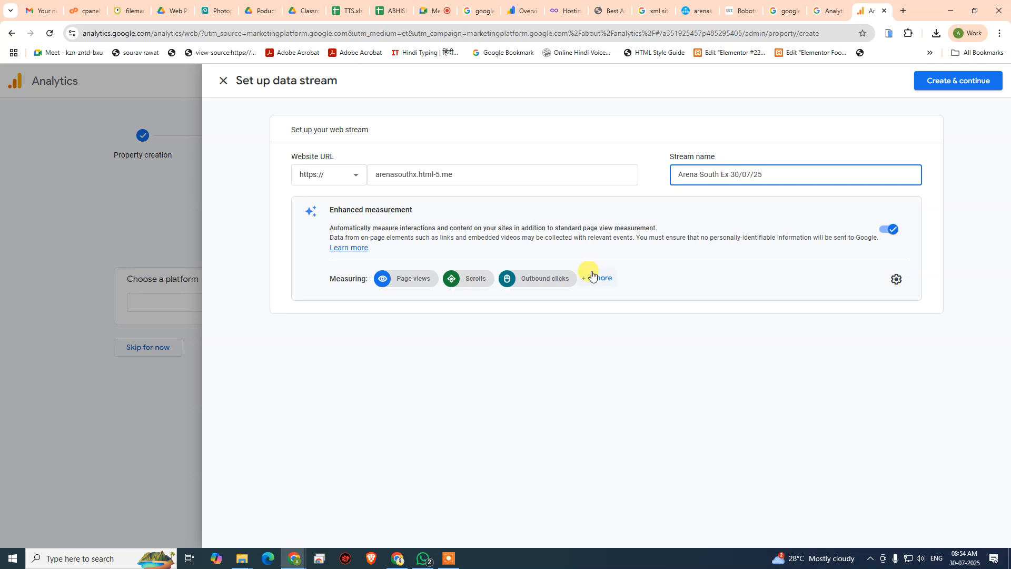
pyautogui.click(539, 340)
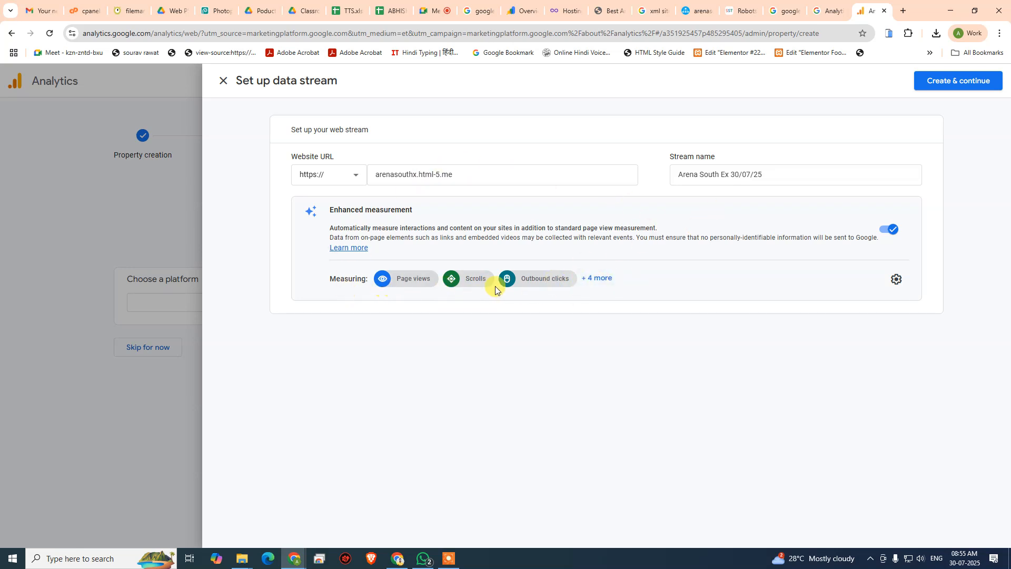
pyautogui.click(959, 83)
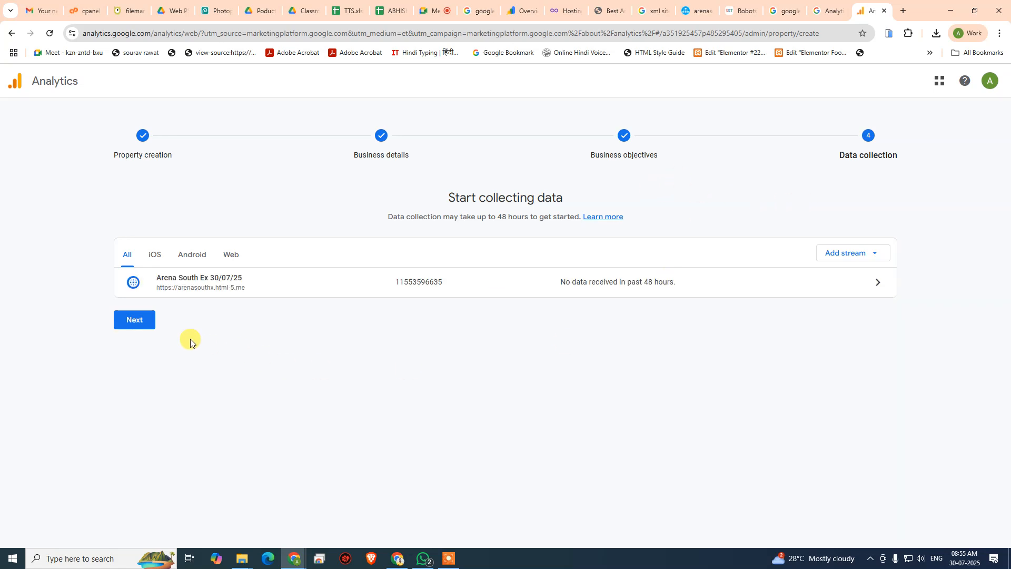
# Continue to the Google tag setup and copy the full gtag.js snippet for manual installation.
pyautogui.click(145, 325)
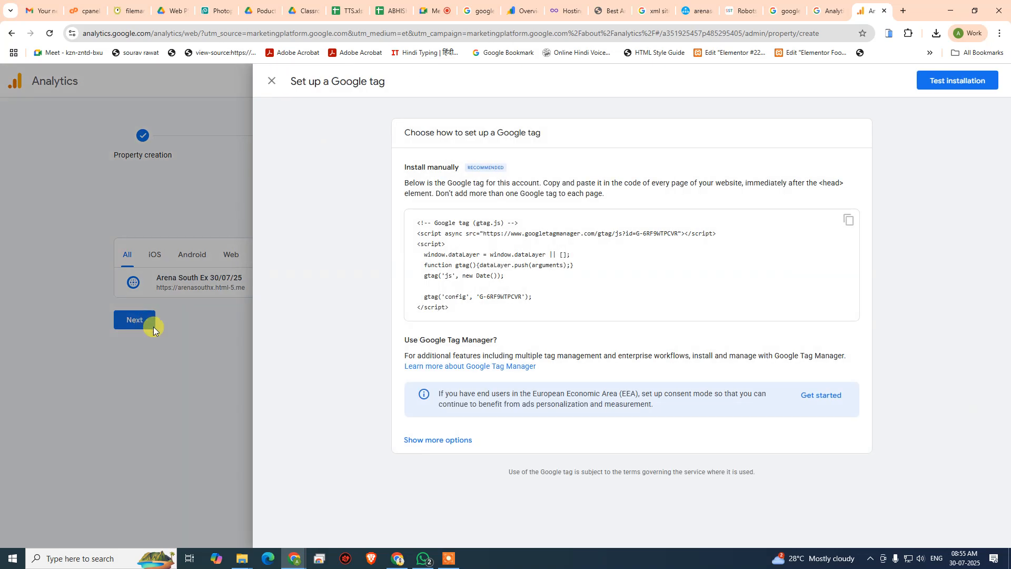
pyautogui.hotkey('ctrl', 'a')
pyautogui.click(422, 287)
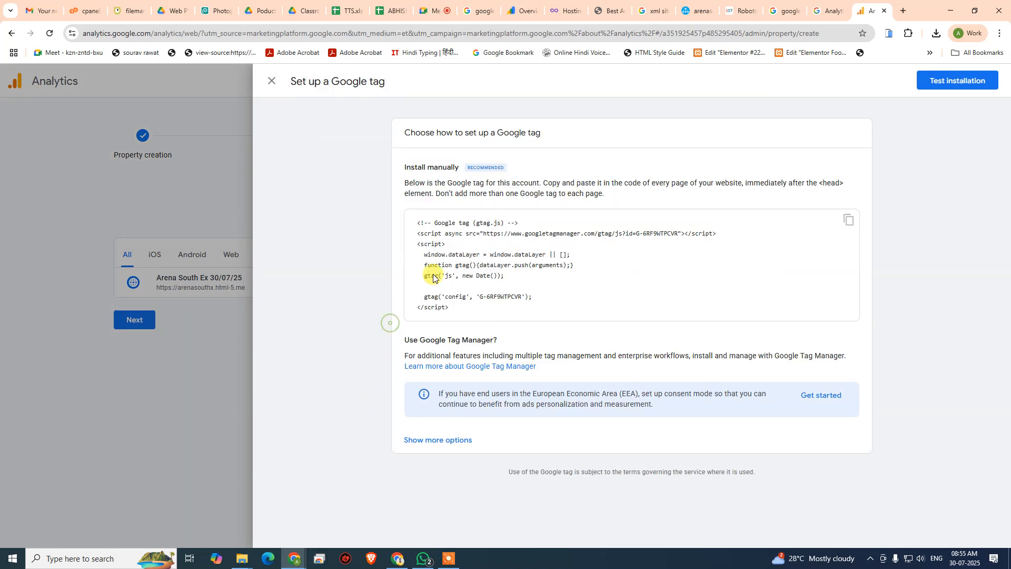
pyautogui.moveTo(416, 227); pyautogui.dragTo(463, 311)
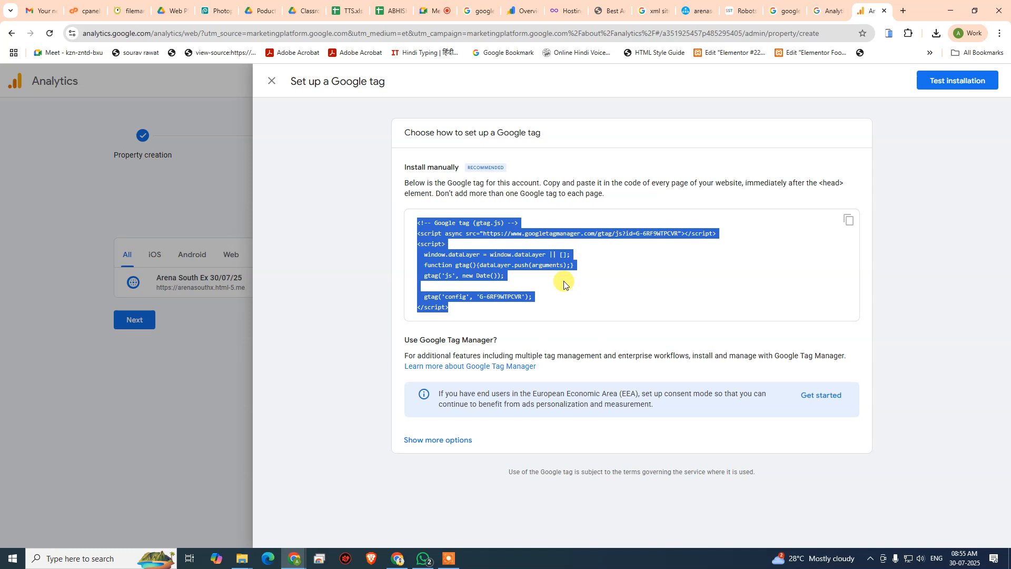
pyautogui.click(848, 220)
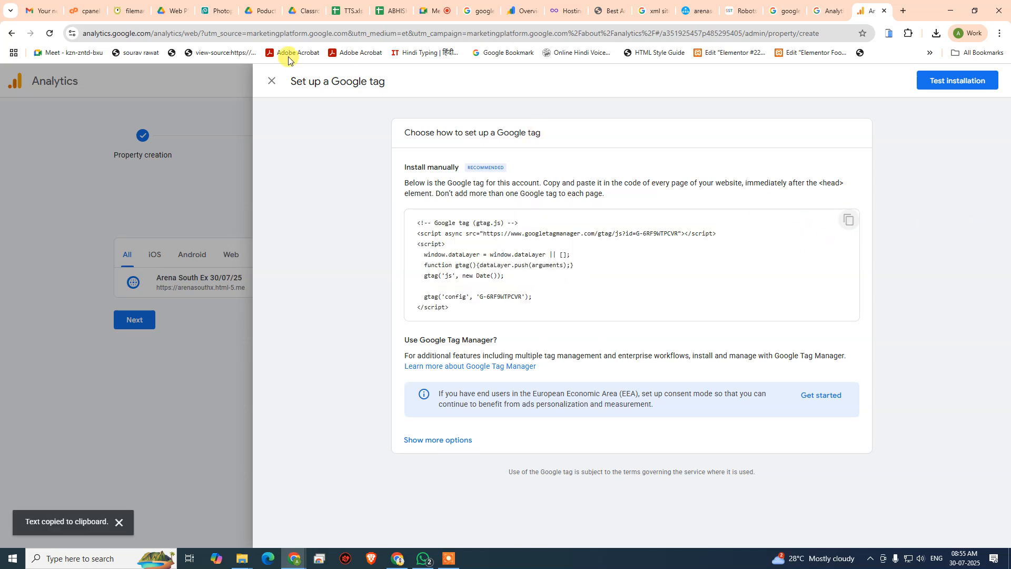
# In the file manager, insert the copied Google tag into index.html between the closing style and head tags, then save and close the file.
pyautogui.click(127, 10)
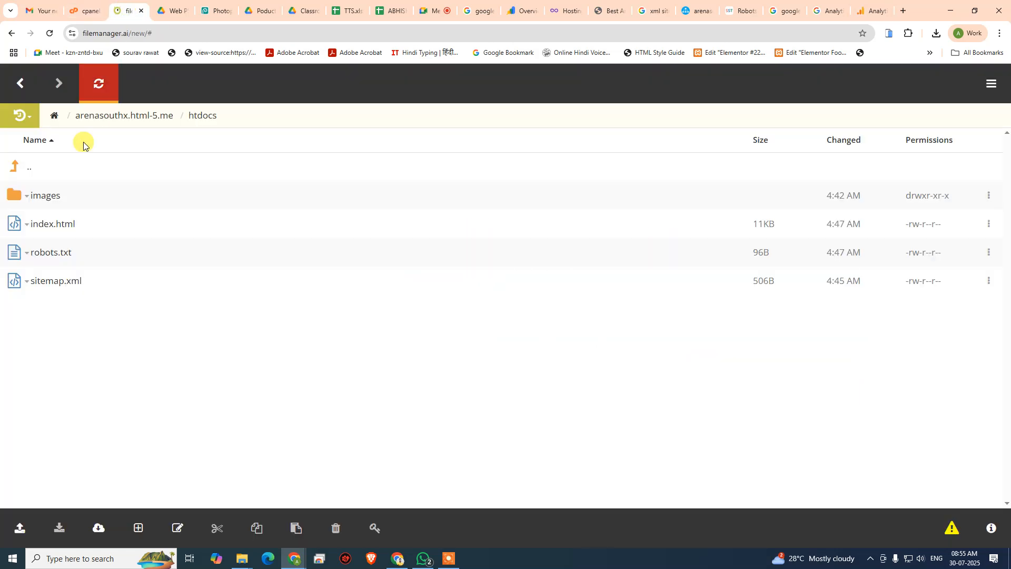
pyautogui.click(28, 227)
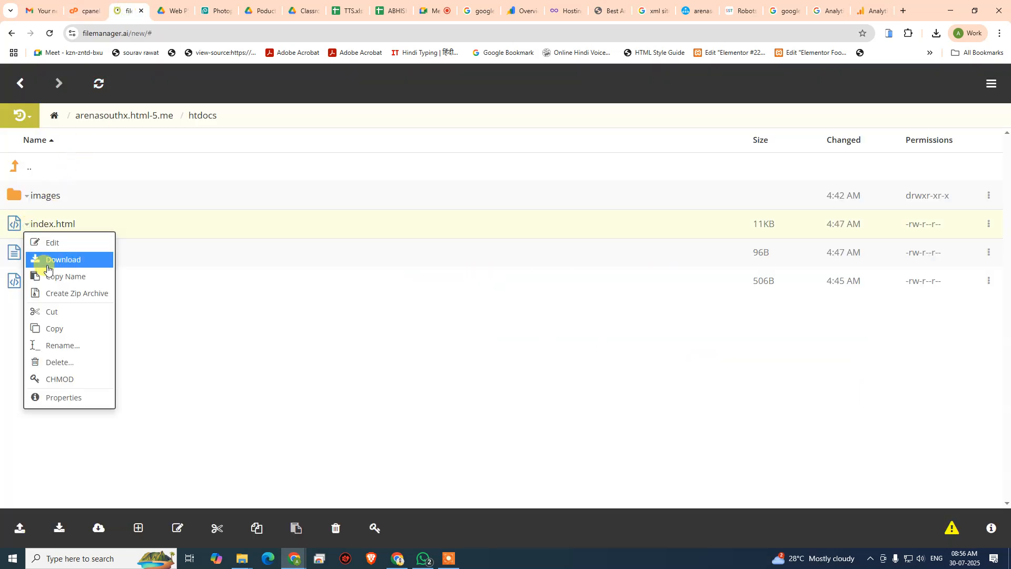
pyautogui.click(79, 243)
pyautogui.scroll(-20, 122, 228)
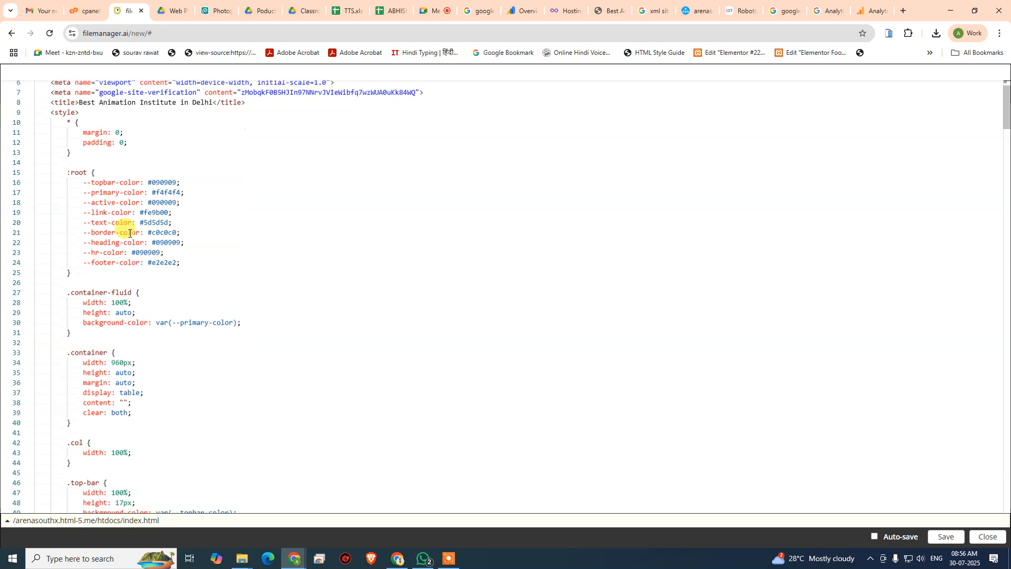
pyautogui.scroll(-20, 155, 289)
pyautogui.click(110, 178)
pyautogui.press('Return')
pyautogui.hotkey('ctrl', 'v')
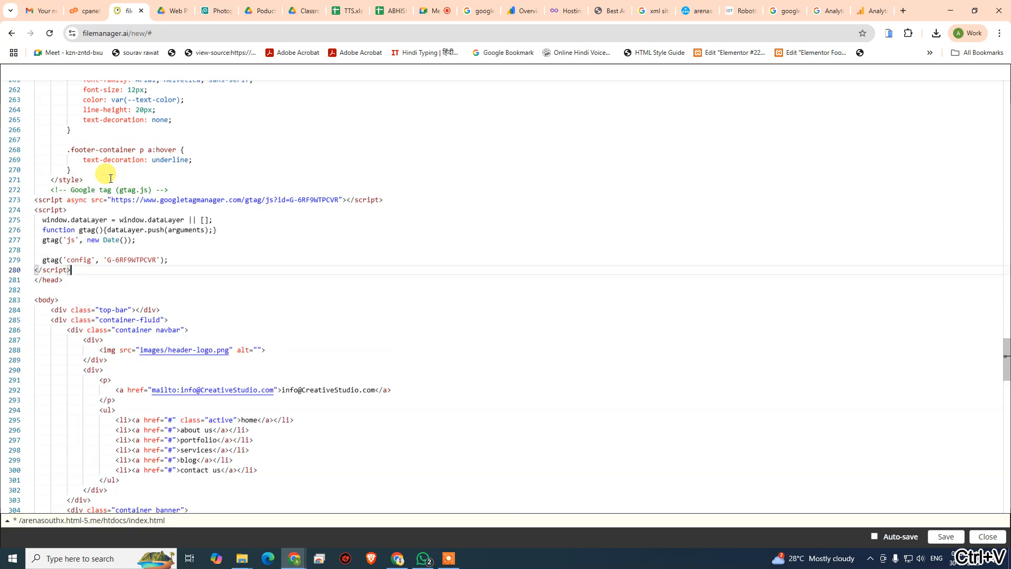
pyautogui.click(933, 539)
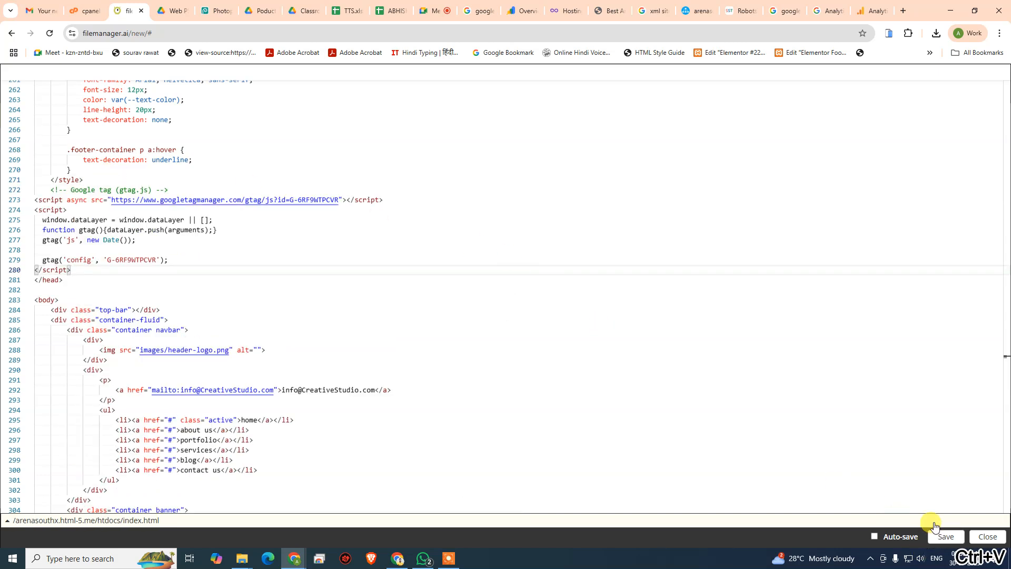
pyautogui.click(987, 537)
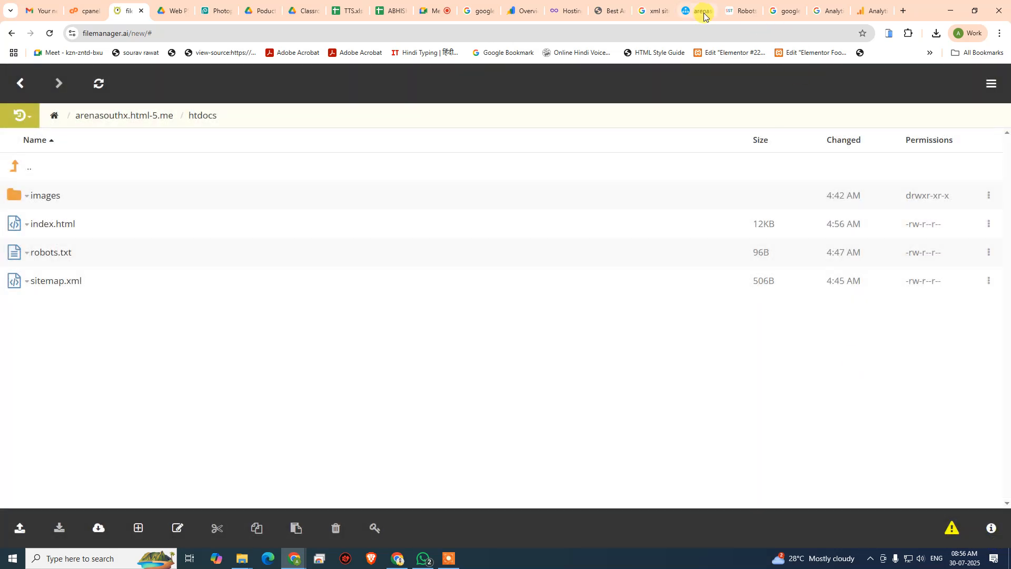
# Return to Google Analytics, test the Google tag installation on the website, and confirm the tag setup.
pyautogui.click(868, 10)
pyautogui.click(945, 81)
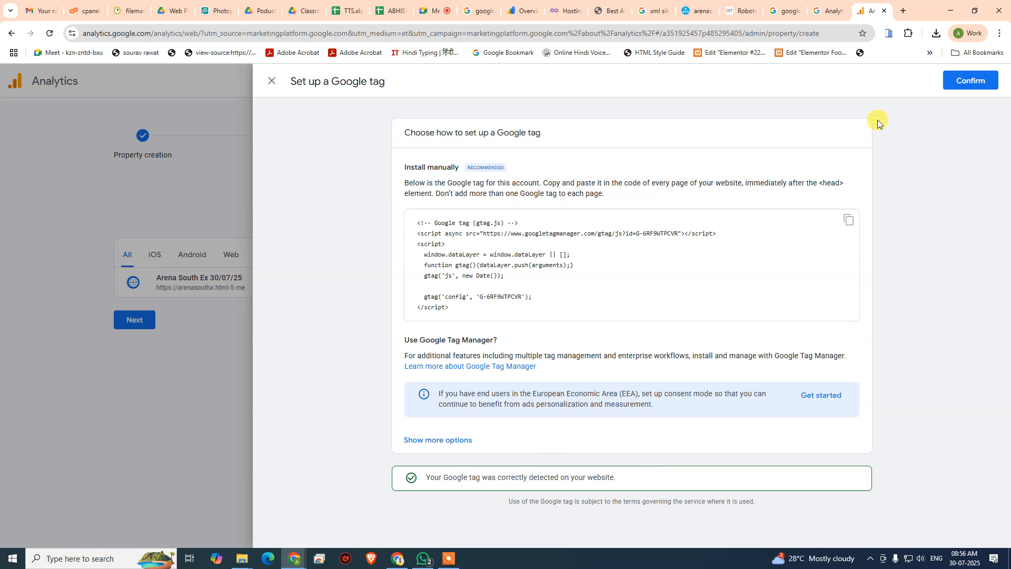
pyautogui.click(971, 80)
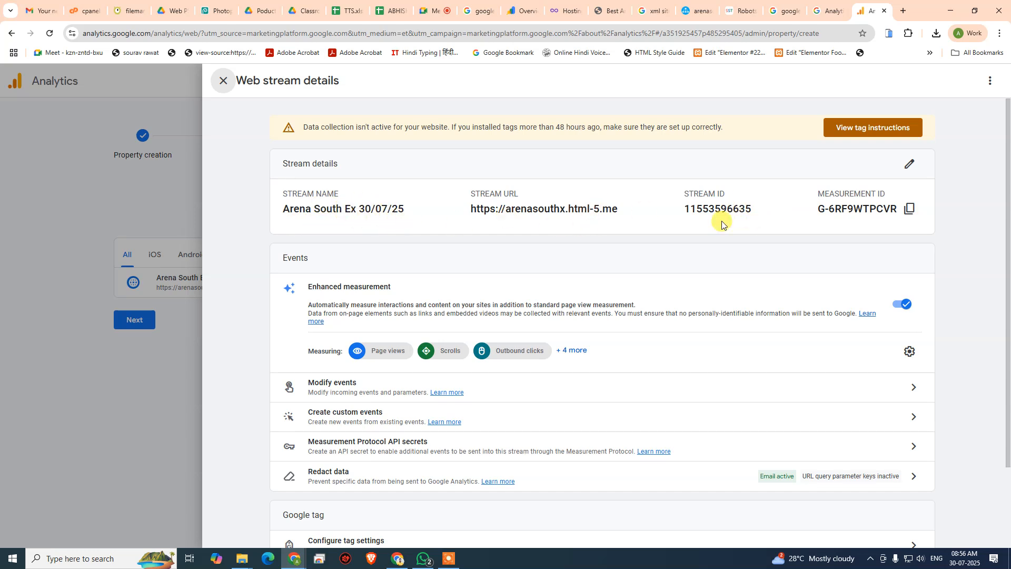
# Review the web stream's details, close them, and finish data collection setup to continue to the Analytics home page.
pyautogui.scroll(-2, 722, 237)
pyautogui.scroll(2, 724, 263)
pyautogui.scroll(-3, 287, 163)
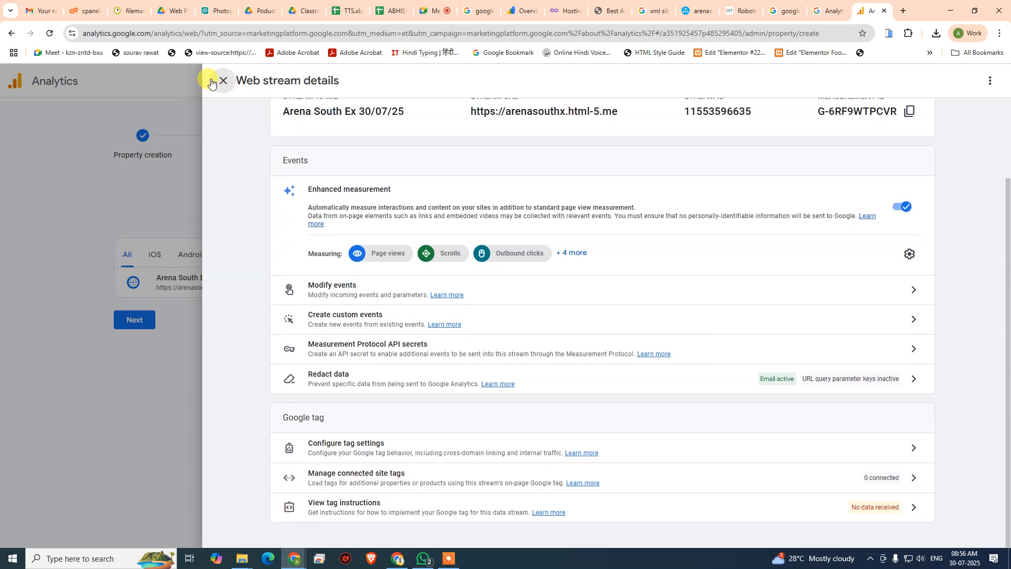
pyautogui.click(220, 82)
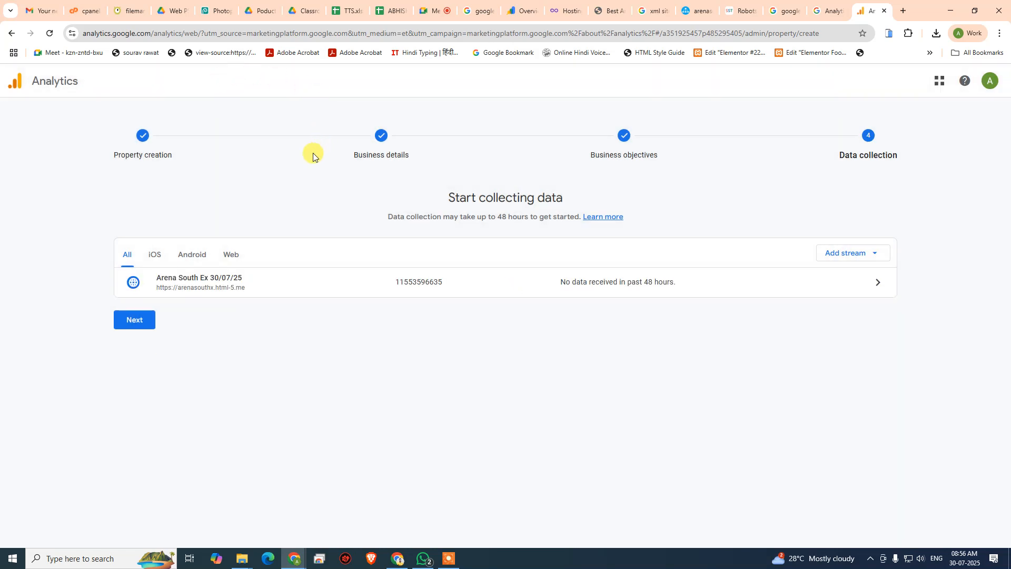
pyautogui.click(158, 319)
pyautogui.click(510, 458)
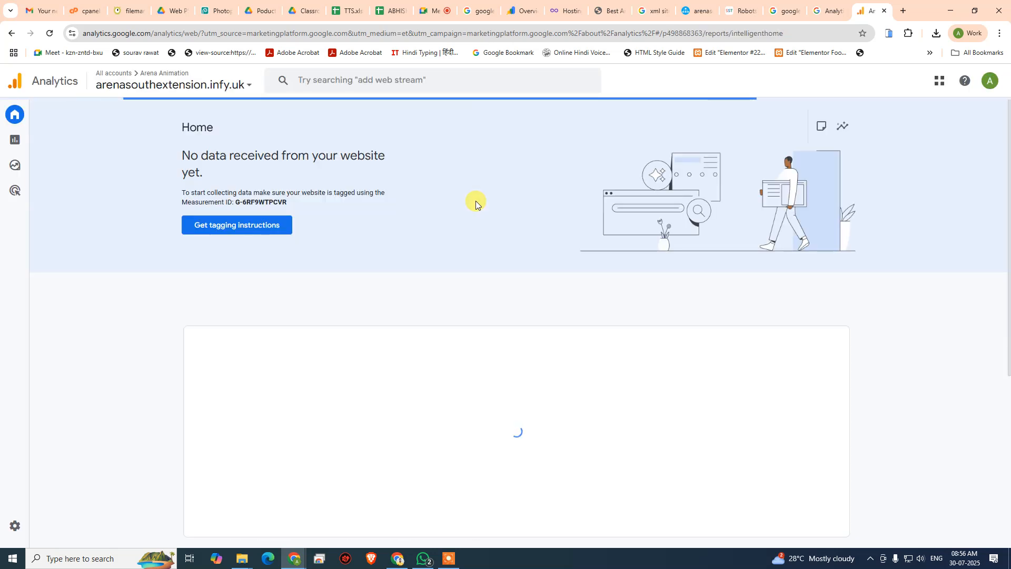
# Look through the properties of both Arena Animation accounts and open the arenasouthx-30/07/25 property's home page.
pyautogui.click(120, 86)
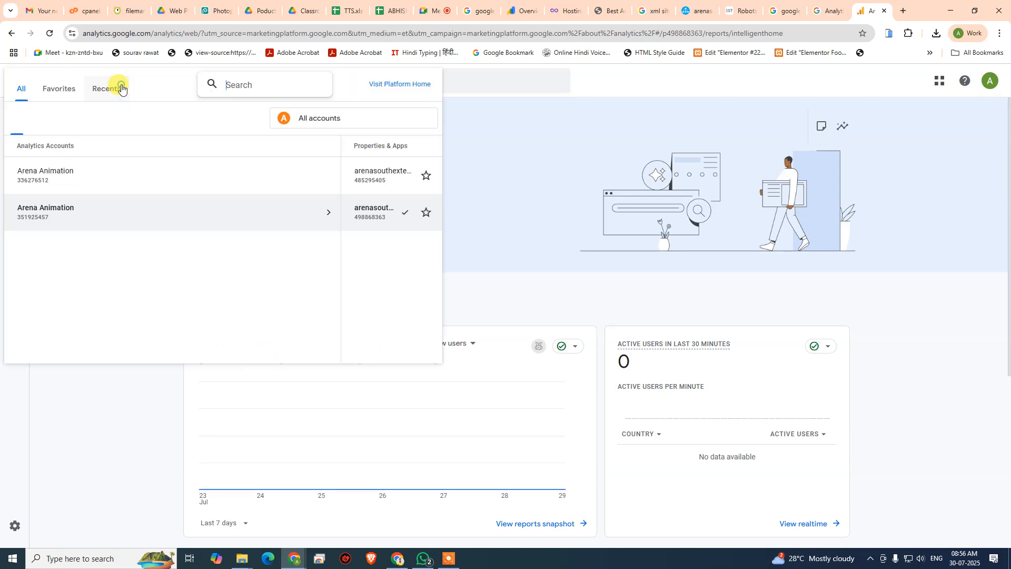
pyautogui.click(82, 175)
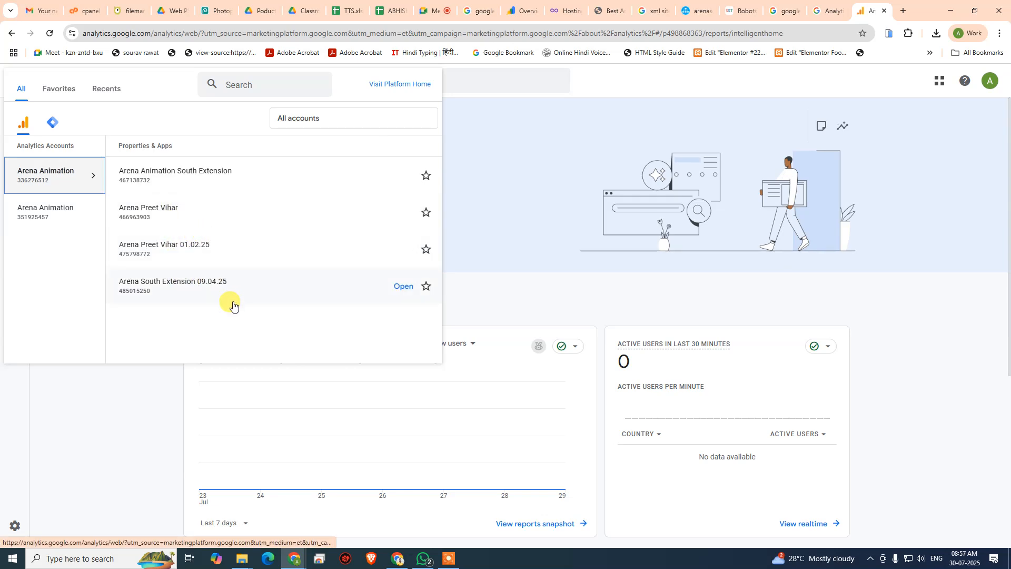
pyautogui.click(79, 213)
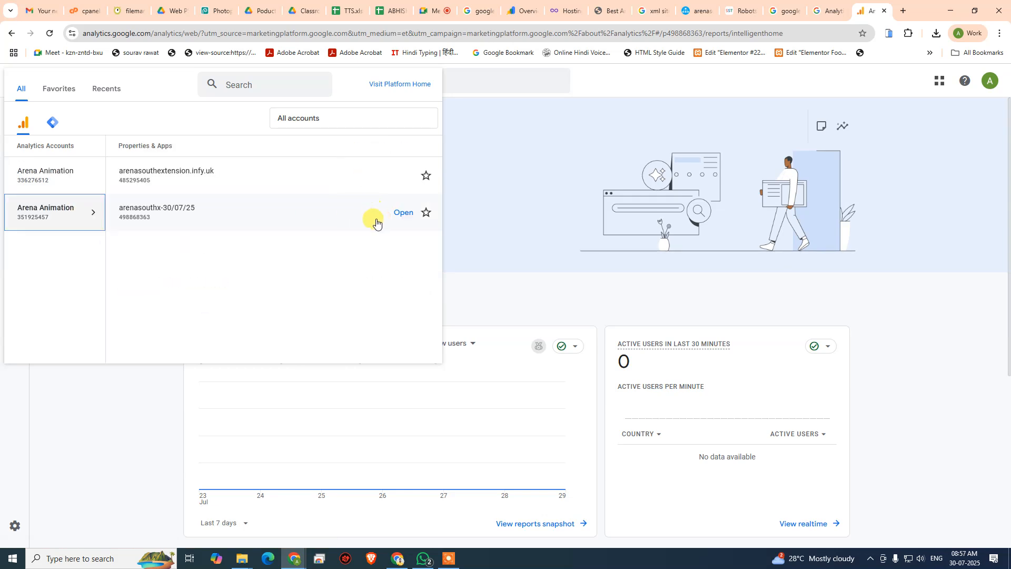
pyautogui.click(184, 218)
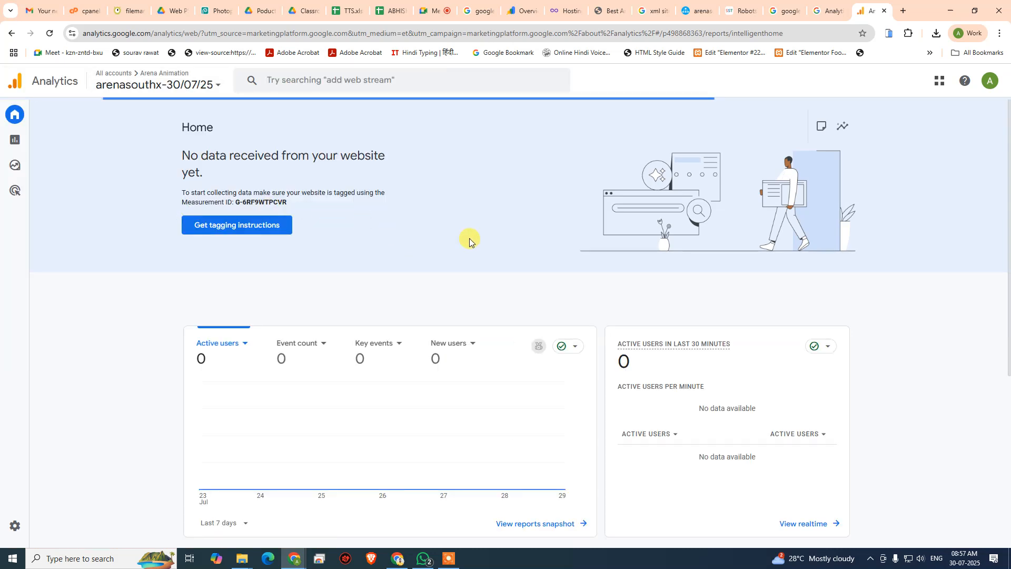
pyautogui.scroll(-3, 523, 383)
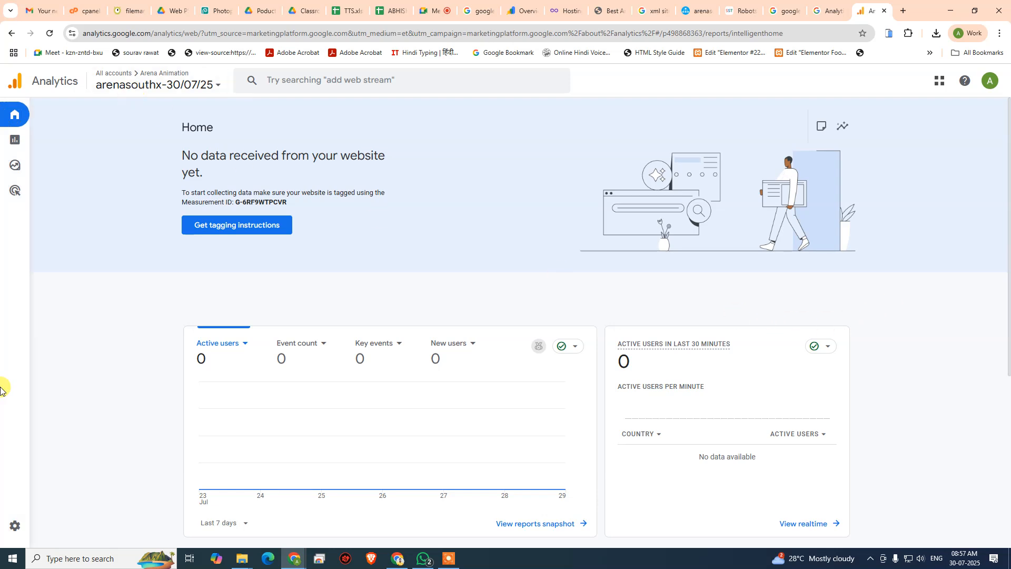
pyautogui.moveTo(1, 357)
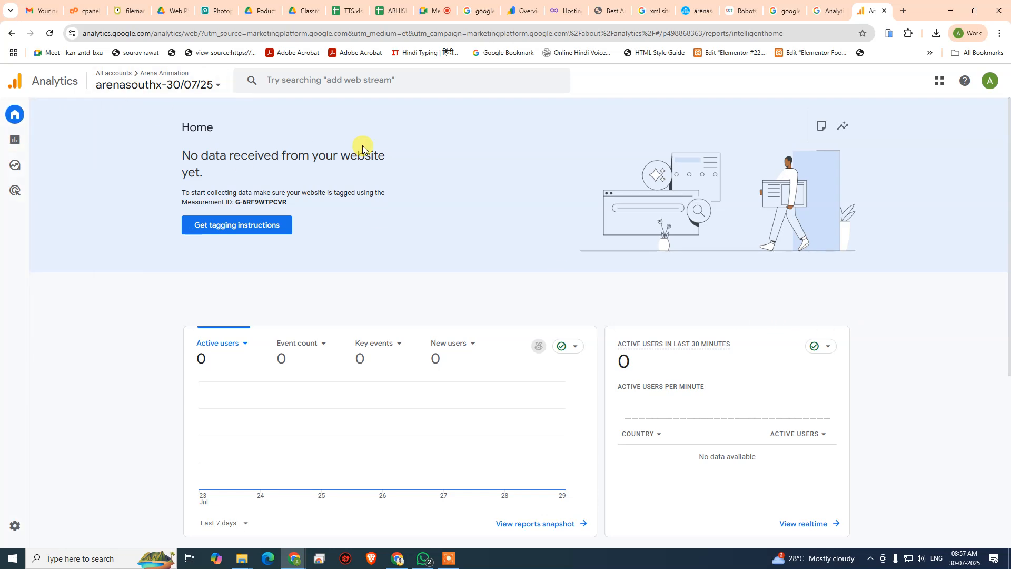